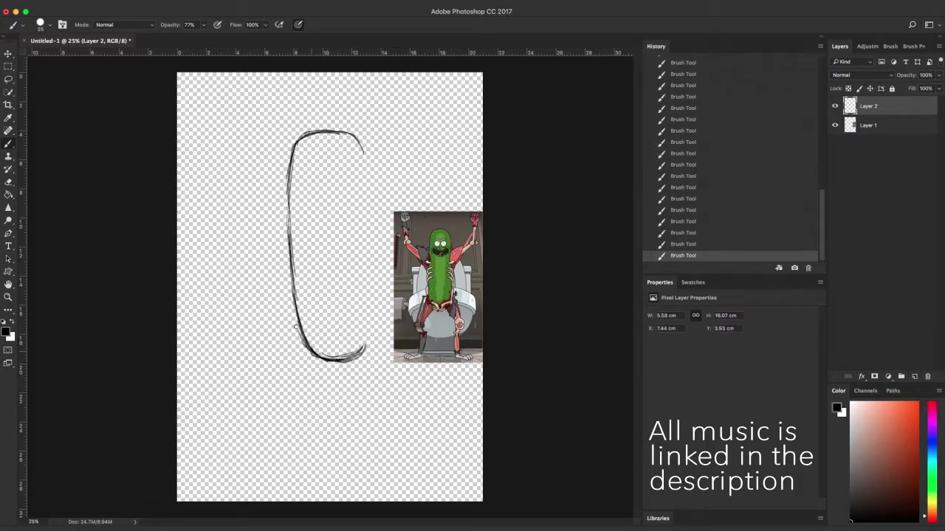
- Complete the rough elongated oval outline of the pickle body on Layer 2 with layered brush strokes
{"action": "mouse_move", "coordinate": [326, 360]}
{"action": "left_mouse_down"}
{"action": "mouse_move", "coordinate": [293, 309]}
{"action": "mouse_move", "coordinate": [289, 228]}
{"action": "left_mouse_up"}
{"action": "left_click_drag", "start_coordinate": [354, 358], "coordinate": [376, 322]}
{"action": "mouse_move", "coordinate": [302, 154]}
{"action": "left_mouse_down"}
{"action": "mouse_move", "coordinate": [324, 126]}
{"action": "mouse_move", "coordinate": [355, 132]}
{"action": "left_mouse_up"}
{"action": "mouse_move", "coordinate": [375, 343]}
{"action": "left_mouse_down"}
{"action": "mouse_move", "coordinate": [379, 244]}
{"action": "mouse_move", "coordinate": [366, 145]}
{"action": "mouse_move", "coordinate": [352, 130]}
{"action": "mouse_move", "coordinate": [371, 199]}
{"action": "left_mouse_up"}
- On a new layer, sketch a box lettered "Face" near the body's top and a rough shoulder shape on the body's right edge
{"action": "left_click", "coordinate": [914, 377]}
{"action": "left_click_drag", "start_coordinate": [321, 159], "coordinate": [348, 154]}
{"action": "left_click_drag", "start_coordinate": [309, 157], "coordinate": [347, 152]}
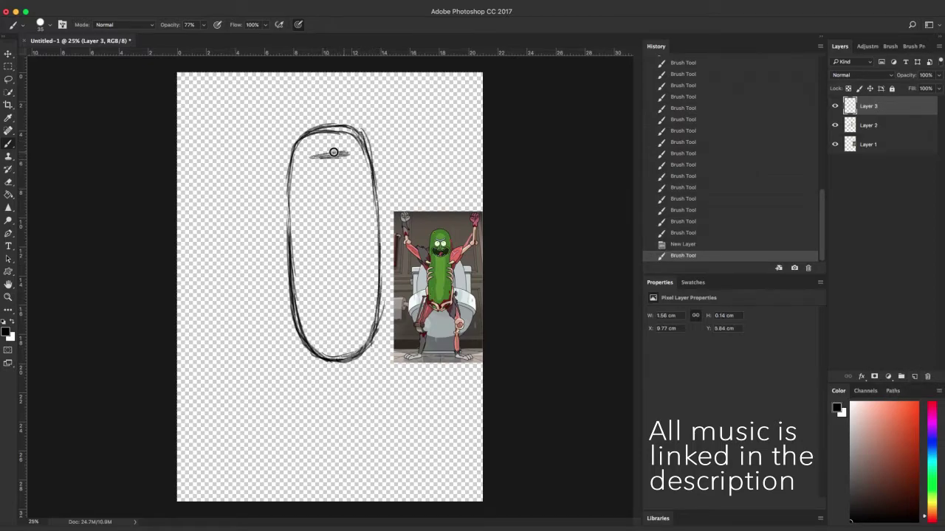
{"action": "left_click_drag", "start_coordinate": [311, 199], "coordinate": [352, 192]}
{"action": "mouse_move", "coordinate": [308, 158]}
{"action": "left_mouse_down"}
{"action": "mouse_move", "coordinate": [327, 197]}
{"action": "mouse_move", "coordinate": [358, 171]}
{"action": "mouse_move", "coordinate": [338, 155]}
{"action": "left_mouse_up"}
{"action": "left_click_drag", "start_coordinate": [324, 167], "coordinate": [325, 173]}
{"action": "left_click_drag", "start_coordinate": [330, 172], "coordinate": [333, 179]}
{"action": "left_click_drag", "start_coordinate": [338, 170], "coordinate": [339, 178]}
{"action": "mouse_move", "coordinate": [340, 174]}
{"action": "left_mouse_down"}
{"action": "mouse_move", "coordinate": [381, 180]}
{"action": "mouse_move", "coordinate": [368, 190]}
{"action": "mouse_move", "coordinate": [378, 182]}
{"action": "mouse_move", "coordinate": [371, 213]}
{"action": "mouse_move", "coordinate": [368, 204]}
{"action": "mouse_move", "coordinate": [376, 231]}
{"action": "left_mouse_up"}
{"action": "left_click_drag", "start_coordinate": [368, 191], "coordinate": [374, 224]}
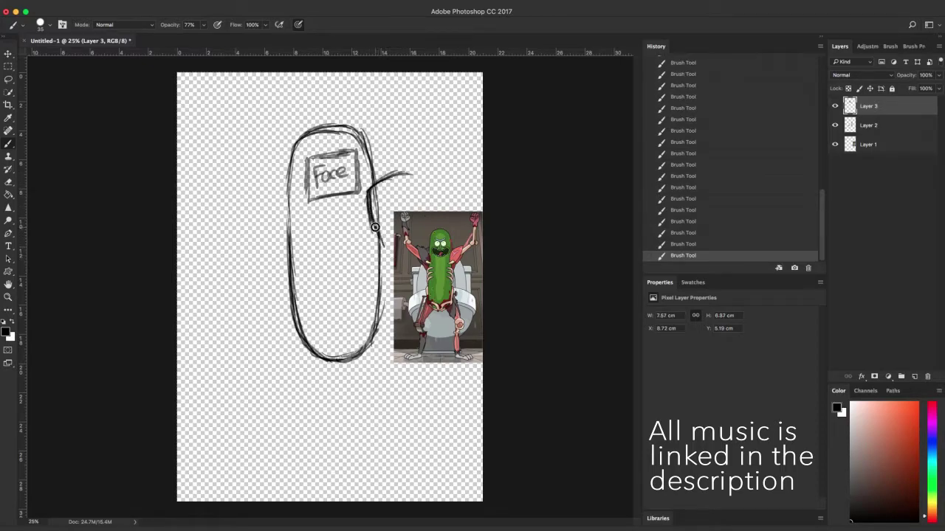
- Move the body and face sketch layers together to the left, away from the reference image
{"action": "key", "text": "v"}
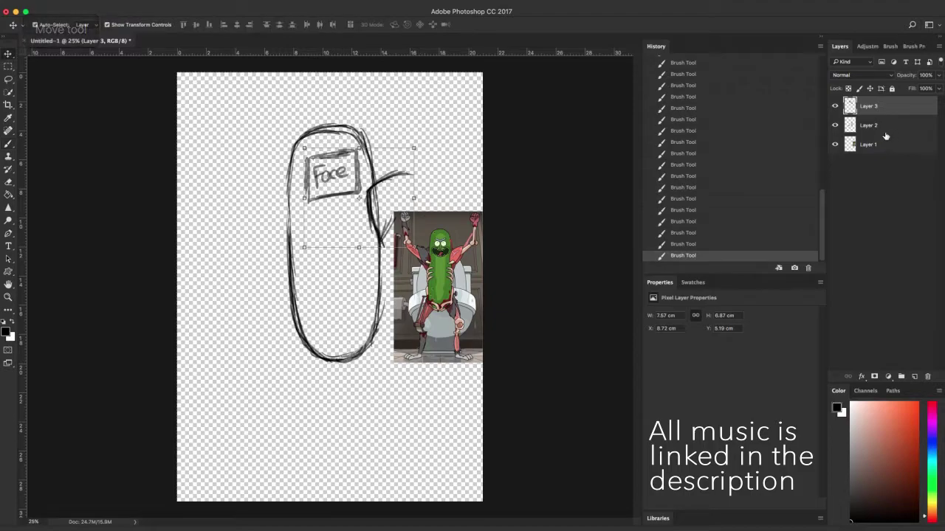
{"action": "left_click", "coordinate": [870, 131], "text": "shift"}
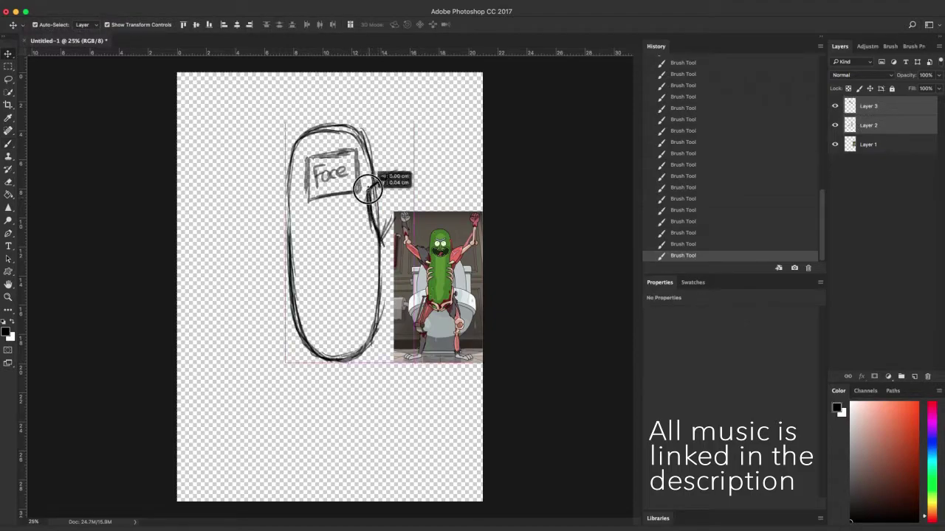
{"action": "left_click_drag", "start_coordinate": [371, 197], "coordinate": [332, 190]}
{"action": "key", "text": "super+z"}
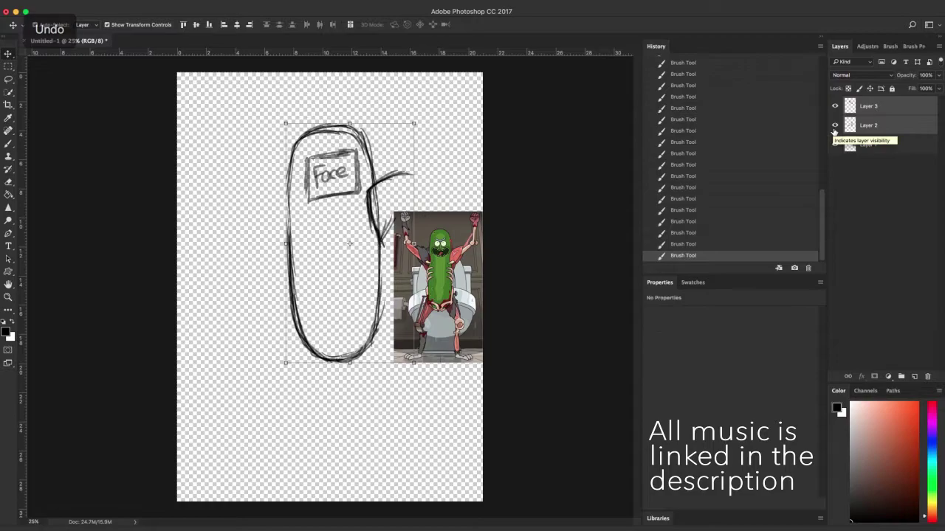
{"action": "key", "text": "super+z"}
- Erase the rough shoulder strokes from Layer 3, keeping the "Face" box
{"action": "key", "text": "b"}
{"action": "left_click", "coordinate": [869, 108]}
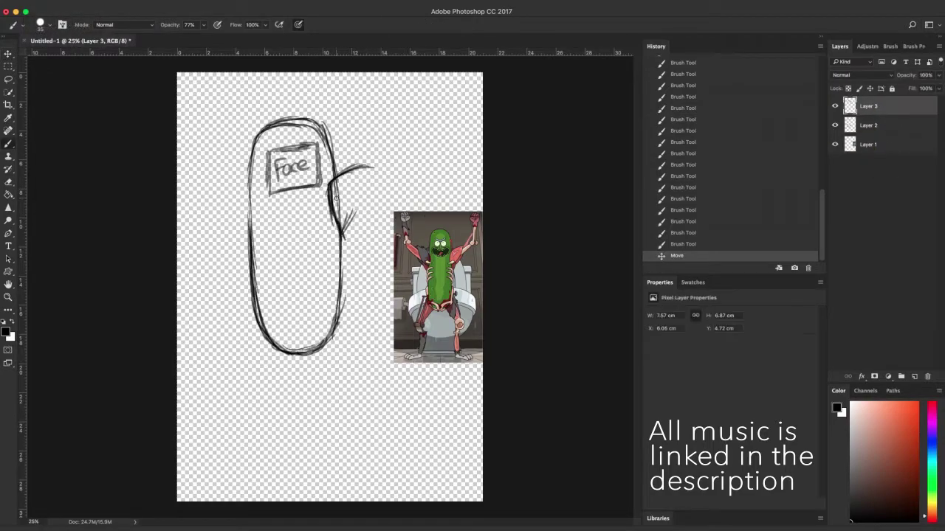
{"action": "key", "text": "e"}
{"action": "left_click", "coordinate": [350, 169]}
{"action": "key", "text": "super+z"}
{"action": "left_click", "coordinate": [835, 107]}
{"action": "left_click", "coordinate": [835, 106]}
{"action": "key", "text": "e"}
{"action": "left_click_drag", "start_coordinate": [332, 177], "coordinate": [360, 207]}
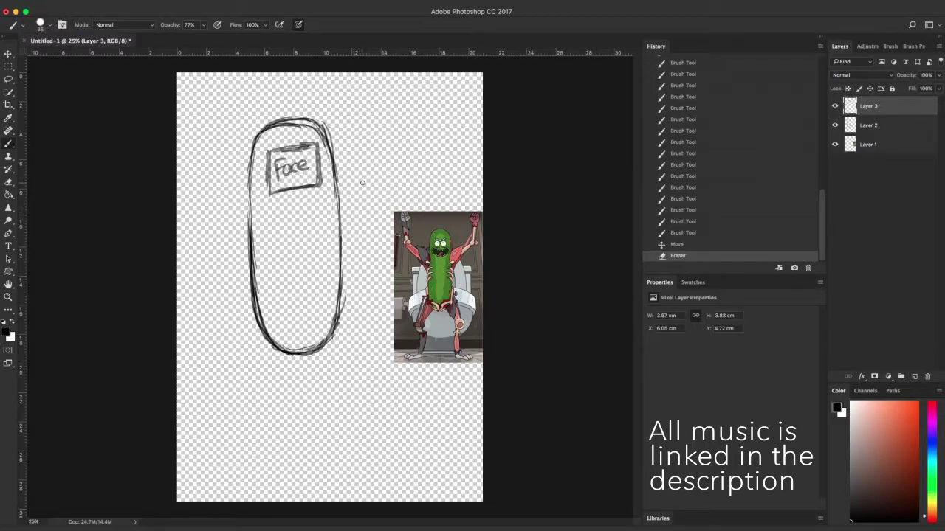
- Redraw the right shoulder, add an upper arm ending in an elbow joint, and draw a hand circle above it
{"action": "left_click_drag", "start_coordinate": [336, 185], "coordinate": [371, 174]}
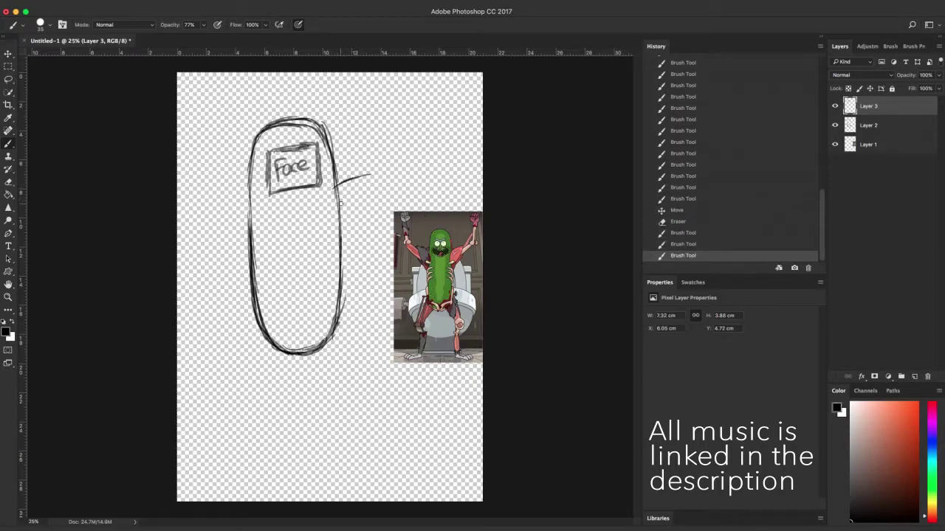
{"action": "mouse_move", "coordinate": [344, 237]}
{"action": "left_mouse_down"}
{"action": "mouse_move", "coordinate": [332, 181]}
{"action": "mouse_move", "coordinate": [370, 175]}
{"action": "mouse_move", "coordinate": [343, 238]}
{"action": "left_mouse_up"}
{"action": "left_click_drag", "start_coordinate": [333, 203], "coordinate": [340, 230]}
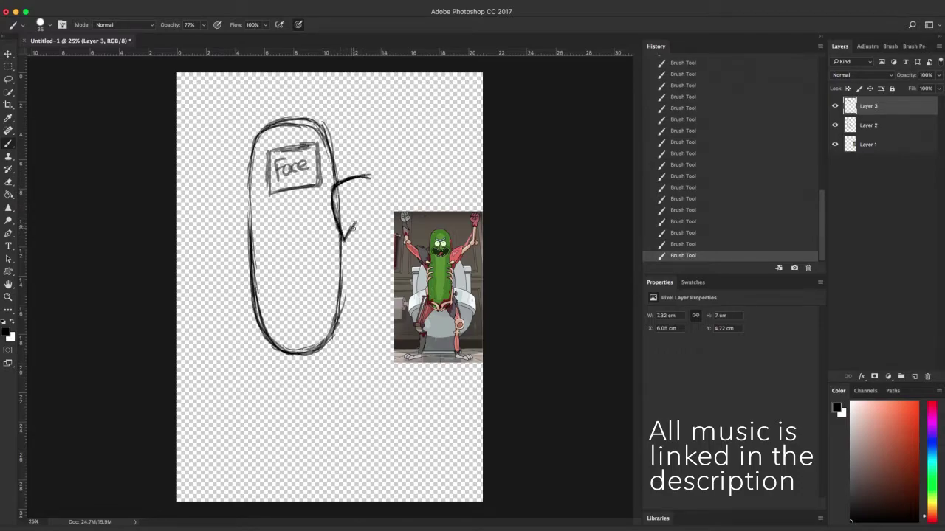
{"action": "mouse_move", "coordinate": [368, 176]}
{"action": "left_mouse_down"}
{"action": "mouse_move", "coordinate": [365, 209]}
{"action": "mouse_move", "coordinate": [351, 222]}
{"action": "left_mouse_up"}
{"action": "mouse_move", "coordinate": [395, 171]}
{"action": "left_mouse_down"}
{"action": "mouse_move", "coordinate": [411, 176]}
{"action": "mouse_move", "coordinate": [389, 185]}
{"action": "mouse_move", "coordinate": [365, 177]}
{"action": "mouse_move", "coordinate": [402, 180]}
{"action": "left_mouse_up"}
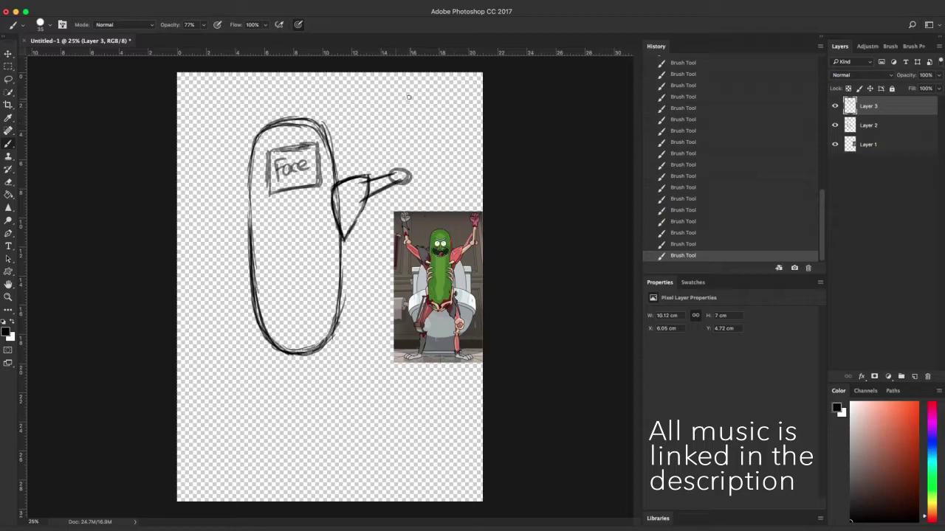
{"action": "mouse_move", "coordinate": [409, 96]}
{"action": "left_mouse_down"}
{"action": "mouse_move", "coordinate": [398, 113]}
{"action": "mouse_move", "coordinate": [408, 100]}
{"action": "left_mouse_up"}
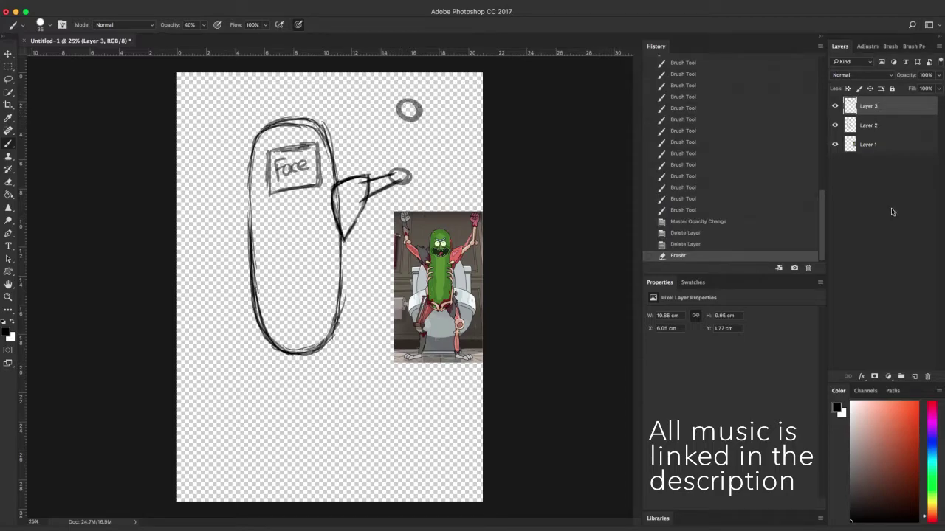
- Duplicate Layer 3 and move the copy slightly upward
{"action": "right_click", "coordinate": [880, 111]}
{"action": "left_click", "coordinate": [831, 153]}
{"action": "key", "text": "super+j"}
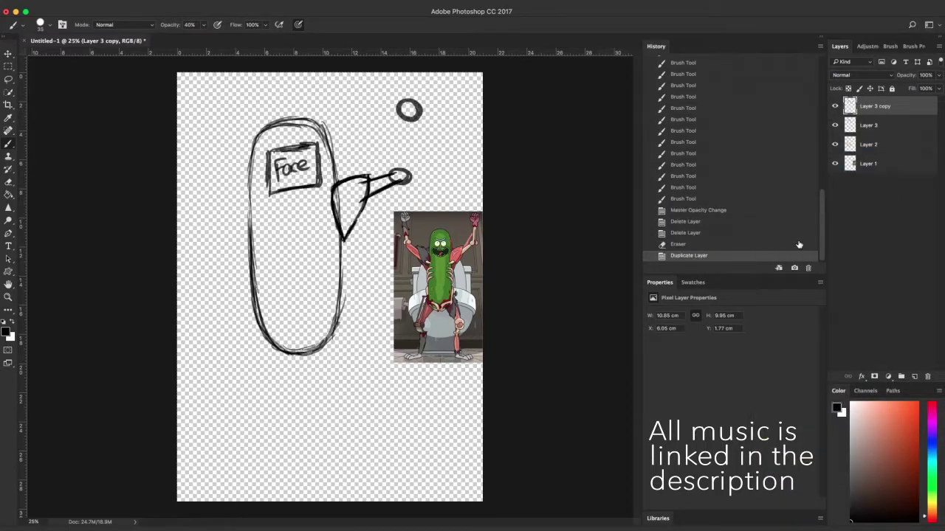
{"action": "left_click", "coordinate": [9, 54]}
{"action": "left_click_drag", "start_coordinate": [365, 197], "coordinate": [365, 182]}
{"action": "left_click", "coordinate": [357, 278]}
- Erase everything except the hand circle from the layer copy, and erase the hand circle from Layer 3
{"action": "key", "text": "b"}
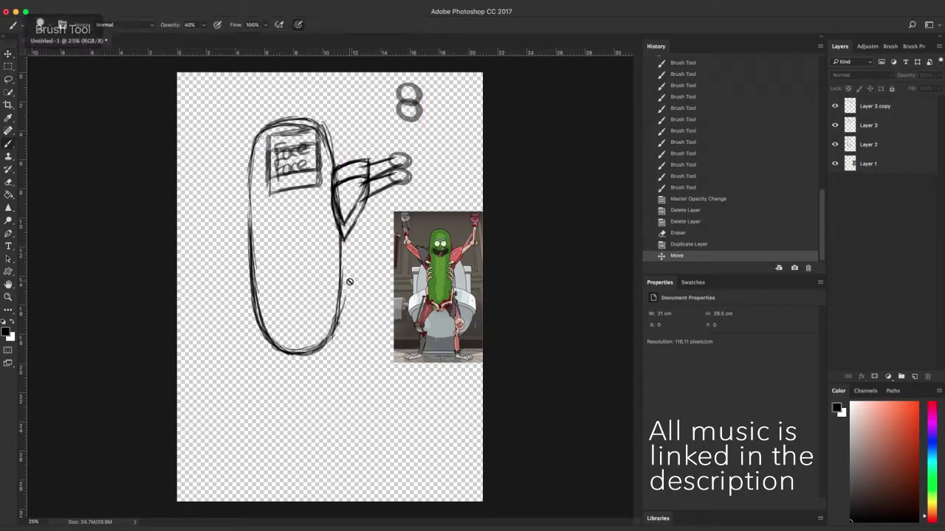
{"action": "left_click", "coordinate": [867, 111]}
{"action": "mouse_move", "coordinate": [273, 161]}
{"action": "left_mouse_down"}
{"action": "mouse_move", "coordinate": [340, 214]}
{"action": "mouse_move", "coordinate": [242, 175]}
{"action": "left_mouse_up"}
{"action": "left_click", "coordinate": [865, 122]}
{"action": "left_click", "coordinate": [420, 107]}
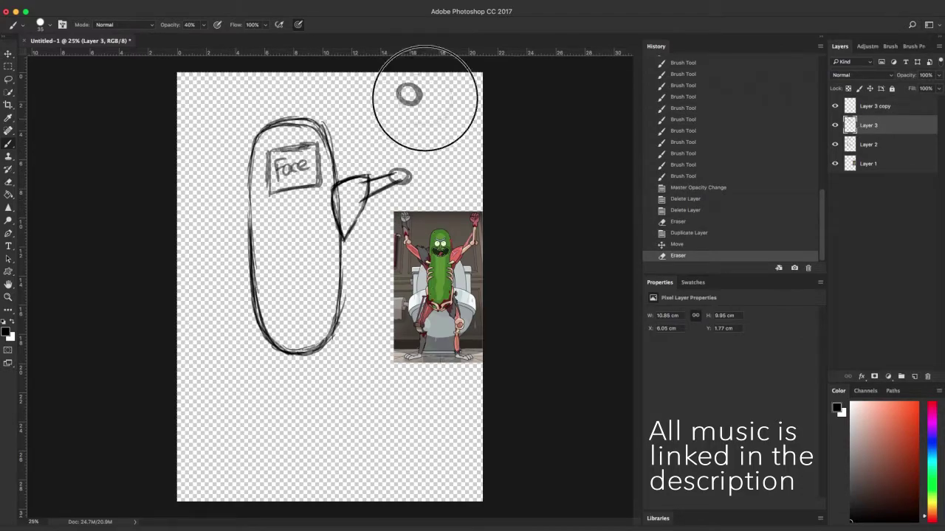
- Narrow the body outline on Layer 2 to 85.87% width from its left side
{"action": "key", "text": "alt+bracketleft"}
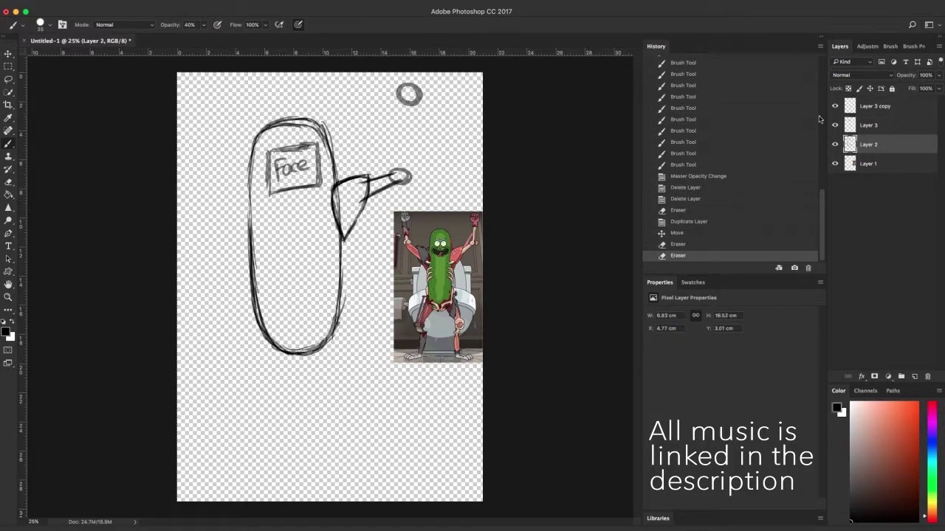
{"action": "key", "text": "v"}
{"action": "left_click_drag", "start_coordinate": [246, 236], "coordinate": [261, 237]}
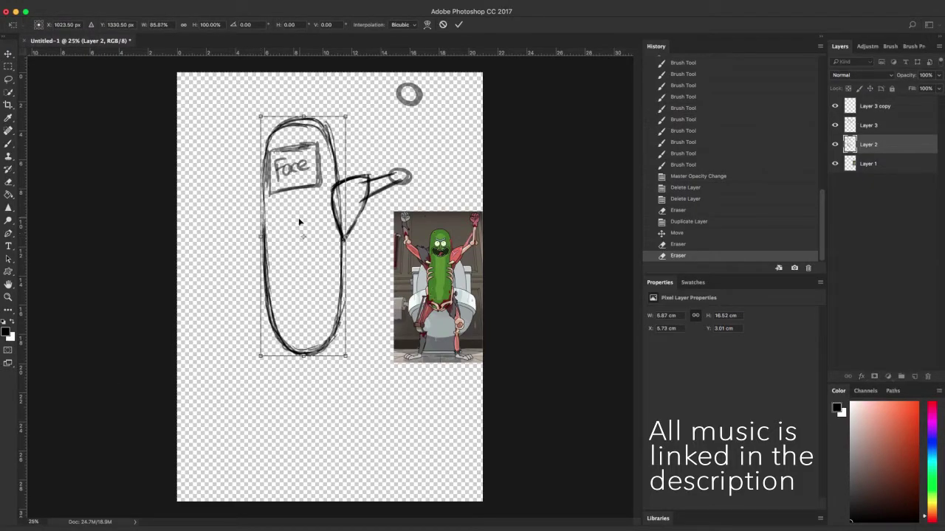
{"action": "left_click", "coordinate": [458, 26]}
- Erase the "Face" placeholder box from Layer 3
{"action": "left_click", "coordinate": [888, 133]}
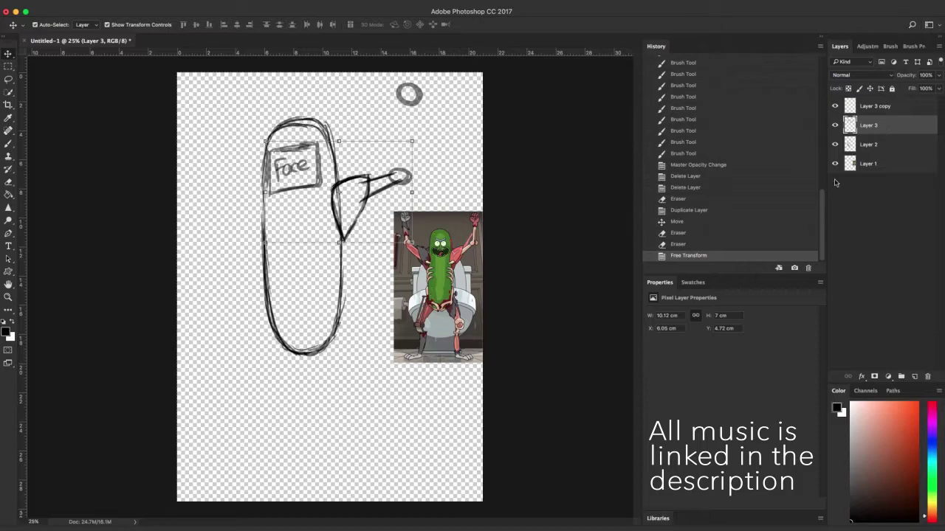
{"action": "key", "text": "b"}
{"action": "mouse_move", "coordinate": [287, 157]}
{"action": "left_mouse_down"}
{"action": "mouse_move", "coordinate": [302, 133]}
{"action": "mouse_move", "coordinate": [300, 188]}
{"action": "left_mouse_up"}
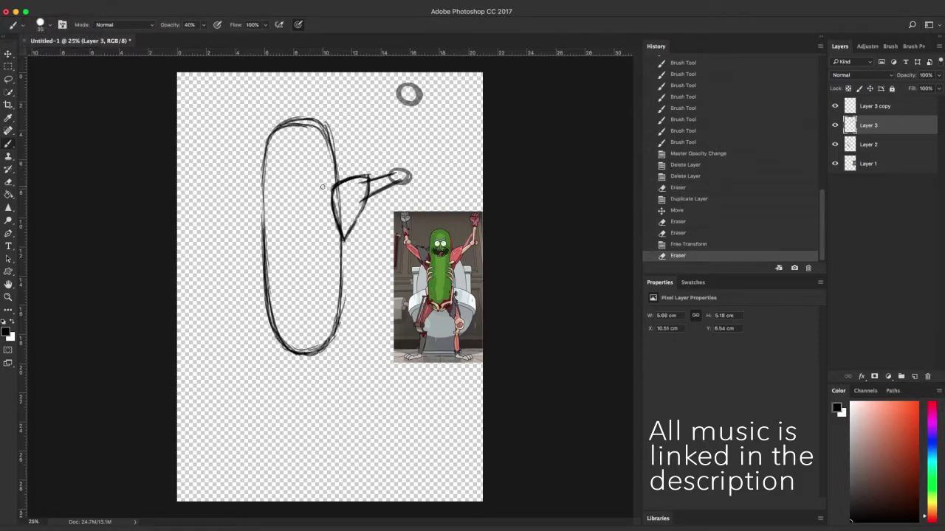
{"action": "left_click", "coordinate": [843, 232]}
- On a new layer above Layer 2, draw angry eyebrows, round eyes, a nose and a wide open mouth, using 64% brush opacity
{"action": "left_click", "coordinate": [883, 145]}
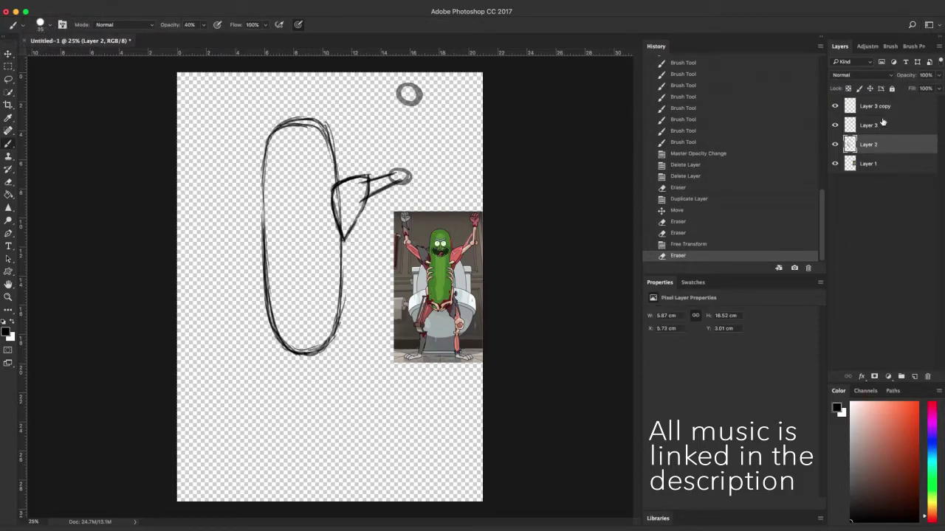
{"action": "left_click", "coordinate": [913, 376]}
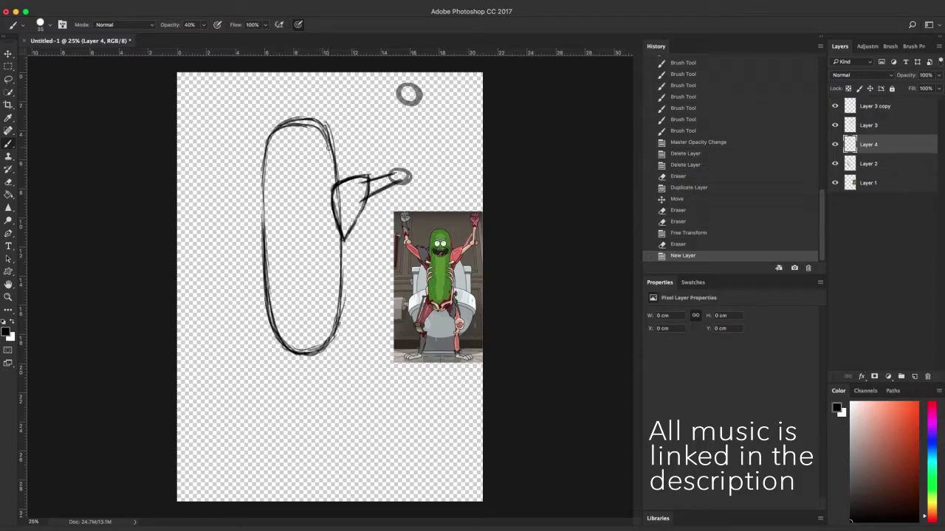
{"action": "mouse_move", "coordinate": [313, 159]}
{"action": "left_mouse_down"}
{"action": "mouse_move", "coordinate": [293, 170]}
{"action": "mouse_move", "coordinate": [214, 37]}
{"action": "mouse_move", "coordinate": [300, 169]}
{"action": "mouse_move", "coordinate": [284, 169]}
{"action": "mouse_move", "coordinate": [316, 144]}
{"action": "left_mouse_up"}
{"action": "key", "text": "6"}
{"action": "key", "text": "6"}
{"action": "key", "text": "6"}
{"action": "key", "text": "4"}
{"action": "left_click", "coordinate": [288, 164]}
{"action": "left_click", "coordinate": [312, 161]}
{"action": "mouse_move", "coordinate": [296, 189]}
{"action": "left_mouse_down"}
{"action": "mouse_move", "coordinate": [302, 178]}
{"action": "mouse_move", "coordinate": [324, 193]}
{"action": "left_mouse_up"}
{"action": "key", "text": "super+z"}
{"action": "left_click", "coordinate": [296, 172]}
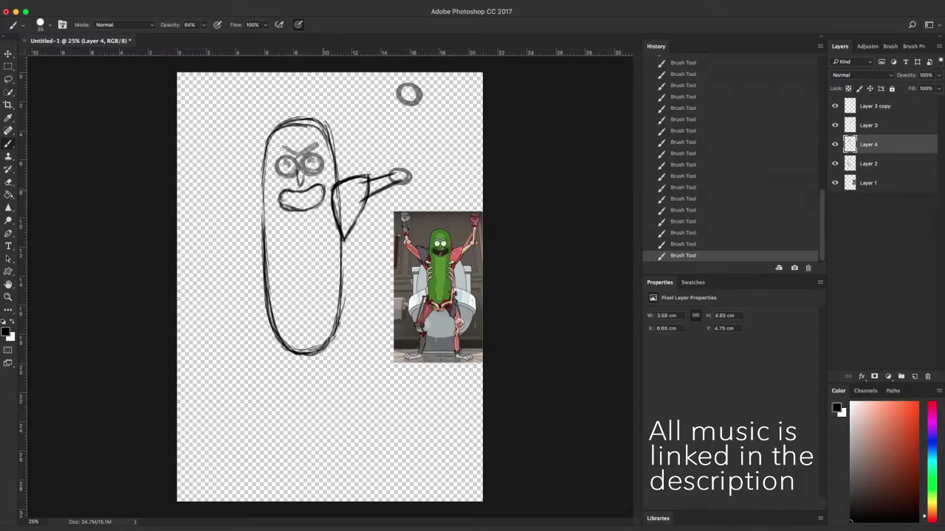
- Duplicate the face layer, mirror the copy with a width of -100%, and align it over the original face
{"action": "right_click", "coordinate": [911, 143]}
{"action": "left_click", "coordinate": [819, 158]}
{"action": "key", "text": "v"}
{"action": "left_click_drag", "start_coordinate": [326, 177], "coordinate": [228, 177]}
{"action": "type", "text": "-100"}
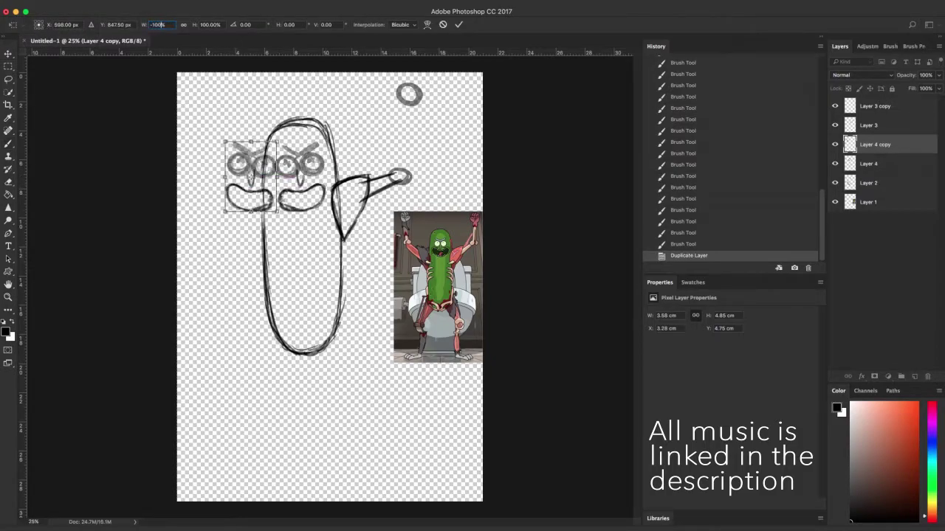
{"action": "key", "text": "Return"}
{"action": "mouse_move", "coordinate": [299, 177]}
{"action": "left_mouse_down"}
{"action": "mouse_move", "coordinate": [362, 178]}
{"action": "mouse_move", "coordinate": [347, 177]}
{"action": "left_mouse_up"}
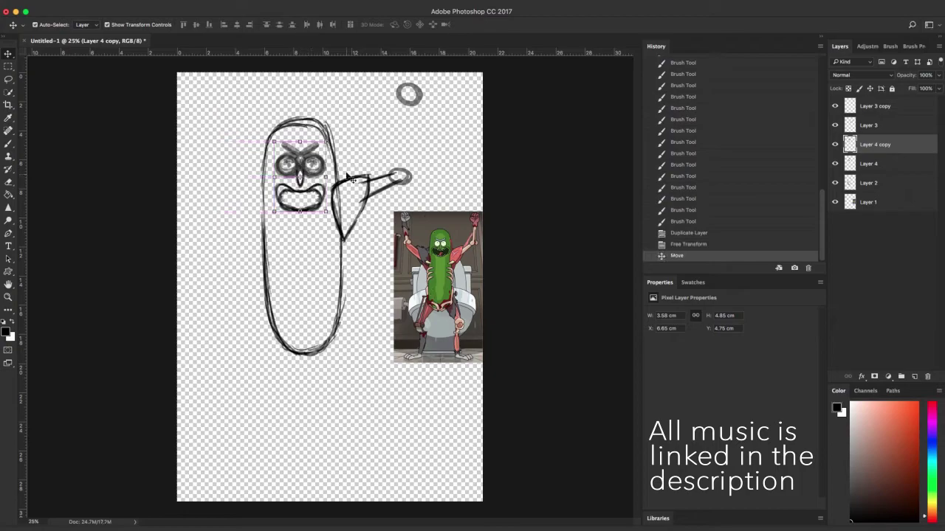
- Erase the duplicated eyes and the overlapping mouth halves to leave one symmetrical mouth
{"action": "key", "text": "b"}
{"action": "mouse_move", "coordinate": [288, 162]}
{"action": "left_mouse_down"}
{"action": "mouse_move", "coordinate": [301, 175]}
{"action": "mouse_move", "coordinate": [313, 160]}
{"action": "left_mouse_up"}
{"action": "left_click_drag", "start_coordinate": [325, 193], "coordinate": [285, 215]}
{"action": "left_click", "coordinate": [874, 161]}
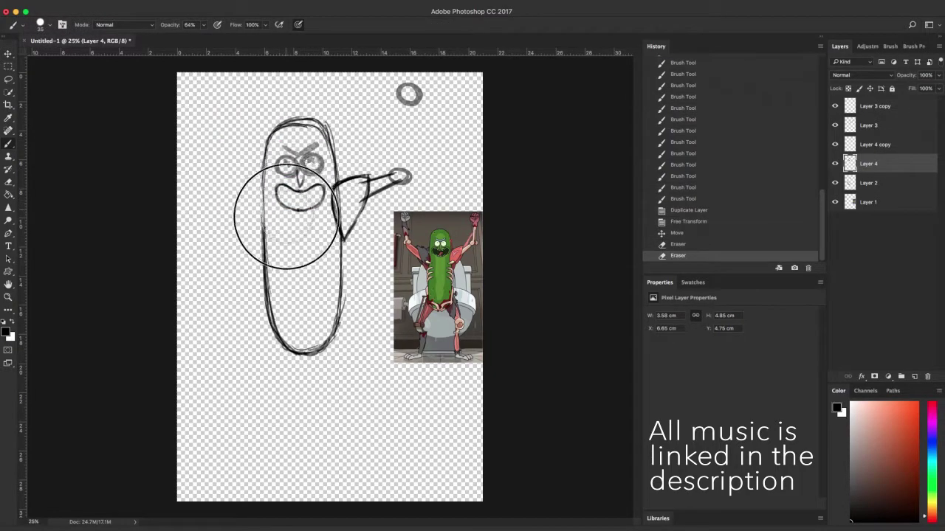
{"action": "left_click", "coordinate": [877, 146]}
{"action": "left_click", "coordinate": [835, 163]}
{"action": "left_click", "coordinate": [834, 163]}
- Merge the mirrored face layer down and rename the merged layer as Face
{"action": "right_click", "coordinate": [871, 146]}
{"action": "left_click", "coordinate": [839, 389]}
{"action": "double_click", "coordinate": [868, 144]}
{"action": "type", "text": "Face"}
{"action": "key", "text": "Return"}
- On Layer 3, draw the raised forearm from elbow to hand circle, plus the wrist, muscle lines and shoulder details
{"action": "left_click", "coordinate": [868, 125]}
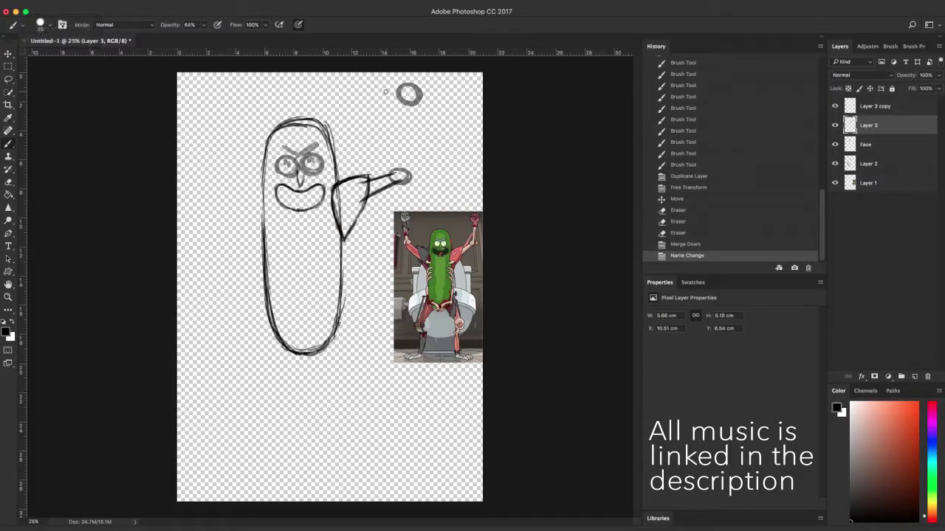
{"action": "left_click_drag", "start_coordinate": [405, 102], "coordinate": [414, 111]}
{"action": "mouse_move", "coordinate": [406, 110]}
{"action": "left_mouse_down"}
{"action": "mouse_move", "coordinate": [415, 110]}
{"action": "mouse_move", "coordinate": [405, 175]}
{"action": "mouse_move", "coordinate": [411, 126]}
{"action": "mouse_move", "coordinate": [403, 162]}
{"action": "left_mouse_up"}
{"action": "mouse_move", "coordinate": [398, 87]}
{"action": "left_mouse_down"}
{"action": "mouse_move", "coordinate": [418, 102]}
{"action": "mouse_move", "coordinate": [397, 99]}
{"action": "left_mouse_up"}
{"action": "mouse_move", "coordinate": [421, 84]}
{"action": "left_mouse_down"}
{"action": "mouse_move", "coordinate": [406, 76]}
{"action": "mouse_move", "coordinate": [405, 112]}
{"action": "left_mouse_up"}
{"action": "mouse_move", "coordinate": [404, 112]}
{"action": "left_mouse_down"}
{"action": "mouse_move", "coordinate": [417, 112]}
{"action": "mouse_move", "coordinate": [402, 168]}
{"action": "mouse_move", "coordinate": [403, 109]}
{"action": "left_mouse_up"}
{"action": "mouse_move", "coordinate": [371, 177]}
{"action": "left_mouse_down"}
{"action": "mouse_move", "coordinate": [398, 134]}
{"action": "mouse_move", "coordinate": [375, 167]}
{"action": "left_mouse_up"}
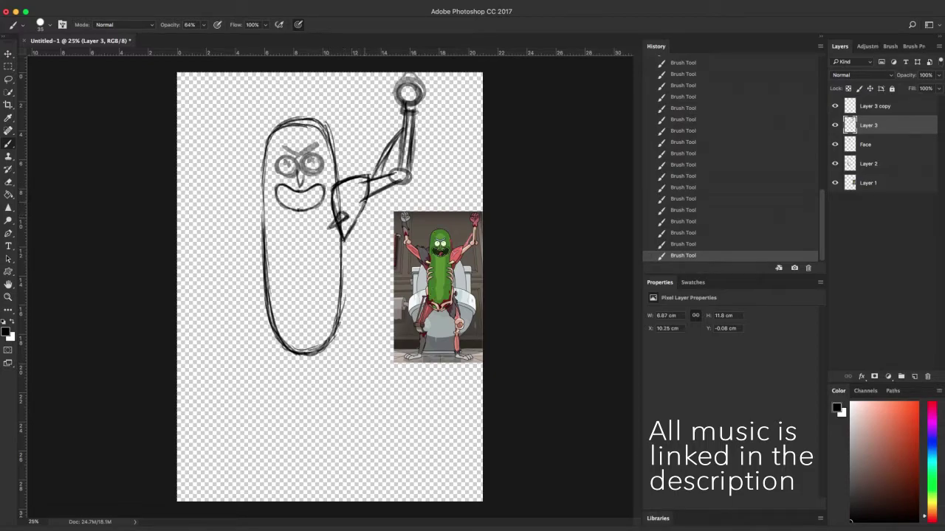
{"action": "left_click_drag", "start_coordinate": [348, 236], "coordinate": [368, 181]}
- Merge the hand circle layer down into Layer 3
{"action": "left_click", "coordinate": [860, 106]}
{"action": "right_click", "coordinate": [844, 185]}
{"action": "left_click", "coordinate": [787, 375]}
- Duplicate the arm layer, mirror the copy with a width of -100%, and place it on the body's left side
{"action": "right_click", "coordinate": [895, 107]}
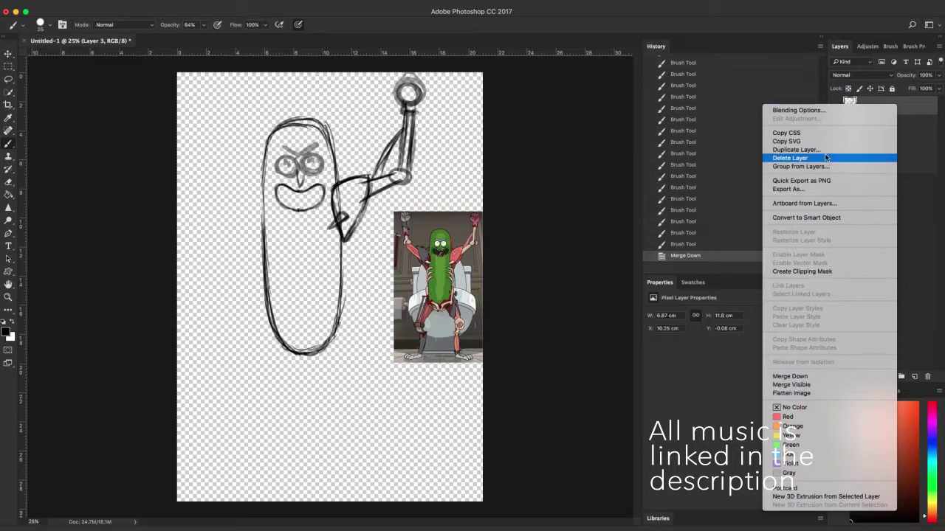
{"action": "left_click", "coordinate": [818, 151]}
{"action": "key", "text": "Return"}
{"action": "key", "text": "v"}
{"action": "left_click_drag", "start_coordinate": [427, 157], "coordinate": [239, 157]}
{"action": "double_click", "coordinate": [162, 25]}
{"action": "type", "text": "-100"}
{"action": "key", "text": "Return"}
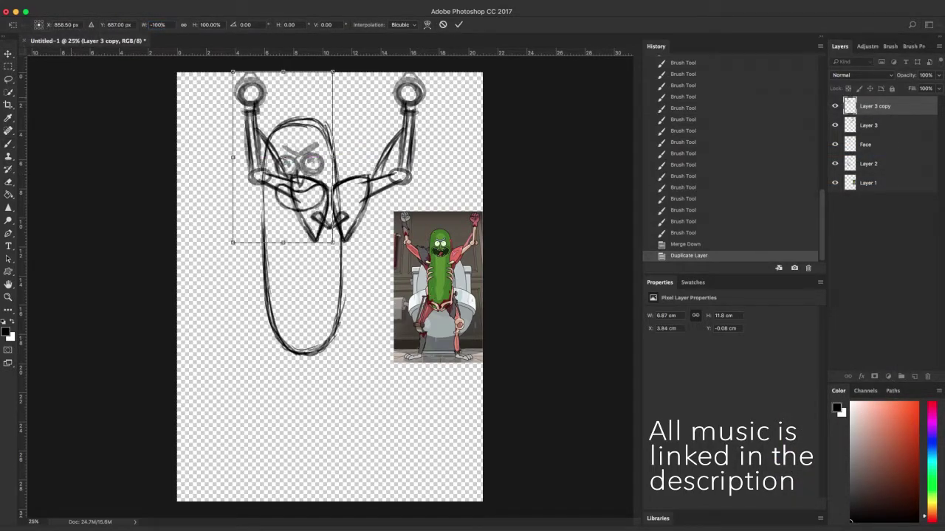
{"action": "key", "text": "Return"}
{"action": "left_click_drag", "start_coordinate": [260, 181], "coordinate": [199, 179]}
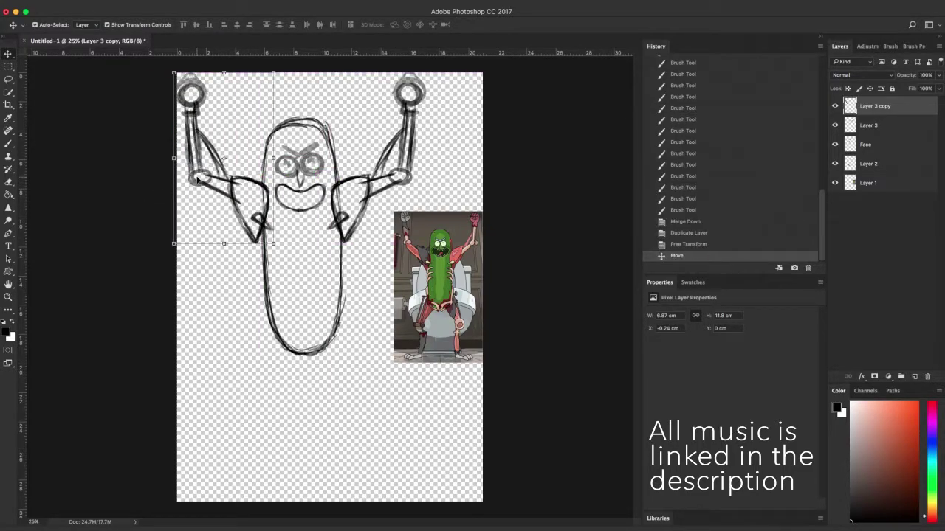
- Shift the arms, face and body layers together to the right so the whole figure fits on the canvas
{"action": "left_click", "coordinate": [907, 158], "text": "shift"}
{"action": "mouse_move", "coordinate": [341, 262]}
{"action": "left_mouse_down"}
{"action": "mouse_move", "coordinate": [361, 258]}
{"action": "mouse_move", "coordinate": [356, 264]}
{"action": "left_mouse_up"}
{"action": "left_click", "coordinate": [542, 276]}
- Lock the reference image layer, Layer 1
{"action": "left_click", "coordinate": [853, 181]}
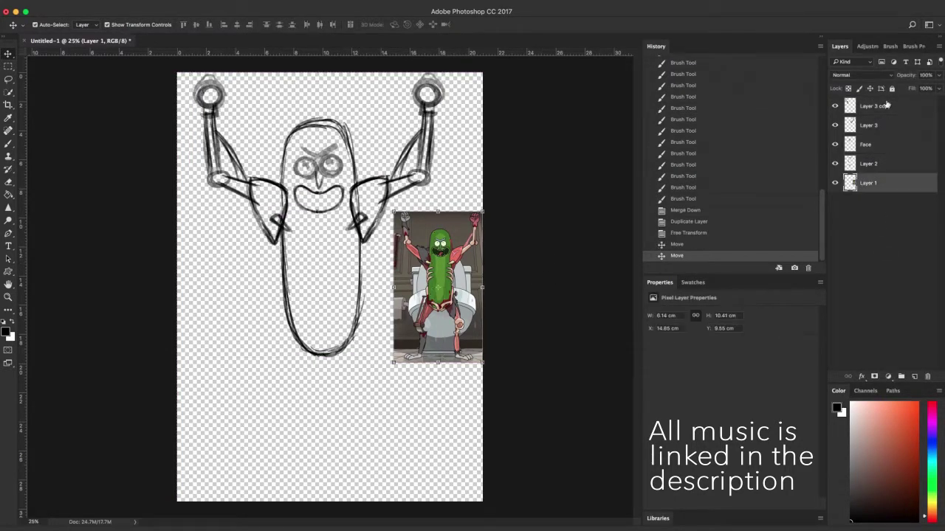
{"action": "left_click", "coordinate": [891, 88]}
{"action": "left_click", "coordinate": [883, 195]}
- Try rotating the mirrored left arm, and shift it slightly right so the shoulder overlaps the body's edge
{"action": "left_click", "coordinate": [880, 109]}
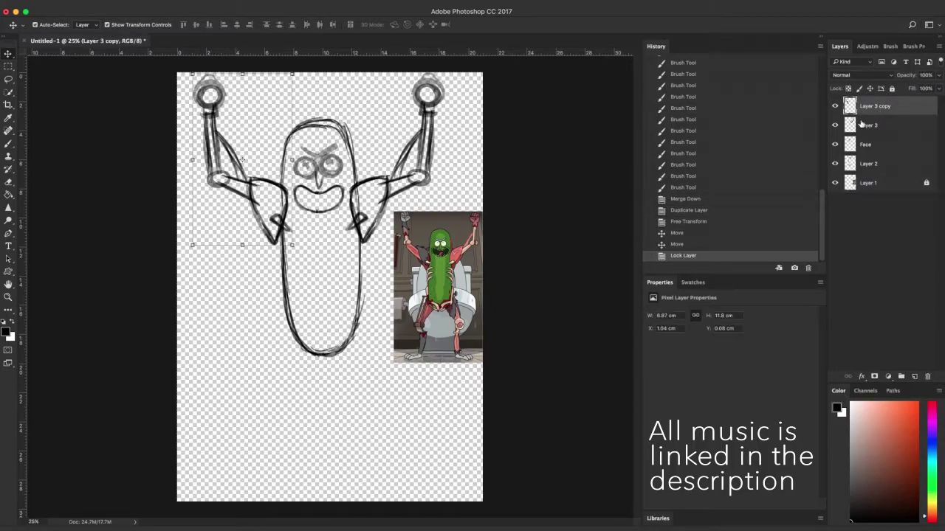
{"action": "left_click_drag", "start_coordinate": [279, 243], "coordinate": [313, 245]}
{"action": "key", "text": "super+z"}
{"action": "left_click", "coordinate": [256, 190]}
{"action": "left_click_drag", "start_coordinate": [270, 209], "coordinate": [267, 231]}
{"action": "key", "text": "super+z"}
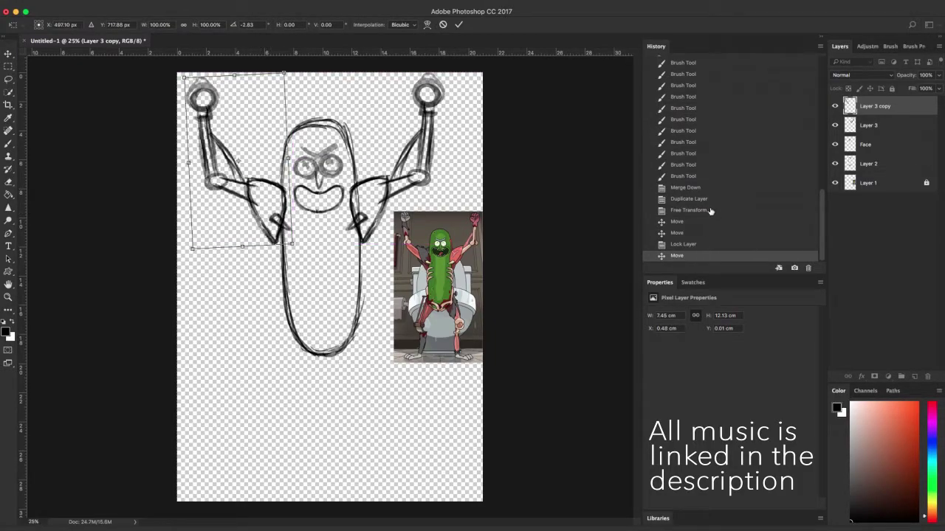
{"action": "left_click", "coordinate": [459, 25]}
{"action": "left_click", "coordinate": [900, 295]}
{"action": "left_click", "coordinate": [904, 106]}
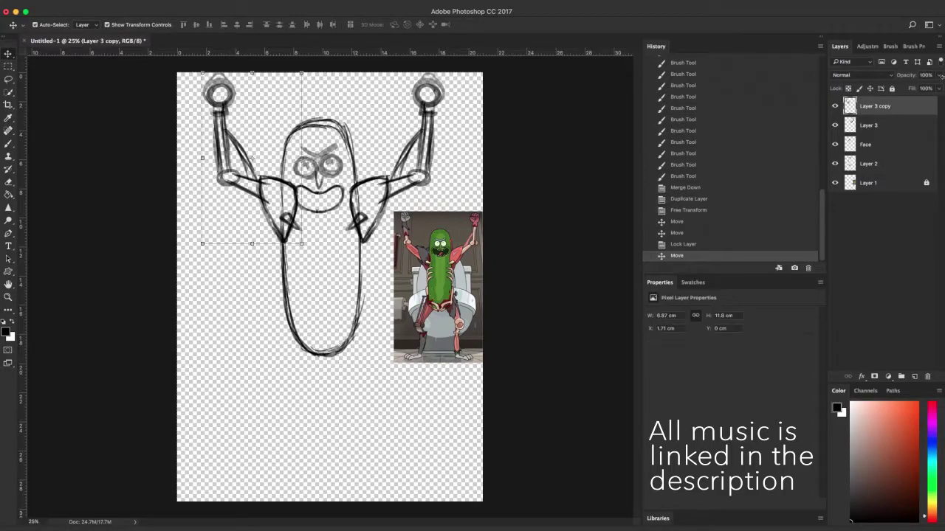
- Lower the opacity of the mirrored arm layer and add a new layer above it for brush drawing
{"action": "left_click", "coordinate": [939, 77]}
{"action": "left_click_drag", "start_coordinate": [939, 86], "coordinate": [918, 87]}
{"action": "left_click", "coordinate": [916, 377]}
{"action": "key", "text": "b"}
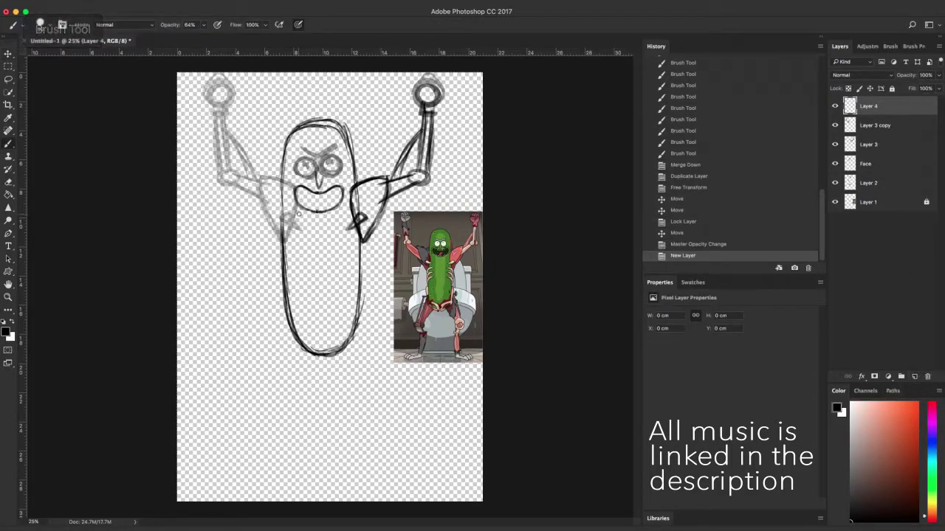
{"action": "scroll", "coordinate": [282, 151], "scroll_direction": "up", "scroll_amount": 8}
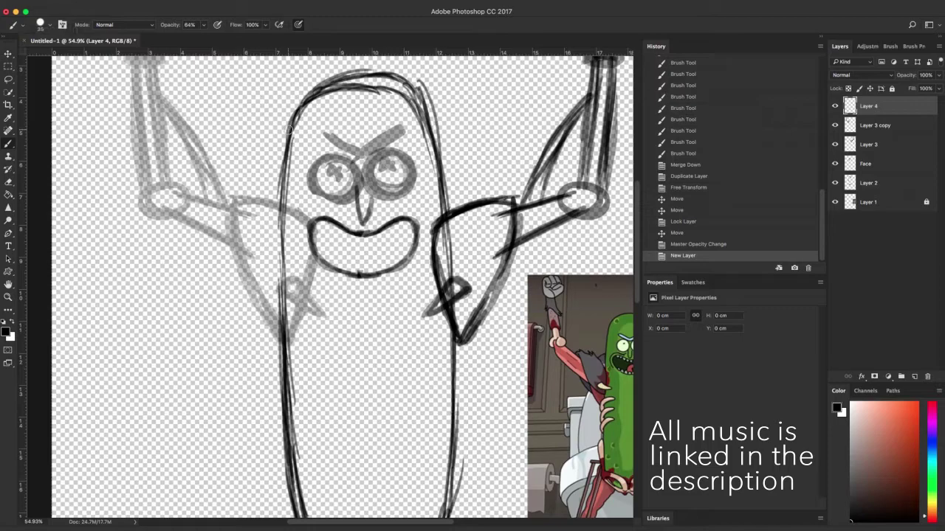
- Shift the faded mirrored arm slightly outward from the body, then make Layer 4 active for brush drawing
{"action": "key", "text": "v"}
{"action": "left_click_drag", "start_coordinate": [246, 261], "coordinate": [226, 256]}
{"action": "key", "text": "b"}
{"action": "left_click", "coordinate": [900, 107]}
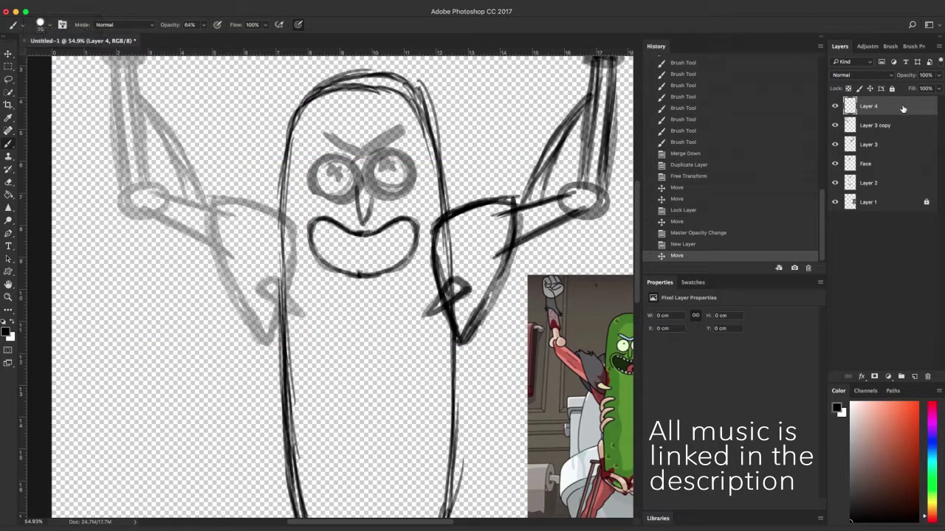
- On Layer 4, brush the outline of the left upper arm, tracing its top edge and both sides down to the armpit
{"action": "left_click_drag", "start_coordinate": [211, 200], "coordinate": [254, 209]}
{"action": "left_click_drag", "start_coordinate": [227, 202], "coordinate": [267, 215]}
{"action": "left_click_drag", "start_coordinate": [249, 206], "coordinate": [282, 225]}
{"action": "left_click_drag", "start_coordinate": [257, 210], "coordinate": [283, 224]}
{"action": "left_click_drag", "start_coordinate": [236, 203], "coordinate": [281, 223]}
{"action": "mouse_move", "coordinate": [214, 200]}
{"action": "left_mouse_down"}
{"action": "mouse_move", "coordinate": [258, 210]}
{"action": "mouse_move", "coordinate": [236, 302]}
{"action": "left_mouse_up"}
{"action": "left_click_drag", "start_coordinate": [213, 246], "coordinate": [290, 363]}
{"action": "mouse_move", "coordinate": [212, 214]}
{"action": "left_mouse_down"}
{"action": "mouse_move", "coordinate": [273, 347]}
{"action": "mouse_move", "coordinate": [236, 303]}
{"action": "left_mouse_up"}
{"action": "mouse_move", "coordinate": [284, 355]}
{"action": "left_mouse_down"}
{"action": "mouse_move", "coordinate": [280, 225]}
{"action": "mouse_move", "coordinate": [286, 336]}
{"action": "left_mouse_up"}
{"action": "mouse_move", "coordinate": [263, 294]}
{"action": "left_mouse_down"}
{"action": "mouse_move", "coordinate": [289, 287]}
{"action": "mouse_move", "coordinate": [299, 299]}
{"action": "mouse_move", "coordinate": [265, 276]}
{"action": "mouse_move", "coordinate": [245, 318]}
{"action": "left_mouse_up"}
- Finish the left upper arm's lower edge and sketch a small knobbed bone where it meets the body
{"action": "key", "text": "e"}
{"action": "key", "text": "b"}
{"action": "left_click_drag", "start_coordinate": [221, 272], "coordinate": [252, 326]}
{"action": "left_click_drag", "start_coordinate": [284, 331], "coordinate": [286, 298]}
{"action": "mouse_move", "coordinate": [285, 325]}
{"action": "left_mouse_down"}
{"action": "mouse_move", "coordinate": [287, 262]}
{"action": "mouse_move", "coordinate": [263, 302]}
{"action": "mouse_move", "coordinate": [273, 301]}
{"action": "left_mouse_up"}
{"action": "mouse_move", "coordinate": [273, 301]}
{"action": "left_mouse_down"}
{"action": "mouse_move", "coordinate": [263, 310]}
{"action": "mouse_move", "coordinate": [273, 302]}
{"action": "left_mouse_up"}
{"action": "mouse_move", "coordinate": [273, 300]}
{"action": "left_mouse_down"}
{"action": "mouse_move", "coordinate": [265, 315]}
{"action": "mouse_move", "coordinate": [299, 295]}
{"action": "mouse_move", "coordinate": [299, 324]}
{"action": "mouse_move", "coordinate": [306, 317]}
{"action": "left_mouse_up"}
{"action": "left_click_drag", "start_coordinate": [452, 284], "coordinate": [426, 314]}
{"action": "mouse_move", "coordinate": [452, 302]}
{"action": "left_mouse_down"}
{"action": "mouse_move", "coordinate": [470, 286]}
{"action": "mouse_move", "coordinate": [458, 281]}
{"action": "mouse_move", "coordinate": [484, 322]}
{"action": "mouse_move", "coordinate": [488, 377]}
{"action": "left_mouse_up"}
- Sketch the left arm's lower half over the faded copy: elbow bone with round knobs, forearm, wrist and round fist
{"action": "key", "text": "space"}
{"action": "key", "text": "b"}
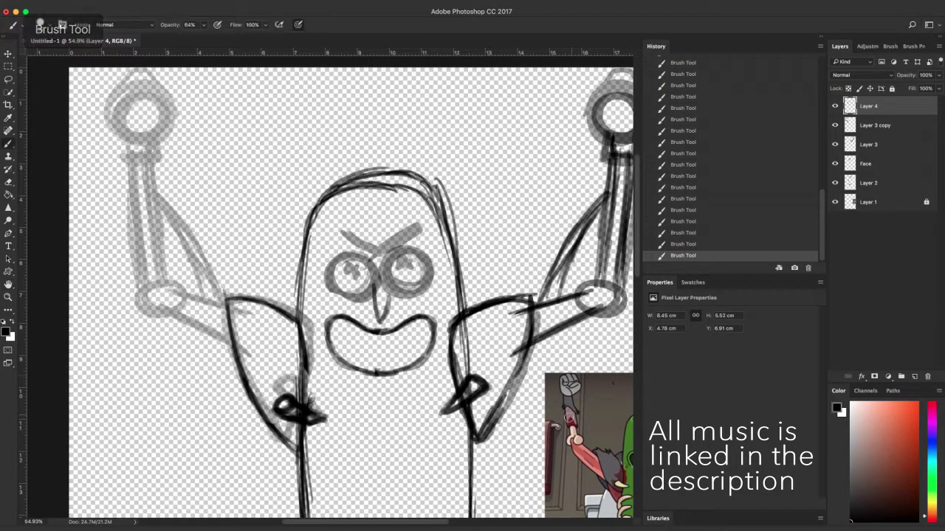
{"action": "mouse_move", "coordinate": [235, 358]}
{"action": "left_mouse_down"}
{"action": "mouse_move", "coordinate": [182, 311]}
{"action": "mouse_move", "coordinate": [163, 312]}
{"action": "mouse_move", "coordinate": [177, 295]}
{"action": "mouse_move", "coordinate": [221, 317]}
{"action": "mouse_move", "coordinate": [212, 305]}
{"action": "left_mouse_up"}
{"action": "mouse_move", "coordinate": [173, 282]}
{"action": "left_mouse_down"}
{"action": "mouse_move", "coordinate": [170, 308]}
{"action": "mouse_move", "coordinate": [185, 282]}
{"action": "mouse_move", "coordinate": [169, 308]}
{"action": "mouse_move", "coordinate": [133, 287]}
{"action": "mouse_move", "coordinate": [141, 314]}
{"action": "mouse_move", "coordinate": [135, 307]}
{"action": "mouse_move", "coordinate": [147, 280]}
{"action": "left_mouse_up"}
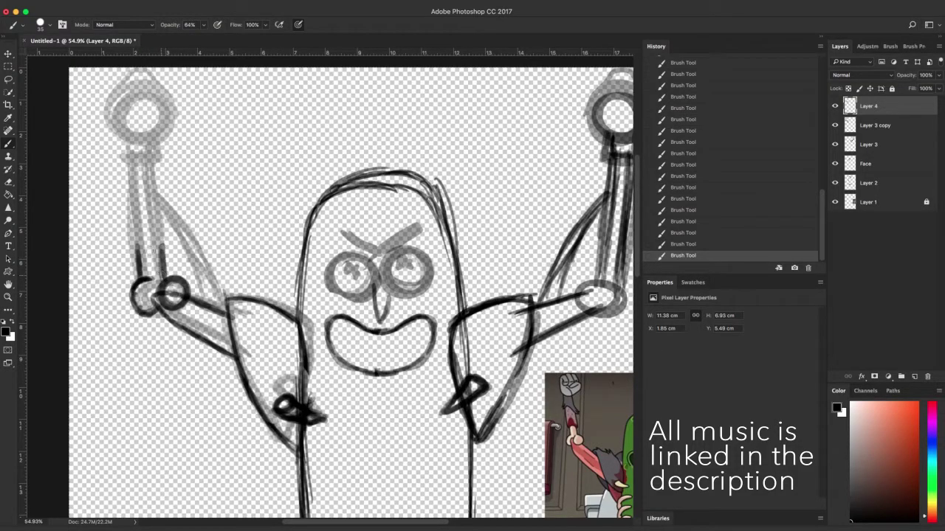
{"action": "mouse_move", "coordinate": [145, 253]}
{"action": "left_mouse_down"}
{"action": "mouse_move", "coordinate": [147, 278]}
{"action": "mouse_move", "coordinate": [135, 294]}
{"action": "mouse_move", "coordinate": [150, 312]}
{"action": "left_mouse_up"}
{"action": "mouse_move", "coordinate": [141, 252]}
{"action": "left_mouse_down"}
{"action": "mouse_move", "coordinate": [170, 251]}
{"action": "mouse_move", "coordinate": [130, 187]}
{"action": "mouse_move", "coordinate": [163, 205]}
{"action": "mouse_move", "coordinate": [155, 166]}
{"action": "left_mouse_up"}
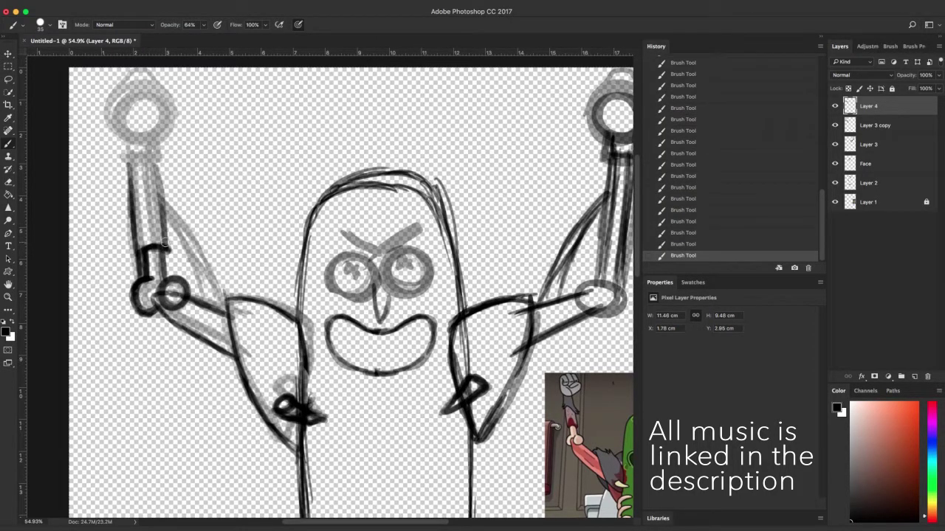
{"action": "mouse_move", "coordinate": [163, 227]}
{"action": "left_mouse_down"}
{"action": "mouse_move", "coordinate": [159, 163]}
{"action": "mouse_move", "coordinate": [132, 223]}
{"action": "left_mouse_up"}
{"action": "mouse_move", "coordinate": [174, 104]}
{"action": "left_mouse_down"}
{"action": "mouse_move", "coordinate": [158, 131]}
{"action": "mouse_move", "coordinate": [131, 94]}
{"action": "mouse_move", "coordinate": [130, 174]}
{"action": "mouse_move", "coordinate": [156, 151]}
{"action": "mouse_move", "coordinate": [159, 168]}
{"action": "left_mouse_up"}
- Delete the faded mirrored arm layer, Layer 3 copy, and add a new layer on top of the stack
{"action": "scroll", "coordinate": [300, 351], "scroll_direction": "down", "scroll_amount": 2}
{"action": "scroll", "coordinate": [332, 327], "scroll_direction": "up", "scroll_amount": 1}
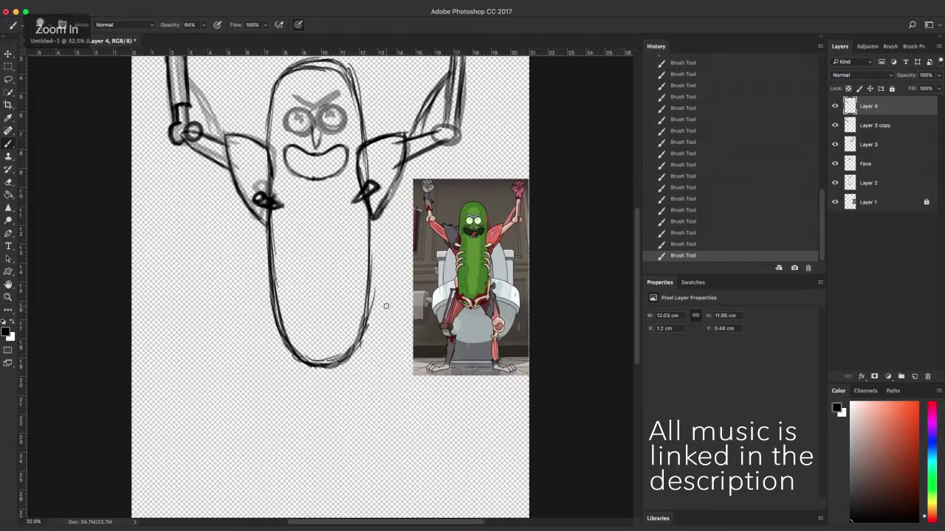
{"action": "left_click", "coordinate": [835, 125]}
{"action": "left_click", "coordinate": [892, 132]}
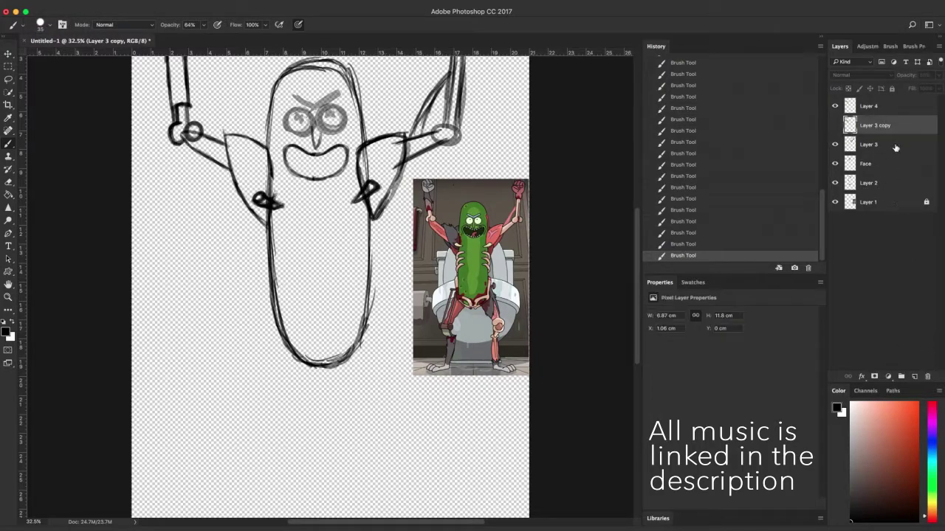
{"action": "left_click", "coordinate": [927, 376]}
{"action": "left_click", "coordinate": [915, 376]}
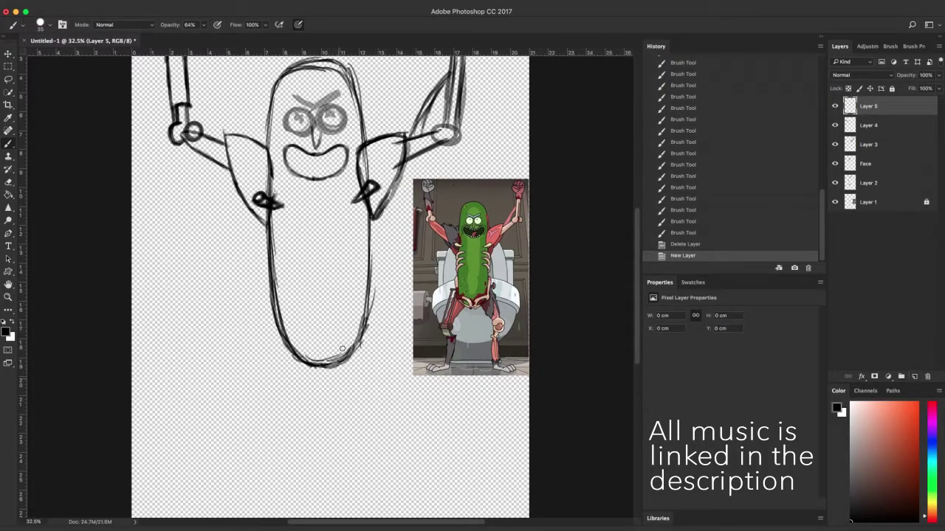
- Brush three thick curved ribs, one below another, across the left edge of the pickle body under the arm
{"action": "key", "text": "super+equal"}
{"action": "left_click_drag", "start_coordinate": [381, 210], "coordinate": [352, 201]}
{"action": "mouse_move", "coordinate": [372, 221]}
{"action": "left_mouse_down"}
{"action": "mouse_move", "coordinate": [377, 255]}
{"action": "mouse_move", "coordinate": [379, 247]}
{"action": "mouse_move", "coordinate": [352, 242]}
{"action": "left_mouse_up"}
{"action": "mouse_move", "coordinate": [279, 201]}
{"action": "left_mouse_down"}
{"action": "mouse_move", "coordinate": [248, 208]}
{"action": "mouse_move", "coordinate": [247, 251]}
{"action": "mouse_move", "coordinate": [280, 228]}
{"action": "mouse_move", "coordinate": [375, 239]}
{"action": "left_mouse_up"}
{"action": "left_click_drag", "start_coordinate": [249, 219], "coordinate": [270, 213]}
{"action": "left_click_drag", "start_coordinate": [240, 232], "coordinate": [279, 213]}
{"action": "left_click_drag", "start_coordinate": [243, 225], "coordinate": [280, 213]}
{"action": "left_click_drag", "start_coordinate": [251, 218], "coordinate": [285, 214]}
{"action": "left_click_drag", "start_coordinate": [243, 253], "coordinate": [280, 233]}
{"action": "left_click_drag", "start_coordinate": [242, 255], "coordinate": [283, 234]}
{"action": "left_click_drag", "start_coordinate": [240, 280], "coordinate": [285, 261]}
{"action": "left_click_drag", "start_coordinate": [237, 284], "coordinate": [289, 259]}
{"action": "left_click_drag", "start_coordinate": [235, 283], "coordinate": [290, 259]}
{"action": "left_click_drag", "start_coordinate": [244, 254], "coordinate": [286, 235]}
{"action": "left_click_drag", "start_coordinate": [240, 255], "coordinate": [285, 234]}
- Duplicate the rib layer, flip the copy with a width of -100%, place it on the body's right edge and merge it down
{"action": "right_click", "coordinate": [879, 113]}
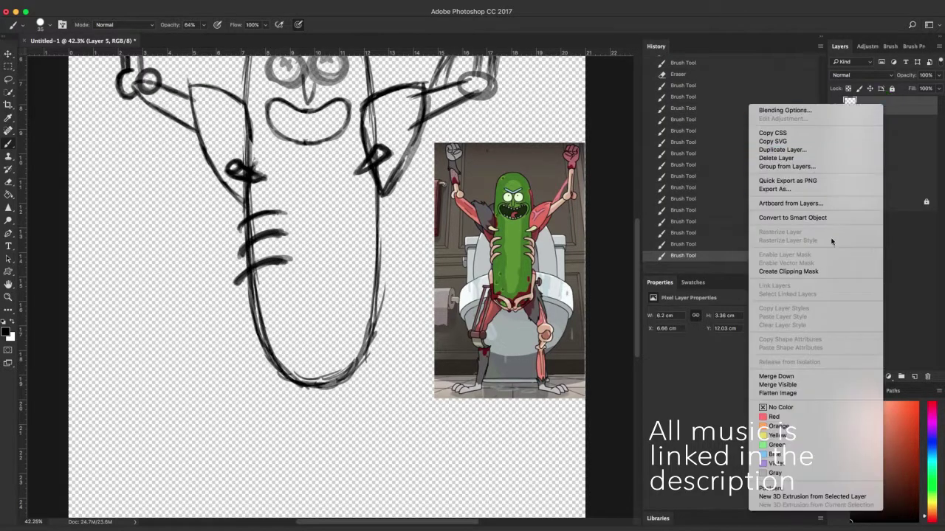
{"action": "left_click", "coordinate": [799, 152]}
{"action": "left_click", "coordinate": [657, 281]}
{"action": "key", "text": "v"}
{"action": "left_click_drag", "start_coordinate": [236, 245], "coordinate": [317, 245]}
{"action": "type", "text": "-100"}
{"action": "key", "text": "Return"}
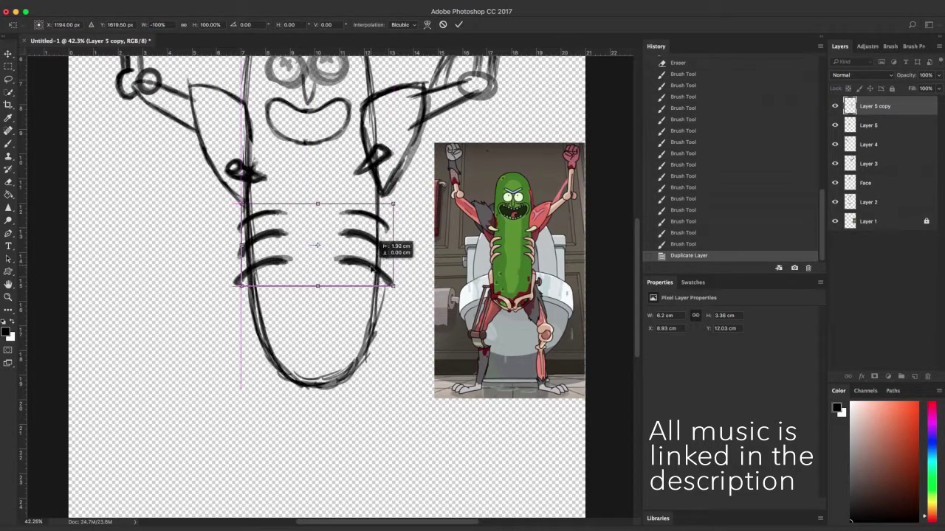
{"action": "left_click", "coordinate": [458, 25]}
{"action": "right_click", "coordinate": [886, 112]}
{"action": "left_click", "coordinate": [782, 379]}
- On a new layer, sketch the two oval hip bones at the base of the body with short side strokes above them
{"action": "key", "text": "ctrl+alt+shift+n"}
{"action": "key", "text": "b"}
{"action": "mouse_move", "coordinate": [363, 335]}
{"action": "left_mouse_down"}
{"action": "mouse_move", "coordinate": [336, 372]}
{"action": "mouse_move", "coordinate": [347, 338]}
{"action": "left_mouse_up"}
{"action": "mouse_move", "coordinate": [280, 338]}
{"action": "left_mouse_down"}
{"action": "mouse_move", "coordinate": [270, 348]}
{"action": "mouse_move", "coordinate": [314, 346]}
{"action": "mouse_move", "coordinate": [254, 361]}
{"action": "mouse_move", "coordinate": [306, 384]}
{"action": "left_mouse_up"}
{"action": "mouse_move", "coordinate": [365, 336]}
{"action": "left_mouse_down"}
{"action": "mouse_move", "coordinate": [325, 380]}
{"action": "mouse_move", "coordinate": [384, 339]}
{"action": "mouse_move", "coordinate": [385, 285]}
{"action": "left_mouse_up"}
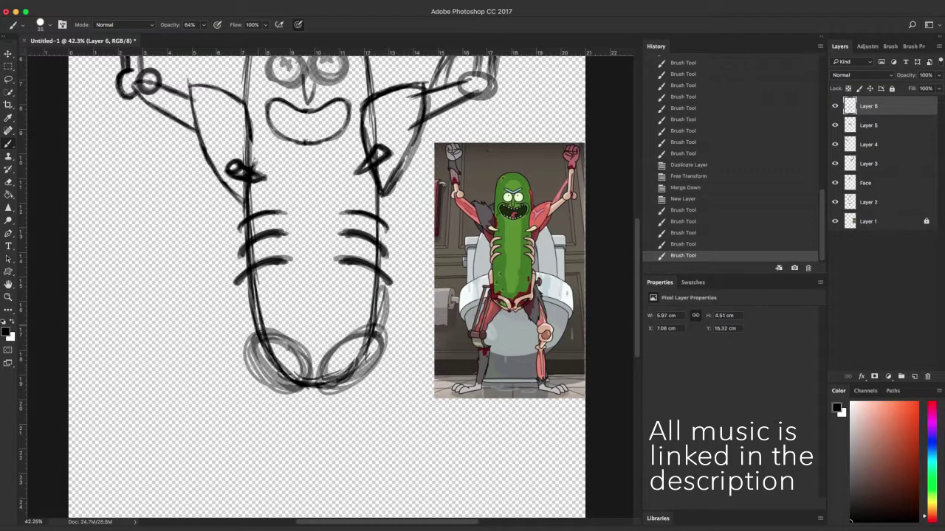
{"action": "left_click_drag", "start_coordinate": [242, 289], "coordinate": [271, 345]}
- Add a new layer and sketch rough thigh lines descending from the right hip
{"action": "left_click", "coordinate": [914, 377]}
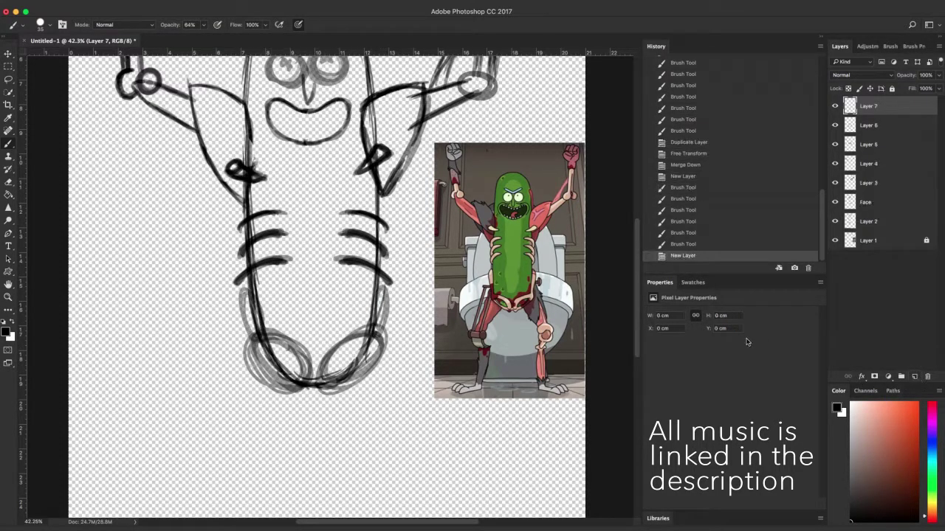
{"action": "left_click_drag", "start_coordinate": [347, 377], "coordinate": [378, 419]}
{"action": "left_click_drag", "start_coordinate": [382, 320], "coordinate": [402, 368]}
{"action": "left_click_drag", "start_coordinate": [380, 321], "coordinate": [406, 377]}
{"action": "left_click_drag", "start_coordinate": [385, 325], "coordinate": [411, 399]}
{"action": "left_click_drag", "start_coordinate": [394, 345], "coordinate": [417, 422]}
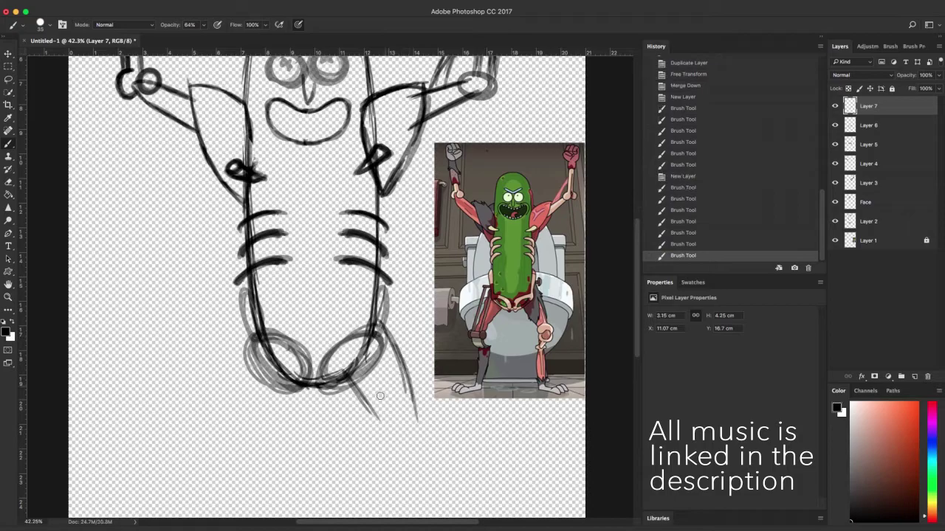
- Sketch a flat ground line for the right foot and a round knee circle between the hip and the ground
{"action": "scroll", "coordinate": [363, 454], "scroll_direction": "up", "scroll_amount": 2}
{"action": "scroll", "coordinate": [367, 457], "scroll_direction": "down", "scroll_amount": 5}
{"action": "left_click_drag", "start_coordinate": [366, 480], "coordinate": [410, 478]}
{"action": "left_click_drag", "start_coordinate": [364, 479], "coordinate": [412, 478]}
{"action": "mouse_move", "coordinate": [369, 477]}
{"action": "left_mouse_down"}
{"action": "mouse_move", "coordinate": [430, 479]}
{"action": "mouse_move", "coordinate": [404, 477]}
{"action": "left_mouse_up"}
{"action": "left_click_drag", "start_coordinate": [367, 479], "coordinate": [403, 481]}
{"action": "mouse_move", "coordinate": [386, 381]}
{"action": "left_mouse_down"}
{"action": "mouse_move", "coordinate": [385, 410]}
{"action": "mouse_move", "coordinate": [369, 396]}
{"action": "mouse_move", "coordinate": [399, 387]}
{"action": "left_mouse_up"}
{"action": "mouse_move", "coordinate": [389, 381]}
{"action": "left_mouse_down"}
{"action": "mouse_move", "coordinate": [372, 400]}
{"action": "mouse_move", "coordinate": [378, 384]}
{"action": "mouse_move", "coordinate": [388, 399]}
{"action": "left_mouse_up"}
- Shift the right thigh lines slightly inward, then erase them while keeping the knee circle
{"action": "scroll", "coordinate": [385, 406], "scroll_direction": "up", "scroll_amount": 5}
{"action": "key", "text": "v"}
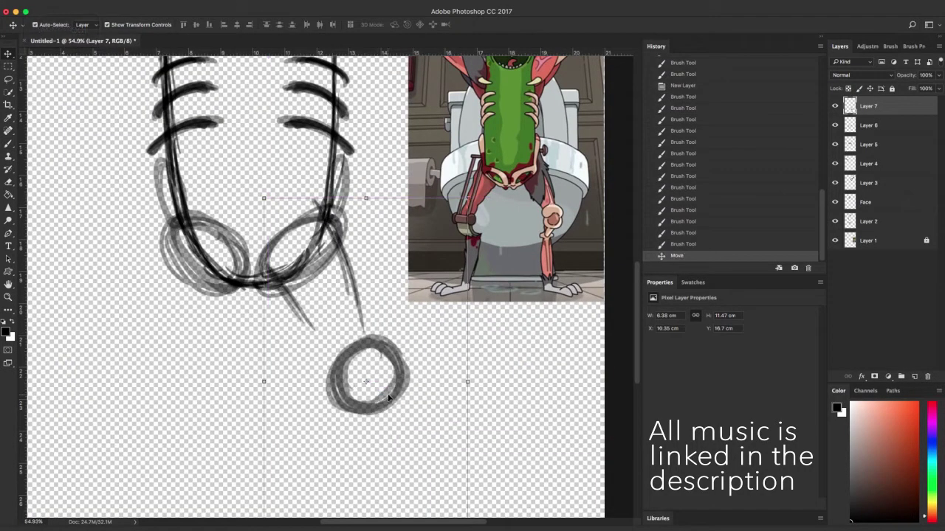
{"action": "key", "text": "b"}
{"action": "key", "text": "e"}
{"action": "mouse_move", "coordinate": [307, 238]}
{"action": "left_mouse_down"}
{"action": "mouse_move", "coordinate": [333, 244]}
{"action": "mouse_move", "coordinate": [357, 316]}
{"action": "mouse_move", "coordinate": [354, 347]}
{"action": "left_mouse_up"}
{"action": "key", "text": "b"}
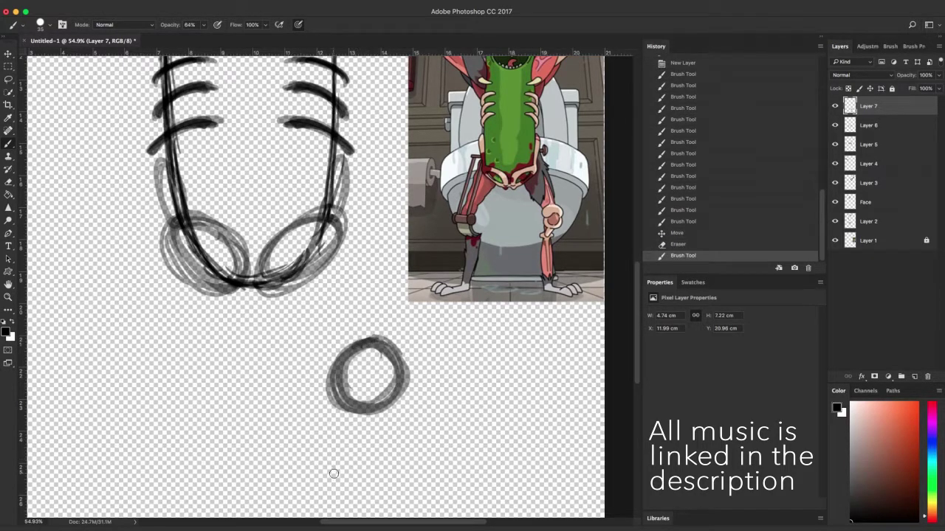
- On a new layer, draw the right thigh's two edges from hip to knee circle and a small oval beside the hip
{"action": "left_click", "coordinate": [916, 377]}
{"action": "left_click", "coordinate": [302, 290]}
{"action": "left_click_drag", "start_coordinate": [329, 360], "coordinate": [309, 314]}
{"action": "left_click_drag", "start_coordinate": [329, 350], "coordinate": [294, 286]}
{"action": "left_click_drag", "start_coordinate": [325, 347], "coordinate": [294, 288]}
{"action": "left_click_drag", "start_coordinate": [335, 373], "coordinate": [299, 294]}
{"action": "left_click_drag", "start_coordinate": [334, 369], "coordinate": [295, 288]}
{"action": "left_click_drag", "start_coordinate": [333, 369], "coordinate": [294, 286]}
{"action": "mouse_move", "coordinate": [310, 327]}
{"action": "left_mouse_down"}
{"action": "mouse_move", "coordinate": [283, 276]}
{"action": "mouse_move", "coordinate": [332, 373]}
{"action": "left_mouse_up"}
{"action": "left_click_drag", "start_coordinate": [374, 338], "coordinate": [369, 294]}
{"action": "left_click_drag", "start_coordinate": [342, 211], "coordinate": [367, 270]}
{"action": "left_click_drag", "start_coordinate": [343, 210], "coordinate": [369, 301]}
{"action": "left_click_drag", "start_coordinate": [350, 228], "coordinate": [377, 335]}
{"action": "left_click_drag", "start_coordinate": [360, 174], "coordinate": [358, 196]}
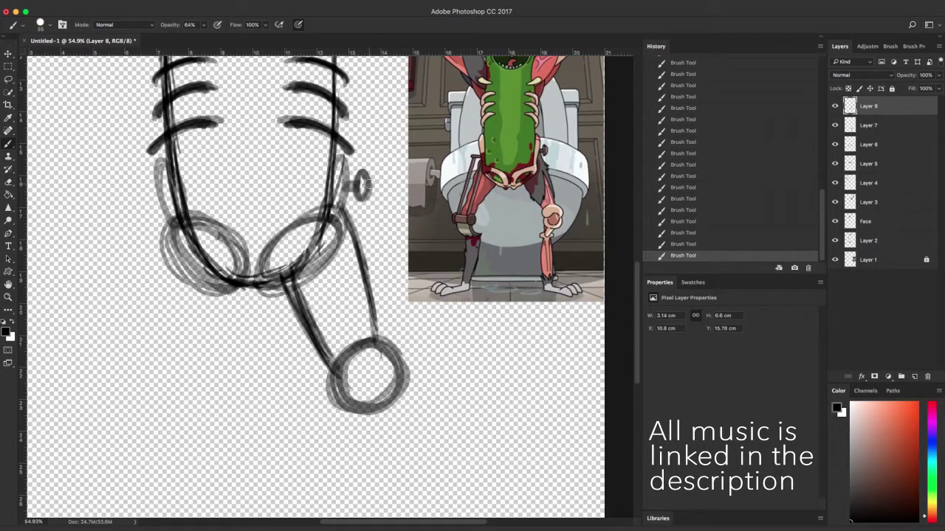
- Sketch the right lower leg below the knee circle, with a narrow collar and shin lines reaching the ground line
{"action": "key", "text": "h"}
{"action": "left_click_drag", "start_coordinate": [425, 406], "coordinate": [367, 298]}
{"action": "key", "text": "b"}
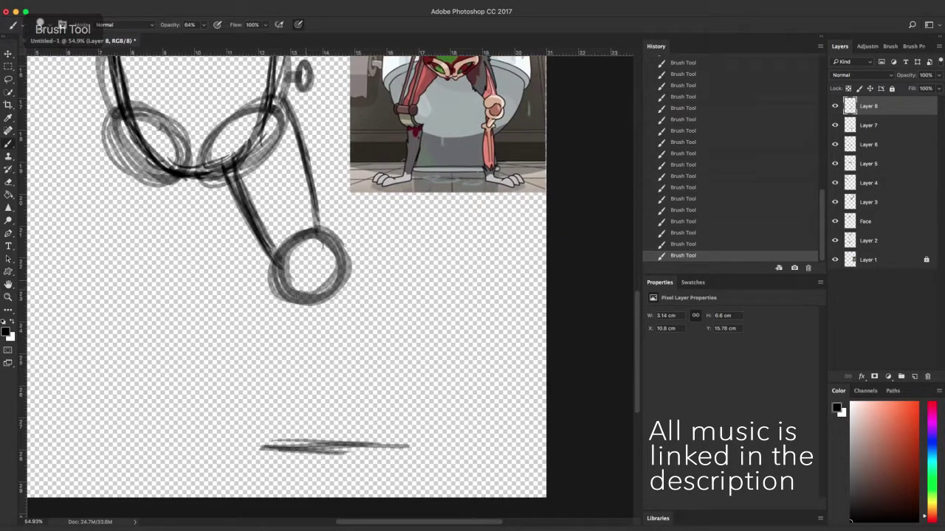
{"action": "mouse_move", "coordinate": [304, 300]}
{"action": "left_mouse_down"}
{"action": "mouse_move", "coordinate": [289, 323]}
{"action": "mouse_move", "coordinate": [316, 324]}
{"action": "mouse_move", "coordinate": [288, 317]}
{"action": "mouse_move", "coordinate": [275, 329]}
{"action": "mouse_move", "coordinate": [321, 327]}
{"action": "mouse_move", "coordinate": [302, 391]}
{"action": "left_mouse_up"}
{"action": "mouse_move", "coordinate": [305, 336]}
{"action": "left_mouse_down"}
{"action": "mouse_move", "coordinate": [310, 404]}
{"action": "mouse_move", "coordinate": [284, 369]}
{"action": "left_mouse_up"}
{"action": "left_click_drag", "start_coordinate": [292, 446], "coordinate": [285, 334]}
{"action": "mouse_move", "coordinate": [320, 429]}
{"action": "left_mouse_down"}
{"action": "mouse_move", "coordinate": [318, 351]}
{"action": "mouse_move", "coordinate": [308, 332]}
{"action": "left_mouse_up"}
{"action": "mouse_move", "coordinate": [308, 334]}
{"action": "left_mouse_down"}
{"action": "mouse_move", "coordinate": [320, 425]}
{"action": "mouse_move", "coordinate": [313, 338]}
{"action": "left_mouse_up"}
- Sketch the right foot along the ground line with overlapping rounded toes, joined to the shin
{"action": "key", "text": "space"}
{"action": "left_click_drag", "start_coordinate": [439, 447], "coordinate": [454, 402]}
{"action": "key", "text": "r"}
{"action": "mouse_move", "coordinate": [456, 399]}
{"action": "left_mouse_down"}
{"action": "mouse_move", "coordinate": [491, 338]}
{"action": "mouse_move", "coordinate": [499, 292]}
{"action": "left_mouse_up"}
{"action": "key", "text": "space"}
{"action": "mouse_move", "coordinate": [454, 378]}
{"action": "left_mouse_down"}
{"action": "mouse_move", "coordinate": [433, 434]}
{"action": "mouse_move", "coordinate": [432, 375]}
{"action": "mouse_move", "coordinate": [457, 362]}
{"action": "mouse_move", "coordinate": [388, 397]}
{"action": "mouse_move", "coordinate": [403, 416]}
{"action": "mouse_move", "coordinate": [438, 386]}
{"action": "mouse_move", "coordinate": [457, 329]}
{"action": "mouse_move", "coordinate": [472, 341]}
{"action": "mouse_move", "coordinate": [401, 379]}
{"action": "mouse_move", "coordinate": [404, 403]}
{"action": "mouse_move", "coordinate": [371, 428]}
{"action": "left_mouse_up"}
{"action": "key", "text": "b"}
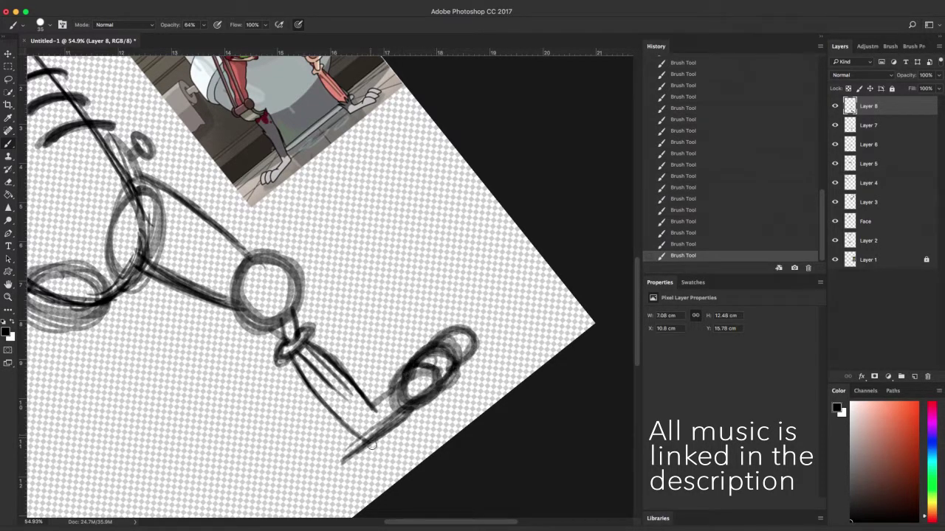
{"action": "scroll", "coordinate": [459, 377], "scroll_direction": "down", "scroll_amount": 2}
{"action": "key", "text": "r"}
{"action": "left_click", "coordinate": [129, 25]}
{"action": "key", "text": "h"}
{"action": "left_click_drag", "start_coordinate": [408, 394], "coordinate": [436, 415]}
- Duplicate the right leg layer, flip the copy with a width of -100% and place it under the left hip
{"action": "right_click", "coordinate": [894, 103]}
{"action": "left_click", "coordinate": [812, 152]}
{"action": "key", "text": "v"}
{"action": "left_click_drag", "start_coordinate": [430, 343], "coordinate": [180, 366]}
{"action": "double_click", "coordinate": [157, 24]}
{"action": "type", "text": "-100"}
{"action": "key", "text": "Return"}
{"action": "left_click_drag", "start_coordinate": [263, 387], "coordinate": [237, 384]}
{"action": "key", "text": "b"}
{"action": "key", "text": "Return"}
- Erase the small hip oval from the mirrored leg, lower that layer's opacity and add a new layer above it
{"action": "key", "text": "b"}
{"action": "key", "text": "e"}
{"action": "left_click", "coordinate": [225, 234]}
{"action": "key", "text": "b"}
{"action": "left_click", "coordinate": [939, 75]}
{"action": "left_click_drag", "start_coordinate": [919, 86], "coordinate": [908, 87]}
{"action": "left_click", "coordinate": [914, 377]}
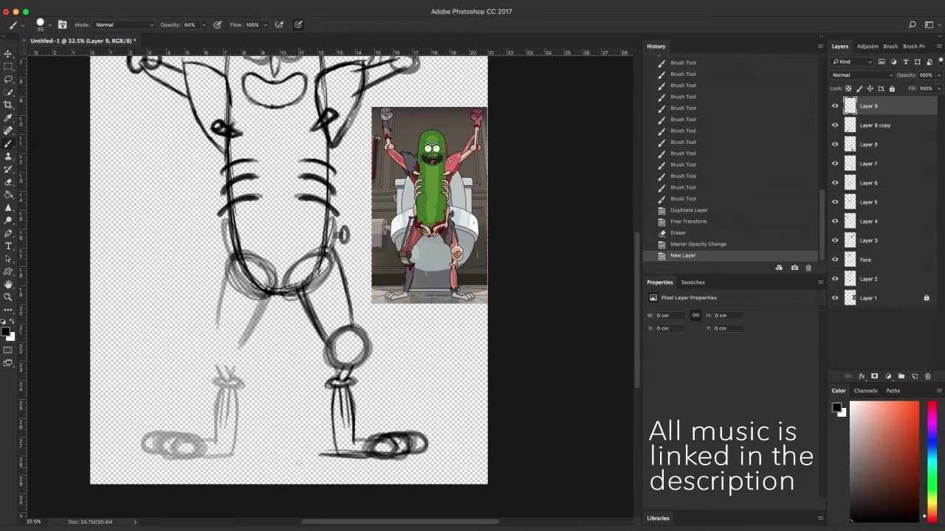
- On the new layer, trace both edges of the left shin over the faded mirrored leg
{"action": "left_click_drag", "start_coordinate": [232, 452], "coordinate": [235, 422]}
{"action": "left_click_drag", "start_coordinate": [233, 452], "coordinate": [235, 420]}
{"action": "left_click_drag", "start_coordinate": [233, 448], "coordinate": [241, 395]}
{"action": "left_click_drag", "start_coordinate": [235, 424], "coordinate": [245, 383]}
{"action": "left_click_drag", "start_coordinate": [245, 384], "coordinate": [233, 454]}
{"action": "left_click_drag", "start_coordinate": [240, 406], "coordinate": [234, 452]}
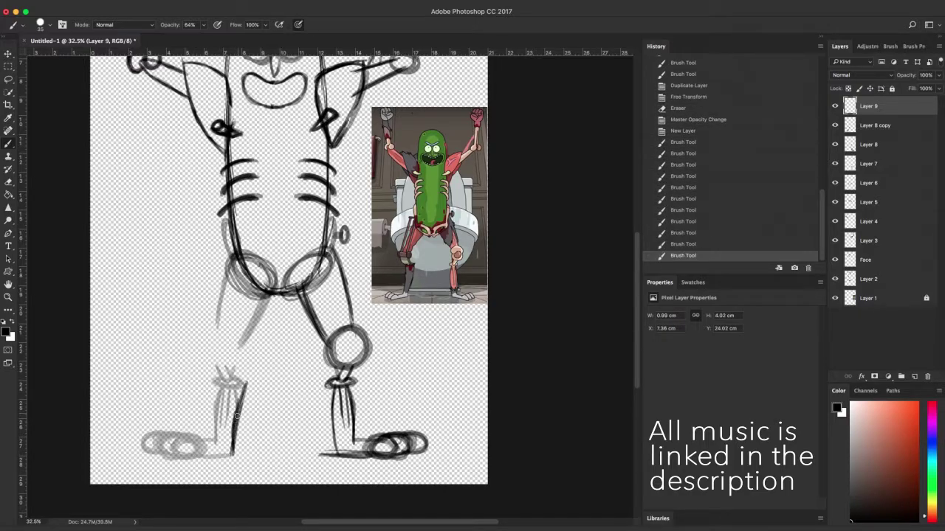
{"action": "left_click_drag", "start_coordinate": [222, 385], "coordinate": [216, 425]}
{"action": "left_click_drag", "start_coordinate": [222, 385], "coordinate": [215, 426]}
{"action": "mouse_move", "coordinate": [221, 383]}
{"action": "left_mouse_down"}
{"action": "mouse_move", "coordinate": [247, 383]}
{"action": "mouse_move", "coordinate": [221, 383]}
{"action": "mouse_move", "coordinate": [216, 440]}
{"action": "left_mouse_up"}
- Sketch the left knee bracket with two round knobs, a short bar at the hip and straight rods joining them
{"action": "left_click_drag", "start_coordinate": [210, 352], "coordinate": [218, 382]}
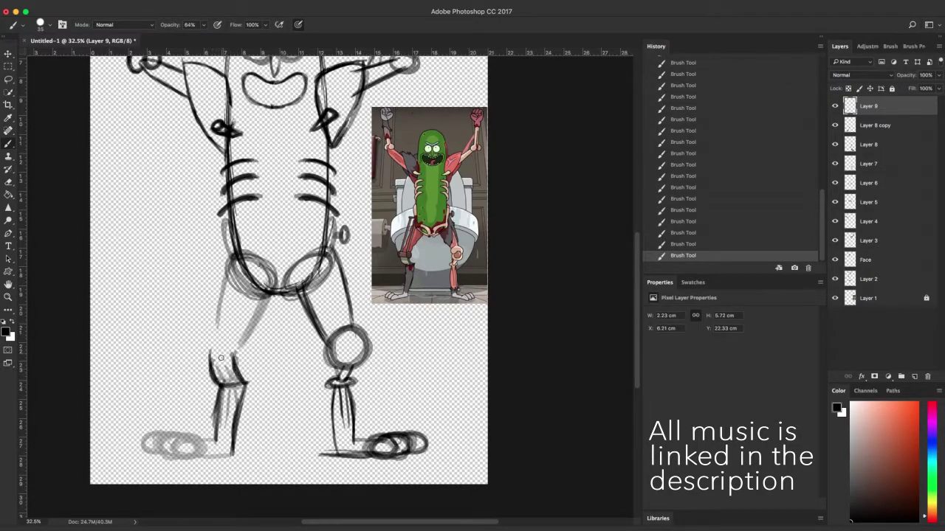
{"action": "left_click_drag", "start_coordinate": [215, 347], "coordinate": [211, 353]}
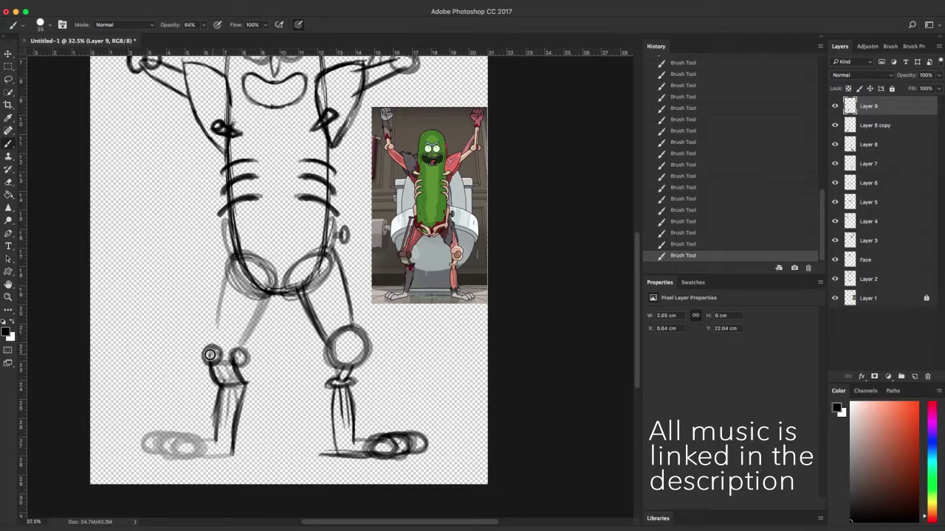
{"action": "left_click_drag", "start_coordinate": [207, 246], "coordinate": [249, 253]}
{"action": "left_click_drag", "start_coordinate": [214, 360], "coordinate": [216, 270]}
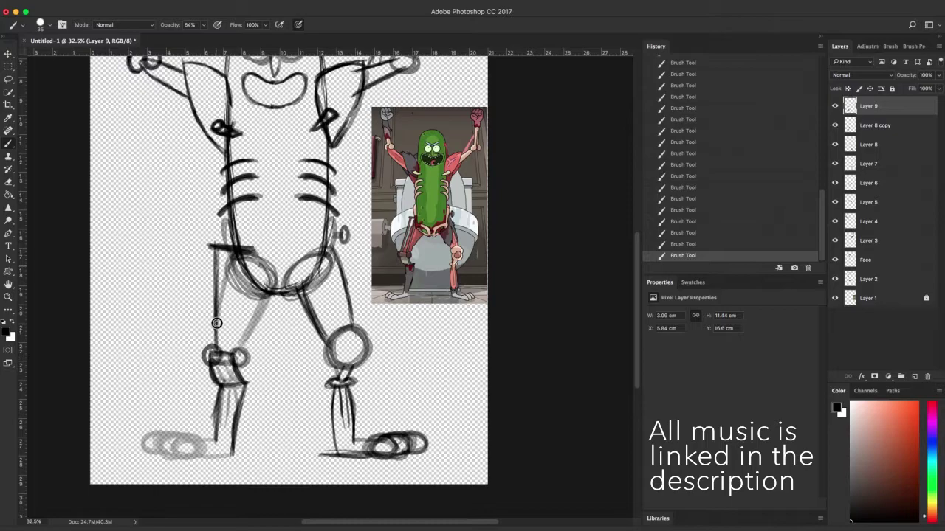
{"action": "mouse_move", "coordinate": [232, 358]}
{"action": "left_mouse_down"}
{"action": "mouse_move", "coordinate": [237, 260]}
{"action": "mouse_move", "coordinate": [235, 358]}
{"action": "left_mouse_up"}
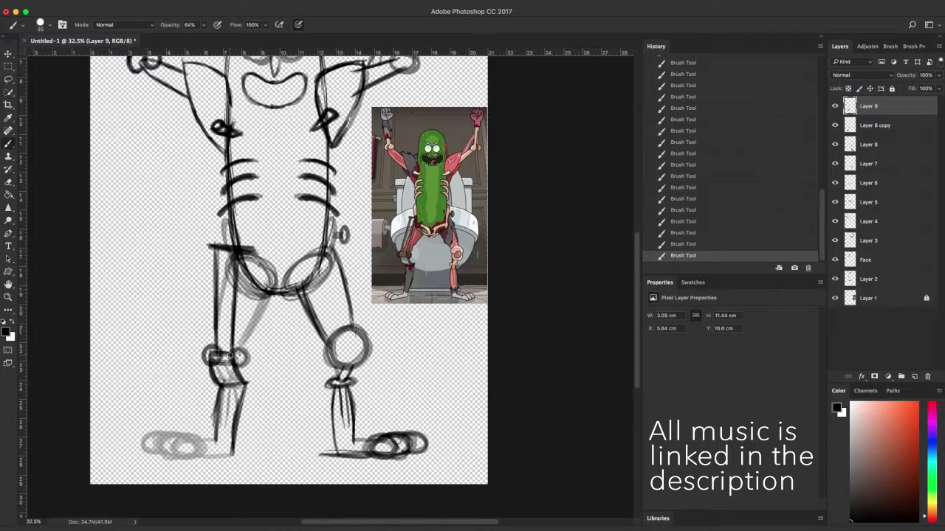
- Trace the left foot with its rounded toes and draw the left thigh's muscle lines between hip and knee
{"action": "left_click_drag", "start_coordinate": [180, 444], "coordinate": [183, 436]}
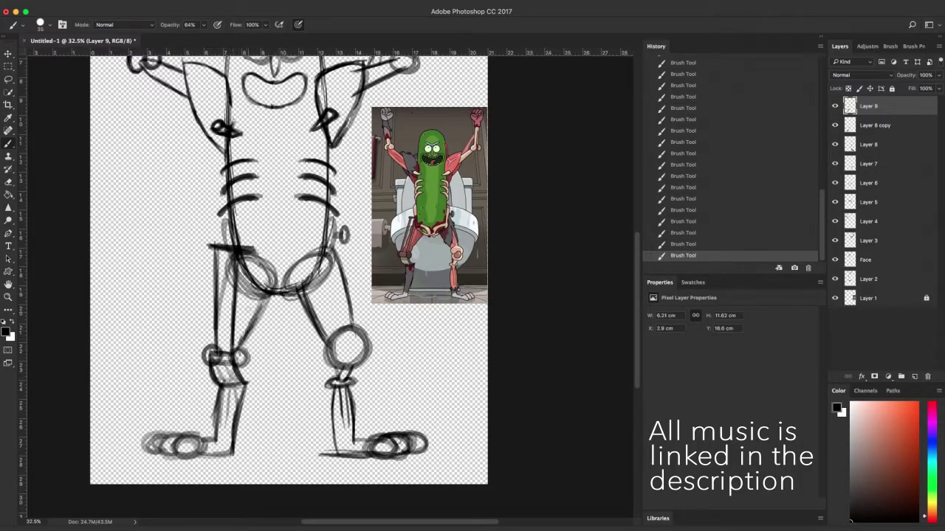
{"action": "left_click_drag", "start_coordinate": [242, 332], "coordinate": [235, 346]}
{"action": "mouse_move", "coordinate": [242, 276]}
{"action": "left_mouse_down"}
{"action": "mouse_move", "coordinate": [251, 259]}
{"action": "mouse_move", "coordinate": [244, 291]}
{"action": "left_mouse_up"}
{"action": "left_click_drag", "start_coordinate": [220, 333], "coordinate": [236, 276]}
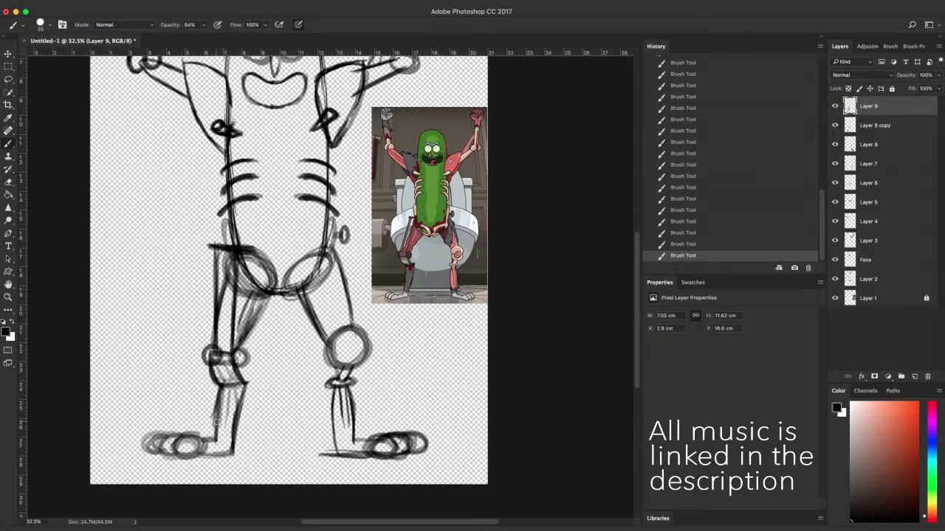
- Hide the reference image layer, Layer 1, to show the complete sketch alone
{"action": "key", "text": "super+minus"}
{"action": "left_click", "coordinate": [835, 299]}
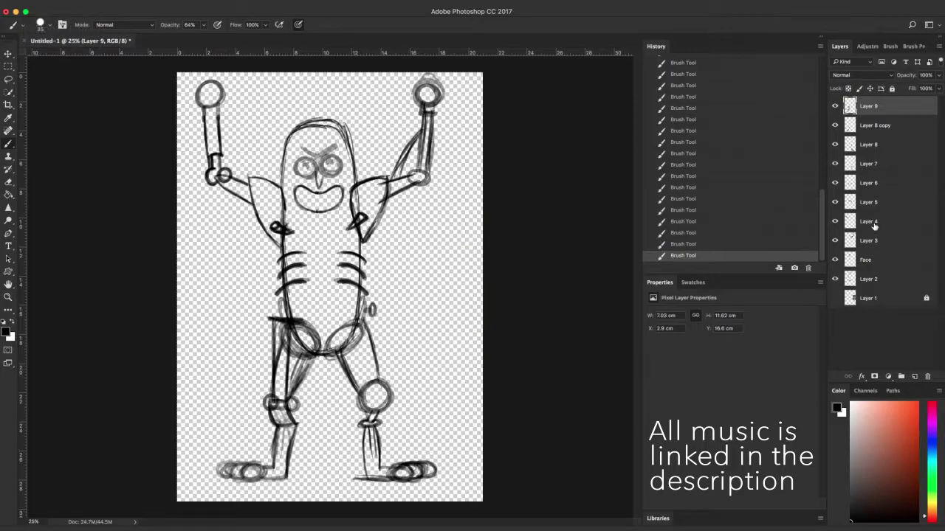
- Merge all visible sketch layers into one layer and lower its opacity so the sketch becomes a faint guide
{"action": "right_click", "coordinate": [873, 280]}
{"action": "left_click", "coordinate": [818, 397]}
{"action": "left_click", "coordinate": [939, 75]}
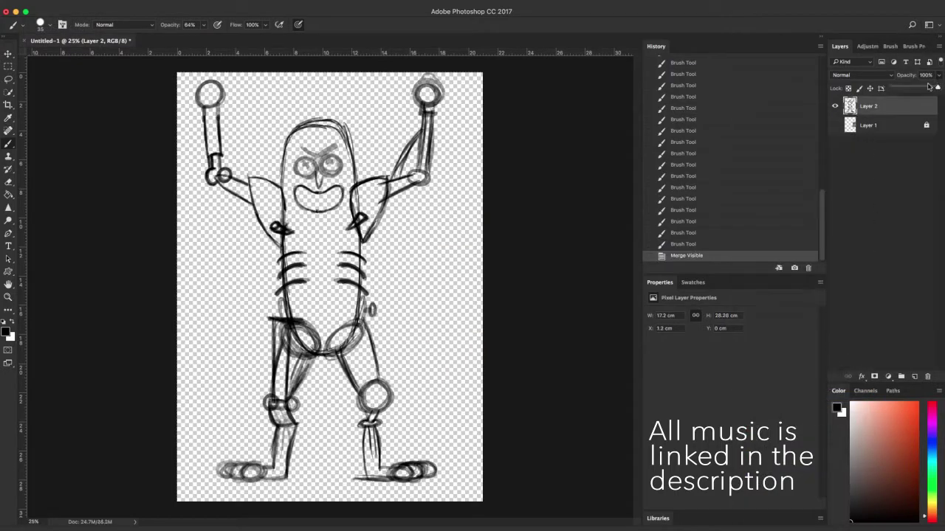
{"action": "left_click_drag", "start_coordinate": [936, 88], "coordinate": [915, 88]}
- Show the reference image layer again, add a new layer for the line work and set the brush opacity to 100%
{"action": "left_click", "coordinate": [835, 126]}
{"action": "left_click", "coordinate": [912, 376]}
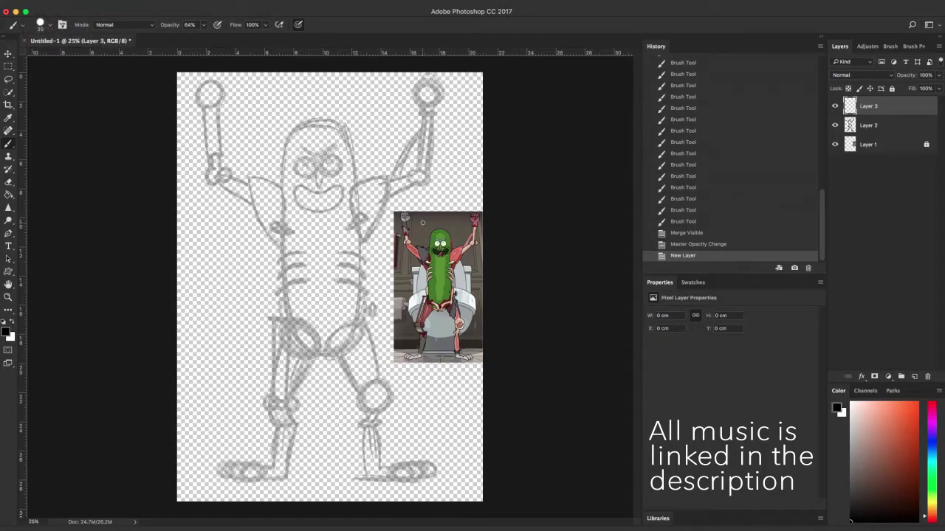
{"action": "scroll", "coordinate": [440, 82], "scroll_direction": "up", "scroll_amount": 11}
{"action": "key", "text": "h"}
{"action": "left_click_drag", "start_coordinate": [535, 169], "coordinate": [495, 258]}
{"action": "key", "text": "b"}
{"action": "left_click_drag", "start_coordinate": [389, 167], "coordinate": [387, 193]}
{"action": "left_click_drag", "start_coordinate": [389, 167], "coordinate": [380, 228]}
{"action": "key", "text": "super+z"}
{"action": "left_click", "coordinate": [203, 24]}
- Draw the outline of the raised right fist with its thumb and curled fingers over the faded circle
{"action": "mouse_move", "coordinate": [396, 172]}
{"action": "left_mouse_down"}
{"action": "mouse_move", "coordinate": [383, 166]}
{"action": "mouse_move", "coordinate": [448, 152]}
{"action": "mouse_move", "coordinate": [460, 120]}
{"action": "mouse_move", "coordinate": [459, 107]}
{"action": "mouse_move", "coordinate": [400, 115]}
{"action": "left_mouse_up"}
{"action": "left_click_drag", "start_coordinate": [378, 94], "coordinate": [375, 114]}
{"action": "key", "text": "e"}
{"action": "key", "text": "b"}
{"action": "mouse_move", "coordinate": [428, 97]}
{"action": "left_mouse_down"}
{"action": "mouse_move", "coordinate": [425, 117]}
{"action": "mouse_move", "coordinate": [397, 116]}
{"action": "left_mouse_up"}
{"action": "left_click_drag", "start_coordinate": [380, 94], "coordinate": [375, 114]}
{"action": "mouse_move", "coordinate": [374, 157]}
{"action": "left_mouse_down"}
{"action": "mouse_move", "coordinate": [365, 118]}
{"action": "mouse_move", "coordinate": [400, 122]}
{"action": "mouse_move", "coordinate": [394, 143]}
{"action": "mouse_move", "coordinate": [406, 127]}
{"action": "mouse_move", "coordinate": [404, 77]}
{"action": "mouse_move", "coordinate": [419, 95]}
{"action": "mouse_move", "coordinate": [455, 101]}
{"action": "left_mouse_up"}
{"action": "left_click_drag", "start_coordinate": [428, 130], "coordinate": [443, 118]}
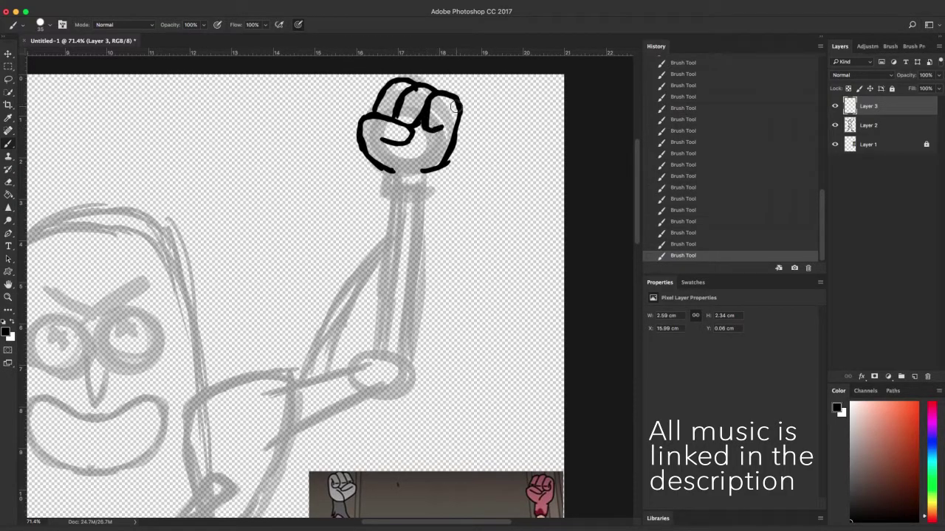
- Step back through the history and delete the last few brush strokes of the right fist
{"action": "left_click", "coordinate": [726, 245]}
{"action": "left_click", "coordinate": [723, 222]}
{"action": "left_click", "coordinate": [722, 189]}
{"action": "left_click", "coordinate": [722, 177]}
{"action": "left_click", "coordinate": [721, 189]}
{"action": "left_click", "coordinate": [807, 268]}
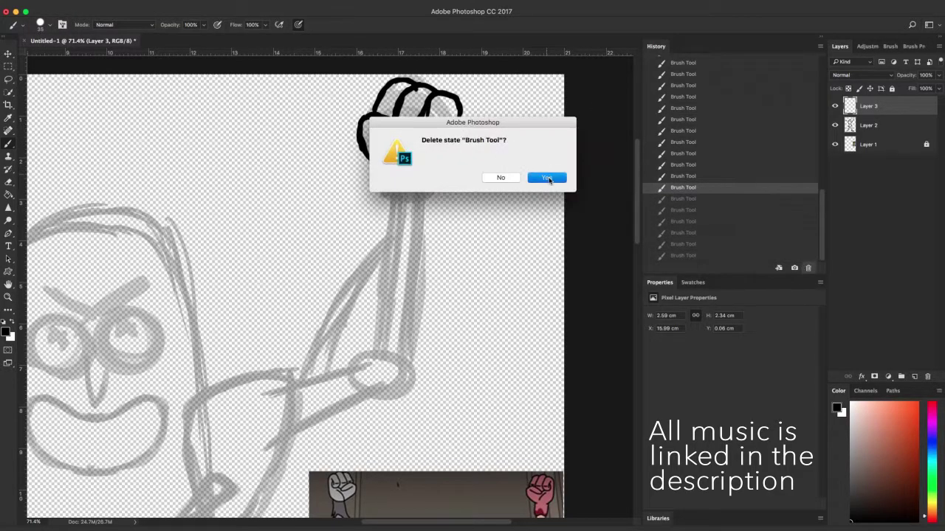
{"action": "left_click", "coordinate": [544, 175]}
- Redraw the fist's curled outer finger with short knuckle and palm lines, and draw the wrist cuff below it
{"action": "left_click_drag", "start_coordinate": [435, 132], "coordinate": [443, 116]}
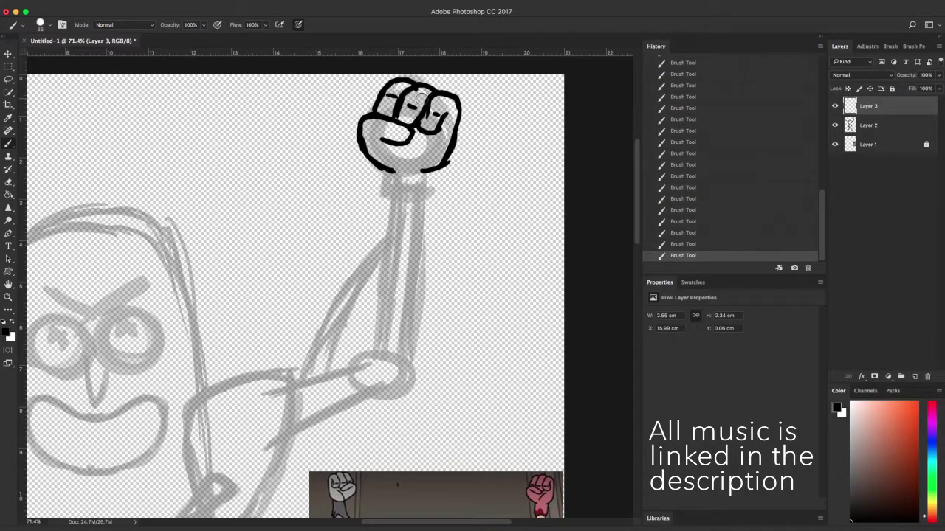
{"action": "left_click_drag", "start_coordinate": [386, 169], "coordinate": [385, 195]}
{"action": "left_click_drag", "start_coordinate": [425, 170], "coordinate": [420, 199]}
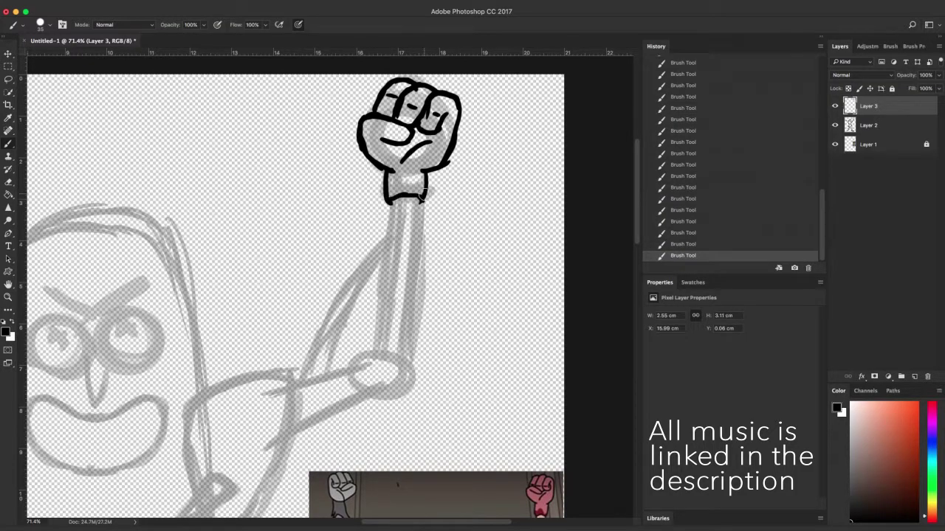
- On a new layer, draw two overlapping guide circles at the right elbow and lower that layer's opacity
{"action": "left_click", "coordinate": [915, 376]}
{"action": "key", "text": "space"}
{"action": "left_click_drag", "start_coordinate": [453, 344], "coordinate": [462, 310]}
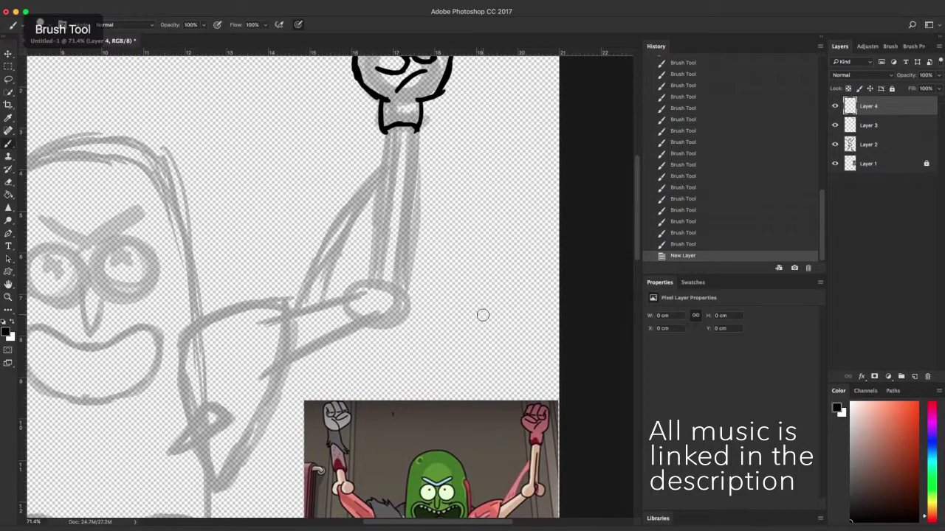
{"action": "mouse_move", "coordinate": [375, 282]}
{"action": "left_mouse_down"}
{"action": "mouse_move", "coordinate": [349, 317]}
{"action": "mouse_move", "coordinate": [373, 283]}
{"action": "left_mouse_up"}
{"action": "left_click_drag", "start_coordinate": [395, 284], "coordinate": [402, 319]}
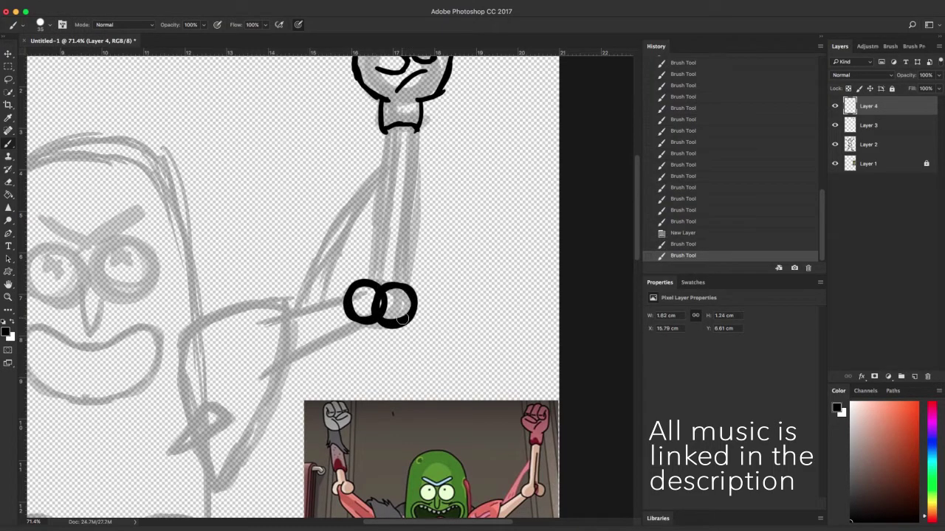
{"action": "left_click", "coordinate": [939, 75]}
{"action": "left_click_drag", "start_coordinate": [938, 88], "coordinate": [922, 88]}
- On Layer 3, ink the two elbow knobs and the forearm bones up to the wrist, and delete the guide circle layer
{"action": "left_click", "coordinate": [871, 123]}
{"action": "mouse_move", "coordinate": [384, 275]}
{"action": "left_mouse_down"}
{"action": "mouse_move", "coordinate": [348, 290]}
{"action": "mouse_move", "coordinate": [358, 323]}
{"action": "left_mouse_up"}
{"action": "left_click_drag", "start_coordinate": [375, 285], "coordinate": [380, 312]}
{"action": "mouse_move", "coordinate": [381, 310]}
{"action": "left_mouse_down"}
{"action": "mouse_move", "coordinate": [370, 322]}
{"action": "mouse_move", "coordinate": [381, 309]}
{"action": "left_mouse_up"}
{"action": "left_click_drag", "start_coordinate": [383, 304], "coordinate": [384, 269]}
{"action": "left_click_drag", "start_coordinate": [383, 277], "coordinate": [385, 250]}
{"action": "left_click_drag", "start_coordinate": [385, 255], "coordinate": [390, 195]}
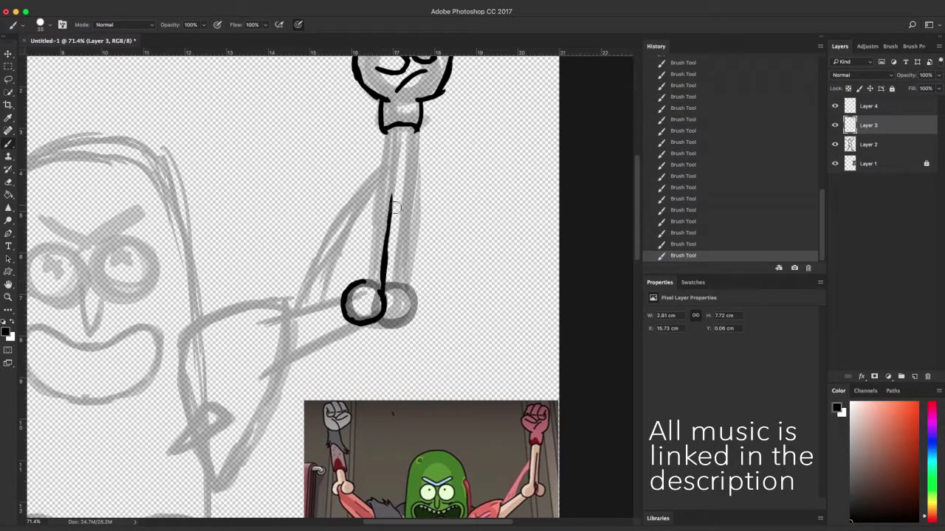
{"action": "left_click_drag", "start_coordinate": [366, 282], "coordinate": [382, 130]}
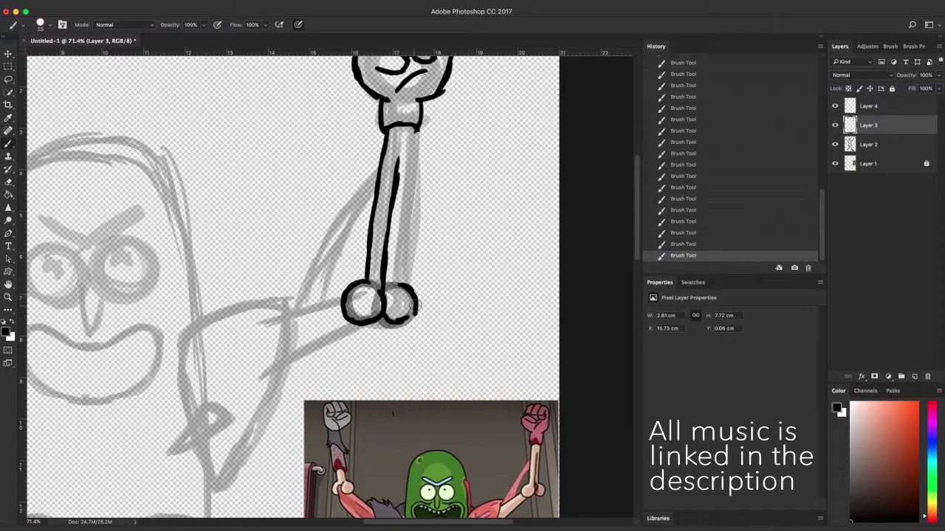
{"action": "left_click_drag", "start_coordinate": [399, 290], "coordinate": [418, 124]}
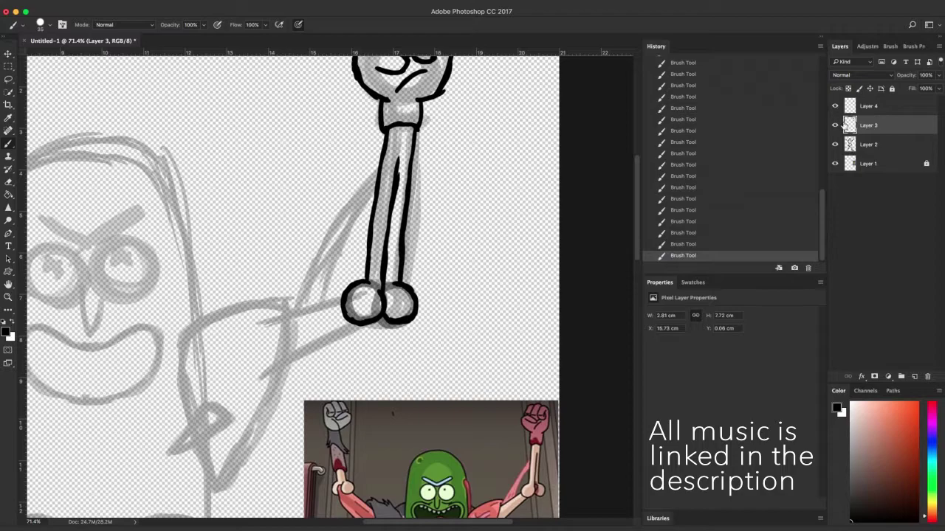
{"action": "left_click_drag", "start_coordinate": [879, 106], "coordinate": [927, 376]}
- On a new layer, ink the right shoulder muscle, the upper arm bone to the elbow and the muscle strip underneath
{"action": "left_click", "coordinate": [914, 377]}
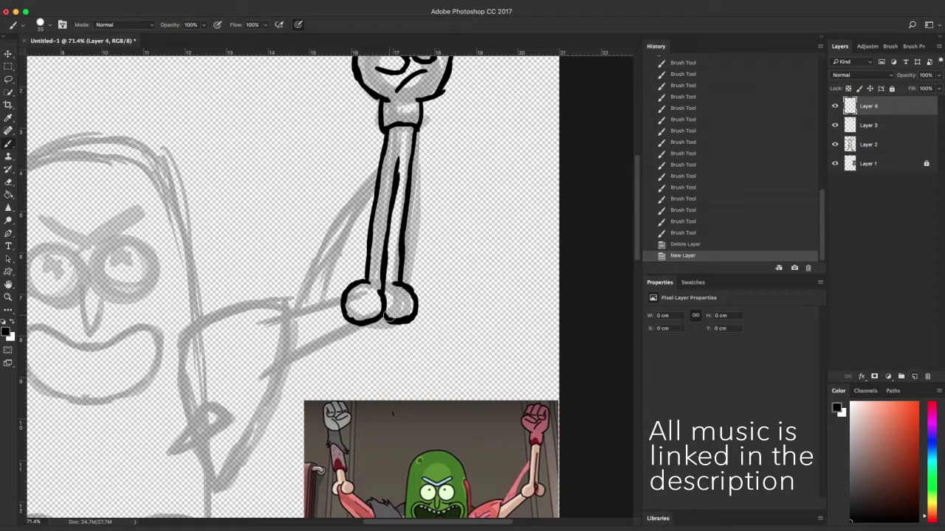
{"action": "left_click_drag", "start_coordinate": [414, 371], "coordinate": [459, 229]}
{"action": "left_click_drag", "start_coordinate": [328, 169], "coordinate": [297, 174]}
{"action": "mouse_move", "coordinate": [229, 280]}
{"action": "left_mouse_down"}
{"action": "mouse_move", "coordinate": [247, 158]}
{"action": "mouse_move", "coordinate": [246, 198]}
{"action": "mouse_move", "coordinate": [329, 169]}
{"action": "left_mouse_up"}
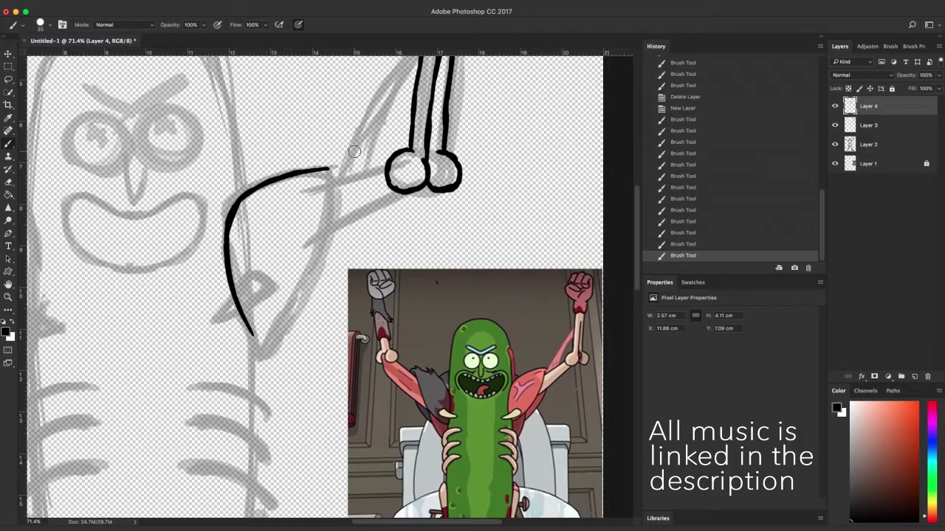
{"action": "mouse_move", "coordinate": [256, 333]}
{"action": "left_mouse_down"}
{"action": "mouse_move", "coordinate": [313, 258]}
{"action": "mouse_move", "coordinate": [327, 190]}
{"action": "mouse_move", "coordinate": [387, 164]}
{"action": "left_mouse_up"}
{"action": "left_click_drag", "start_coordinate": [317, 240], "coordinate": [395, 190]}
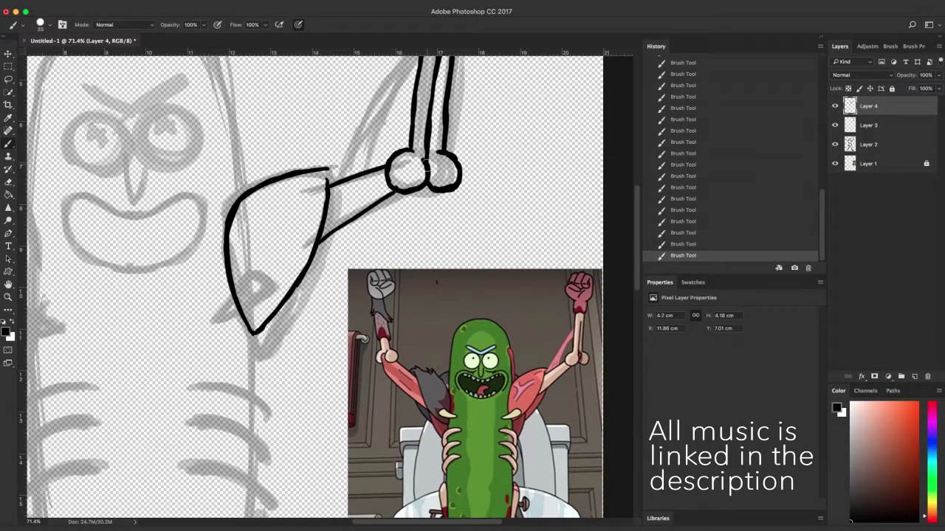
{"action": "left_click_drag", "start_coordinate": [252, 395], "coordinate": [333, 234]}
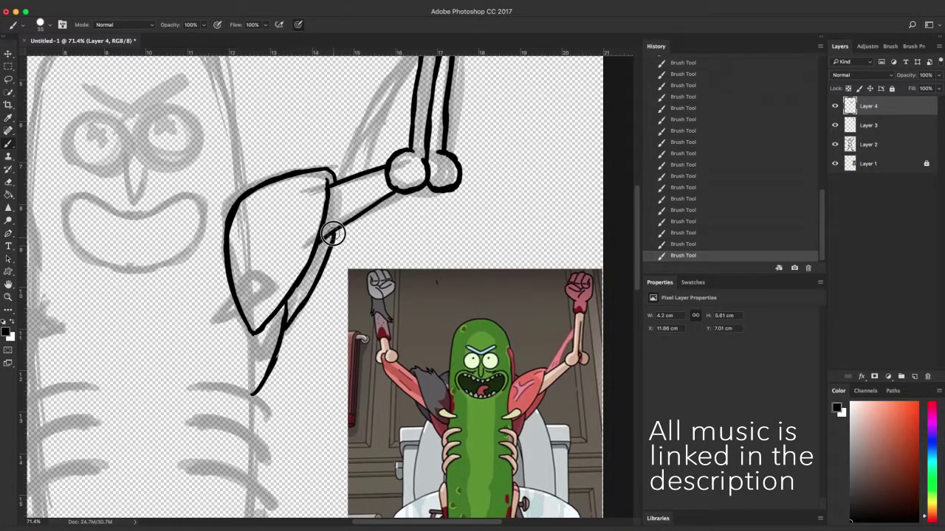
- Ink the two curved edges of the tendon stretching from the right shoulder to the forearm
{"action": "key", "text": "h"}
{"action": "left_click_drag", "start_coordinate": [445, 190], "coordinate": [408, 302]}
{"action": "key", "text": "b"}
{"action": "mouse_move", "coordinate": [291, 290]}
{"action": "left_mouse_down"}
{"action": "mouse_move", "coordinate": [335, 211]}
{"action": "mouse_move", "coordinate": [384, 152]}
{"action": "left_mouse_up"}
{"action": "left_click_drag", "start_coordinate": [326, 292], "coordinate": [362, 190]}
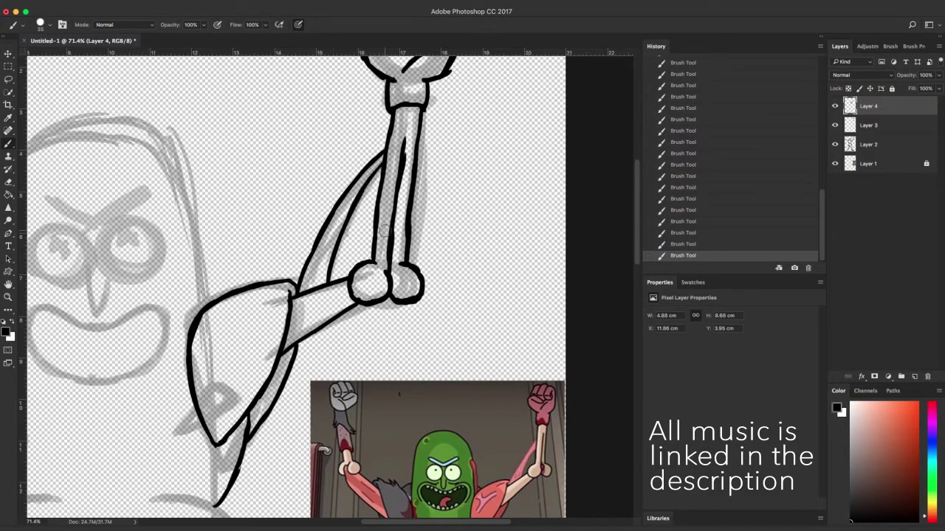
- Add a new layer, rotate the canvas view and ink the sole and overlapping toes of the right foot
{"action": "key", "text": "h"}
{"action": "left_click_drag", "start_coordinate": [114, 437], "coordinate": [214, 298]}
{"action": "left_click_drag", "start_coordinate": [538, 473], "coordinate": [518, 323]}
{"action": "left_click_drag", "start_coordinate": [535, 416], "coordinate": [512, 200]}
{"action": "left_click_drag", "start_coordinate": [516, 482], "coordinate": [498, 338]}
{"action": "left_click", "coordinate": [914, 376]}
{"action": "mouse_move", "coordinate": [449, 423]}
{"action": "left_mouse_down"}
{"action": "mouse_move", "coordinate": [441, 406]}
{"action": "mouse_move", "coordinate": [513, 214]}
{"action": "left_mouse_up"}
{"action": "key", "text": "b"}
{"action": "key", "text": "r"}
{"action": "key", "text": "h"}
{"action": "left_click_drag", "start_coordinate": [508, 303], "coordinate": [510, 358]}
{"action": "key", "text": "b"}
{"action": "mouse_move", "coordinate": [452, 452]}
{"action": "left_mouse_down"}
{"action": "mouse_move", "coordinate": [495, 321]}
{"action": "mouse_move", "coordinate": [472, 310]}
{"action": "mouse_move", "coordinate": [452, 332]}
{"action": "mouse_move", "coordinate": [448, 365]}
{"action": "mouse_move", "coordinate": [454, 315]}
{"action": "mouse_move", "coordinate": [440, 295]}
{"action": "mouse_move", "coordinate": [480, 281]}
{"action": "mouse_move", "coordinate": [485, 296]}
{"action": "mouse_move", "coordinate": [458, 263]}
{"action": "mouse_move", "coordinate": [468, 258]}
{"action": "left_mouse_up"}
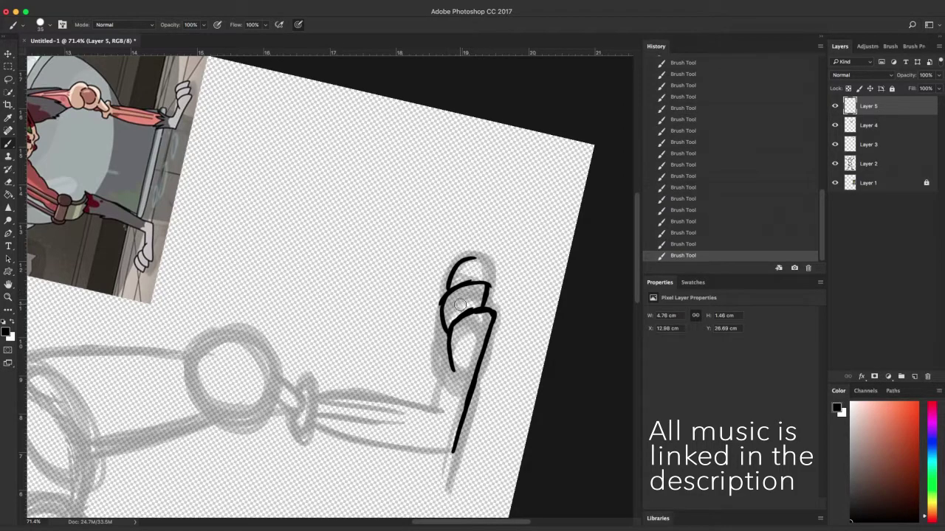
- Delete the last toe stroke from the history and redraw the outermost toe of the right foot larger
{"action": "left_click", "coordinate": [702, 245]}
{"action": "left_click", "coordinate": [700, 235]}
{"action": "left_click", "coordinate": [808, 268]}
{"action": "left_click", "coordinate": [550, 179]}
{"action": "left_click_drag", "start_coordinate": [469, 283], "coordinate": [475, 254]}
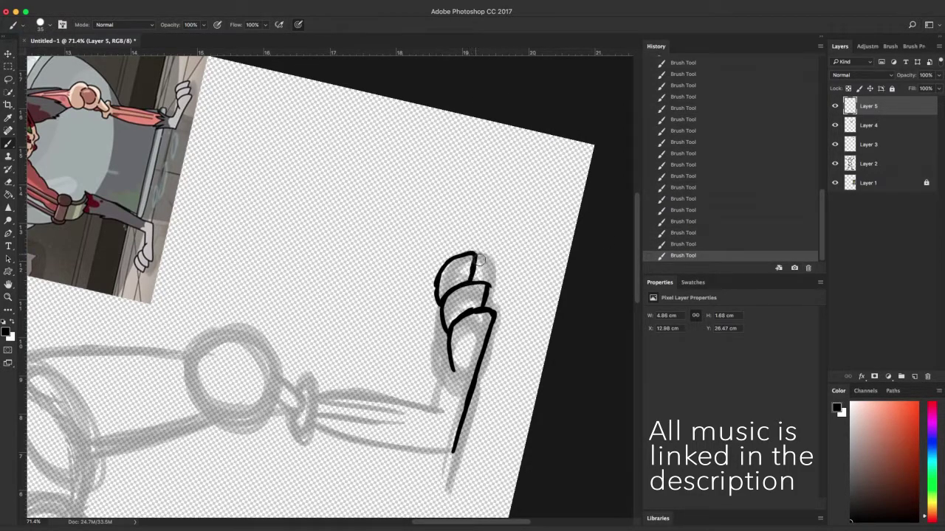
- Reset the canvas rotation and ink the ragged fur edge around the right ankle, closing it at the heel
{"action": "key", "text": "r"}
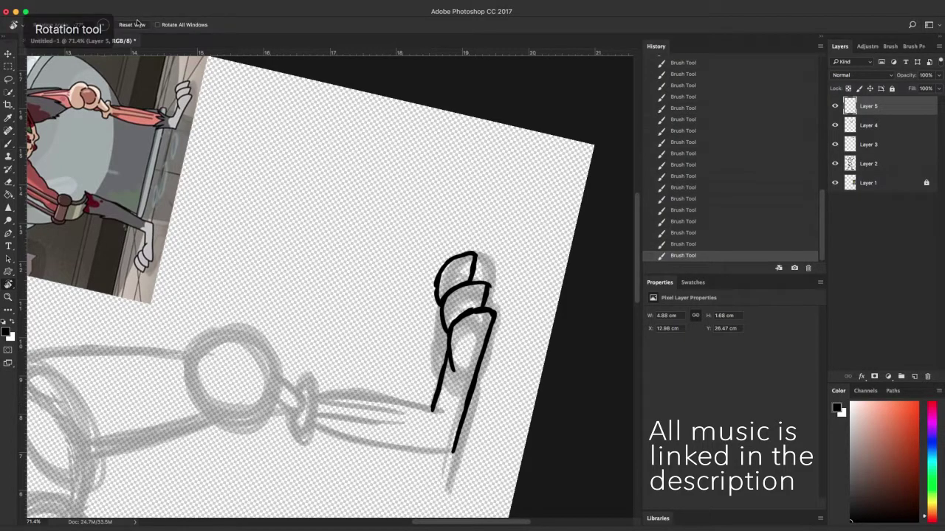
{"action": "left_click", "coordinate": [131, 25]}
{"action": "key", "text": "b"}
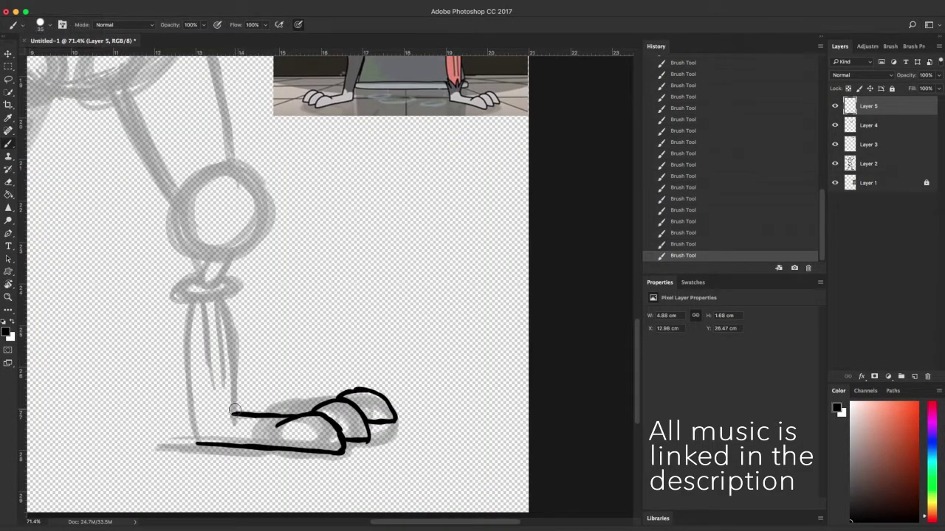
{"action": "mouse_move", "coordinate": [232, 391]}
{"action": "left_mouse_down"}
{"action": "mouse_move", "coordinate": [244, 382]}
{"action": "mouse_move", "coordinate": [206, 399]}
{"action": "mouse_move", "coordinate": [189, 434]}
{"action": "mouse_move", "coordinate": [196, 444]}
{"action": "left_mouse_up"}
- Ink the rounded right knee joint with its inner kneecap circle and the small bone stem below it
{"action": "key", "text": "space"}
{"action": "left_click_drag", "start_coordinate": [331, 302], "coordinate": [339, 356]}
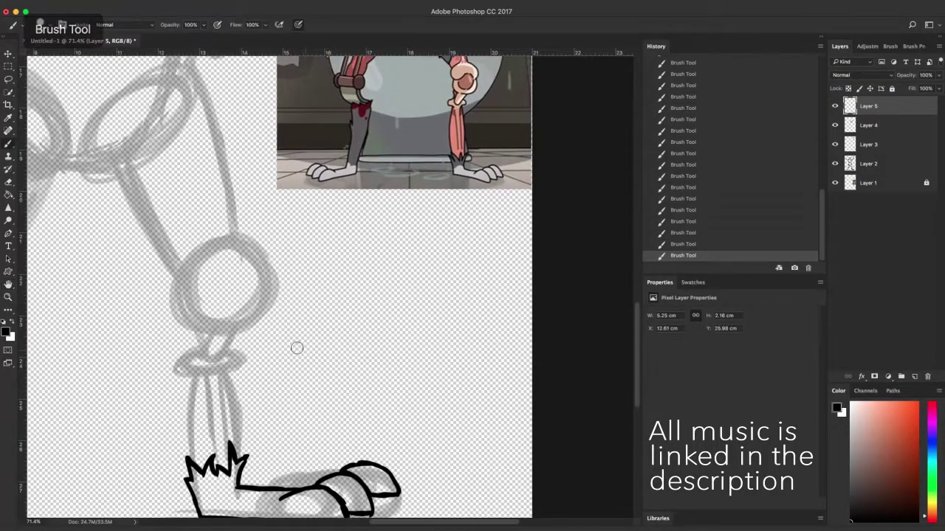
{"action": "mouse_move", "coordinate": [212, 331]}
{"action": "left_mouse_down"}
{"action": "mouse_move", "coordinate": [245, 326]}
{"action": "mouse_move", "coordinate": [265, 288]}
{"action": "mouse_move", "coordinate": [263, 247]}
{"action": "left_mouse_up"}
{"action": "mouse_move", "coordinate": [183, 265]}
{"action": "left_mouse_down"}
{"action": "mouse_move", "coordinate": [189, 297]}
{"action": "mouse_move", "coordinate": [218, 281]}
{"action": "mouse_move", "coordinate": [254, 283]}
{"action": "mouse_move", "coordinate": [253, 295]}
{"action": "mouse_move", "coordinate": [200, 307]}
{"action": "mouse_move", "coordinate": [224, 319]}
{"action": "mouse_move", "coordinate": [244, 304]}
{"action": "mouse_move", "coordinate": [196, 331]}
{"action": "left_mouse_up"}
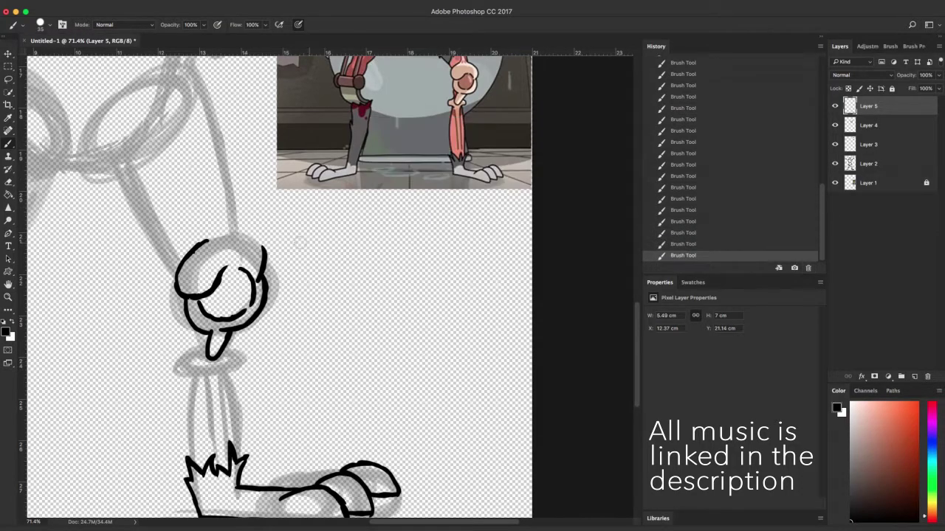
- Close the top of the right knee, and ink the collar below it and the shin with its muscle lines
{"action": "left_click_drag", "start_coordinate": [230, 234], "coordinate": [261, 250]}
{"action": "mouse_move", "coordinate": [225, 334]}
{"action": "left_mouse_down"}
{"action": "mouse_move", "coordinate": [185, 358]}
{"action": "mouse_move", "coordinate": [201, 366]}
{"action": "left_mouse_up"}
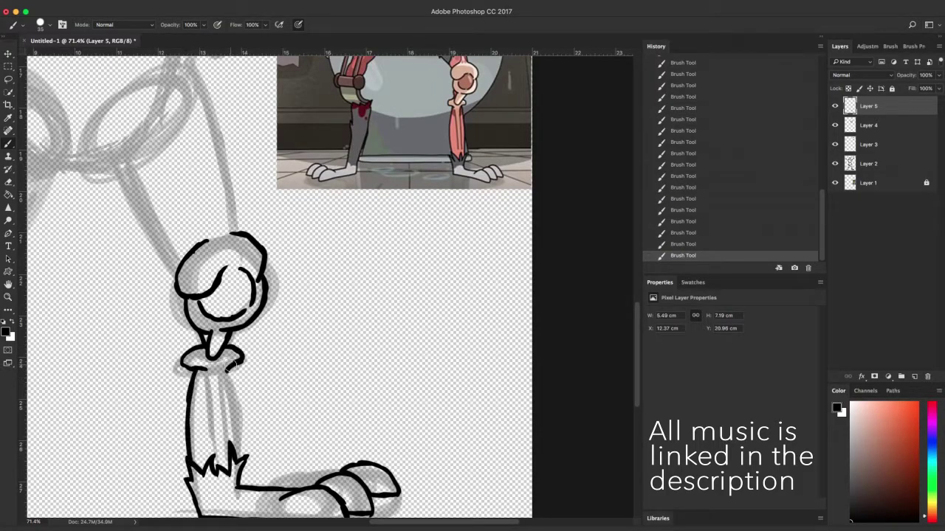
{"action": "left_click_drag", "start_coordinate": [208, 376], "coordinate": [222, 440]}
- Ink the jagged fur edges of the right thigh from the hip down to the knee on both sides
{"action": "scroll", "coordinate": [361, 383], "scroll_direction": "down", "scroll_amount": 2}
{"action": "scroll", "coordinate": [267, 158], "scroll_direction": "up", "scroll_amount": 1}
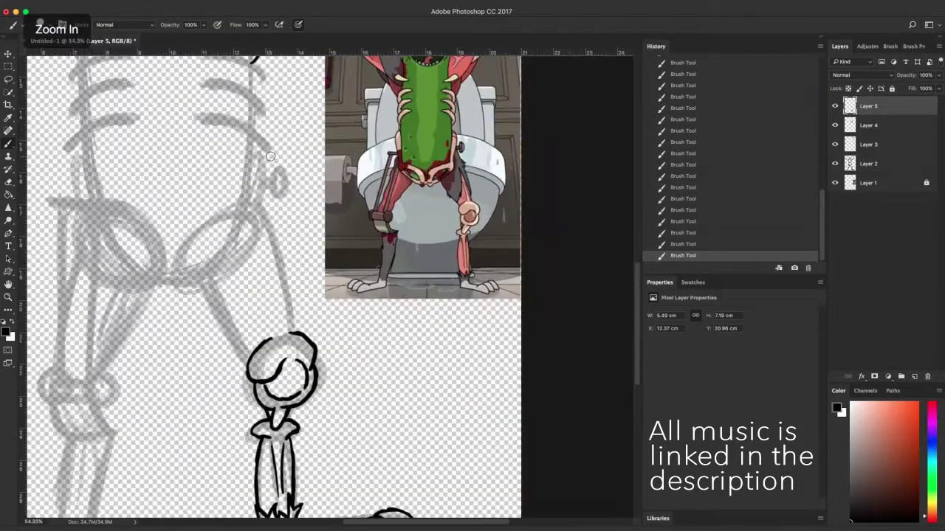
{"action": "scroll", "coordinate": [267, 157], "scroll_direction": "up", "scroll_amount": 2}
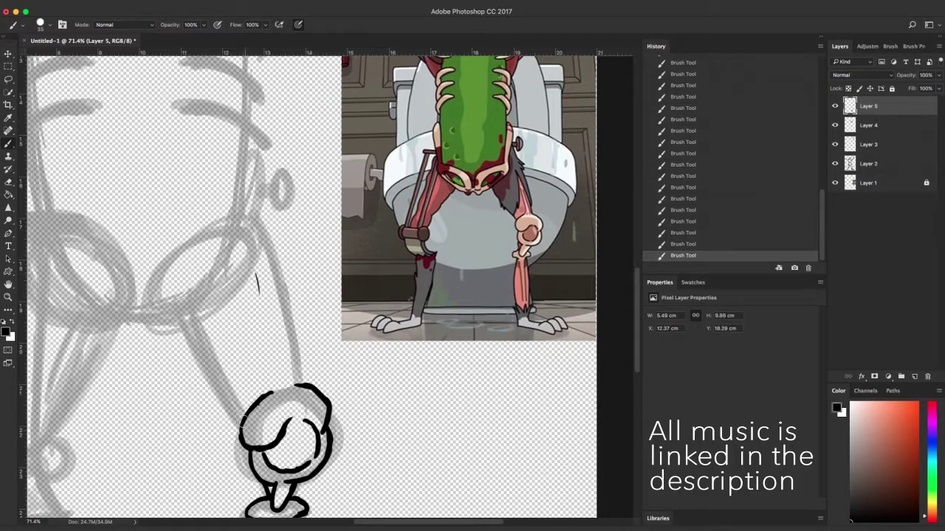
{"action": "mouse_move", "coordinate": [225, 414]}
{"action": "left_mouse_down"}
{"action": "mouse_move", "coordinate": [251, 349]}
{"action": "mouse_move", "coordinate": [246, 377]}
{"action": "mouse_move", "coordinate": [257, 275]}
{"action": "left_mouse_up"}
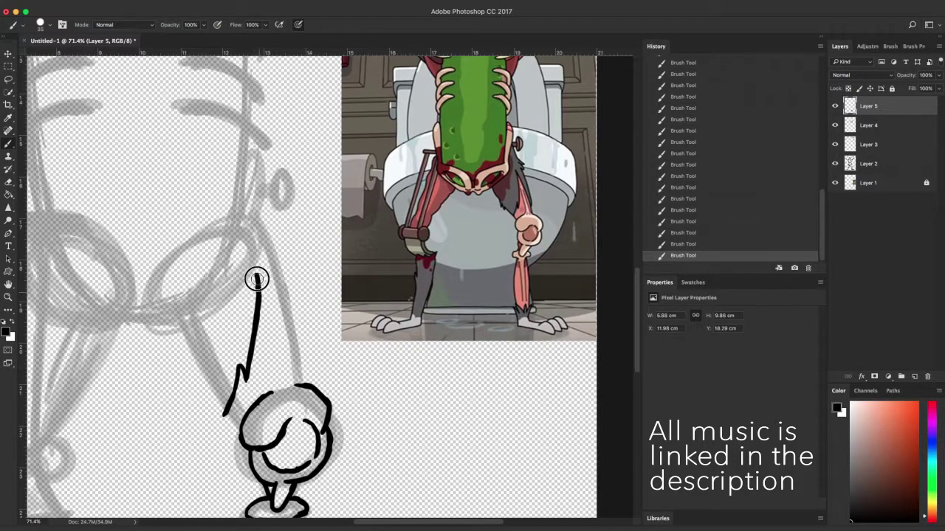
{"action": "left_click_drag", "start_coordinate": [258, 214], "coordinate": [276, 250]}
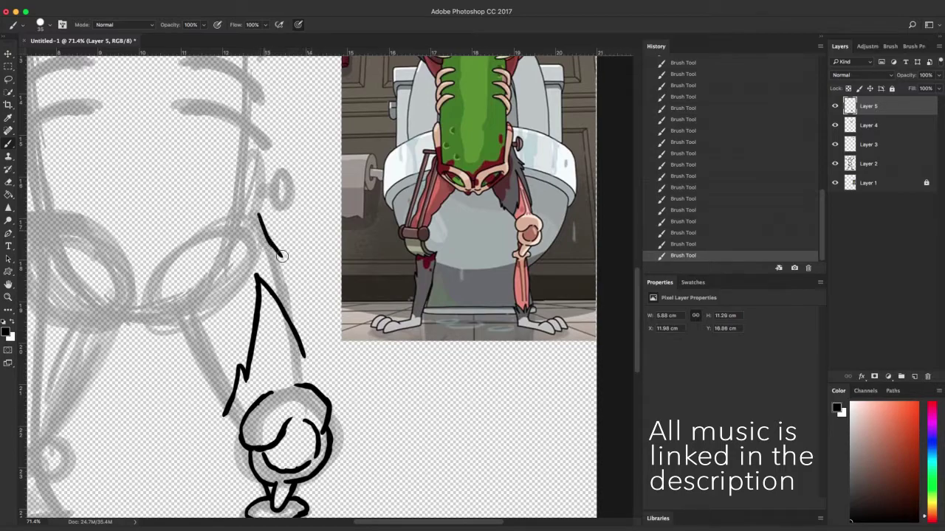
{"action": "left_click_drag", "start_coordinate": [291, 298], "coordinate": [302, 341]}
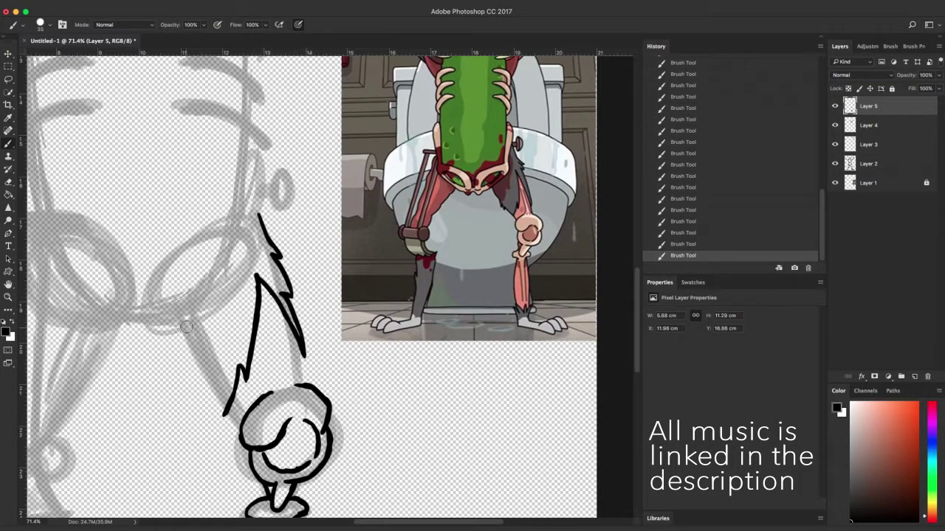
{"action": "mouse_move", "coordinate": [189, 334]}
{"action": "left_mouse_down"}
{"action": "mouse_move", "coordinate": [209, 380]}
{"action": "mouse_move", "coordinate": [240, 414]}
{"action": "left_mouse_up"}
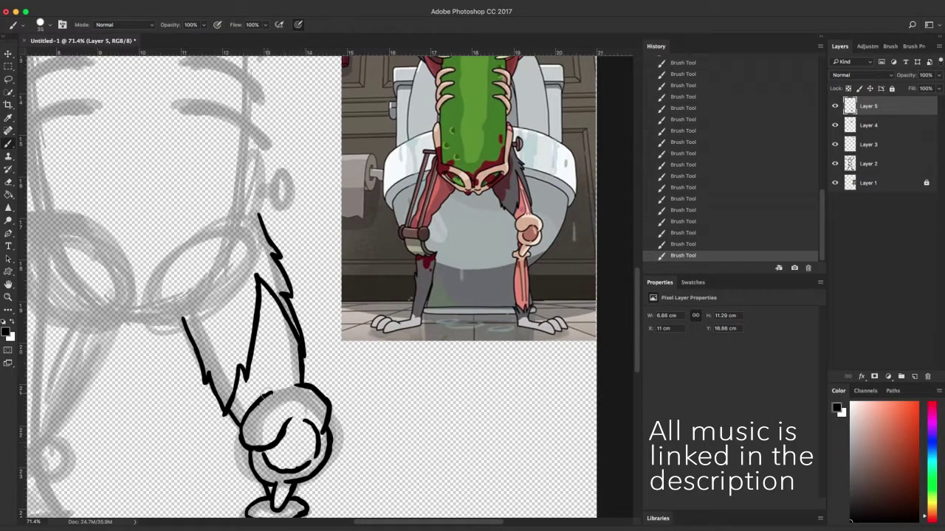
- Draw the muscle strands running into the right knee and ink the small screw beside the hip
{"action": "mouse_move", "coordinate": [269, 334]}
{"action": "left_mouse_down"}
{"action": "mouse_move", "coordinate": [271, 389]}
{"action": "mouse_move", "coordinate": [282, 333]}
{"action": "mouse_move", "coordinate": [276, 305]}
{"action": "left_mouse_up"}
{"action": "left_click_drag", "start_coordinate": [281, 399], "coordinate": [282, 389]}
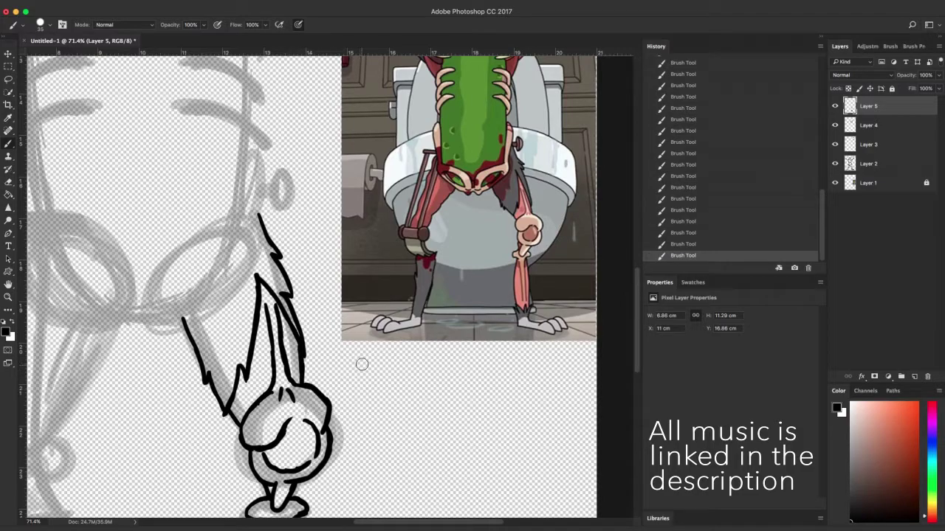
{"action": "mouse_move", "coordinate": [281, 209]}
{"action": "left_mouse_down"}
{"action": "mouse_move", "coordinate": [293, 190]}
{"action": "mouse_move", "coordinate": [289, 171]}
{"action": "left_mouse_up"}
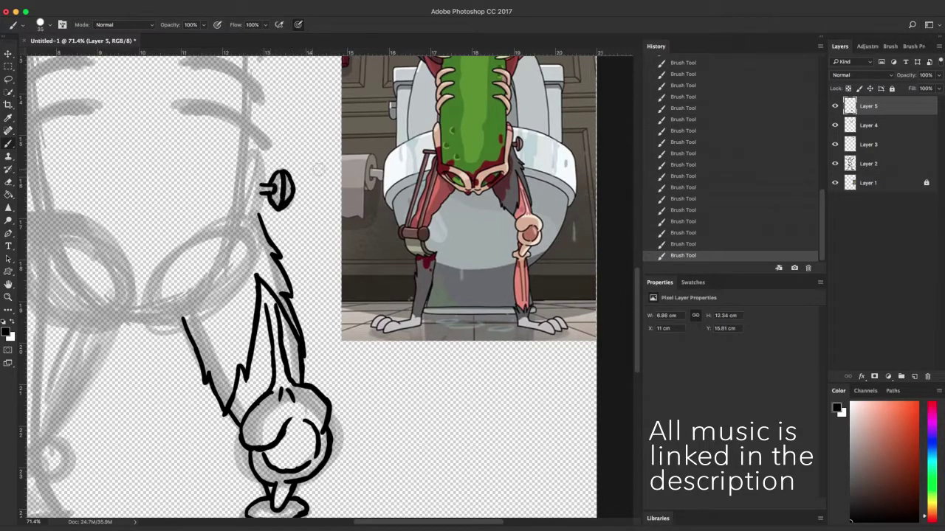
- Bring both legs into view and add a new empty layer above the inked right leg
{"action": "key", "text": "super+minus"}
{"action": "key", "text": "super+minus"}
{"action": "key", "text": "super+equal"}
{"action": "key", "text": "super+equal"}
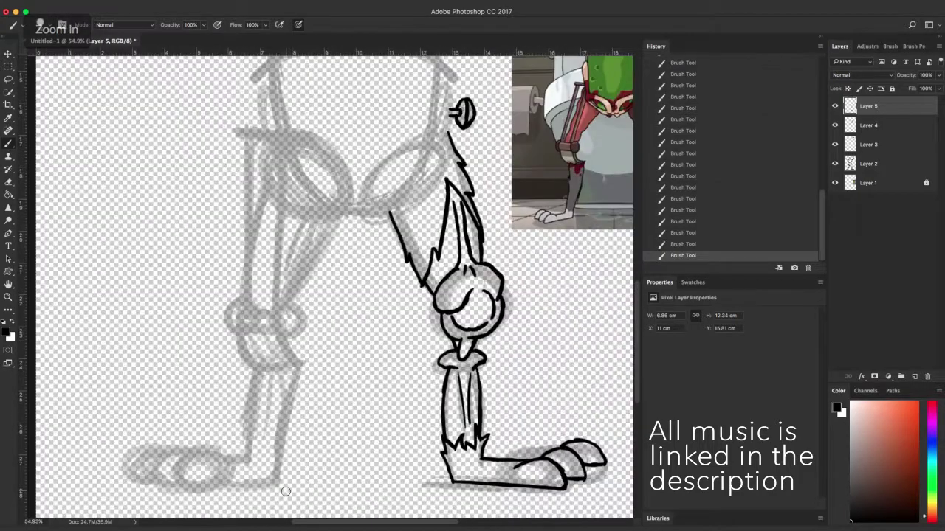
{"action": "left_click", "coordinate": [913, 376]}
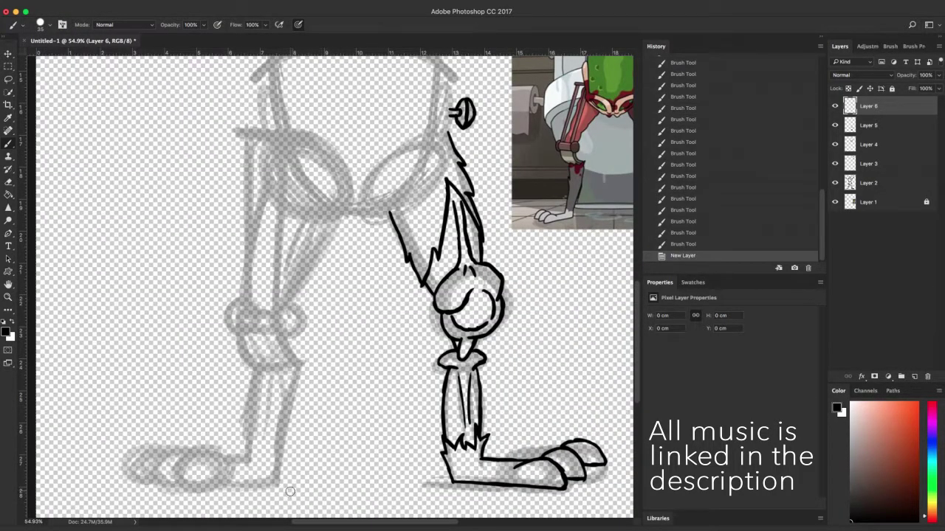
- Duplicate the inked right leg's Layer 5, mirror it with a width of -100%, and position it over the left leg sketch
{"action": "left_click", "coordinate": [887, 125]}
{"action": "right_click", "coordinate": [887, 126]}
{"action": "left_click", "coordinate": [823, 161]}
{"action": "key", "text": "super+j"}
{"action": "key", "text": "super+t"}
{"action": "left_click_drag", "start_coordinate": [607, 294], "coordinate": [520, 294]}
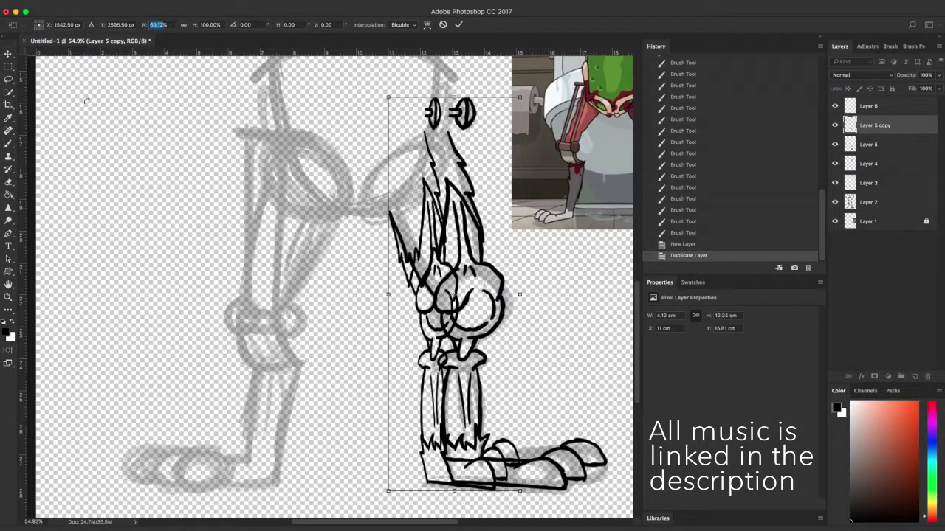
{"action": "type", "text": "-100"}
{"action": "key", "text": "Return"}
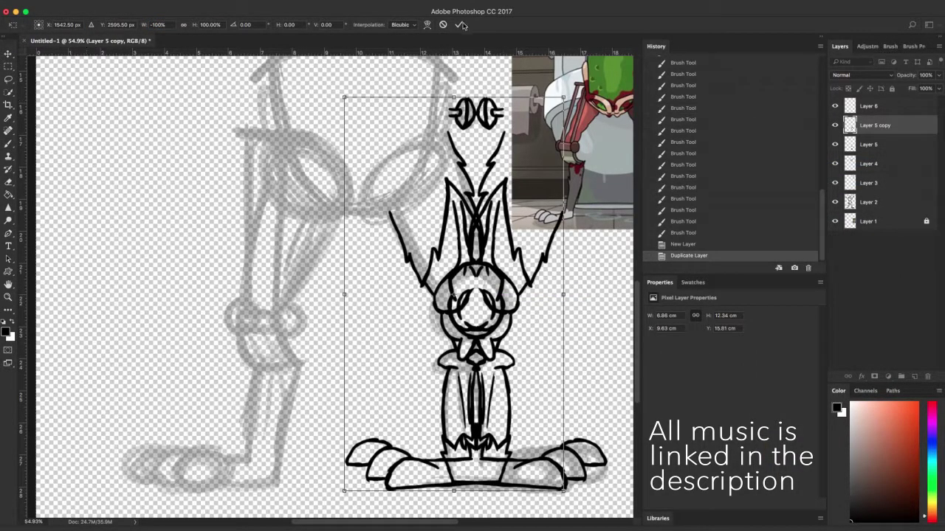
{"action": "left_click", "coordinate": [460, 24]}
{"action": "left_click_drag", "start_coordinate": [399, 462], "coordinate": [180, 465]}
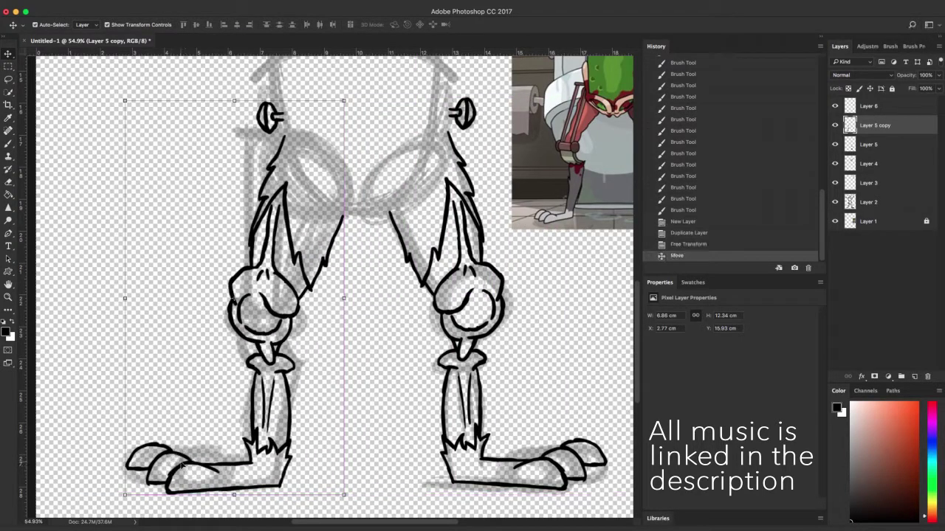
- Fade the mirrored leg copy into a tracing guide and make the empty Layer 6 active
{"action": "left_click", "coordinate": [938, 75]}
{"action": "left_click_drag", "start_coordinate": [939, 86], "coordinate": [919, 87]}
{"action": "left_click", "coordinate": [883, 108]}
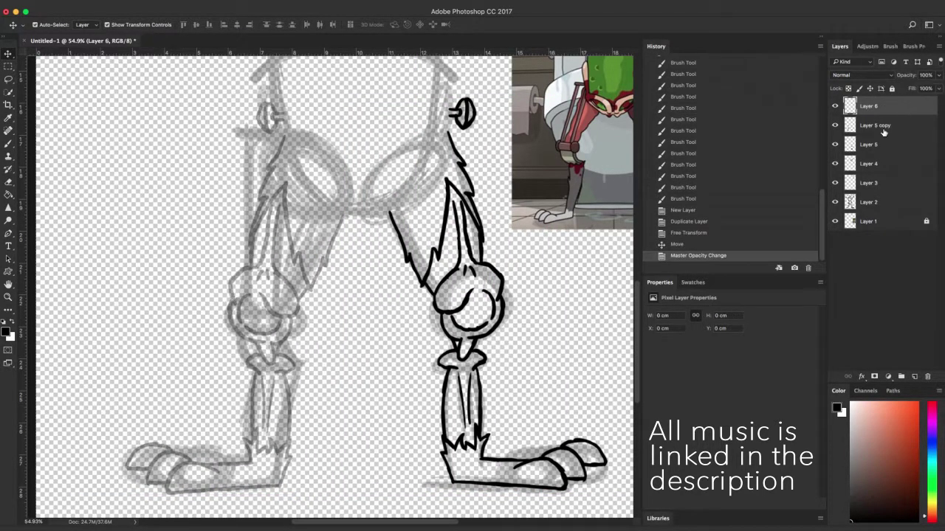
- Trace the left foot on Layer 6, inking the three toes, the instep and the sole up to the heel
{"action": "key", "text": "r"}
{"action": "left_click_drag", "start_coordinate": [383, 447], "coordinate": [468, 268]}
{"action": "key", "text": "h"}
{"action": "left_click_drag", "start_coordinate": [498, 388], "coordinate": [332, 289]}
{"action": "key", "text": "super+plus"}
{"action": "scroll", "coordinate": [361, 298], "scroll_direction": "up", "scroll_amount": 3}
{"action": "key", "text": "b"}
{"action": "left_click_drag", "start_coordinate": [310, 347], "coordinate": [286, 374]}
{"action": "left_click_drag", "start_coordinate": [294, 360], "coordinate": [290, 395]}
{"action": "left_click_drag", "start_coordinate": [288, 391], "coordinate": [304, 412]}
{"action": "left_click_drag", "start_coordinate": [299, 408], "coordinate": [317, 417]}
{"action": "mouse_move", "coordinate": [286, 374]}
{"action": "left_mouse_down"}
{"action": "mouse_move", "coordinate": [267, 417]}
{"action": "mouse_move", "coordinate": [301, 439]}
{"action": "left_mouse_up"}
{"action": "mouse_move", "coordinate": [266, 396]}
{"action": "left_mouse_down"}
{"action": "mouse_move", "coordinate": [251, 429]}
{"action": "mouse_move", "coordinate": [276, 453]}
{"action": "mouse_move", "coordinate": [282, 433]}
{"action": "left_mouse_up"}
{"action": "left_click_drag", "start_coordinate": [299, 439], "coordinate": [309, 417]}
{"action": "left_click_drag", "start_coordinate": [318, 416], "coordinate": [325, 391]}
{"action": "left_click_drag", "start_coordinate": [299, 349], "coordinate": [308, 303]}
{"action": "left_click_drag", "start_coordinate": [319, 412], "coordinate": [343, 274]}
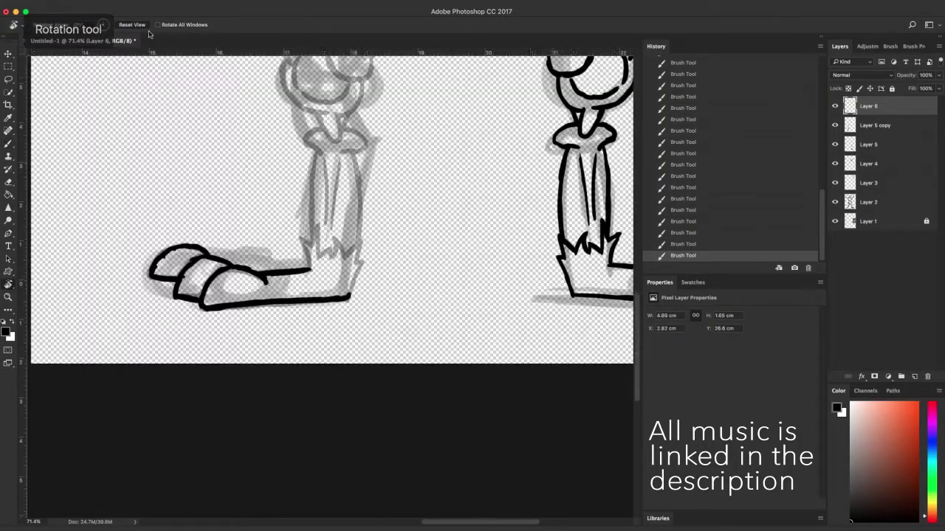
- Ink the left shin's inner edge up from the heel and delete the mirrored leg copy layer
{"action": "key", "text": "ctrl+minus"}
{"action": "key", "text": "ctrl+minus"}
{"action": "key", "text": "ctrl+plus"}
{"action": "key", "text": "h"}
{"action": "left_click_drag", "start_coordinate": [416, 310], "coordinate": [379, 345]}
{"action": "key", "text": "b"}
{"action": "left_click_drag", "start_coordinate": [240, 423], "coordinate": [252, 323]}
{"action": "left_click", "coordinate": [887, 125]}
{"action": "left_click", "coordinate": [927, 376]}
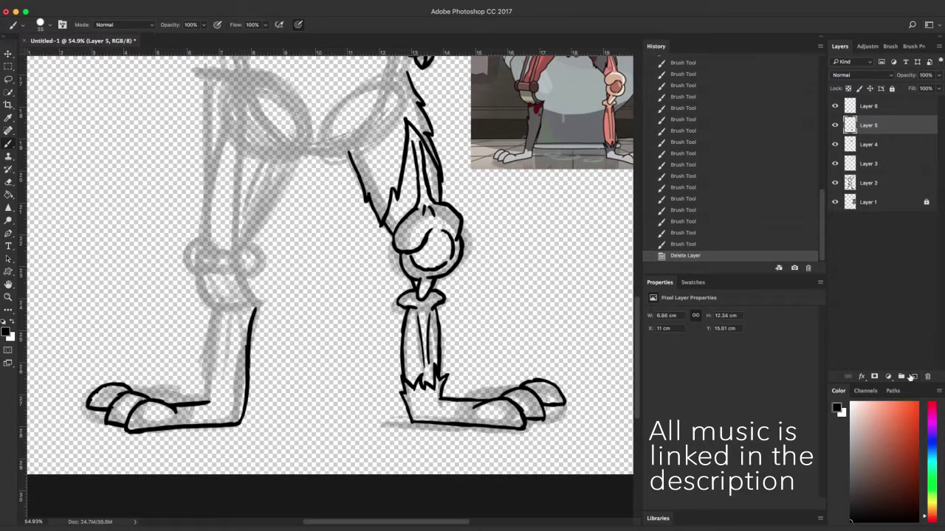
- Ink the left shin's outer edge and its jagged torn top edge on Layer 6
{"action": "left_click", "coordinate": [872, 111]}
{"action": "left_click_drag", "start_coordinate": [217, 309], "coordinate": [209, 402]}
{"action": "left_click_drag", "start_coordinate": [254, 313], "coordinate": [258, 304]}
{"action": "left_click_drag", "start_coordinate": [258, 304], "coordinate": [248, 313]}
{"action": "mouse_move", "coordinate": [249, 313]}
{"action": "left_mouse_down"}
{"action": "mouse_move", "coordinate": [241, 303]}
{"action": "mouse_move", "coordinate": [239, 313]}
{"action": "left_mouse_up"}
{"action": "left_click_drag", "start_coordinate": [239, 313], "coordinate": [229, 311]}
{"action": "left_click_drag", "start_coordinate": [228, 311], "coordinate": [221, 304]}
{"action": "left_click_drag", "start_coordinate": [223, 307], "coordinate": [213, 300]}
- Add a new layer and ink the two round ends of the left knee hinge
{"action": "key", "text": "h"}
{"action": "left_click_drag", "start_coordinate": [372, 325], "coordinate": [350, 422]}
{"action": "left_click", "coordinate": [915, 377]}
{"action": "key", "text": "b"}
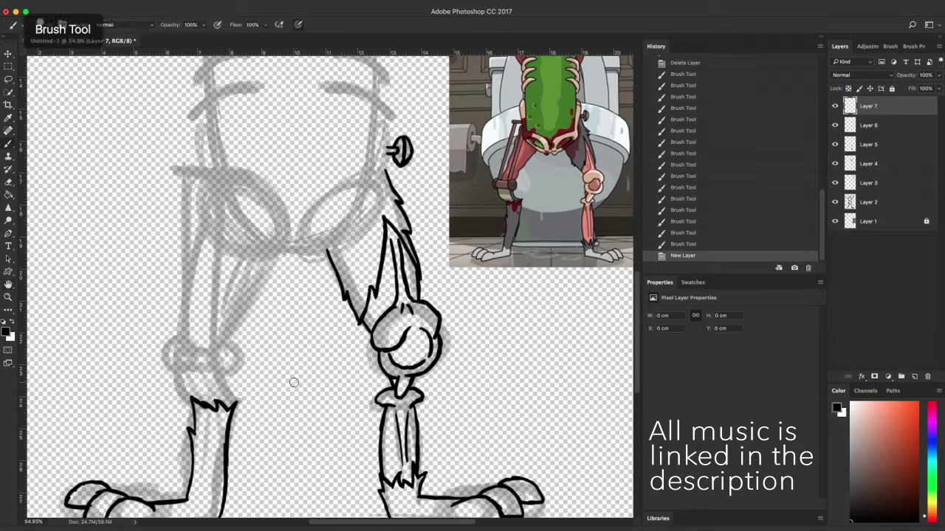
{"action": "mouse_move", "coordinate": [234, 342]}
{"action": "left_mouse_down"}
{"action": "mouse_move", "coordinate": [238, 362]}
{"action": "mouse_move", "coordinate": [229, 341]}
{"action": "left_mouse_up"}
{"action": "mouse_move", "coordinate": [171, 342]}
{"action": "left_mouse_down"}
{"action": "mouse_move", "coordinate": [174, 376]}
{"action": "mouse_move", "coordinate": [195, 365]}
{"action": "mouse_move", "coordinate": [181, 378]}
{"action": "mouse_move", "coordinate": [176, 357]}
{"action": "mouse_move", "coordinate": [195, 369]}
{"action": "left_mouse_up"}
- Add another layer and ink the horizontal bar joining the two hinge ends
{"action": "left_click", "coordinate": [915, 377]}
{"action": "mouse_move", "coordinate": [193, 368]}
{"action": "left_mouse_down"}
{"action": "mouse_move", "coordinate": [211, 367]}
{"action": "mouse_move", "coordinate": [190, 347]}
{"action": "left_mouse_up"}
{"action": "left_click_drag", "start_coordinate": [184, 347], "coordinate": [205, 348]}
{"action": "left_click_drag", "start_coordinate": [195, 348], "coordinate": [212, 349]}
{"action": "mouse_move", "coordinate": [205, 349]}
{"action": "left_mouse_down"}
{"action": "mouse_move", "coordinate": [214, 348]}
{"action": "mouse_move", "coordinate": [213, 358]}
{"action": "mouse_move", "coordinate": [195, 355]}
{"action": "mouse_move", "coordinate": [192, 366]}
{"action": "left_mouse_up"}
- Erase the hinge circle lines on Layer 7 where the bar overlaps them
{"action": "left_click", "coordinate": [877, 127]}
{"action": "key", "text": "e"}
{"action": "key", "text": "b"}
{"action": "key", "text": "super+z"}
{"action": "left_click", "coordinate": [9, 182]}
{"action": "left_click", "coordinate": [49, 25]}
{"action": "key", "text": "b"}
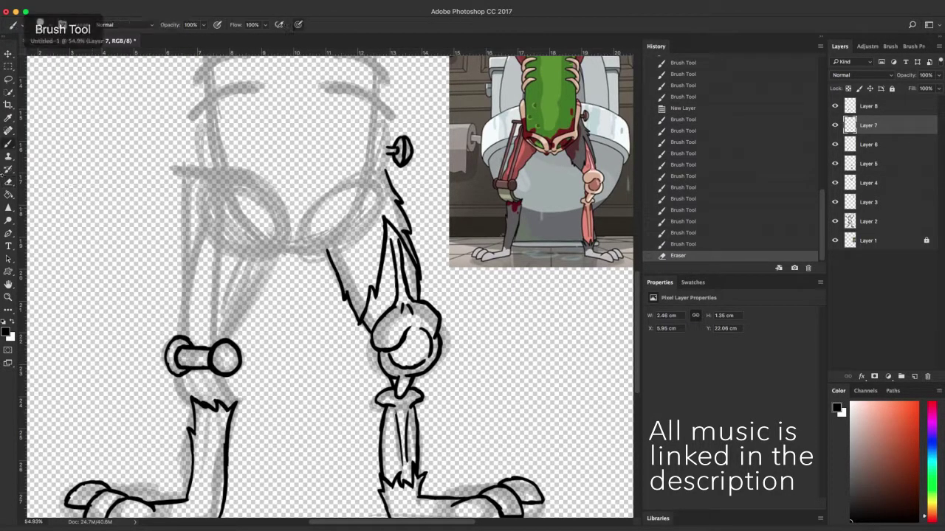
- Ink the left thigh's brace on Layer 7, with its top crossbar and two long rods down to the hinge
{"action": "left_click_drag", "start_coordinate": [184, 167], "coordinate": [180, 174]}
{"action": "left_click_drag", "start_coordinate": [182, 168], "coordinate": [198, 169]}
{"action": "left_click_drag", "start_coordinate": [186, 169], "coordinate": [215, 169]}
{"action": "left_click_drag", "start_coordinate": [182, 171], "coordinate": [243, 173]}
{"action": "left_click_drag", "start_coordinate": [184, 354], "coordinate": [187, 177]}
{"action": "left_click_drag", "start_coordinate": [189, 280], "coordinate": [192, 174]}
{"action": "left_click_drag", "start_coordinate": [210, 342], "coordinate": [226, 207]}
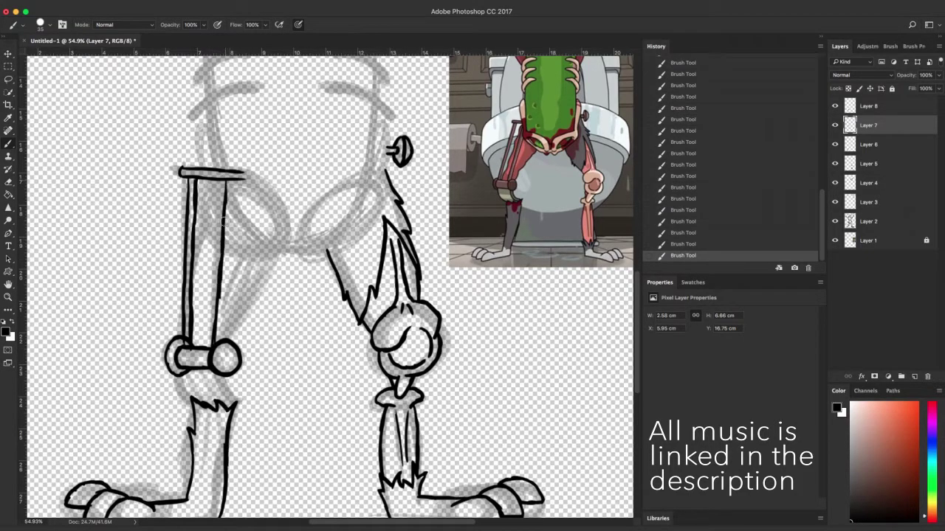
{"action": "left_click_drag", "start_coordinate": [221, 332], "coordinate": [232, 218]}
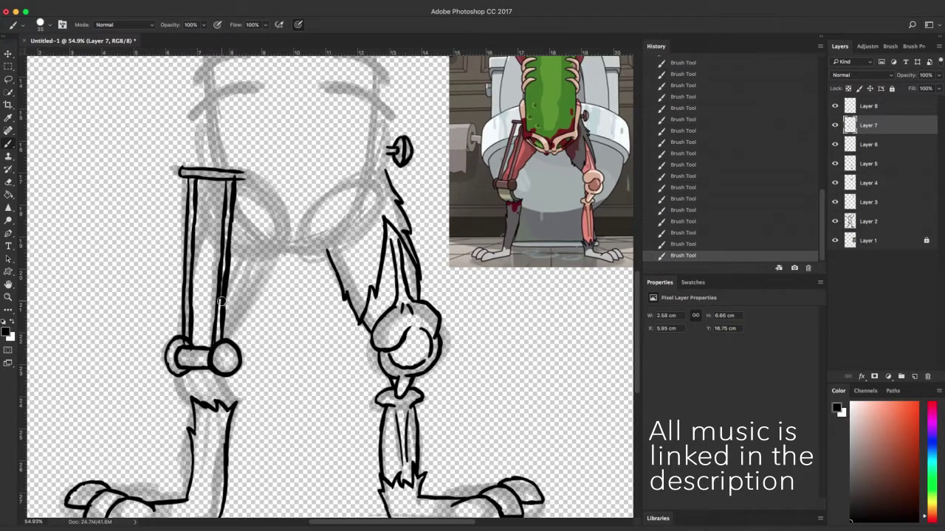
- Merge all inked layers while keeping the sketch and reference layers separate, and add a new layer above the merged line art
{"action": "left_click", "coordinate": [871, 108]}
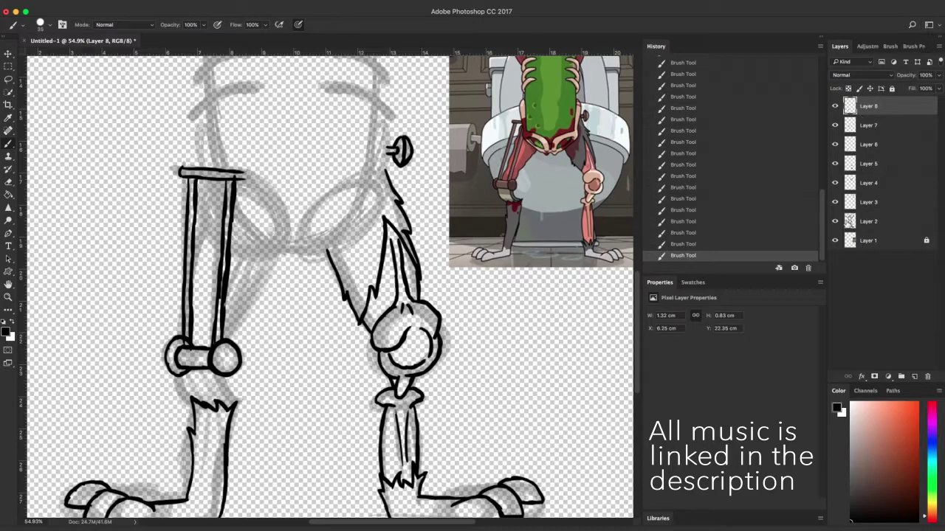
{"action": "left_click", "coordinate": [835, 220]}
{"action": "left_click", "coordinate": [834, 240]}
{"action": "key", "text": "super+minus"}
{"action": "key", "text": "super+minus"}
{"action": "key", "text": "super+minus"}
{"action": "left_click", "coordinate": [886, 200]}
{"action": "right_click", "coordinate": [886, 199]}
{"action": "left_click", "coordinate": [780, 394]}
{"action": "left_click", "coordinate": [914, 376]}
{"action": "left_click", "coordinate": [834, 144]}
{"action": "left_click", "coordinate": [835, 163]}
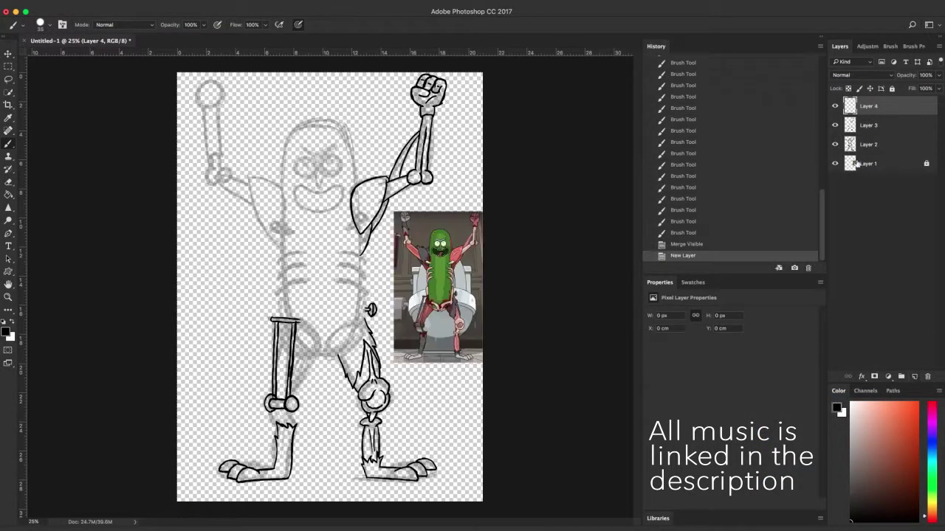
- Ink the curved cup below the left knee hinge that connects it to the torn shin
{"action": "scroll", "coordinate": [296, 421], "scroll_direction": "up", "scroll_amount": 4}
{"action": "left_click_drag", "start_coordinate": [220, 396], "coordinate": [238, 430]}
{"action": "left_click_drag", "start_coordinate": [221, 400], "coordinate": [238, 429]}
{"action": "left_click_drag", "start_coordinate": [222, 397], "coordinate": [231, 421]}
{"action": "left_click_drag", "start_coordinate": [297, 429], "coordinate": [285, 441]}
{"action": "mouse_move", "coordinate": [266, 392]}
{"action": "left_mouse_down"}
{"action": "mouse_move", "coordinate": [287, 426]}
{"action": "mouse_move", "coordinate": [273, 408]}
{"action": "left_mouse_up"}
{"action": "mouse_move", "coordinate": [298, 423]}
{"action": "left_mouse_down"}
{"action": "mouse_move", "coordinate": [291, 435]}
{"action": "mouse_move", "coordinate": [292, 417]}
{"action": "left_mouse_up"}
{"action": "mouse_move", "coordinate": [277, 397]}
{"action": "left_mouse_down"}
{"action": "mouse_move", "coordinate": [299, 423]}
{"action": "mouse_move", "coordinate": [286, 411]}
{"action": "left_mouse_up"}
- Ink the left thigh's muscle outlines behind the brace and along the jagged inner edge
{"action": "key", "text": "h"}
{"action": "mouse_move", "coordinate": [474, 363]}
{"action": "left_mouse_down"}
{"action": "mouse_move", "coordinate": [396, 420]}
{"action": "mouse_move", "coordinate": [382, 459]}
{"action": "left_mouse_up"}
{"action": "key", "text": "b"}
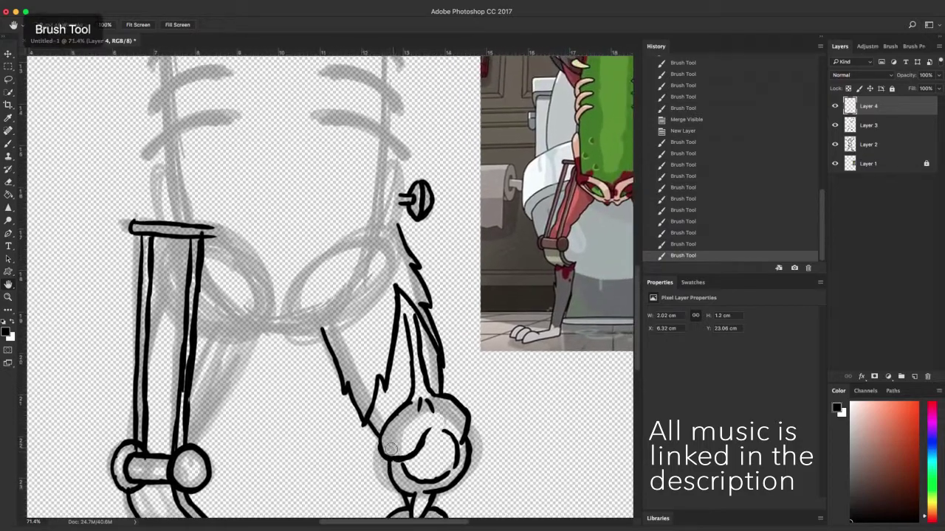
{"action": "mouse_move", "coordinate": [172, 282]}
{"action": "left_mouse_down"}
{"action": "mouse_move", "coordinate": [148, 355]}
{"action": "mouse_move", "coordinate": [138, 435]}
{"action": "mouse_move", "coordinate": [175, 279]}
{"action": "left_mouse_up"}
{"action": "left_click_drag", "start_coordinate": [210, 447], "coordinate": [239, 347]}
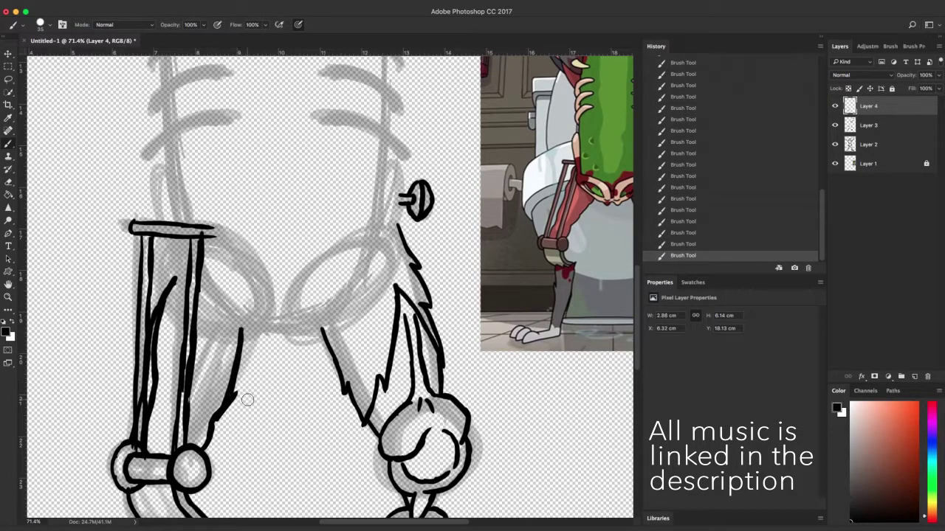
- Add a new layer for the ribs and turn the canvas to a comfortable drawing angle over the torso
{"action": "left_click", "coordinate": [915, 377]}
{"action": "key", "text": "h"}
{"action": "left_click_drag", "start_coordinate": [475, 303], "coordinate": [423, 393]}
{"action": "key", "text": "r"}
{"action": "left_click_drag", "start_coordinate": [417, 354], "coordinate": [455, 194]}
{"action": "scroll", "coordinate": [279, 369], "scroll_direction": "up", "scroll_amount": 1}
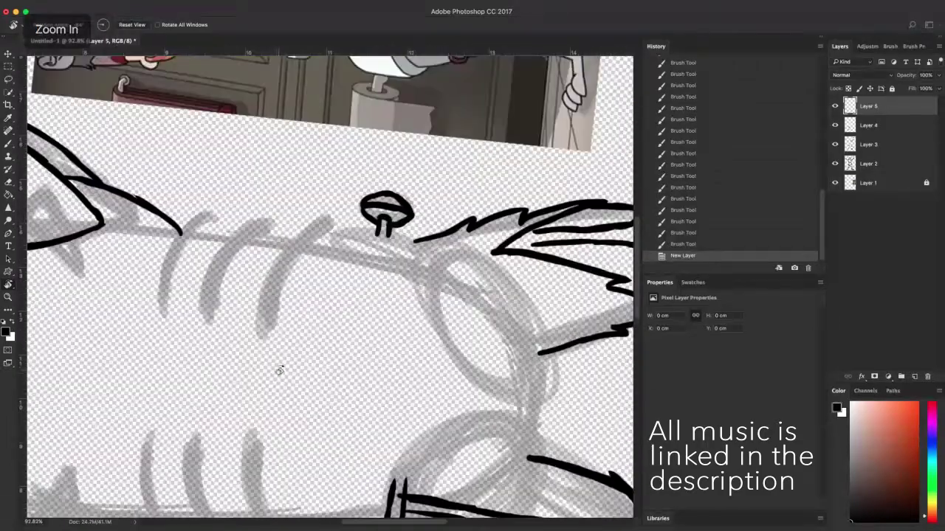
{"action": "key", "text": "h"}
{"action": "left_click_drag", "start_coordinate": [296, 328], "coordinate": [350, 397]}
{"action": "left_click_drag", "start_coordinate": [375, 330], "coordinate": [365, 394]}
- Unlock the reference image layer, move the image closer to the torso, and return to the empty Layer 5
{"action": "left_click", "coordinate": [879, 190]}
{"action": "key", "text": "v"}
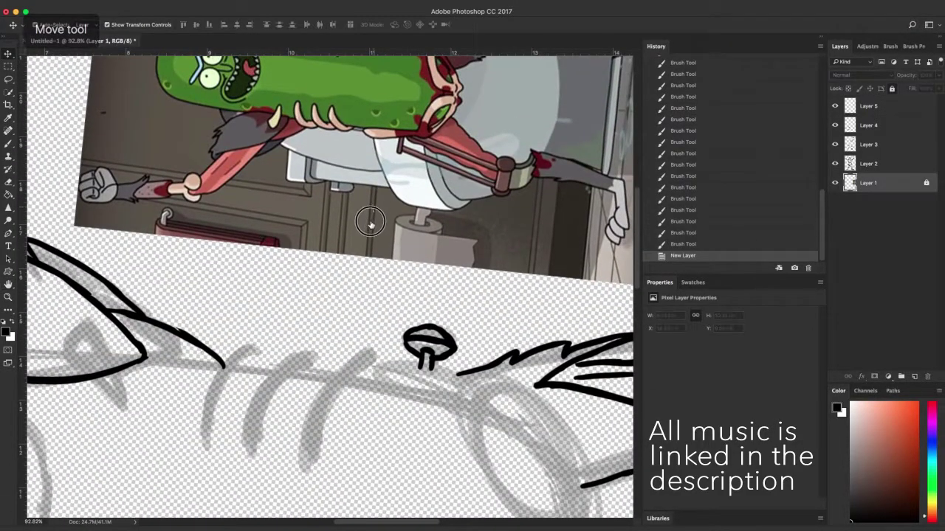
{"action": "left_click_drag", "start_coordinate": [373, 216], "coordinate": [327, 278]}
{"action": "scroll", "coordinate": [400, 209], "scroll_direction": "down", "scroll_amount": 5}
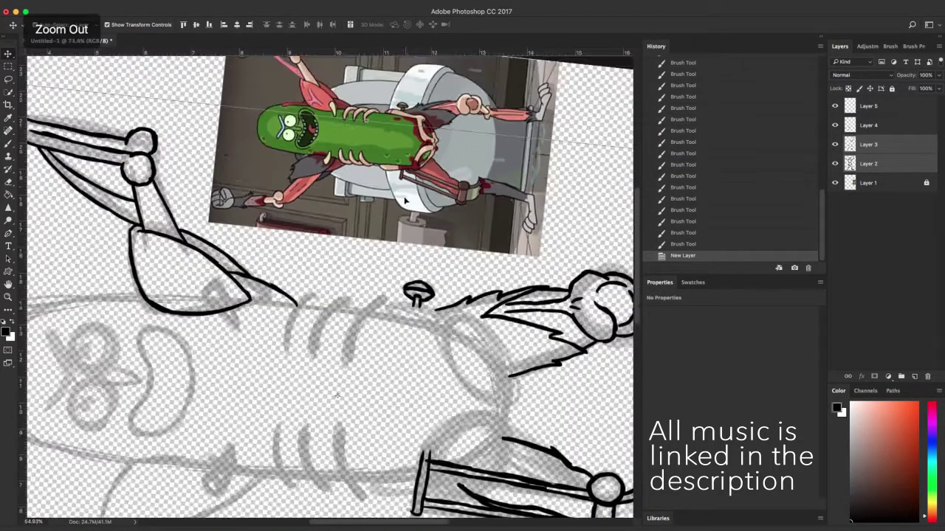
{"action": "left_click", "coordinate": [926, 183]}
{"action": "left_click_drag", "start_coordinate": [390, 186], "coordinate": [385, 225]}
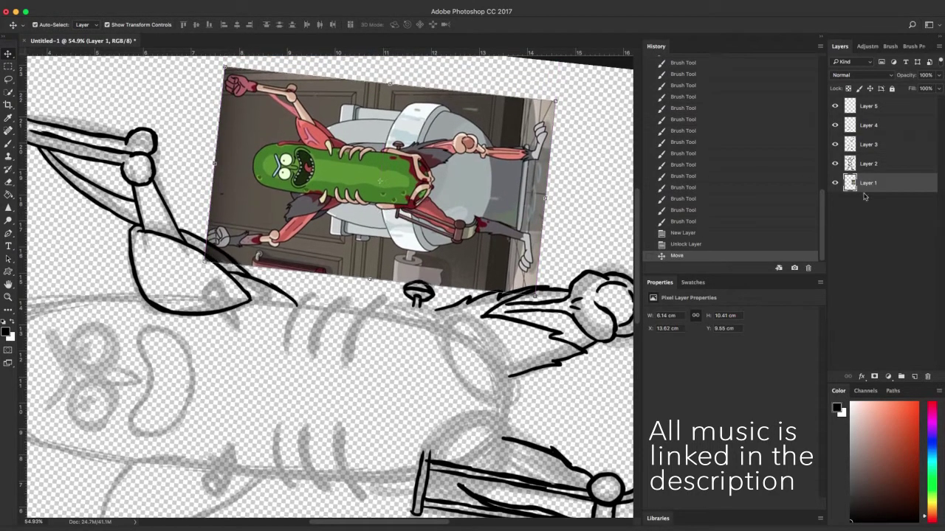
{"action": "scroll", "coordinate": [305, 318], "scroll_direction": "up", "scroll_amount": 7}
{"action": "left_click", "coordinate": [862, 110]}
{"action": "scroll", "coordinate": [325, 404], "scroll_direction": "up", "scroll_amount": 2}
{"action": "key", "text": "b"}
{"action": "scroll", "coordinate": [327, 405], "scroll_direction": "down", "scroll_amount": 2}
{"action": "scroll", "coordinate": [321, 410], "scroll_direction": "down", "scroll_amount": 2}
{"action": "left_click_drag", "start_coordinate": [363, 363], "coordinate": [336, 398]}
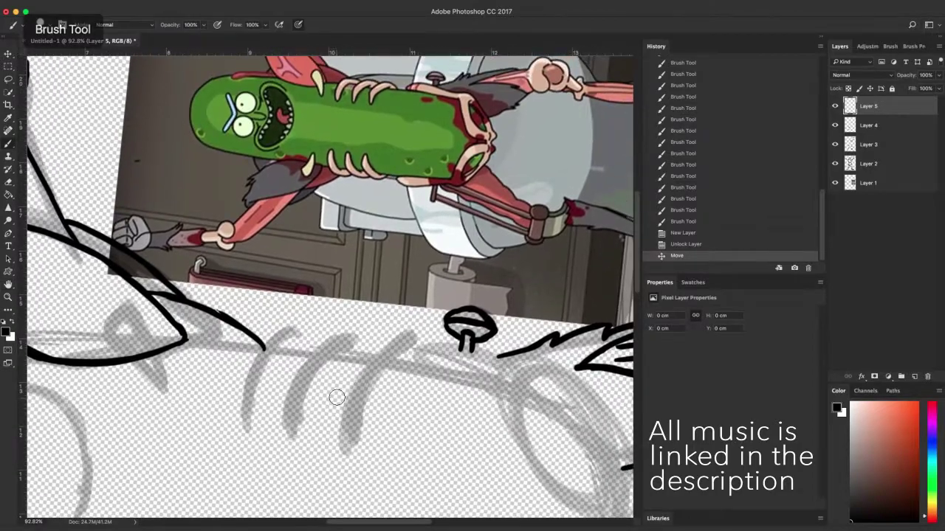
{"action": "left_click_drag", "start_coordinate": [343, 451], "coordinate": [337, 421]}
{"action": "left_click_drag", "start_coordinate": [337, 424], "coordinate": [363, 373]}
{"action": "left_click_drag", "start_coordinate": [360, 378], "coordinate": [394, 335]}
{"action": "left_click_drag", "start_coordinate": [352, 419], "coordinate": [404, 334]}
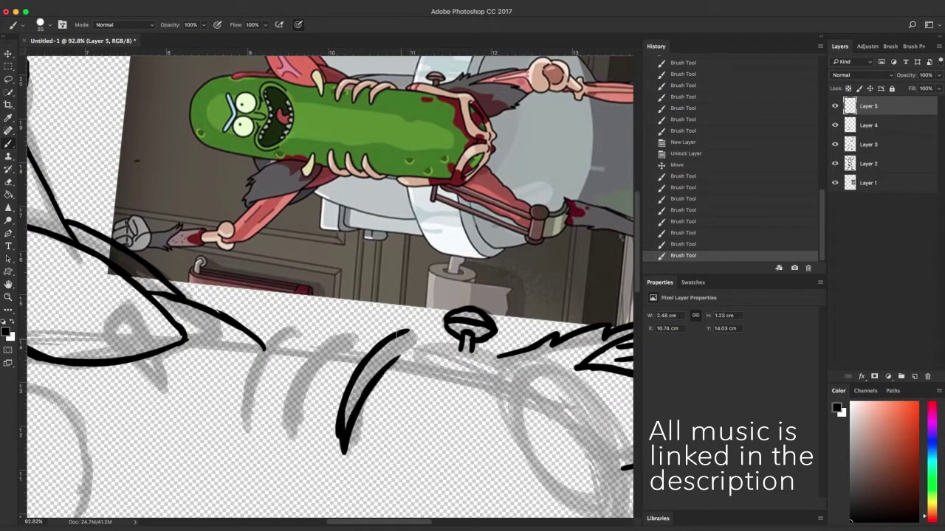
{"action": "key", "text": "e"}
{"action": "left_click_drag", "start_coordinate": [318, 435], "coordinate": [408, 334]}
- Ink the lowest right rib as a pointed curved shape that hooks around the torso's edge
{"action": "left_click_drag", "start_coordinate": [348, 445], "coordinate": [342, 391]}
{"action": "left_click_drag", "start_coordinate": [342, 407], "coordinate": [366, 354]}
{"action": "left_click_drag", "start_coordinate": [353, 367], "coordinate": [420, 328]}
{"action": "mouse_move", "coordinate": [348, 441]}
{"action": "left_mouse_down"}
{"action": "mouse_move", "coordinate": [375, 378]}
{"action": "mouse_move", "coordinate": [406, 350]}
{"action": "mouse_move", "coordinate": [426, 364]}
{"action": "left_mouse_up"}
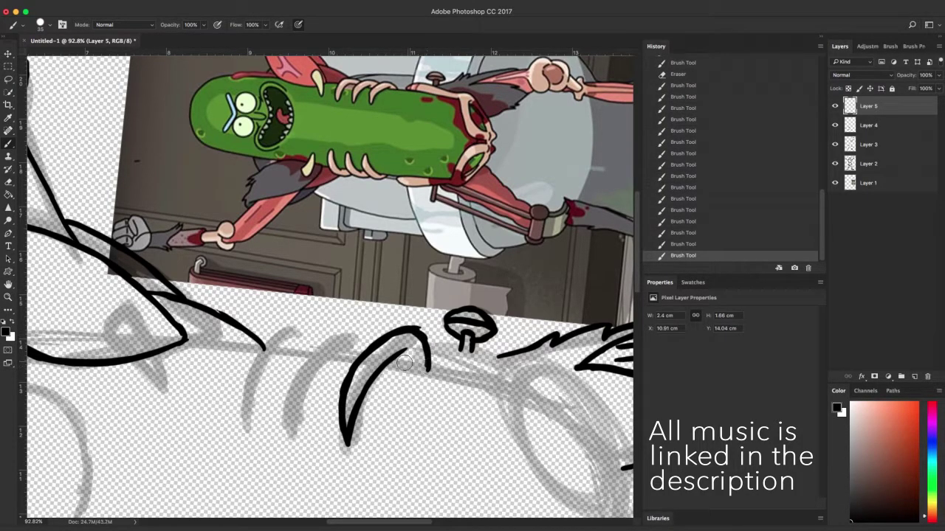
- Duplicate the inked rib twice and move the copies onto the other two right rib sketches
{"action": "right_click", "coordinate": [901, 105]}
{"action": "left_click", "coordinate": [811, 143]}
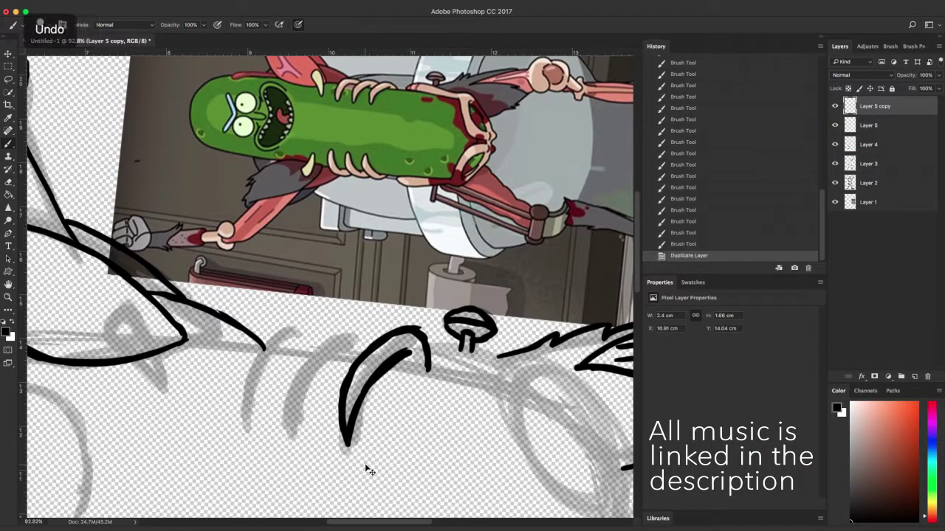
{"action": "key", "text": "v"}
{"action": "mouse_move", "coordinate": [362, 400]}
{"action": "left_mouse_down"}
{"action": "mouse_move", "coordinate": [303, 390]}
{"action": "mouse_move", "coordinate": [300, 398]}
{"action": "left_mouse_up"}
{"action": "right_click", "coordinate": [895, 111]}
{"action": "left_click", "coordinate": [849, 151]}
{"action": "left_click_drag", "start_coordinate": [324, 367], "coordinate": [273, 357]}
{"action": "left_click", "coordinate": [465, 410]}
{"action": "key", "text": "v"}
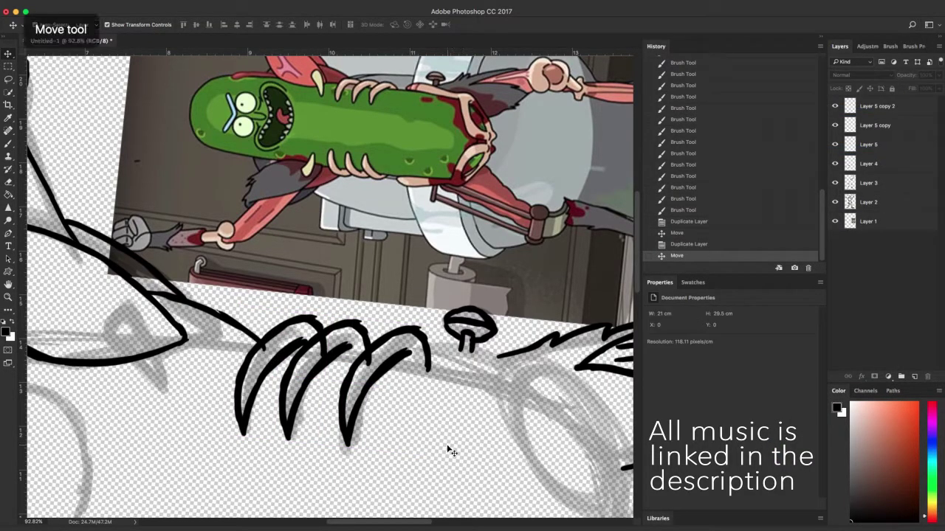
- Erase the hooked ends of the two rib copies where they overlap the neighbouring ribs
{"action": "key", "text": "b"}
{"action": "left_click", "coordinate": [876, 109]}
{"action": "left_click_drag", "start_coordinate": [325, 353], "coordinate": [334, 336]}
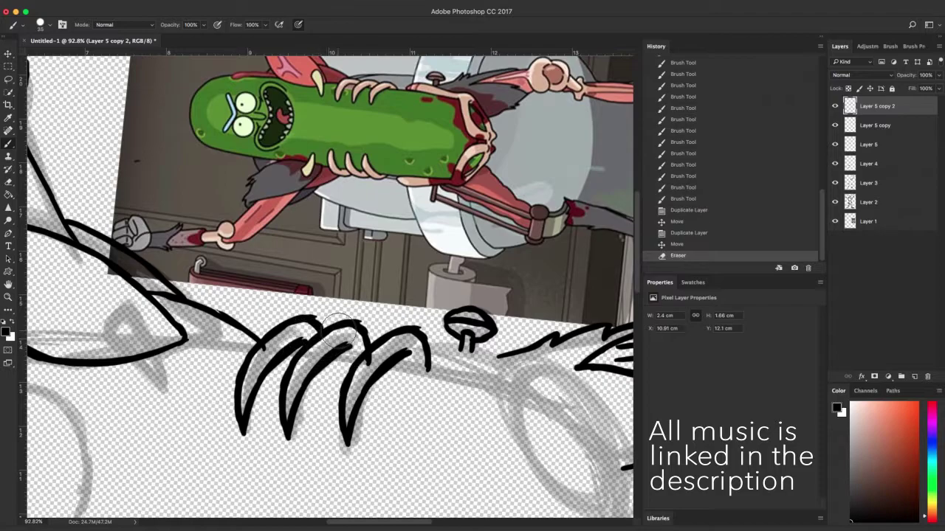
{"action": "left_click", "coordinate": [888, 127]}
{"action": "left_click_drag", "start_coordinate": [374, 368], "coordinate": [375, 356]}
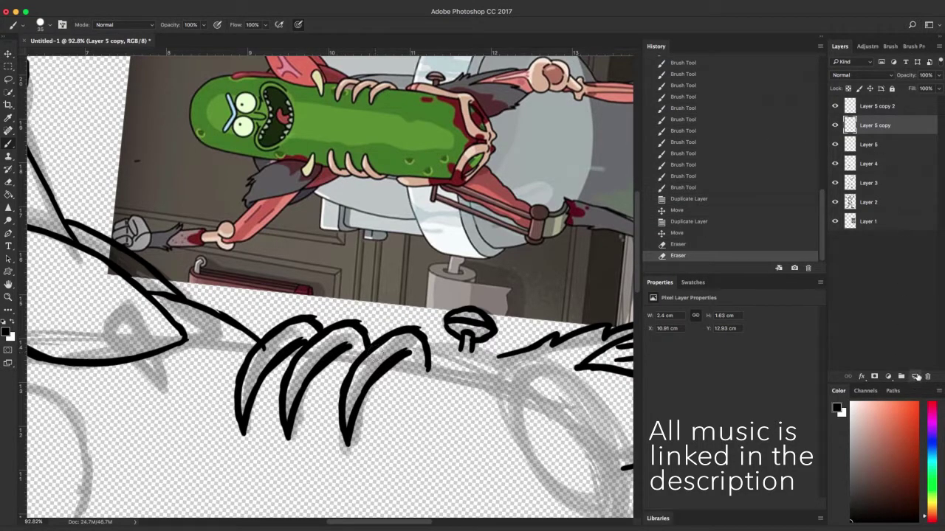
- Add a new layer, ink the torso's right edge from the armpit past the ribs to the hip, and clean up its overlaps with the ribs
{"action": "left_click", "coordinate": [915, 375]}
{"action": "key", "text": "r"}
{"action": "left_click", "coordinate": [127, 25]}
{"action": "key", "text": "b"}
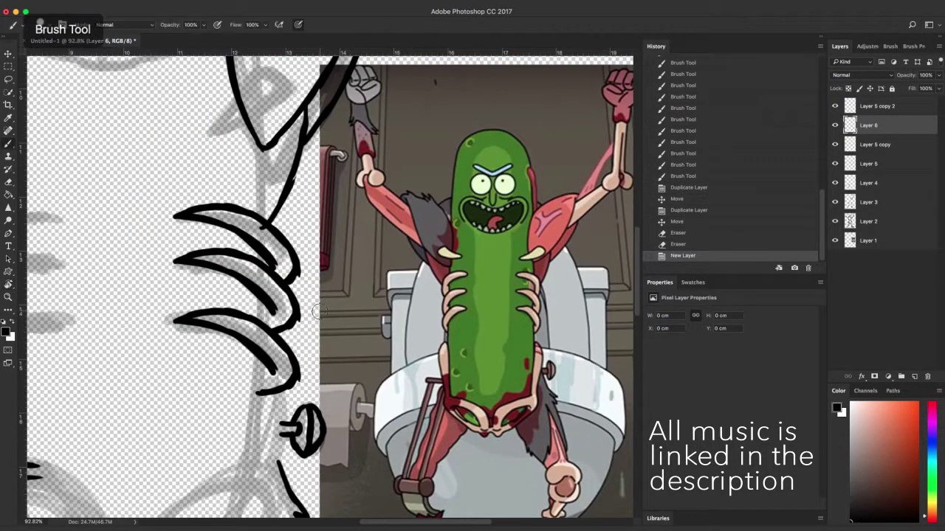
{"action": "left_click_drag", "start_coordinate": [262, 149], "coordinate": [265, 179]}
{"action": "left_click_drag", "start_coordinate": [263, 152], "coordinate": [264, 219]}
{"action": "left_click_drag", "start_coordinate": [263, 221], "coordinate": [263, 259]}
{"action": "left_click_drag", "start_coordinate": [263, 254], "coordinate": [261, 288]}
{"action": "mouse_move", "coordinate": [251, 478]}
{"action": "left_mouse_down"}
{"action": "mouse_move", "coordinate": [259, 310]}
{"action": "mouse_move", "coordinate": [251, 283]}
{"action": "left_mouse_up"}
{"action": "left_click_drag", "start_coordinate": [260, 230], "coordinate": [270, 248]}
{"action": "mouse_move", "coordinate": [262, 282]}
{"action": "left_mouse_down"}
{"action": "mouse_move", "coordinate": [273, 301]}
{"action": "mouse_move", "coordinate": [273, 356]}
{"action": "left_mouse_up"}
- Hide the sketch, the reference and the other ink layers, and merge the visible rib and torso-edge layers into one
{"action": "scroll", "coordinate": [330, 352], "scroll_direction": "down", "scroll_amount": 3}
{"action": "scroll", "coordinate": [329, 360], "scroll_direction": "down", "scroll_amount": 2}
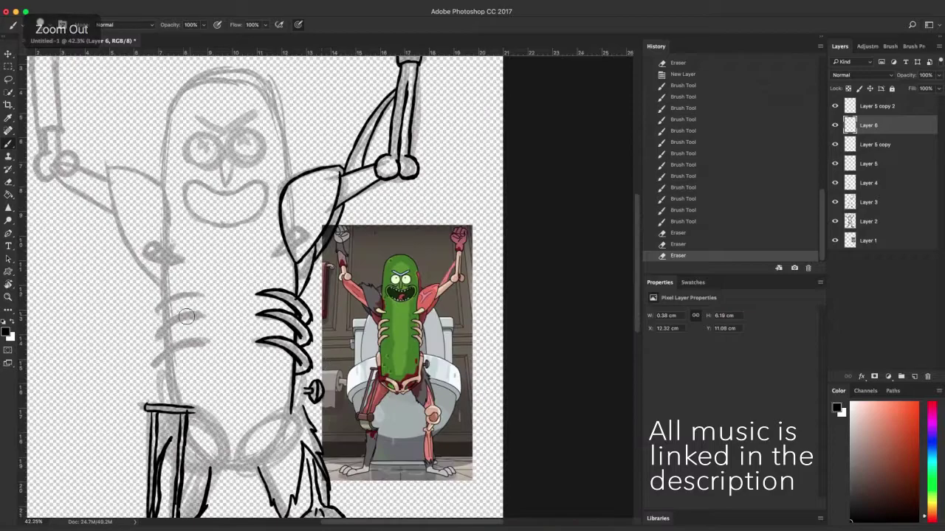
{"action": "left_click", "coordinate": [836, 183]}
{"action": "left_click", "coordinate": [835, 164]}
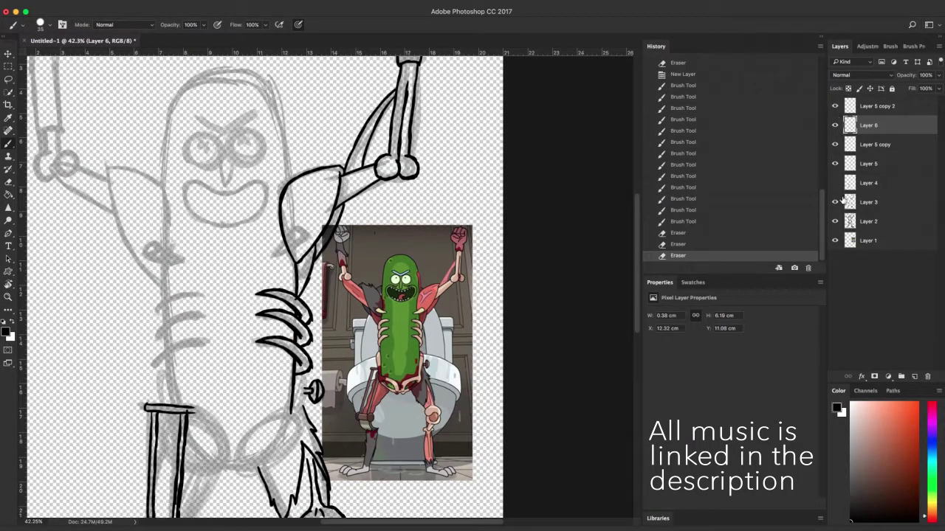
{"action": "left_click", "coordinate": [836, 202]}
{"action": "left_click", "coordinate": [836, 222]}
{"action": "left_click", "coordinate": [835, 240]}
{"action": "right_click", "coordinate": [870, 126]}
{"action": "left_click", "coordinate": [397, 372]}
{"action": "scroll", "coordinate": [398, 367], "scroll_direction": "down", "scroll_amount": 3}
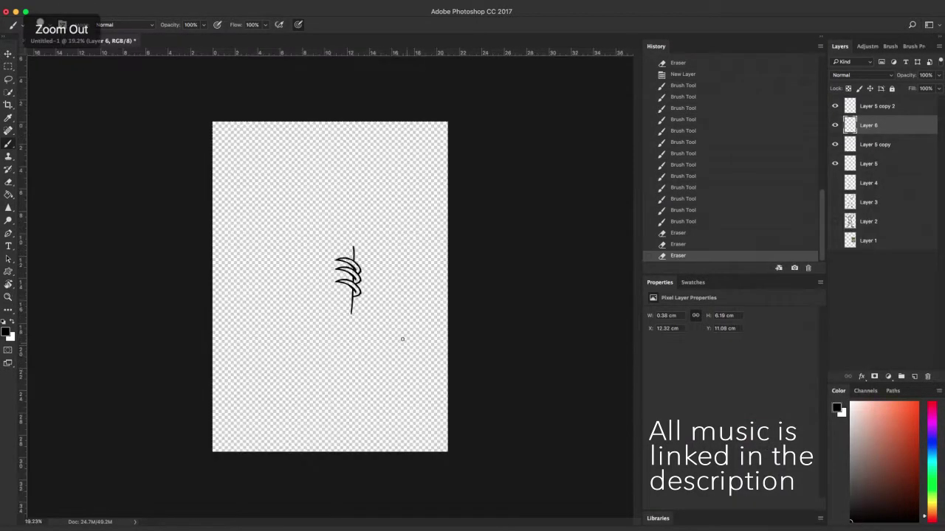
{"action": "scroll", "coordinate": [411, 348], "scroll_direction": "up", "scroll_amount": 2}
{"action": "right_click", "coordinate": [881, 108]}
{"action": "left_click", "coordinate": [815, 387]}
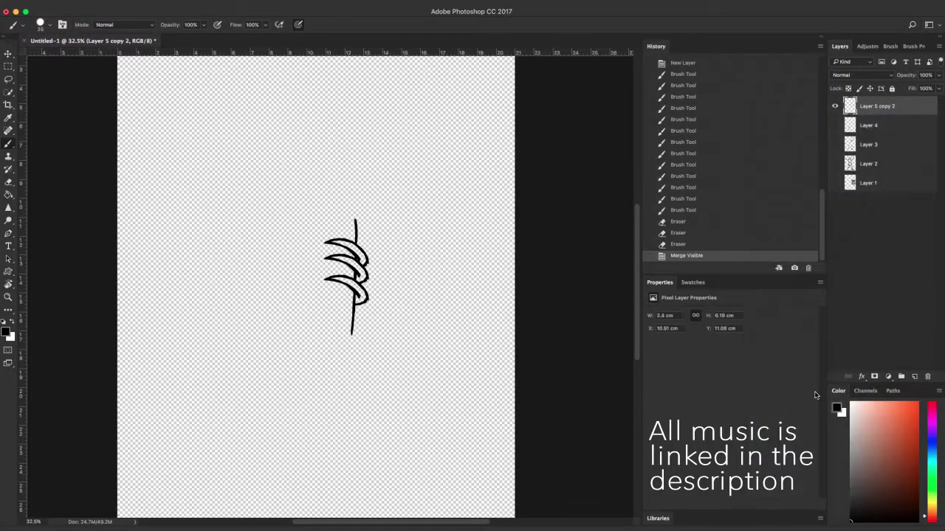
- Duplicate the merged ribs layer, mirror the copy with a width of -100%, and move it onto the left rib sketches
{"action": "right_click", "coordinate": [878, 109]}
{"action": "left_click", "coordinate": [837, 141]}
{"action": "key", "text": "super+plus"}
{"action": "scroll", "coordinate": [274, 219], "scroll_direction": "up", "scroll_amount": 1}
{"action": "key", "text": "v"}
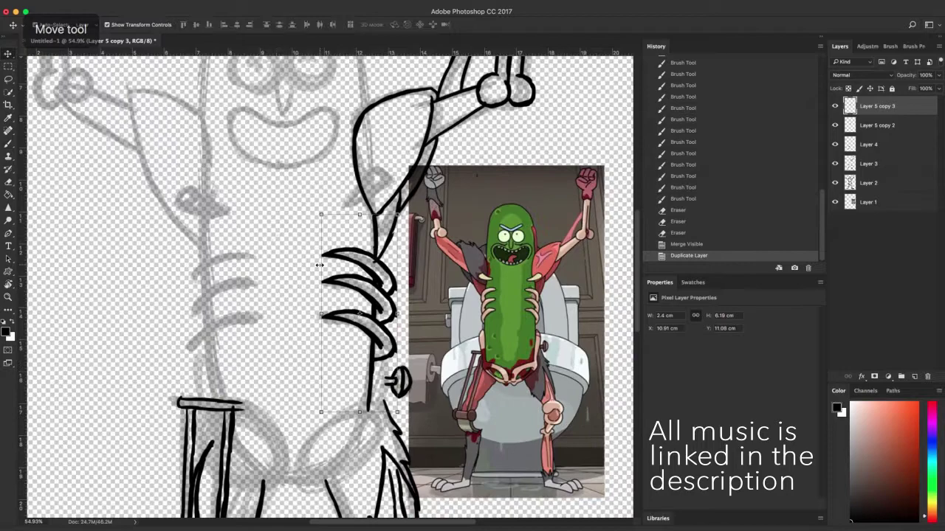
{"action": "left_click_drag", "start_coordinate": [397, 313], "coordinate": [175, 315]}
{"action": "type", "text": "1"}
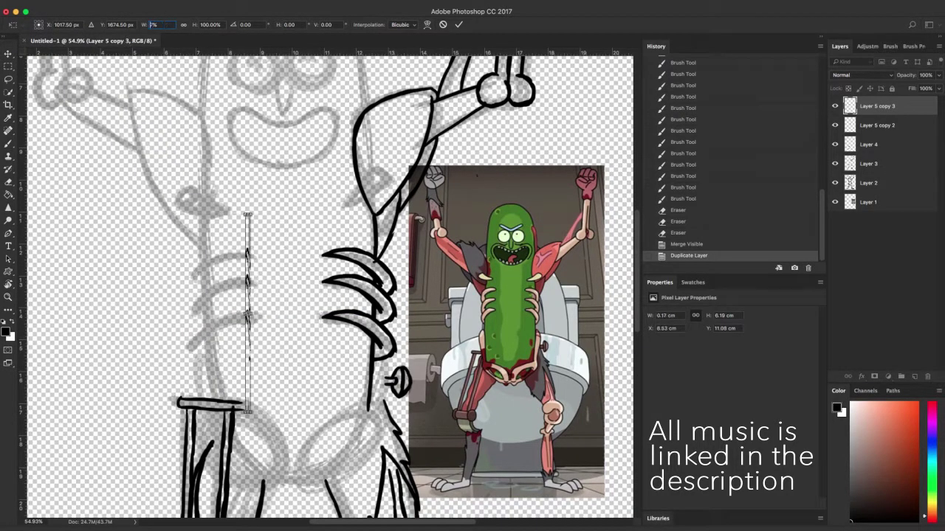
{"action": "key", "text": "BackSpace"}
{"action": "type", "text": "-100"}
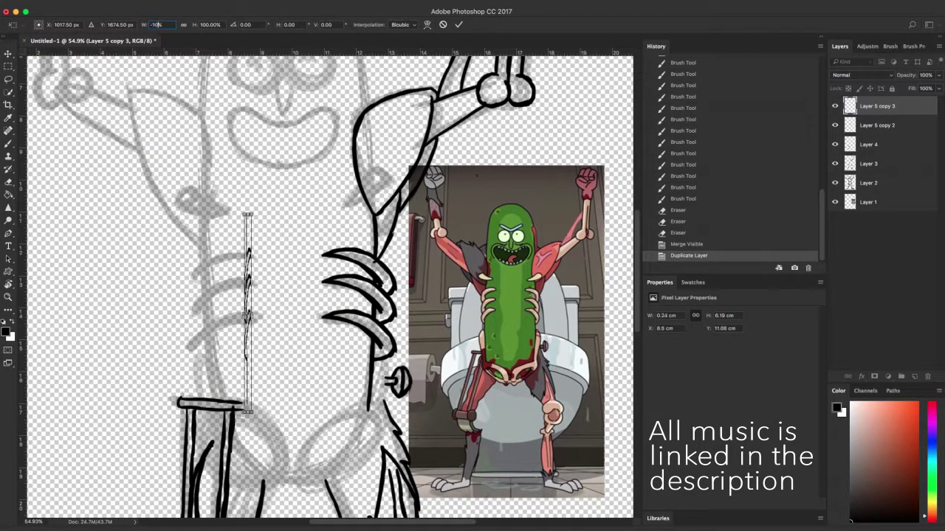
{"action": "key", "text": "Return"}
{"action": "key", "text": "Return"}
{"action": "left_click_drag", "start_coordinate": [251, 328], "coordinate": [221, 330]}
- Hide the reference and sketch layers and merge all the inked layers into one
{"action": "left_click", "coordinate": [868, 264]}
{"action": "left_click", "coordinate": [835, 202]}
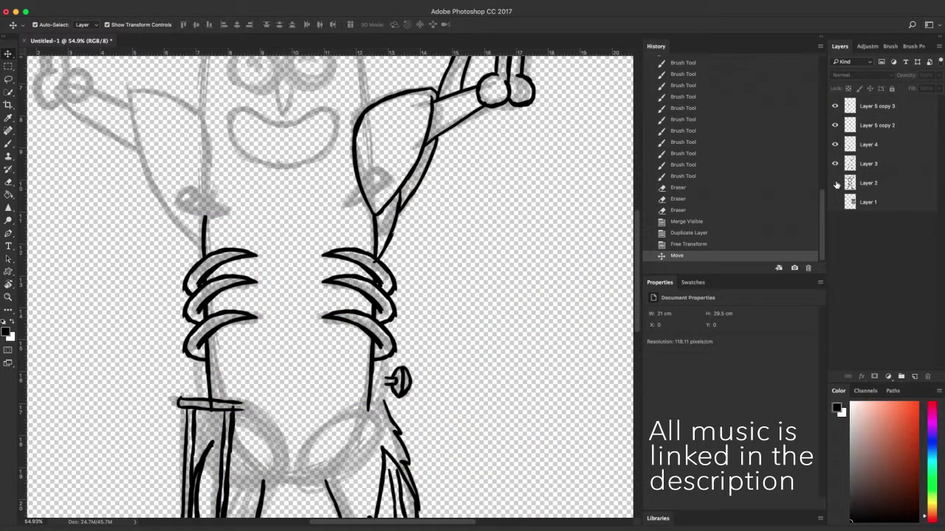
{"action": "left_click", "coordinate": [836, 183]}
{"action": "right_click", "coordinate": [871, 144]}
{"action": "left_click", "coordinate": [782, 399]}
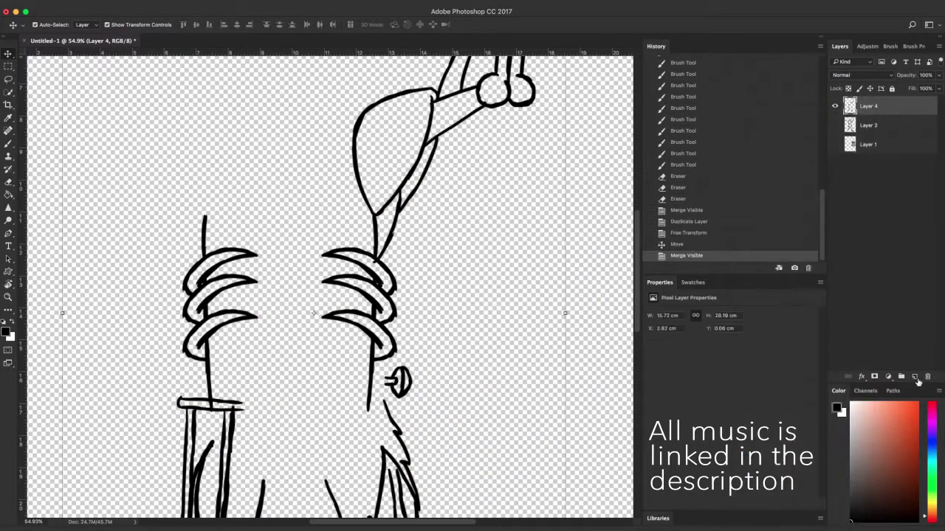
- Add a new layer, show the sketch and reference again, and ink the right pelvis bone with its oval opening and upper knob
{"action": "left_click", "coordinate": [916, 378]}
{"action": "left_click", "coordinate": [835, 145]}
{"action": "left_click", "coordinate": [836, 164]}
{"action": "key", "text": "space"}
{"action": "left_click_drag", "start_coordinate": [376, 480], "coordinate": [359, 422]}
{"action": "key", "text": "b"}
{"action": "left_click_drag", "start_coordinate": [285, 409], "coordinate": [289, 392]}
{"action": "left_click_drag", "start_coordinate": [286, 401], "coordinate": [311, 365]}
{"action": "left_click_drag", "start_coordinate": [303, 372], "coordinate": [324, 357]}
{"action": "left_click_drag", "start_coordinate": [313, 363], "coordinate": [338, 352]}
{"action": "left_click_drag", "start_coordinate": [326, 357], "coordinate": [352, 348]}
{"action": "mouse_move", "coordinate": [342, 351]}
{"action": "left_mouse_down"}
{"action": "mouse_move", "coordinate": [340, 394]}
{"action": "mouse_move", "coordinate": [353, 325]}
{"action": "left_mouse_up"}
{"action": "mouse_move", "coordinate": [352, 332]}
{"action": "left_mouse_down"}
{"action": "mouse_move", "coordinate": [355, 310]}
{"action": "mouse_move", "coordinate": [354, 322]}
{"action": "left_mouse_up"}
{"action": "mouse_move", "coordinate": [355, 309]}
{"action": "left_mouse_down"}
{"action": "mouse_move", "coordinate": [368, 392]}
{"action": "mouse_move", "coordinate": [357, 327]}
{"action": "left_mouse_up"}
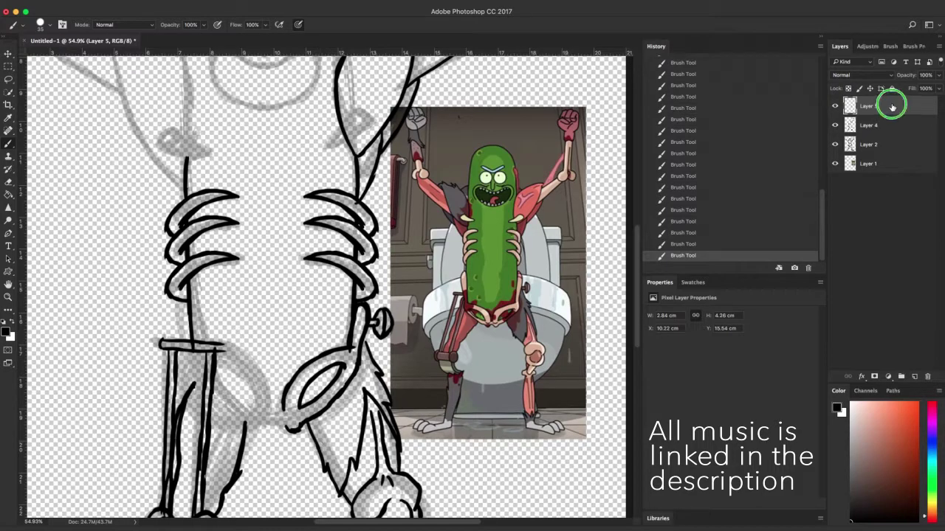
- Duplicate the pelvis bone layer, mirror the copy with a width of -100%, and place it against the original as the left half
{"action": "right_click", "coordinate": [890, 107]}
{"action": "left_click", "coordinate": [797, 146]}
{"action": "key", "text": "ctrl+t"}
{"action": "left_click_drag", "start_coordinate": [391, 367], "coordinate": [210, 367]}
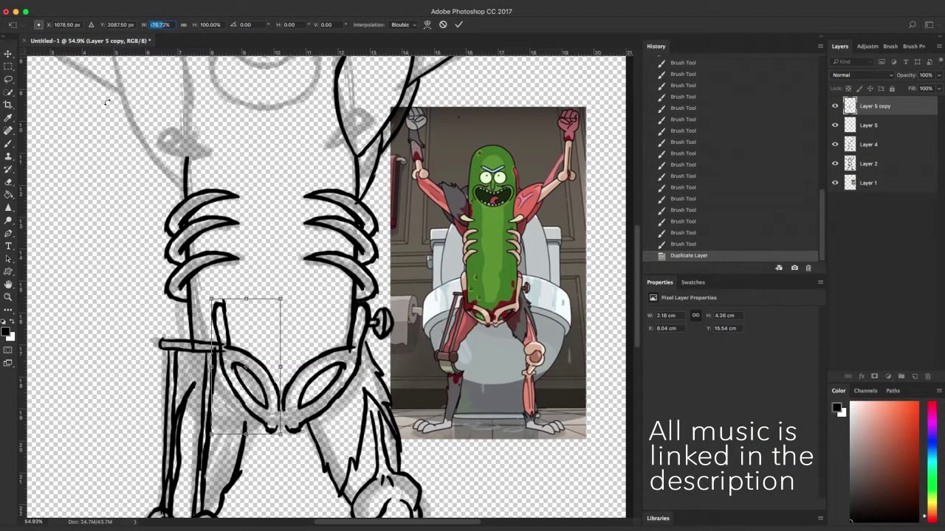
{"action": "type", "text": "2"}
{"action": "type", "text": "00"}
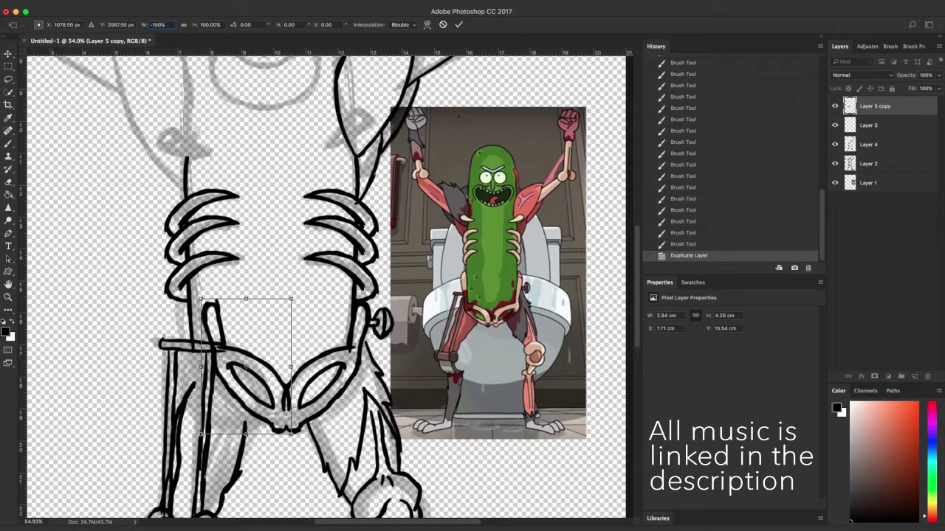
{"action": "left_click", "coordinate": [458, 24]}
{"action": "left_click_drag", "start_coordinate": [246, 367], "coordinate": [272, 366]}
{"action": "left_click", "coordinate": [458, 24]}
{"action": "left_click", "coordinate": [294, 379]}
{"action": "left_click", "coordinate": [458, 25]}
- Ink the short lines that join the two pelvis halves at the centre
{"action": "key", "text": "b"}
{"action": "key", "text": "super+equal"}
{"action": "left_click_drag", "start_coordinate": [277, 397], "coordinate": [297, 393]}
{"action": "left_click_drag", "start_coordinate": [223, 392], "coordinate": [245, 396]}
{"action": "left_click_drag", "start_coordinate": [228, 394], "coordinate": [265, 380]}
{"action": "left_click_drag", "start_coordinate": [248, 417], "coordinate": [272, 417]}
{"action": "scroll", "coordinate": [260, 428], "scroll_direction": "down", "scroll_amount": 3}
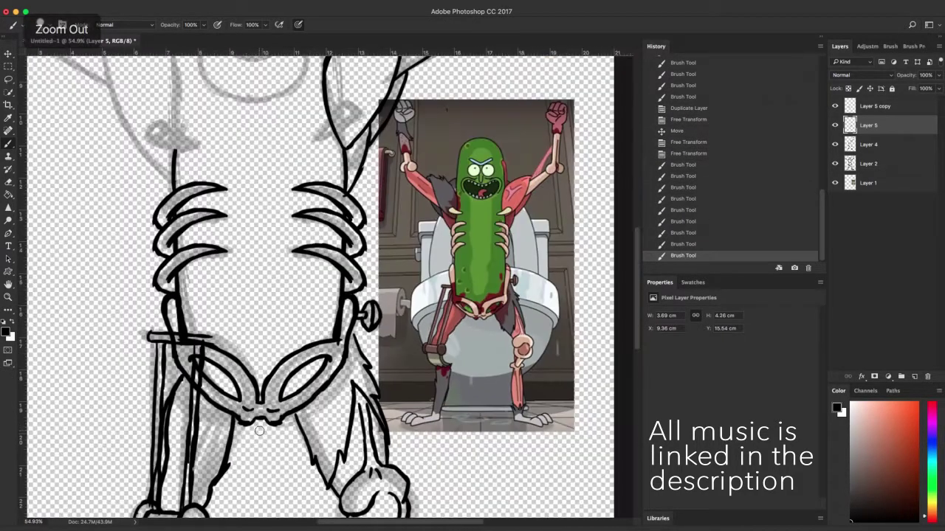
- On Layer 4, erase the torso and leg lines overlapping the pelvis and touch up the outlines around the hips
{"action": "left_click", "coordinate": [870, 145]}
{"action": "left_click", "coordinate": [835, 145]}
{"action": "left_click", "coordinate": [835, 144]}
{"action": "left_click_drag", "start_coordinate": [198, 341], "coordinate": [184, 308]}
{"action": "left_click_drag", "start_coordinate": [333, 313], "coordinate": [332, 350]}
{"action": "left_click_drag", "start_coordinate": [199, 362], "coordinate": [194, 385]}
{"action": "left_click_drag", "start_coordinate": [351, 331], "coordinate": [356, 338]}
{"action": "left_click_drag", "start_coordinate": [352, 334], "coordinate": [370, 366]}
{"action": "left_click_drag", "start_coordinate": [298, 415], "coordinate": [294, 404]}
- Hide the sketch and reference layers and merge the pelvis layers with the rest of the ink
{"action": "key", "text": "super+minus"}
{"action": "key", "text": "super+minus"}
{"action": "key", "text": "super+minus"}
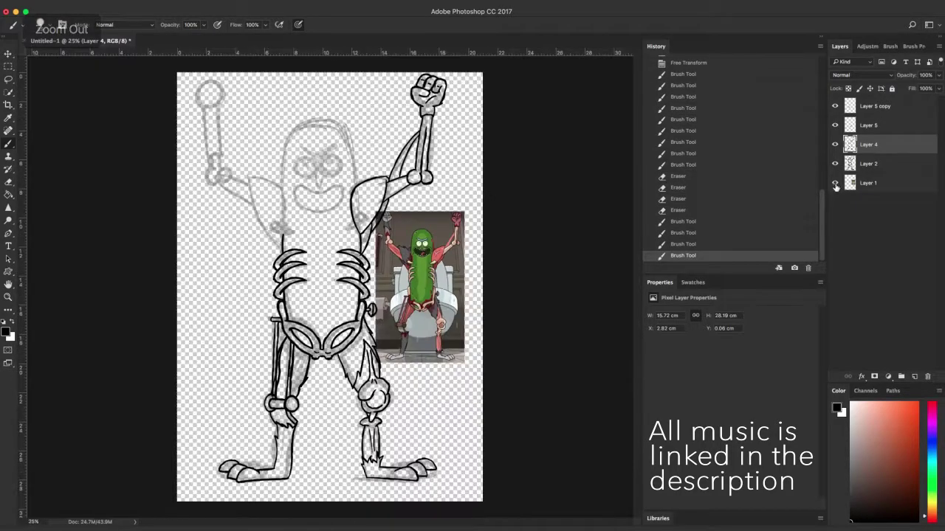
{"action": "left_click", "coordinate": [835, 183]}
{"action": "left_click", "coordinate": [834, 163]}
{"action": "right_click", "coordinate": [878, 145]}
{"action": "left_click", "coordinate": [827, 399]}
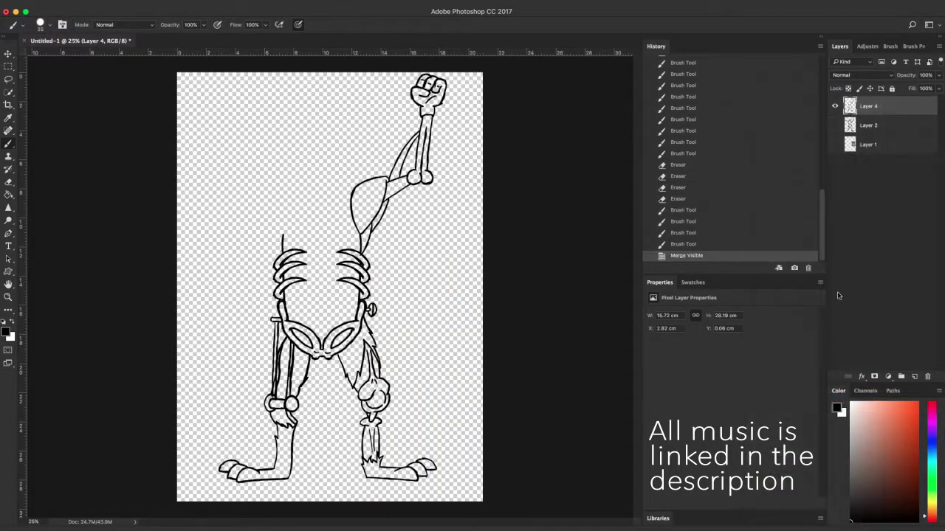
- Show the sketch and reference, add a new layer, and ink the left shoulder's outer edge from the ribs up to its top corner
{"action": "left_click", "coordinate": [835, 125]}
{"action": "left_click", "coordinate": [835, 145]}
{"action": "left_click", "coordinate": [914, 377]}
{"action": "key", "text": "super+plus"}
{"action": "key", "text": "super+plus"}
{"action": "key", "text": "super+plus"}
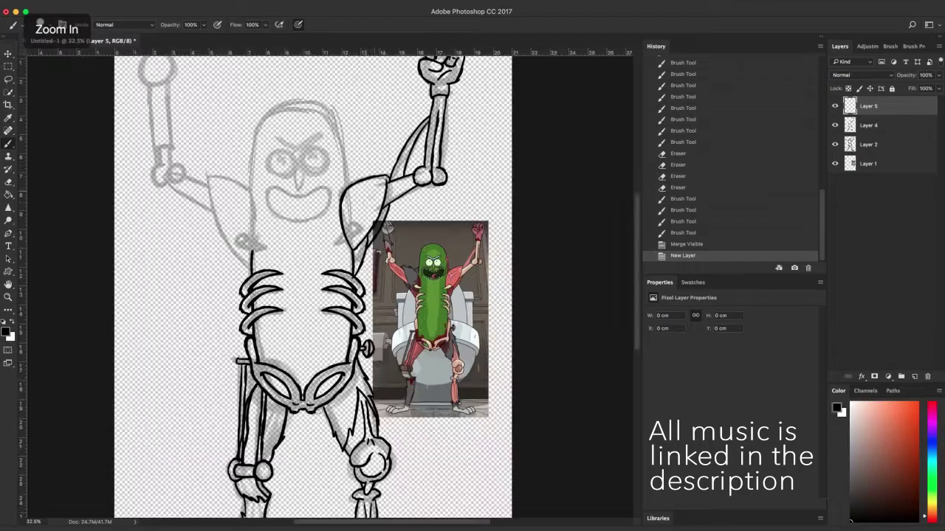
{"action": "key", "text": "super+plus"}
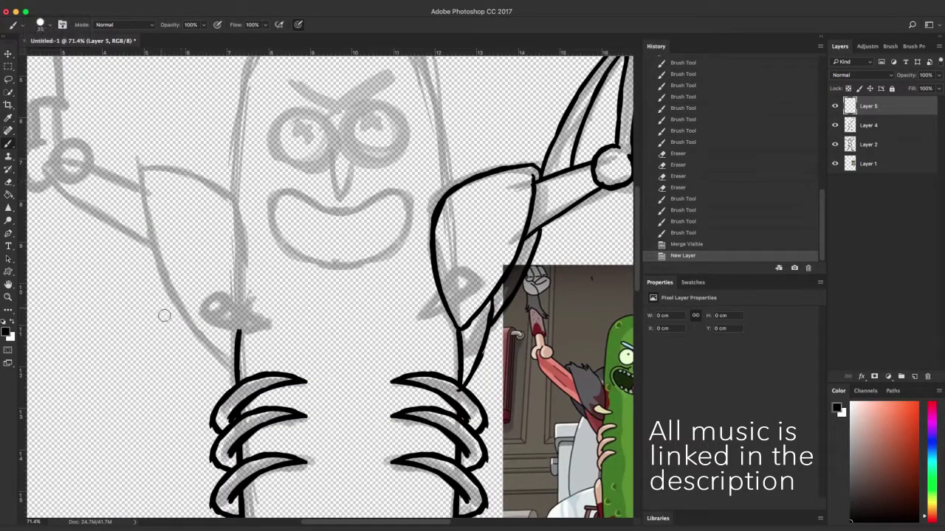
{"action": "mouse_move", "coordinate": [234, 389]}
{"action": "left_mouse_down"}
{"action": "mouse_move", "coordinate": [199, 357]}
{"action": "mouse_move", "coordinate": [154, 267]}
{"action": "mouse_move", "coordinate": [142, 198]}
{"action": "left_mouse_up"}
{"action": "left_click_drag", "start_coordinate": [133, 176], "coordinate": [141, 193]}
{"action": "left_click_drag", "start_coordinate": [133, 174], "coordinate": [141, 189]}
{"action": "mouse_move", "coordinate": [134, 177]}
{"action": "left_mouse_down"}
{"action": "mouse_move", "coordinate": [142, 197]}
{"action": "mouse_move", "coordinate": [135, 167]}
{"action": "left_mouse_up"}
{"action": "left_click_drag", "start_coordinate": [133, 167], "coordinate": [168, 166]}
{"action": "mouse_move", "coordinate": [240, 236]}
{"action": "left_mouse_down"}
{"action": "mouse_move", "coordinate": [182, 170]}
{"action": "mouse_move", "coordinate": [240, 236]}
{"action": "left_mouse_up"}
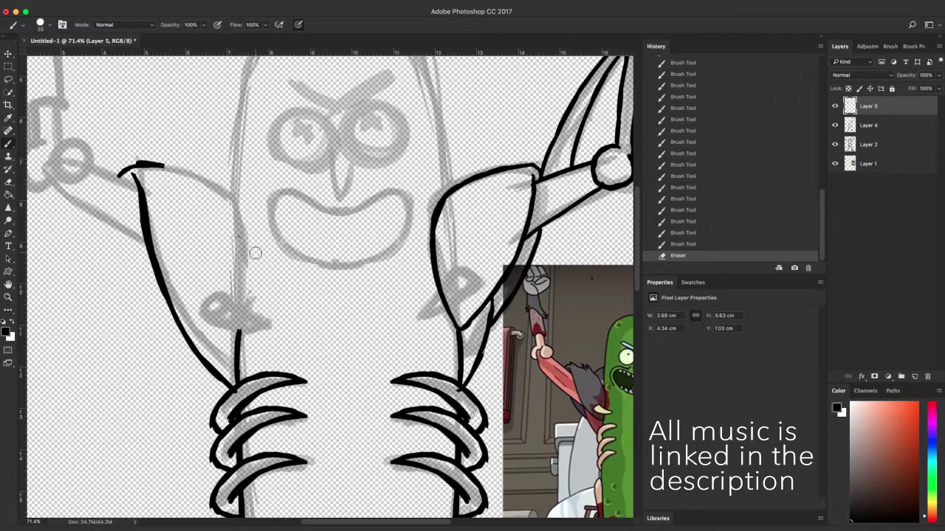
- Rotate the canvas to ink the left shoulder's top and inner edge down to the ribs, then reset the view
{"action": "key", "text": "r"}
{"action": "mouse_move", "coordinate": [273, 347]}
{"action": "left_mouse_down"}
{"action": "mouse_move", "coordinate": [279, 249]}
{"action": "mouse_move", "coordinate": [170, 407]}
{"action": "mouse_move", "coordinate": [351, 463]}
{"action": "mouse_move", "coordinate": [407, 444]}
{"action": "left_mouse_up"}
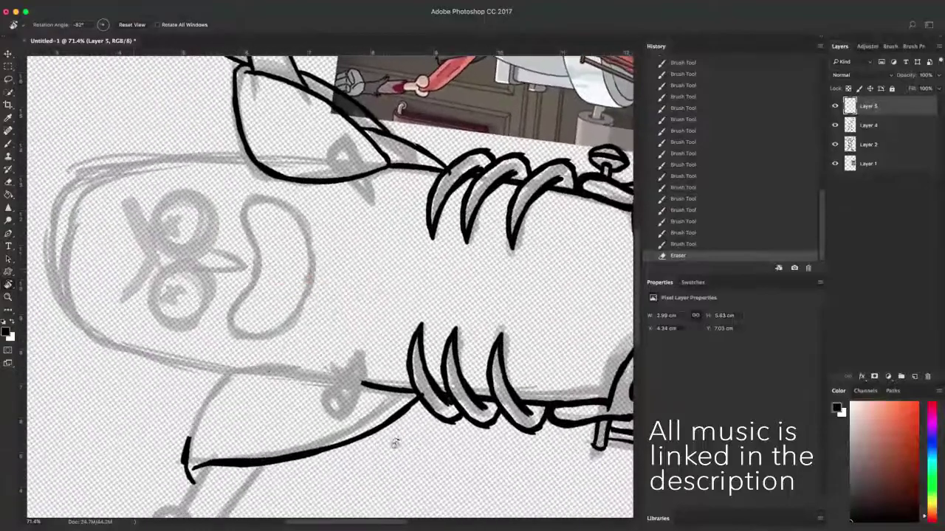
{"action": "key", "text": "h"}
{"action": "left_click_drag", "start_coordinate": [280, 424], "coordinate": [293, 411]}
{"action": "key", "text": "b"}
{"action": "left_click_drag", "start_coordinate": [199, 450], "coordinate": [223, 382]}
{"action": "left_click_drag", "start_coordinate": [209, 402], "coordinate": [235, 371]}
{"action": "left_click_drag", "start_coordinate": [226, 378], "coordinate": [260, 358]}
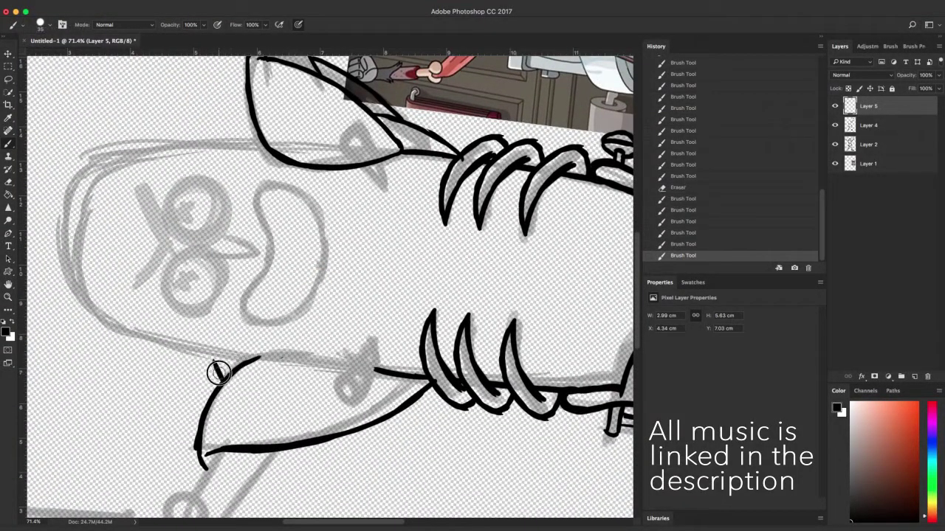
{"action": "key", "text": "r"}
{"action": "mouse_move", "coordinate": [374, 371]}
{"action": "left_mouse_down"}
{"action": "mouse_move", "coordinate": [426, 394]}
{"action": "mouse_move", "coordinate": [463, 348]}
{"action": "left_mouse_up"}
{"action": "key", "text": "b"}
{"action": "mouse_move", "coordinate": [337, 400]}
{"action": "left_mouse_down"}
{"action": "mouse_move", "coordinate": [347, 375]}
{"action": "mouse_move", "coordinate": [459, 272]}
{"action": "left_mouse_up"}
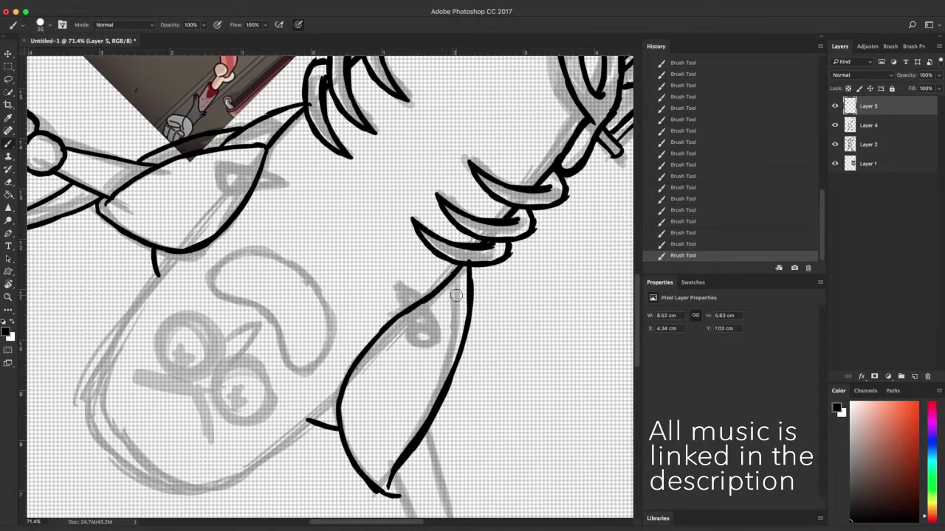
{"action": "key", "text": "r"}
{"action": "key", "text": "Escape"}
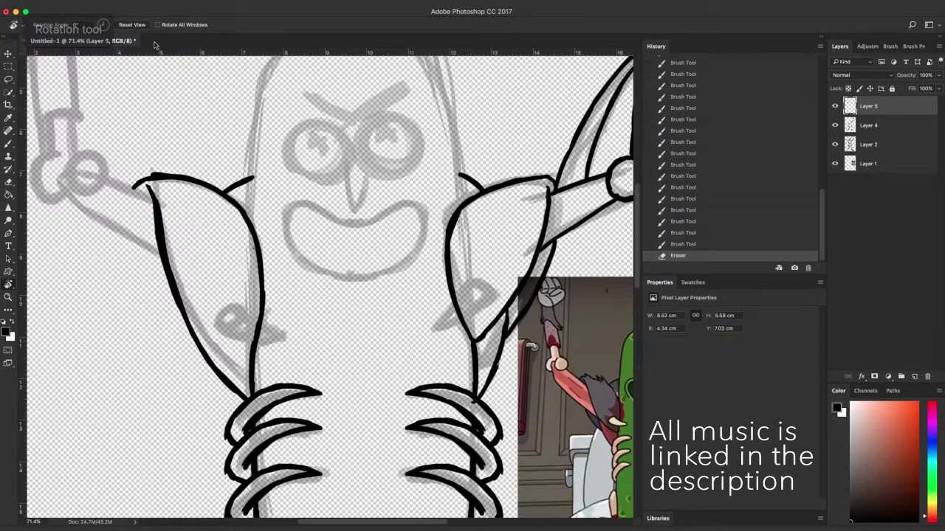
- Ink the curved muscle outlines below the left shoulder, reaching down to the top rib
{"action": "key", "text": "super+minus"}
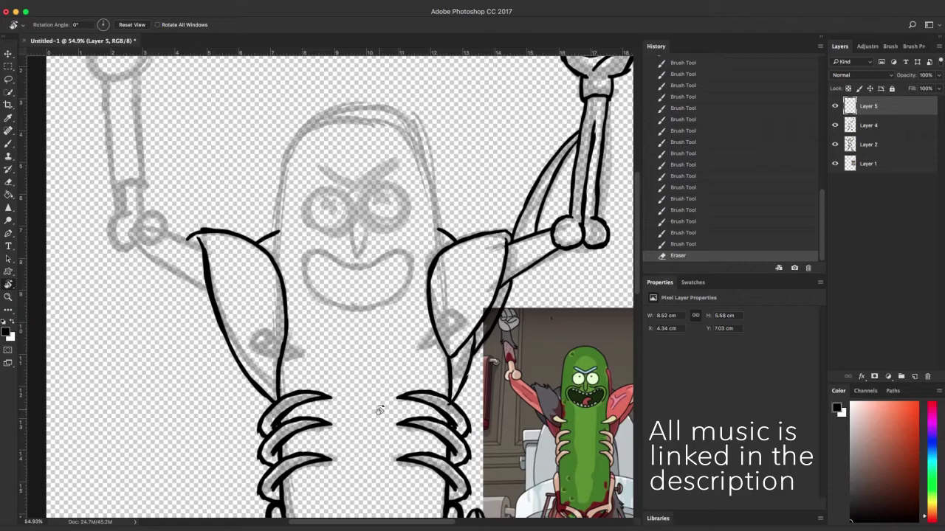
{"action": "key", "text": "b"}
{"action": "left_click_drag", "start_coordinate": [279, 379], "coordinate": [233, 343]}
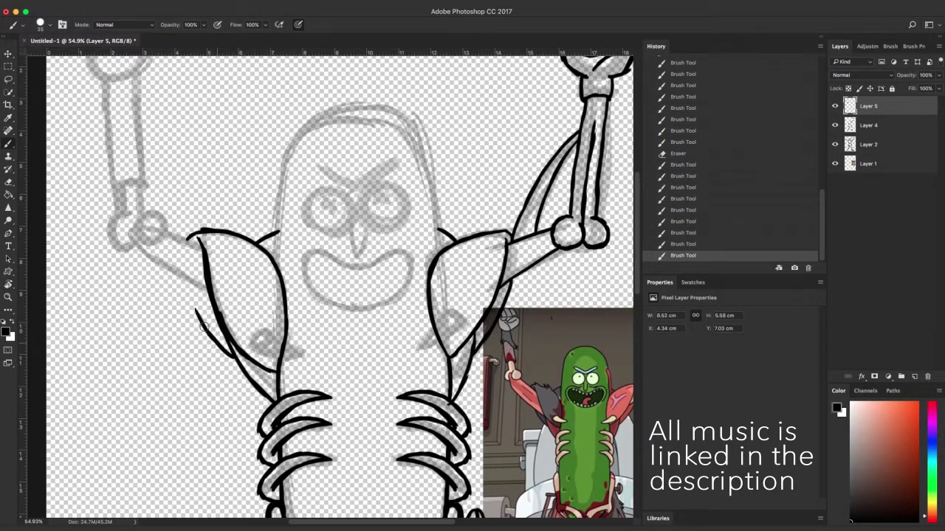
{"action": "left_click_drag", "start_coordinate": [255, 383], "coordinate": [219, 340]}
{"action": "left_click_drag", "start_coordinate": [261, 391], "coordinate": [280, 406]}
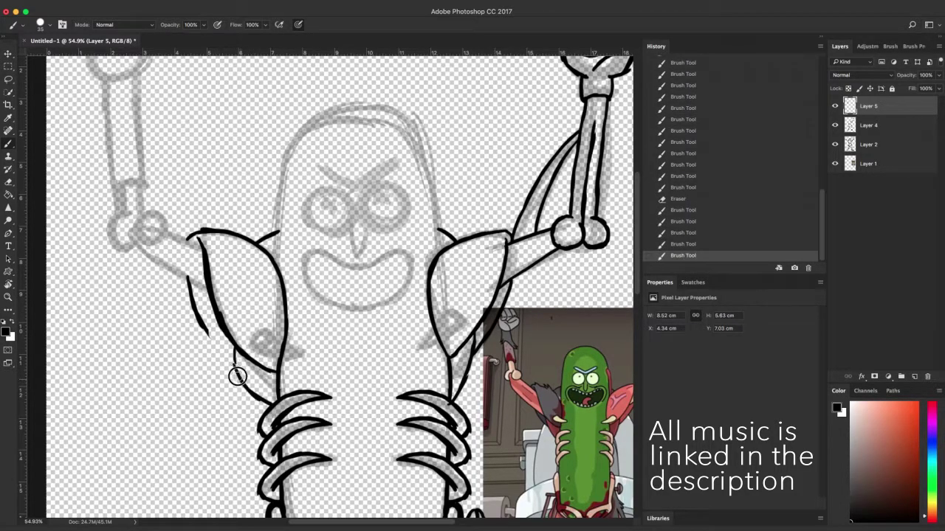
- Add a new layer, rotate the canvas, and ink the left upper arm from the shoulder to the elbow
{"action": "left_click", "coordinate": [914, 377]}
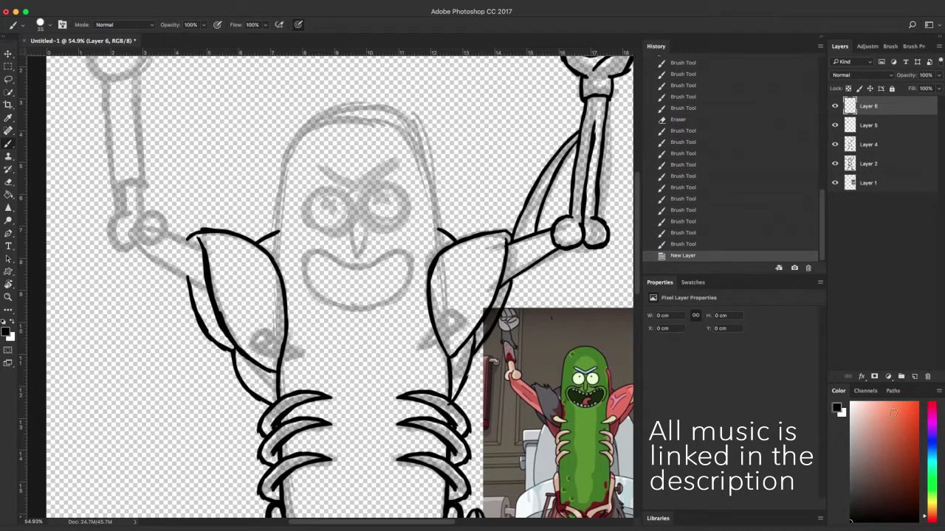
{"action": "key", "text": "r"}
{"action": "mouse_move", "coordinate": [369, 400]}
{"action": "left_mouse_down"}
{"action": "mouse_move", "coordinate": [524, 291]}
{"action": "mouse_move", "coordinate": [513, 225]}
{"action": "left_mouse_up"}
{"action": "key", "text": "b"}
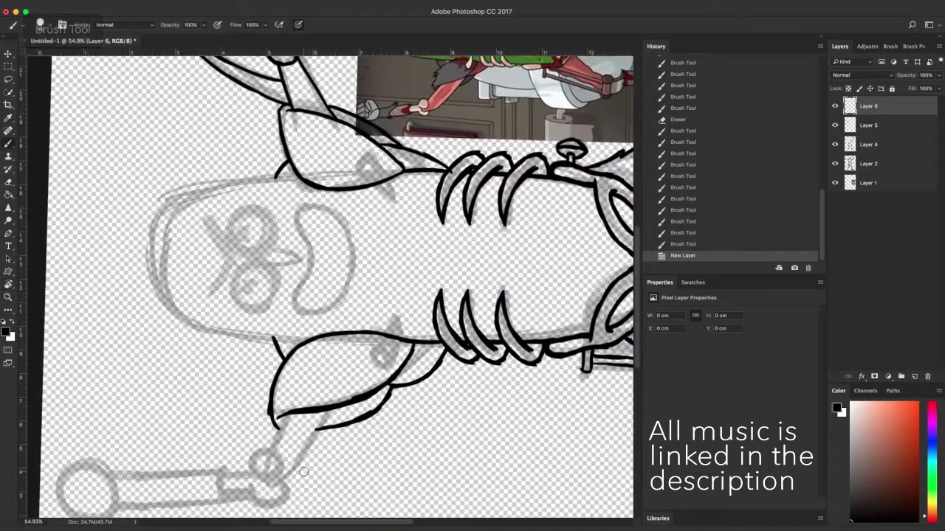
{"action": "mouse_move", "coordinate": [287, 423]}
{"action": "left_mouse_down"}
{"action": "mouse_move", "coordinate": [269, 450]}
{"action": "mouse_move", "coordinate": [296, 470]}
{"action": "left_mouse_up"}
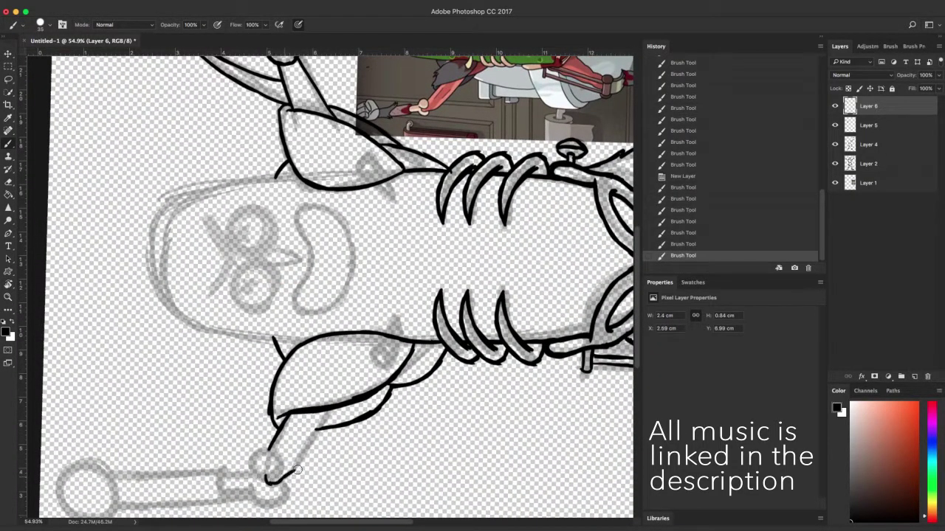
- Add another layer, reset the canvas rotation, and ink the two round bone knobs of the left elbow
{"action": "left_click", "coordinate": [914, 377]}
{"action": "key", "text": "r"}
{"action": "left_click", "coordinate": [134, 24]}
{"action": "key", "text": "h"}
{"action": "left_click_drag", "start_coordinate": [248, 321], "coordinate": [332, 372]}
{"action": "key", "text": "super+plus"}
{"action": "key", "text": "b"}
{"action": "key", "text": "ctrl+minus"}
{"action": "scroll", "coordinate": [210, 339], "scroll_direction": "up", "scroll_amount": 8}
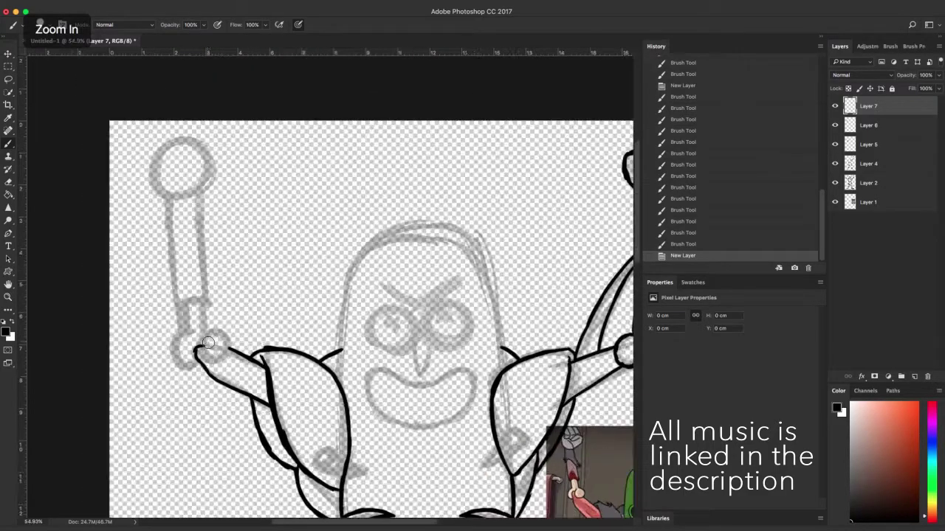
{"action": "left_click_drag", "start_coordinate": [200, 338], "coordinate": [199, 352]}
{"action": "left_click_drag", "start_coordinate": [200, 349], "coordinate": [203, 364]}
{"action": "mouse_move", "coordinate": [217, 320]}
{"action": "left_mouse_down"}
{"action": "mouse_move", "coordinate": [228, 318]}
{"action": "mouse_move", "coordinate": [256, 359]}
{"action": "mouse_move", "coordinate": [212, 337]}
{"action": "mouse_move", "coordinate": [261, 344]}
{"action": "mouse_move", "coordinate": [203, 362]}
{"action": "mouse_move", "coordinate": [199, 376]}
{"action": "left_mouse_up"}
{"action": "left_click_drag", "start_coordinate": [134, 349], "coordinate": [151, 378]}
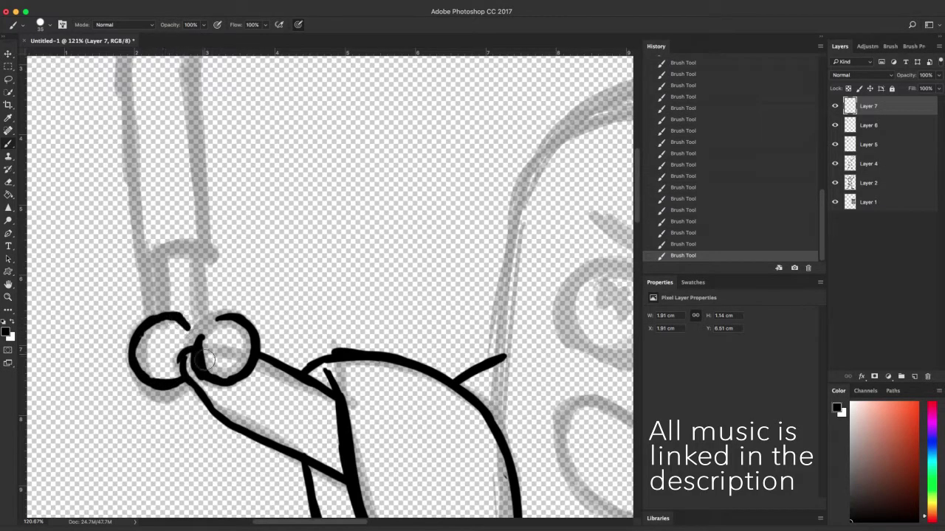
- Ink both edges of the short forearm bone above the left elbow and strengthen the right knob's outline
{"action": "key", "text": "super+minus"}
{"action": "key", "text": "super+plus"}
{"action": "left_click_drag", "start_coordinate": [171, 399], "coordinate": [162, 352]}
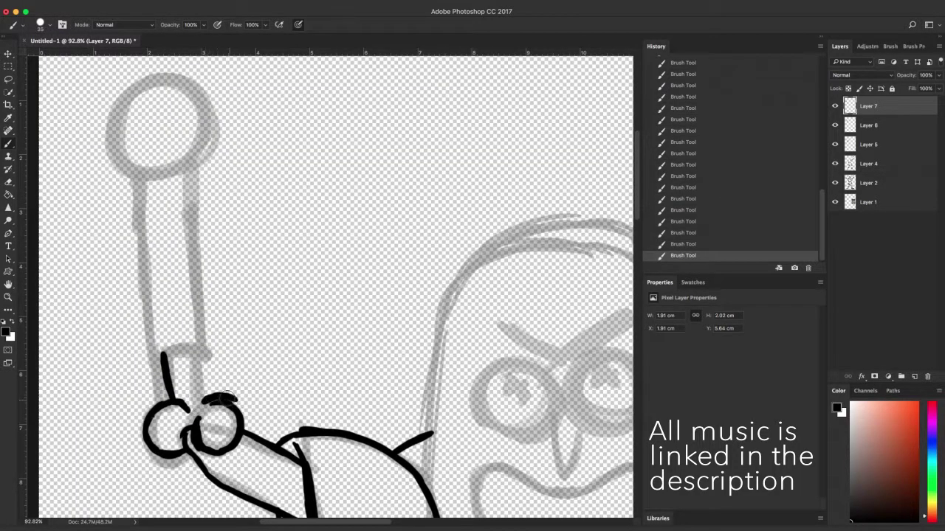
{"action": "mouse_move", "coordinate": [244, 417]}
{"action": "left_mouse_down"}
{"action": "mouse_move", "coordinate": [236, 424]}
{"action": "mouse_move", "coordinate": [194, 393]}
{"action": "left_mouse_up"}
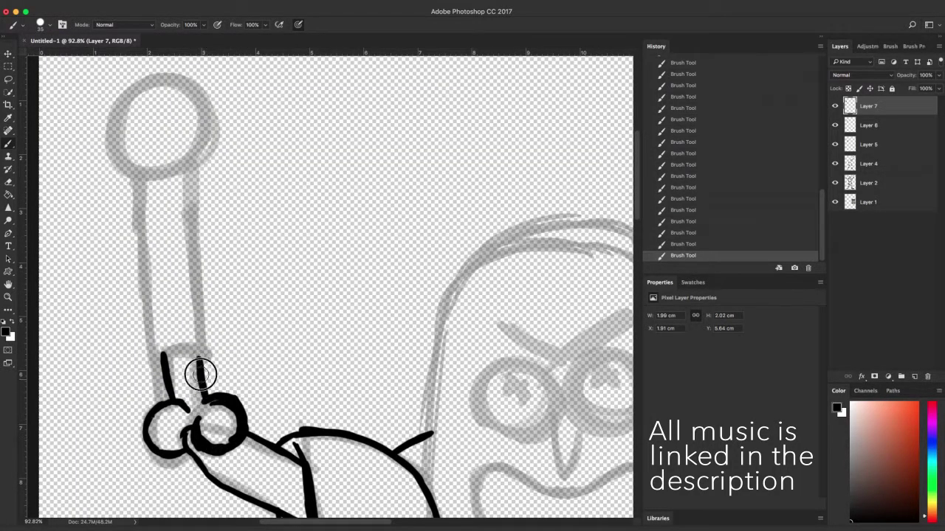
- Move the reference image on Layer 1 up beside the sketched left forearm and fist
{"action": "scroll", "coordinate": [148, 431], "scroll_direction": "down", "scroll_amount": 8}
{"action": "scroll", "coordinate": [328, 392], "scroll_direction": "down", "scroll_amount": 3}
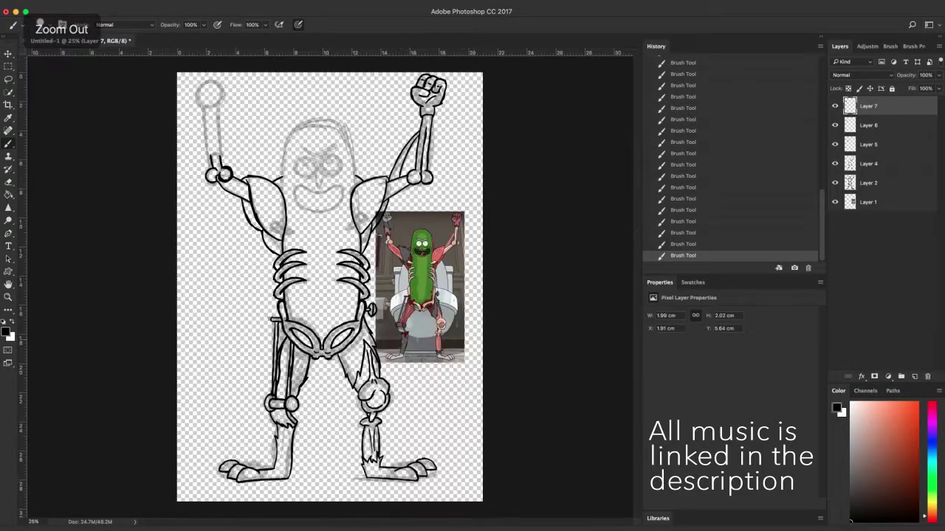
{"action": "left_click", "coordinate": [868, 203]}
{"action": "key", "text": "v"}
{"action": "left_click_drag", "start_coordinate": [373, 284], "coordinate": [249, 158]}
{"action": "key", "text": "super+plus"}
{"action": "key", "text": "super+plus"}
{"action": "key", "text": "super+plus"}
{"action": "key", "text": "super+plus"}
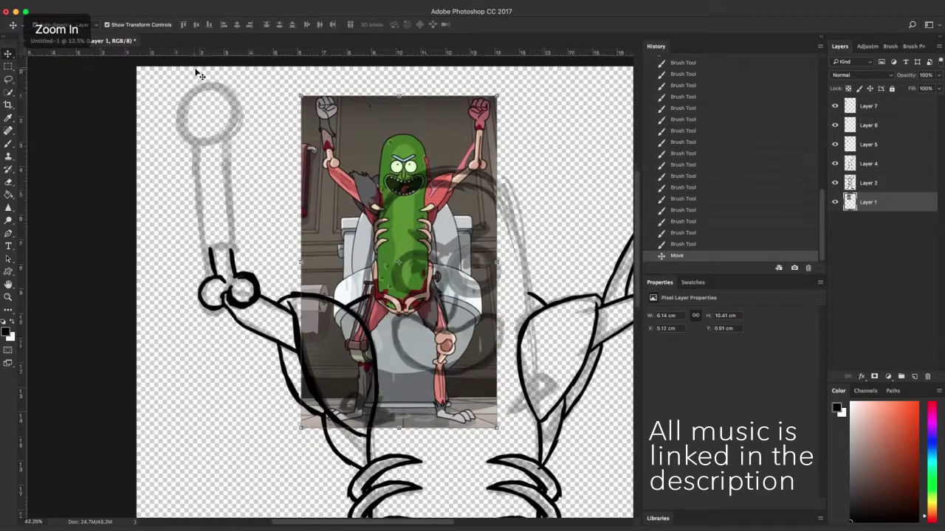
{"action": "key", "text": "super+plus"}
{"action": "key", "text": "b"}
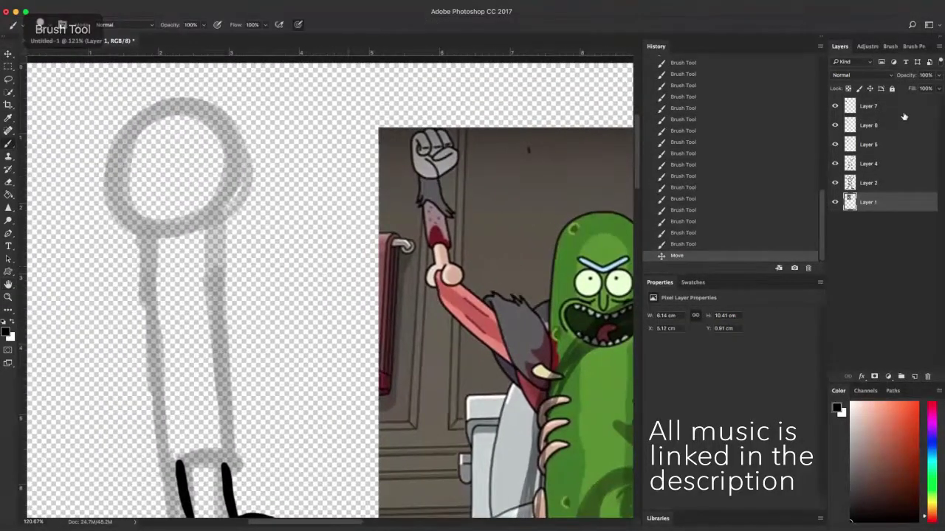
- Add a new layer on top and ink the lower-left corner of the left forearm, discarding the extra strokes along its lower edge
{"action": "key", "text": "alt+period"}
{"action": "left_click", "coordinate": [915, 377]}
{"action": "left_click_drag", "start_coordinate": [178, 470], "coordinate": [162, 459]}
{"action": "mouse_move", "coordinate": [162, 460]}
{"action": "left_mouse_down"}
{"action": "mouse_move", "coordinate": [166, 446]}
{"action": "mouse_move", "coordinate": [197, 435]}
{"action": "left_mouse_up"}
{"action": "left_click_drag", "start_coordinate": [184, 437], "coordinate": [239, 442]}
{"action": "key", "text": "super+z"}
{"action": "key", "text": "super+z"}
{"action": "key", "text": "super+z"}
{"action": "left_click", "coordinate": [704, 231]}
{"action": "left_click", "coordinate": [705, 222]}
{"action": "left_click", "coordinate": [808, 268]}
{"action": "left_click", "coordinate": [549, 178]}
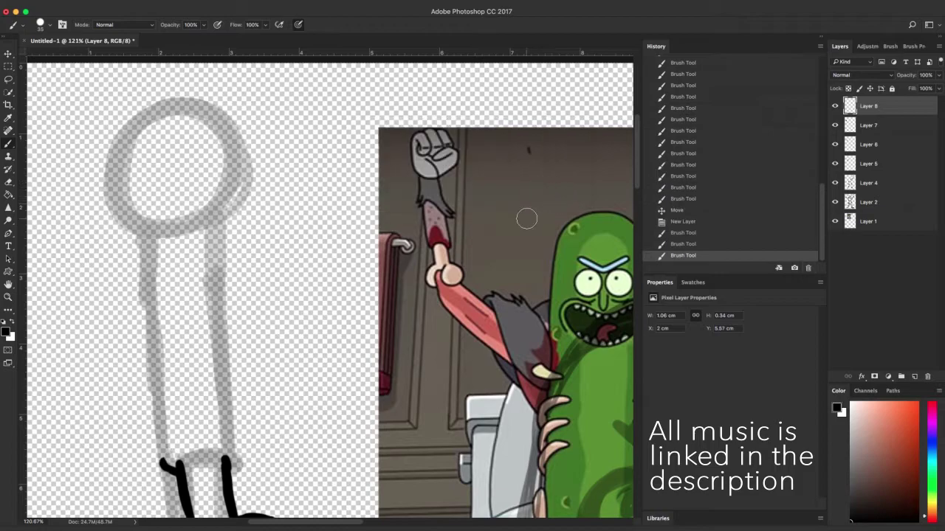
- Ink both sides of the left forearm and the jagged torn fur between it and the sketched fist
{"action": "left_click_drag", "start_coordinate": [224, 468], "coordinate": [241, 456]}
{"action": "mouse_move", "coordinate": [172, 469]}
{"action": "left_mouse_down"}
{"action": "mouse_move", "coordinate": [152, 426]}
{"action": "mouse_move", "coordinate": [150, 291]}
{"action": "left_mouse_up"}
{"action": "left_click_drag", "start_coordinate": [242, 454], "coordinate": [225, 337]}
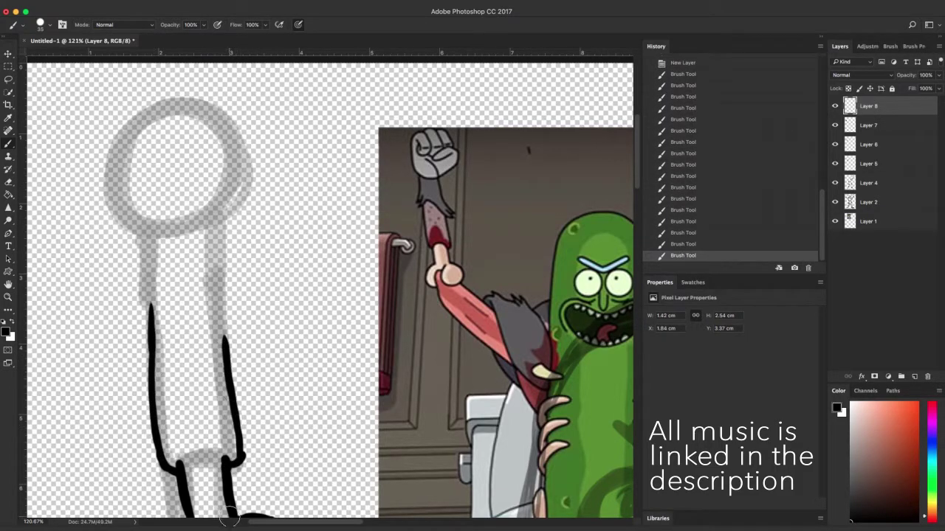
{"action": "mouse_move", "coordinate": [143, 228]}
{"action": "left_mouse_down"}
{"action": "mouse_move", "coordinate": [133, 299]}
{"action": "mouse_move", "coordinate": [224, 309]}
{"action": "left_mouse_up"}
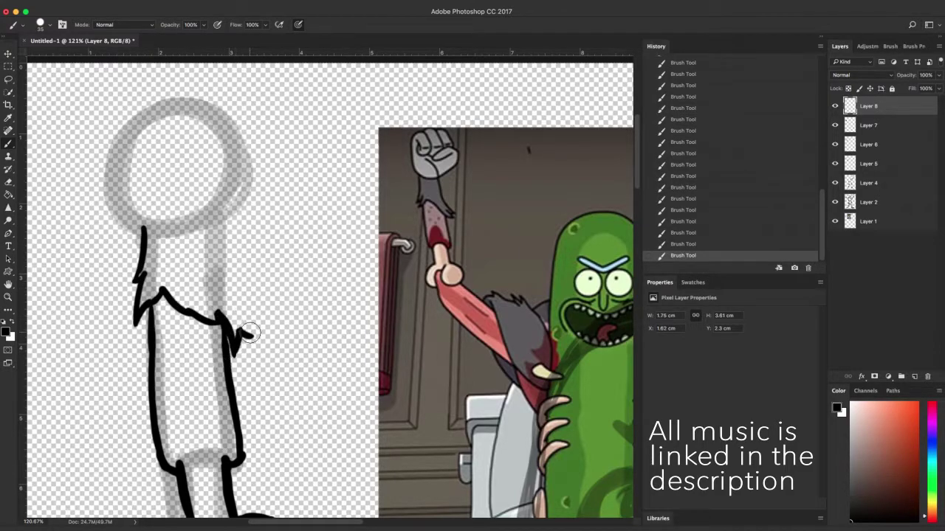
{"action": "left_click_drag", "start_coordinate": [228, 270], "coordinate": [212, 223]}
- Add a new layer and ink the thumb and outer palm edge of the left fist
{"action": "left_click", "coordinate": [914, 376]}
{"action": "mouse_move", "coordinate": [181, 172]}
{"action": "left_mouse_down"}
{"action": "mouse_move", "coordinate": [234, 135]}
{"action": "mouse_move", "coordinate": [260, 186]}
{"action": "left_mouse_up"}
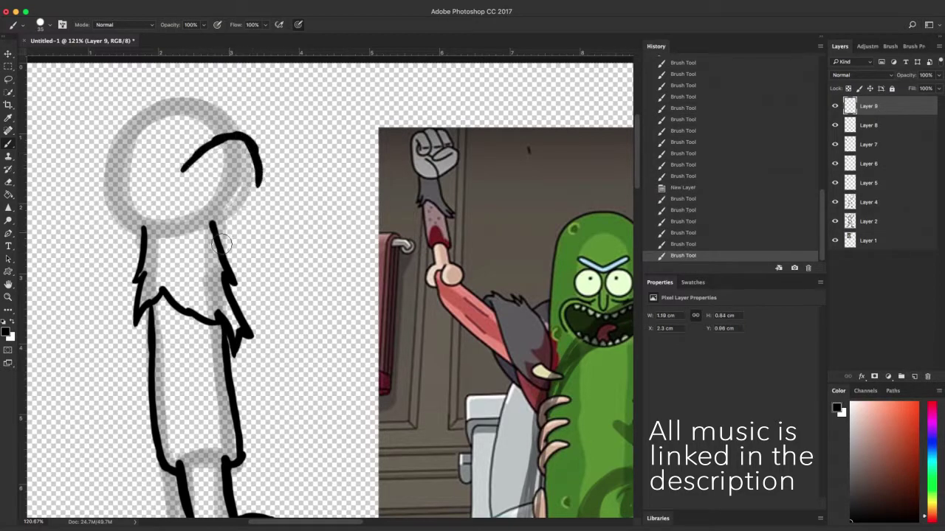
{"action": "left_click_drag", "start_coordinate": [189, 225], "coordinate": [252, 186]}
{"action": "mouse_move", "coordinate": [191, 159]}
{"action": "left_mouse_down"}
{"action": "mouse_move", "coordinate": [211, 183]}
{"action": "mouse_move", "coordinate": [227, 169]}
{"action": "left_mouse_up"}
{"action": "key", "text": "super+minus"}
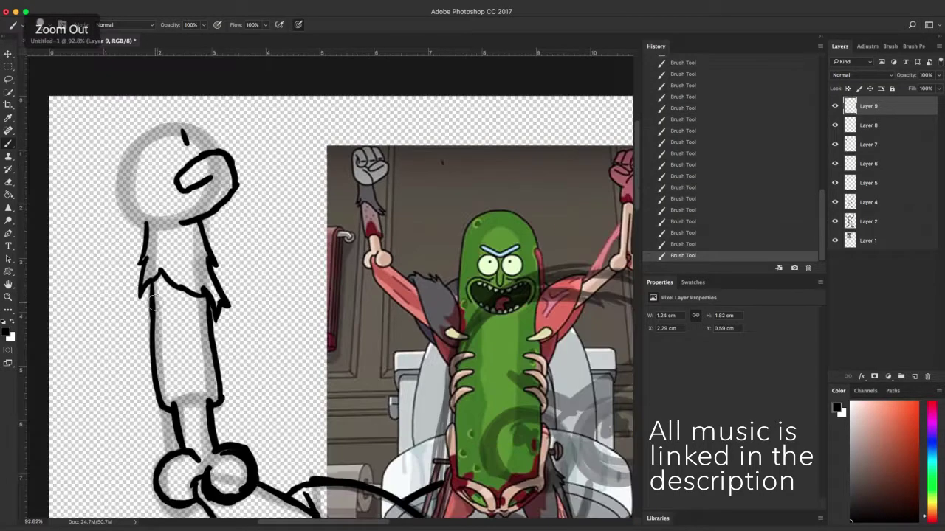
{"action": "key", "text": "super+equal"}
{"action": "key", "text": "super+z"}
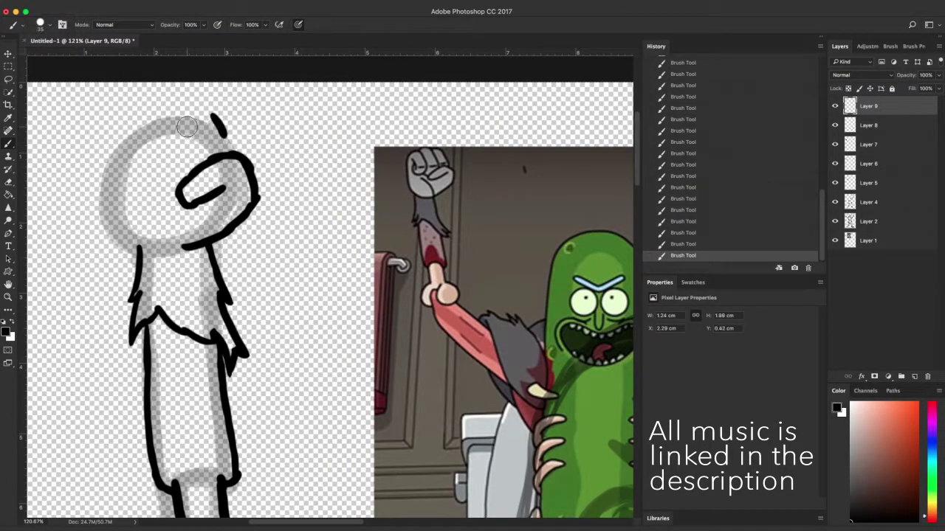
- Ink the finger divisions of the left fist and delete the last detail strokes from the history
{"action": "left_click_drag", "start_coordinate": [149, 146], "coordinate": [157, 165]}
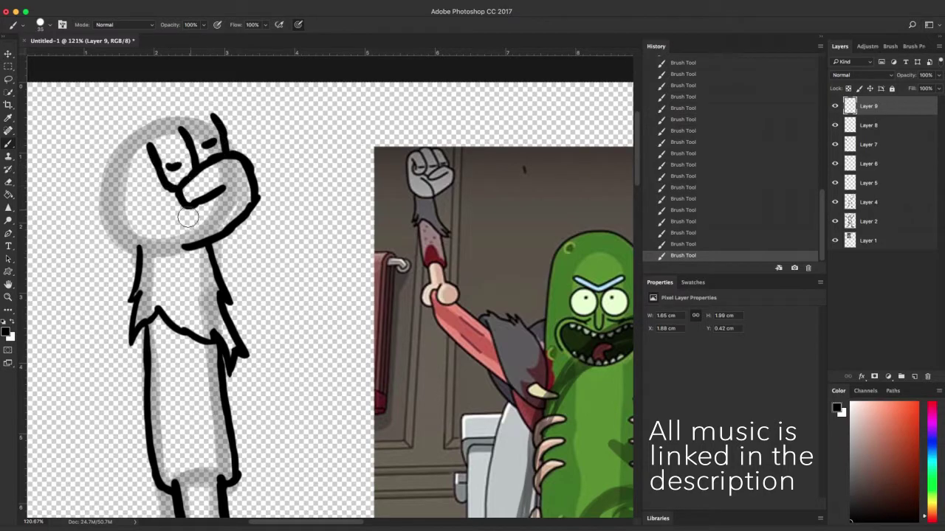
{"action": "left_click", "coordinate": [688, 233]}
{"action": "left_click", "coordinate": [690, 222]}
{"action": "left_click", "coordinate": [689, 211]}
{"action": "left_click", "coordinate": [688, 200]}
{"action": "left_click", "coordinate": [809, 268]}
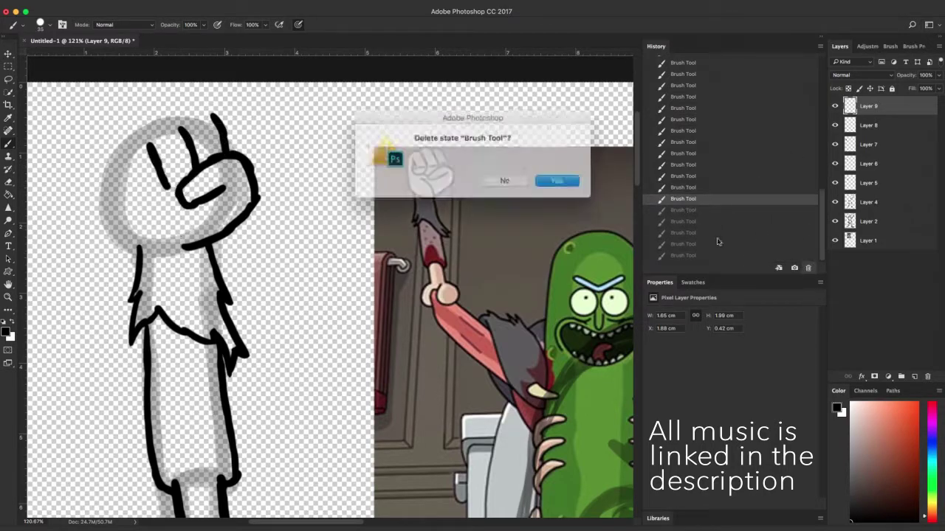
{"action": "left_click", "coordinate": [557, 182]}
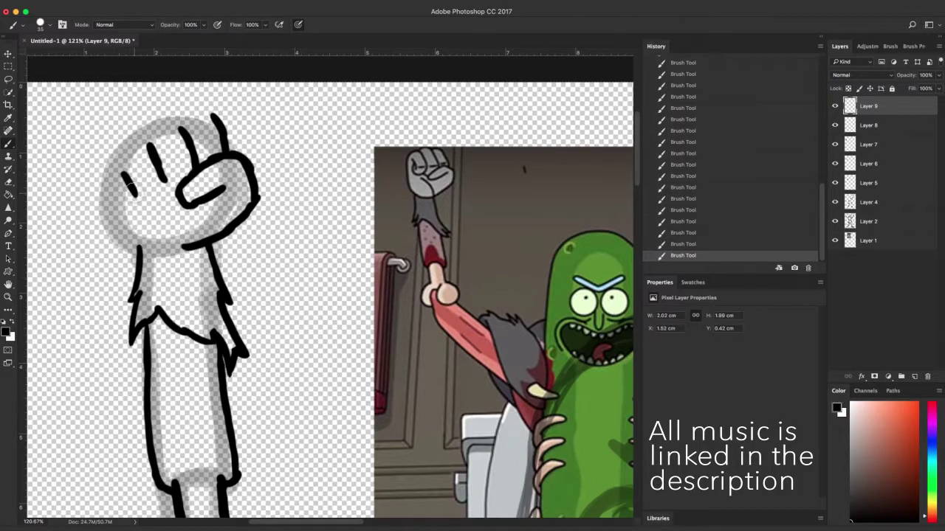
- Ink the curled finger, the knuckles and the outer contour of the left fist down to the wrist
{"action": "mouse_move", "coordinate": [121, 203]}
{"action": "left_mouse_down"}
{"action": "mouse_move", "coordinate": [152, 224]}
{"action": "mouse_move", "coordinate": [149, 200]}
{"action": "mouse_move", "coordinate": [180, 216]}
{"action": "left_mouse_up"}
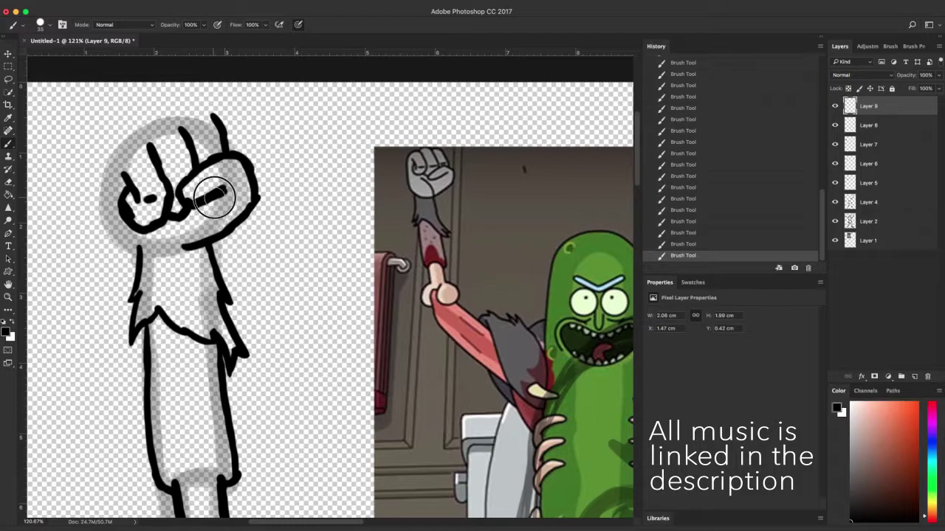
{"action": "mouse_move", "coordinate": [216, 123]}
{"action": "left_mouse_down"}
{"action": "mouse_move", "coordinate": [188, 115]}
{"action": "mouse_move", "coordinate": [138, 142]}
{"action": "mouse_move", "coordinate": [99, 180]}
{"action": "left_mouse_up"}
{"action": "mouse_move", "coordinate": [138, 252]}
{"action": "left_mouse_down"}
{"action": "mouse_move", "coordinate": [97, 180]}
{"action": "mouse_move", "coordinate": [107, 151]}
{"action": "left_mouse_up"}
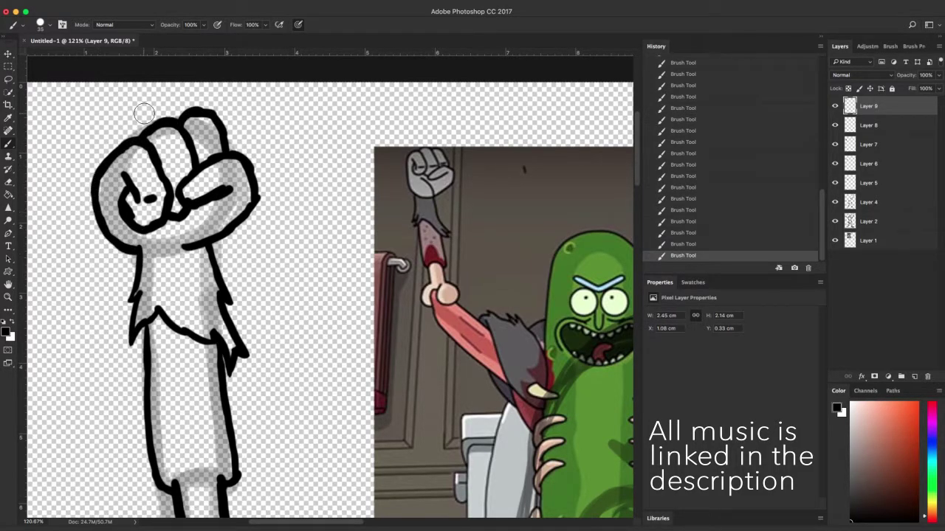
- Stretch the left fist upward to about 115% height and lower the opacity of its layer
{"action": "key", "text": "ctrl+t"}
{"action": "left_click_drag", "start_coordinate": [177, 105], "coordinate": [176, 76]}
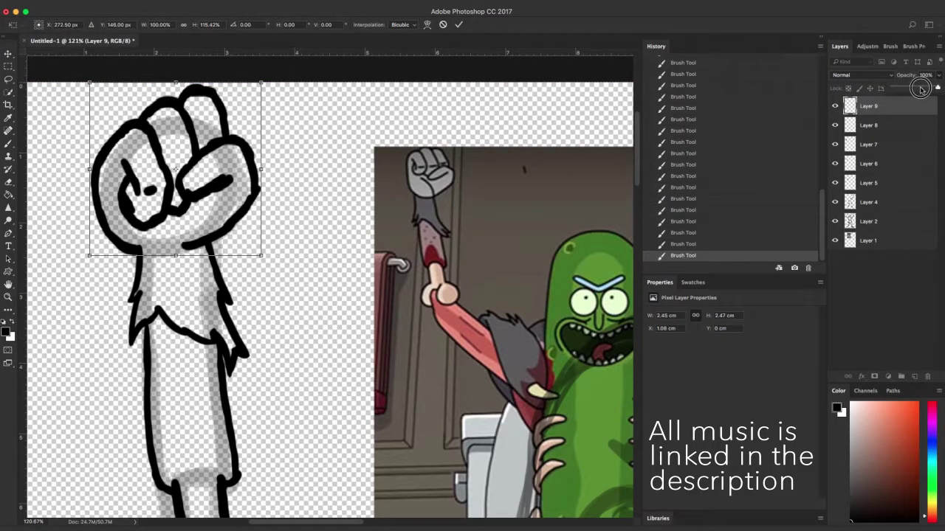
{"action": "left_click", "coordinate": [920, 89]}
- Add a new layer and re-ink the thumb and outer palm edge over the faded fist
{"action": "left_click", "coordinate": [914, 378]}
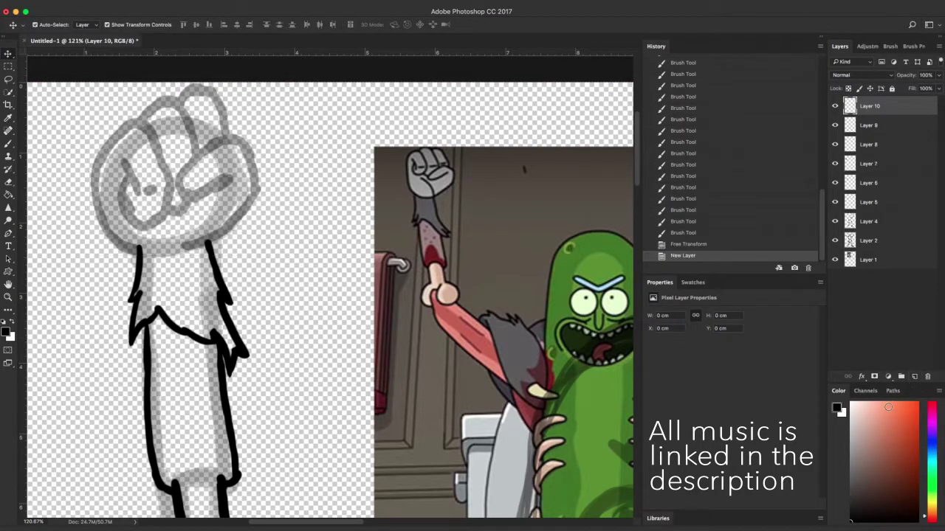
{"action": "key", "text": "b"}
{"action": "left_click_drag", "start_coordinate": [245, 145], "coordinate": [194, 159]}
{"action": "left_click_drag", "start_coordinate": [226, 139], "coordinate": [188, 168]}
{"action": "mouse_move", "coordinate": [221, 141]}
{"action": "left_mouse_down"}
{"action": "mouse_move", "coordinate": [186, 171]}
{"action": "mouse_move", "coordinate": [229, 184]}
{"action": "left_mouse_up"}
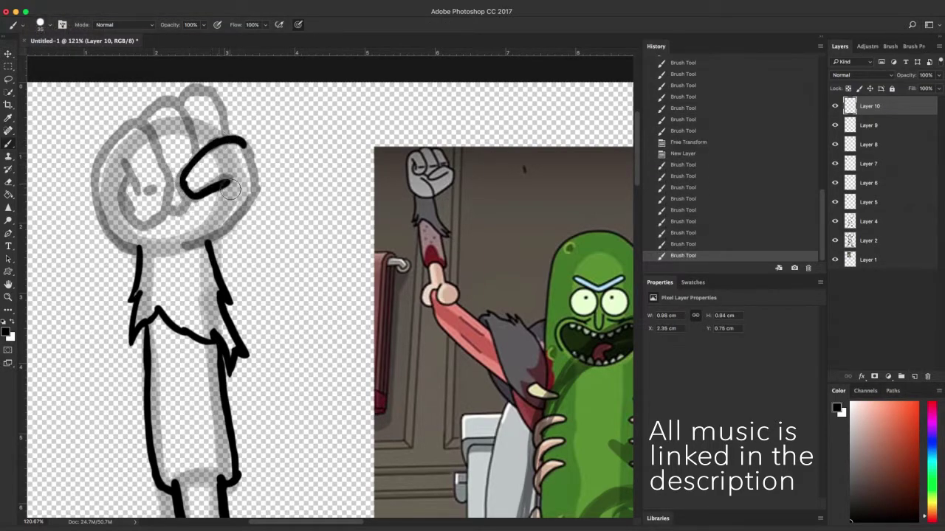
{"action": "mouse_move", "coordinate": [194, 236]}
{"action": "left_mouse_down"}
{"action": "mouse_move", "coordinate": [258, 194]}
{"action": "mouse_move", "coordinate": [251, 188]}
{"action": "left_mouse_up"}
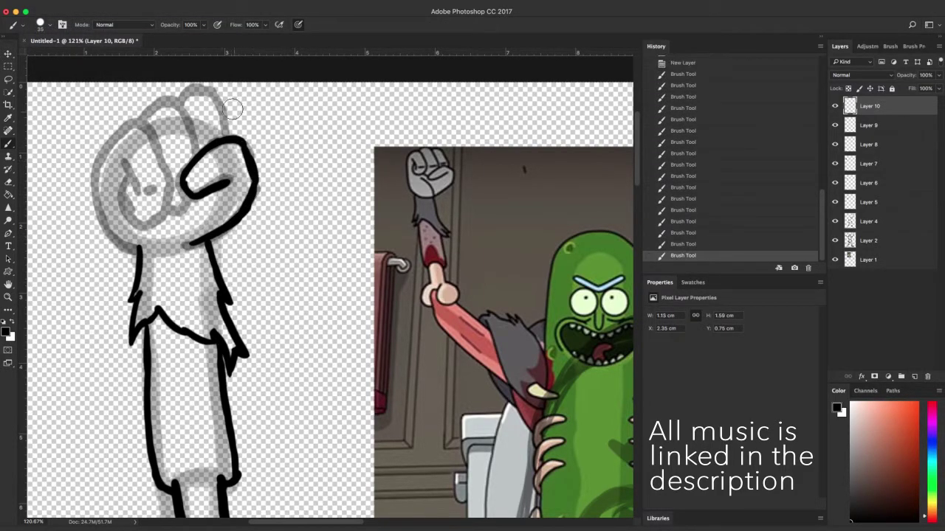
- Re-ink the left fist's fingers, knuckles and outer contour down to the wrist
{"action": "left_click_drag", "start_coordinate": [234, 136], "coordinate": [213, 91]}
{"action": "mouse_move", "coordinate": [193, 159]}
{"action": "left_mouse_down"}
{"action": "mouse_move", "coordinate": [177, 109]}
{"action": "mouse_move", "coordinate": [143, 116]}
{"action": "left_mouse_up"}
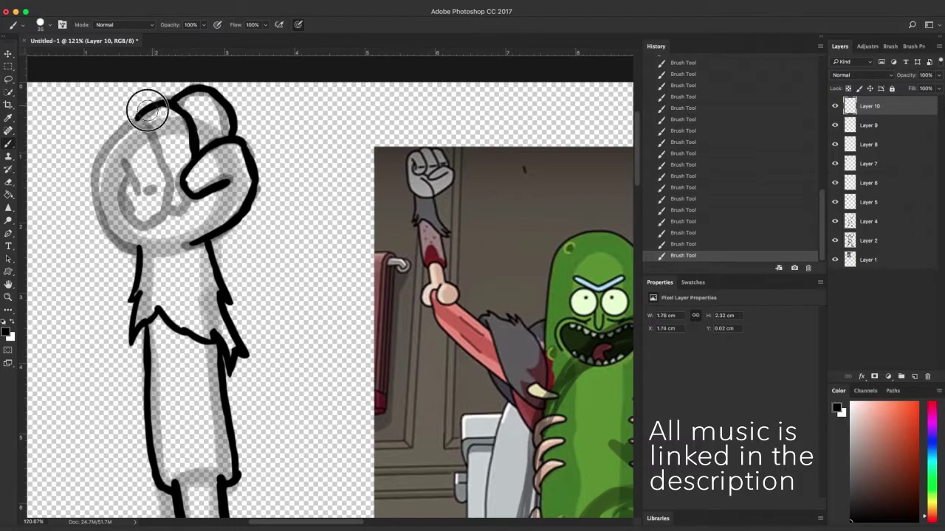
{"action": "mouse_move", "coordinate": [163, 208]}
{"action": "left_mouse_down"}
{"action": "mouse_move", "coordinate": [141, 125]}
{"action": "mouse_move", "coordinate": [107, 140]}
{"action": "mouse_move", "coordinate": [92, 190]}
{"action": "mouse_move", "coordinate": [103, 252]}
{"action": "left_mouse_up"}
{"action": "left_click_drag", "start_coordinate": [145, 247], "coordinate": [166, 256]}
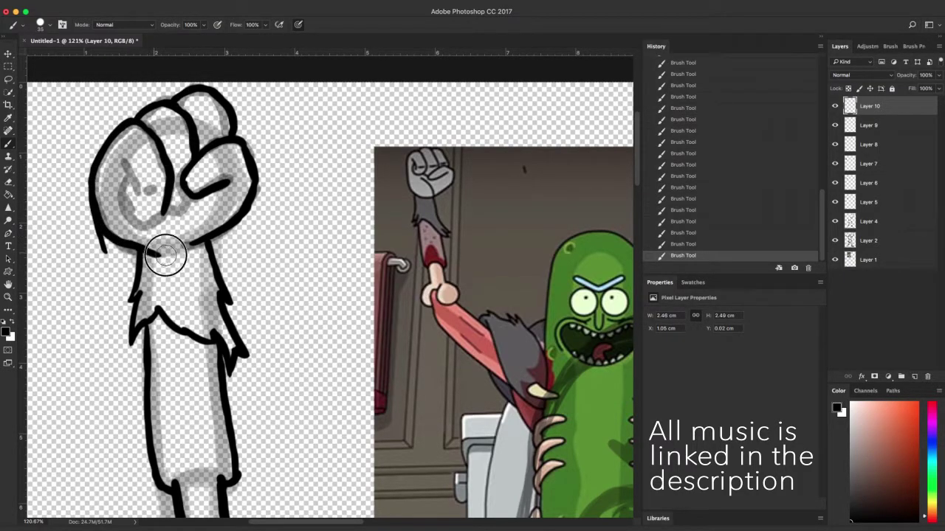
- Clean up and ink the curled finger and palm crease of the left fist, and delete the faded fist on Layer 9
{"action": "key", "text": "e"}
{"action": "left_click", "coordinate": [159, 205]}
{"action": "key", "text": "b"}
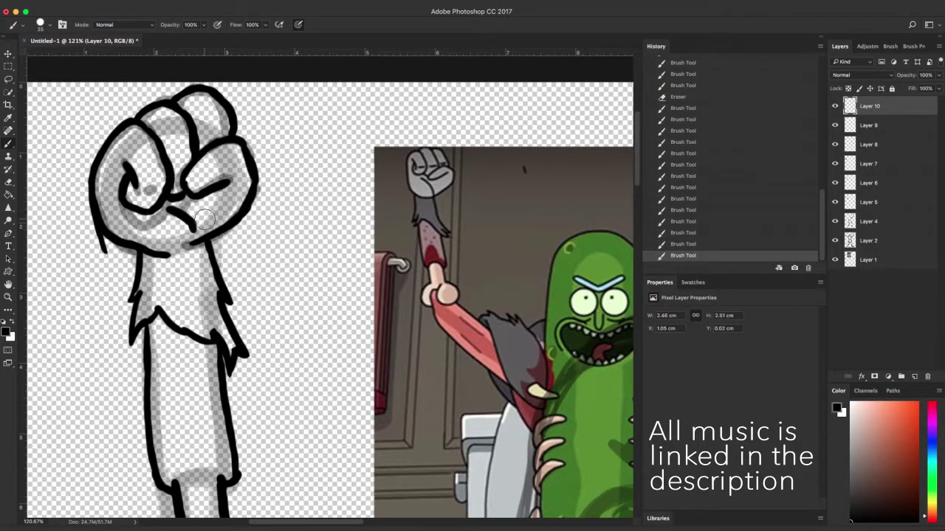
{"action": "left_click", "coordinate": [868, 127]}
{"action": "left_click", "coordinate": [928, 378]}
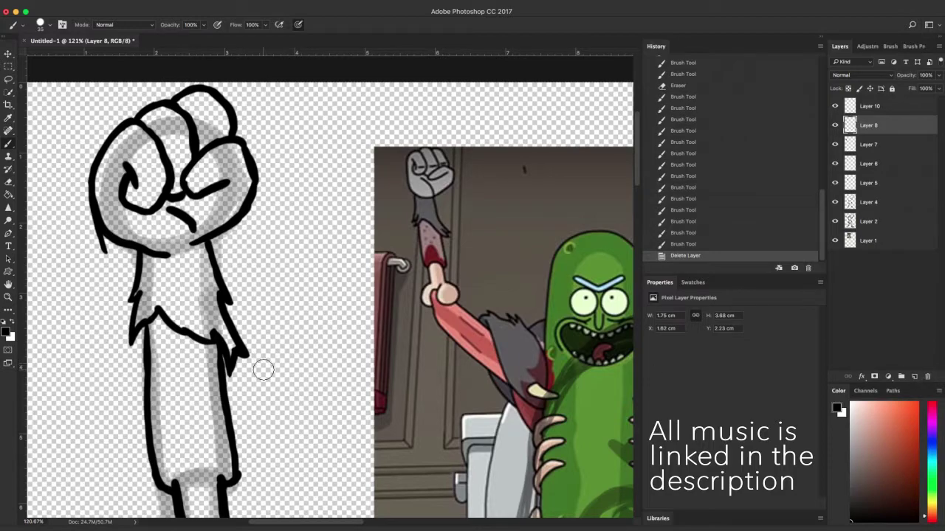
- Move the reference image on Layer 1 away from the head to the right of the torso
{"action": "scroll", "coordinate": [261, 380], "scroll_direction": "down", "scroll_amount": 10}
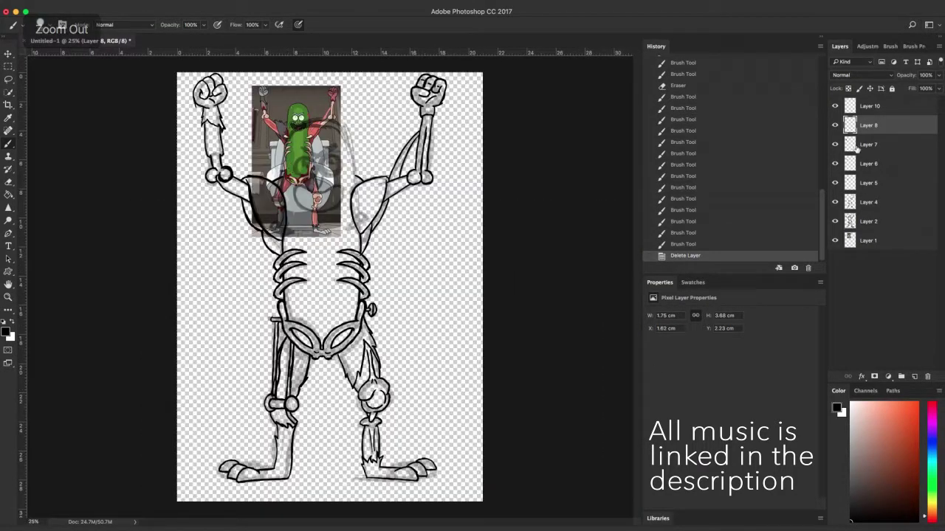
{"action": "left_click", "coordinate": [862, 238]}
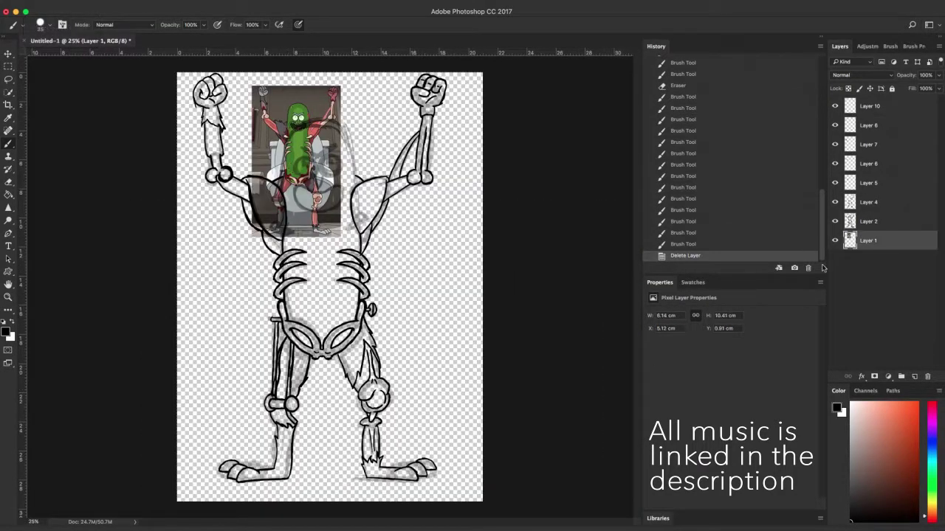
{"action": "key", "text": "v"}
{"action": "left_click_drag", "start_coordinate": [295, 163], "coordinate": [438, 293]}
{"action": "left_click", "coordinate": [569, 296]}
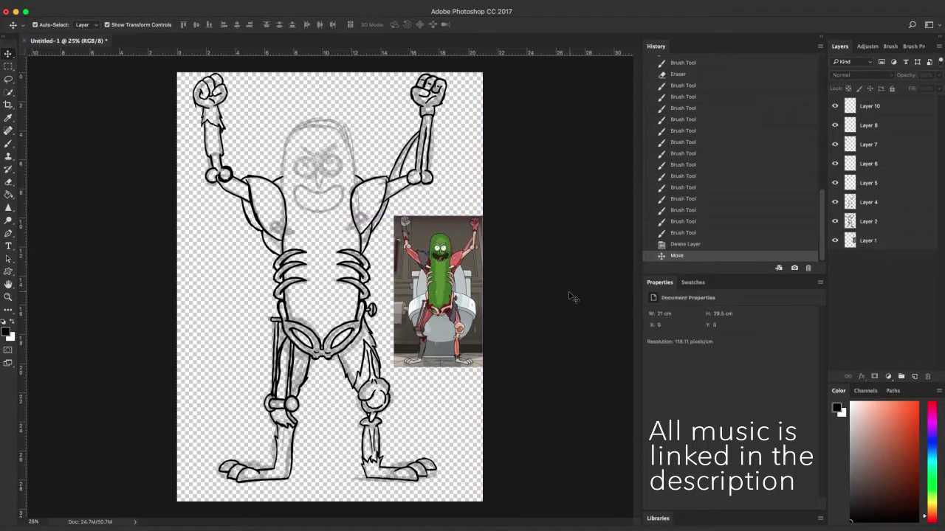
- Hide Layer 1 and Layer 2 and merge all visible line-art layers into Layer 4
{"action": "left_click", "coordinate": [834, 240]}
{"action": "left_click", "coordinate": [835, 221]}
{"action": "left_click", "coordinate": [869, 203]}
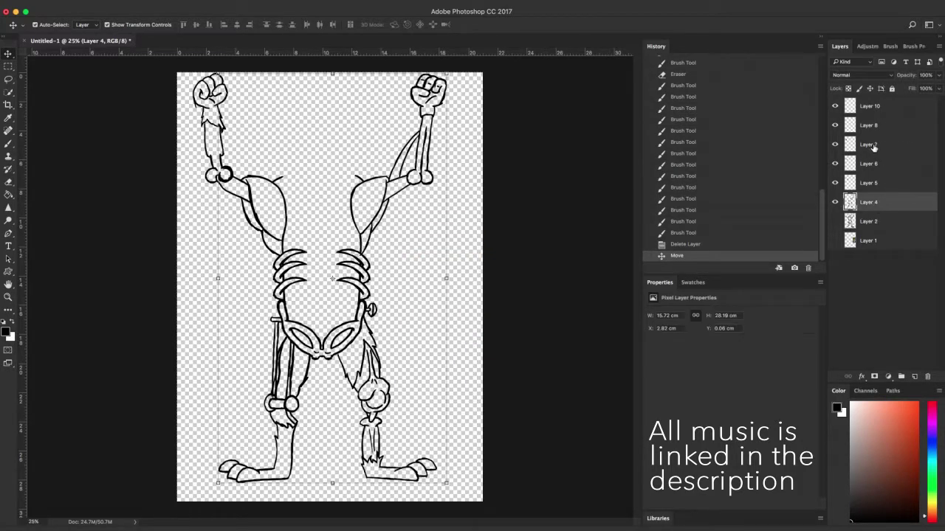
{"action": "right_click", "coordinate": [862, 207]}
{"action": "left_click", "coordinate": [807, 398]}
- Add a new layer, show the sketch and reference layers again, and ink the rounded outline of the pickle's head
{"action": "left_click", "coordinate": [914, 377]}
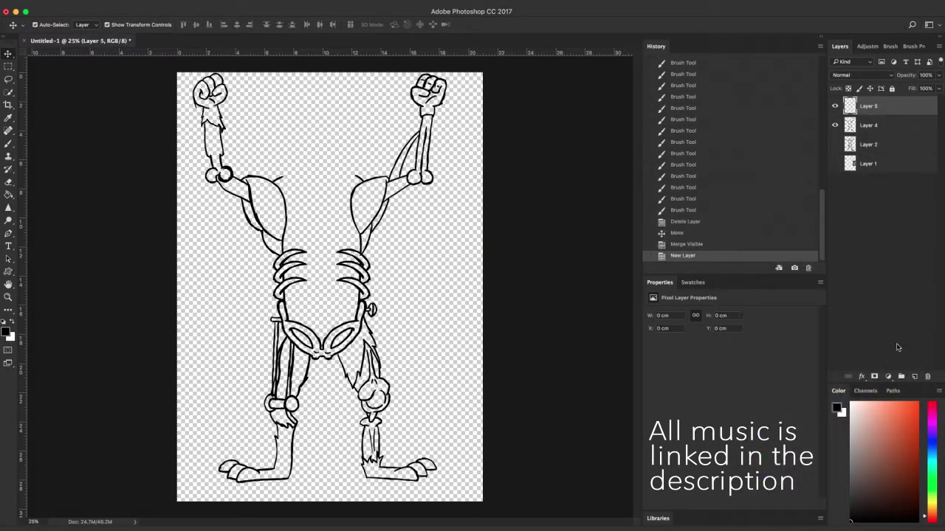
{"action": "left_click", "coordinate": [835, 145]}
{"action": "left_click", "coordinate": [835, 164]}
{"action": "scroll", "coordinate": [325, 144], "scroll_direction": "up", "scroll_amount": 6}
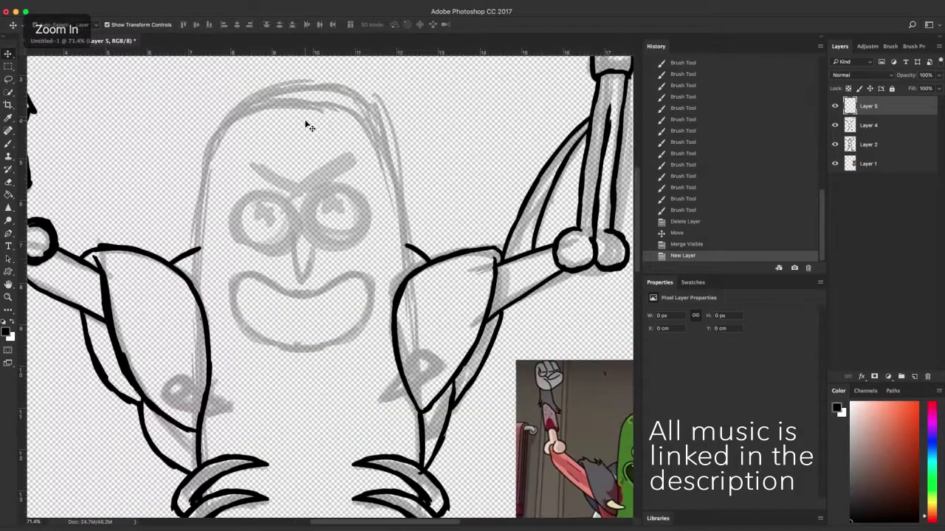
{"action": "key", "text": "h"}
{"action": "left_click_drag", "start_coordinate": [585, 277], "coordinate": [518, 318]}
{"action": "key", "text": "b"}
{"action": "mouse_move", "coordinate": [132, 352]}
{"action": "left_mouse_down"}
{"action": "mouse_move", "coordinate": [129, 282]}
{"action": "mouse_move", "coordinate": [145, 185]}
{"action": "mouse_move", "coordinate": [186, 140]}
{"action": "mouse_move", "coordinate": [258, 123]}
{"action": "left_mouse_up"}
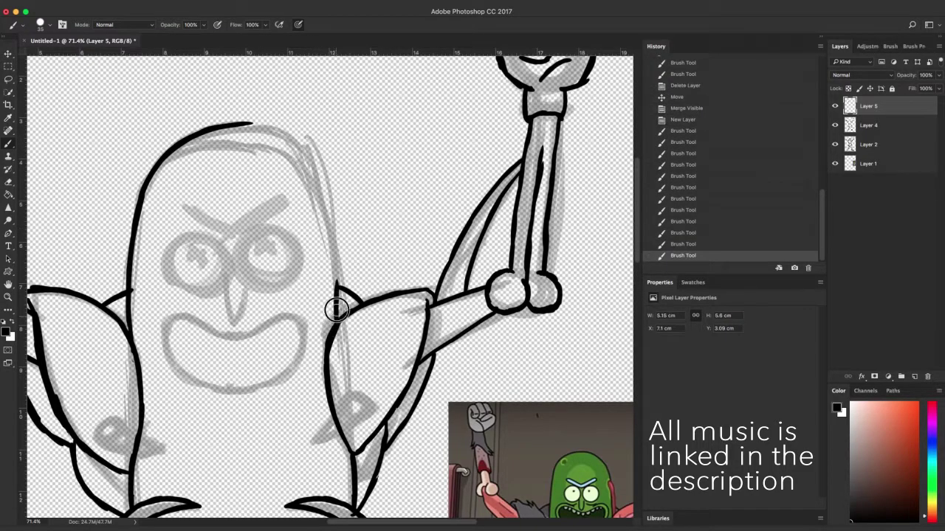
{"action": "left_click_drag", "start_coordinate": [333, 312], "coordinate": [323, 168]}
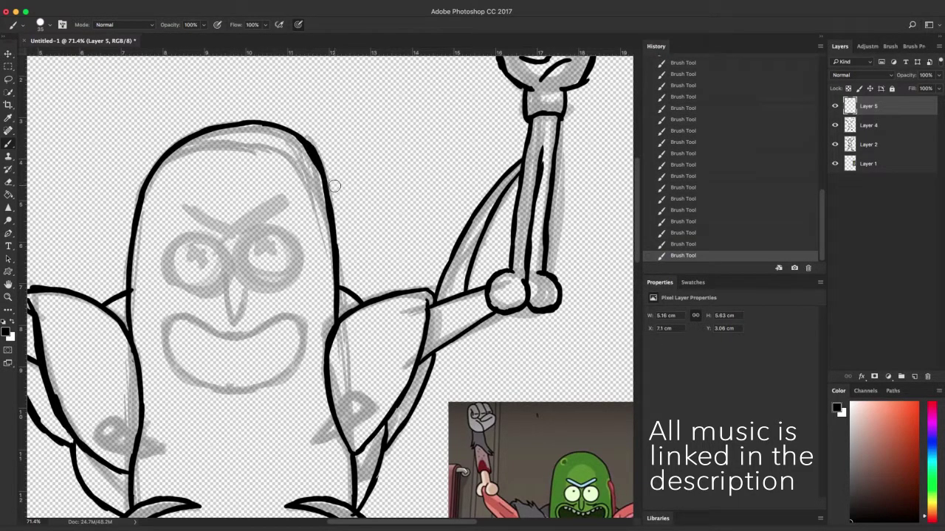
- Add a new layer, try inking the round right eye, and ink a short vertical line between the eyes
{"action": "left_click_drag", "start_coordinate": [285, 234], "coordinate": [282, 232]}
{"action": "key", "text": "ctrl+z"}
{"action": "key", "text": "ctrl+shift+alt+n"}
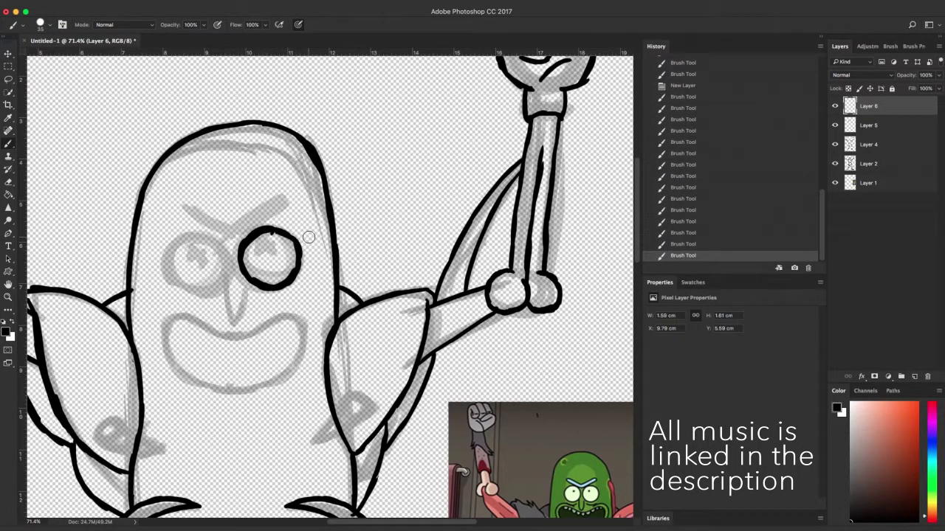
{"action": "key", "text": "ctrl+z"}
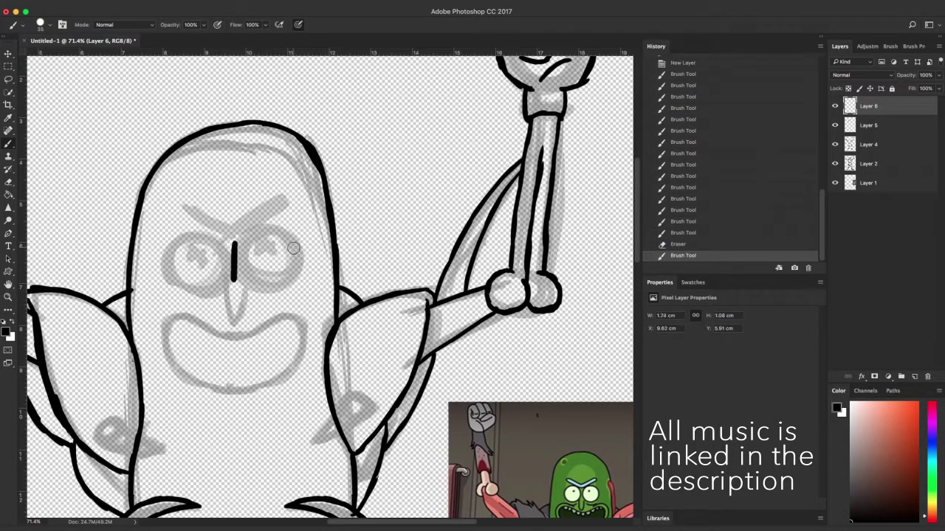
- Add another layer and ink the round right eye from the vertical dividing line
{"action": "left_click", "coordinate": [915, 376]}
{"action": "mouse_move", "coordinate": [280, 243]}
{"action": "left_mouse_down"}
{"action": "mouse_move", "coordinate": [253, 238]}
{"action": "mouse_move", "coordinate": [260, 267]}
{"action": "mouse_move", "coordinate": [270, 231]}
{"action": "mouse_move", "coordinate": [293, 275]}
{"action": "left_mouse_up"}
{"action": "key", "text": "ctrl+z"}
{"action": "mouse_move", "coordinate": [276, 240]}
{"action": "left_mouse_down"}
{"action": "mouse_move", "coordinate": [250, 233]}
{"action": "mouse_move", "coordinate": [290, 261]}
{"action": "left_mouse_up"}
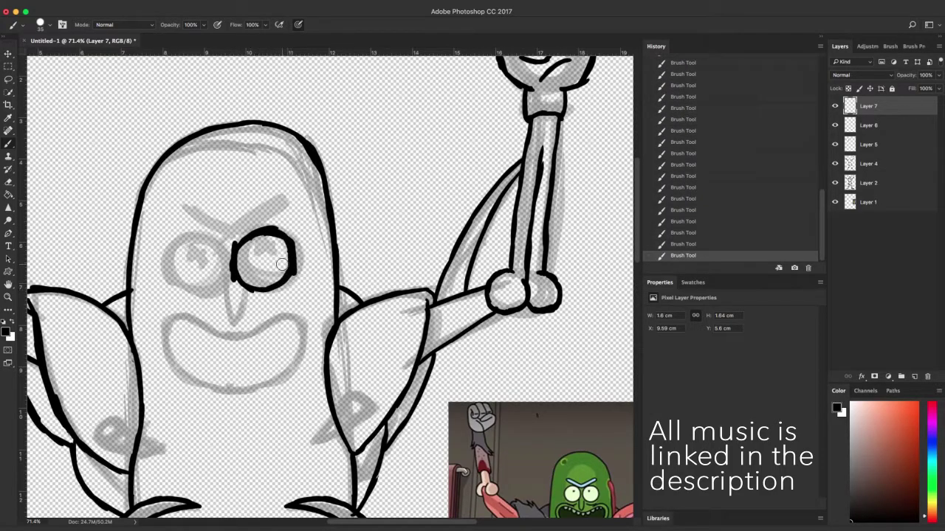
- Duplicate the eye layer, place the copy over the sketched left eye, and mirror it horizontally with a width of -100%
{"action": "right_click", "coordinate": [894, 114]}
{"action": "left_click", "coordinate": [847, 146]}
{"action": "key", "text": "Return"}
{"action": "key", "text": "v"}
{"action": "left_click_drag", "start_coordinate": [295, 259], "coordinate": [165, 266]}
{"action": "type", "text": "-100"}
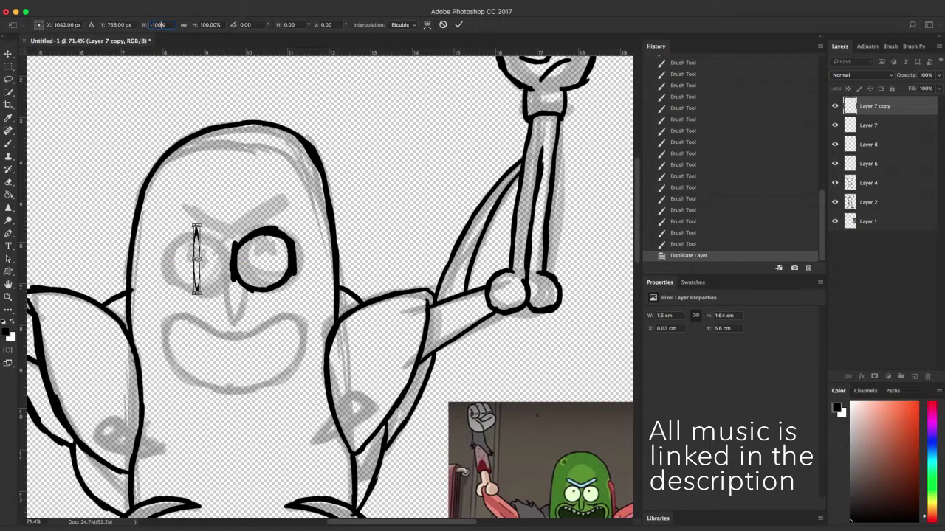
{"action": "left_click", "coordinate": [459, 25]}
{"action": "left_click_drag", "start_coordinate": [248, 227], "coordinate": [249, 302]}
{"action": "left_click", "coordinate": [458, 24]}
{"action": "left_click", "coordinate": [572, 213]}
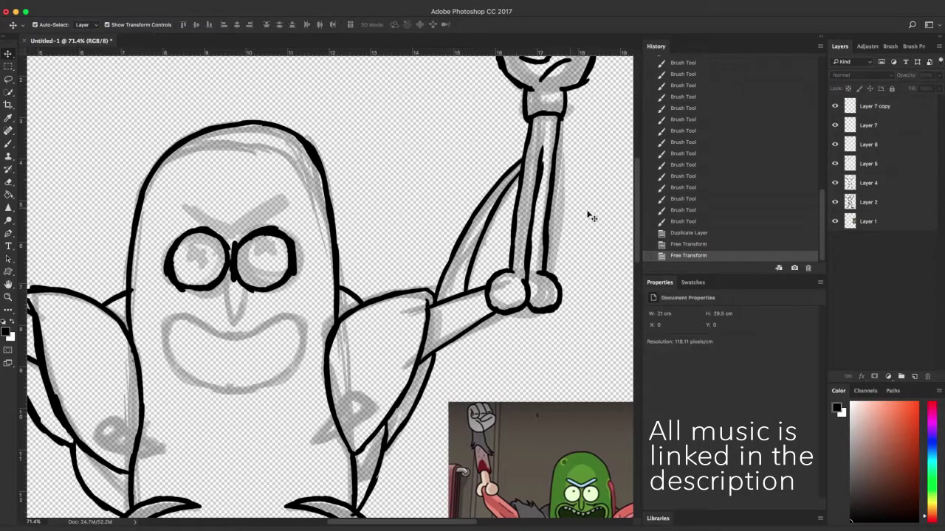
- Add a new layer and ink small star-shaped pupils in both eyes
{"action": "left_click", "coordinate": [916, 377]}
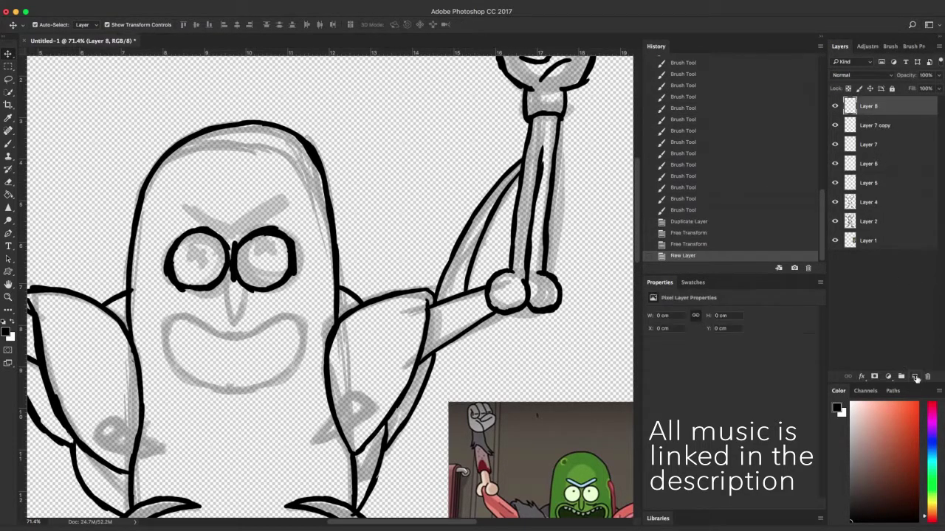
{"action": "key", "text": "b"}
{"action": "left_click_drag", "start_coordinate": [199, 245], "coordinate": [210, 251]}
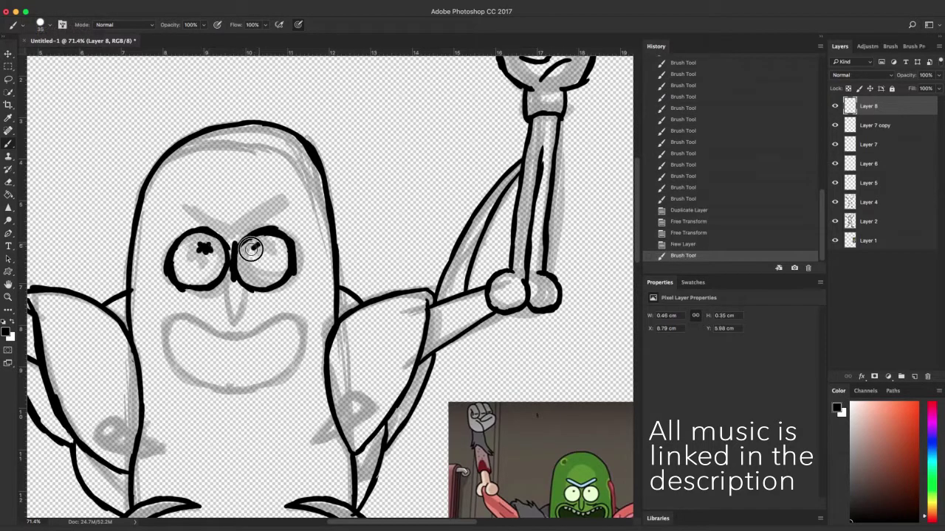
- Add a new layer and ink the long pointed nose below the eyes, erasing and redrawing its edge
{"action": "left_click", "coordinate": [916, 378]}
{"action": "left_click_drag", "start_coordinate": [228, 283], "coordinate": [226, 306]}
{"action": "left_click_drag", "start_coordinate": [226, 304], "coordinate": [233, 319]}
{"action": "mouse_move", "coordinate": [228, 287]}
{"action": "left_mouse_down"}
{"action": "mouse_move", "coordinate": [227, 310]}
{"action": "mouse_move", "coordinate": [237, 301]}
{"action": "left_mouse_up"}
{"action": "mouse_move", "coordinate": [237, 303]}
{"action": "left_mouse_down"}
{"action": "mouse_move", "coordinate": [235, 291]}
{"action": "mouse_move", "coordinate": [232, 316]}
{"action": "left_mouse_up"}
{"action": "key", "text": "e"}
{"action": "left_click", "coordinate": [224, 295]}
{"action": "key", "text": "b"}
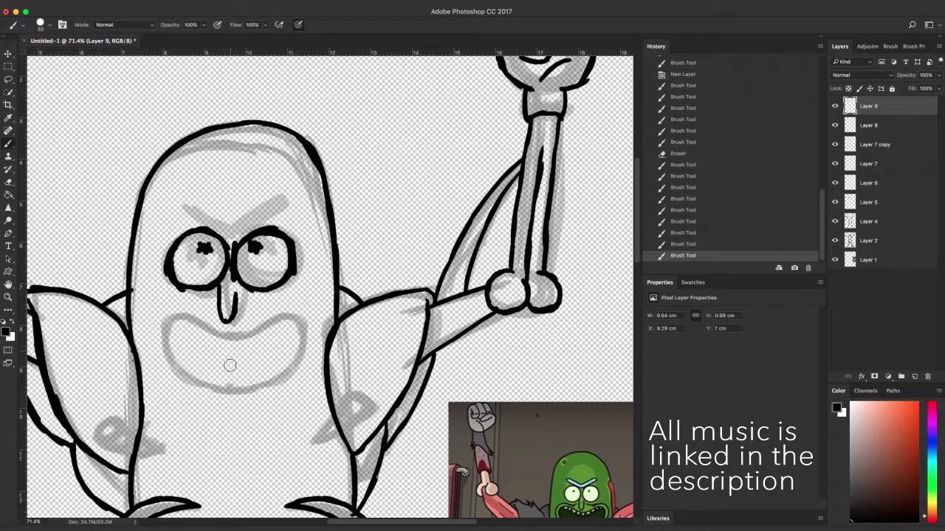
- Add a new layer and ink the right half of the slanted brow above the right eye
{"action": "left_click", "coordinate": [913, 377]}
{"action": "left_click_drag", "start_coordinate": [232, 225], "coordinate": [281, 209]}
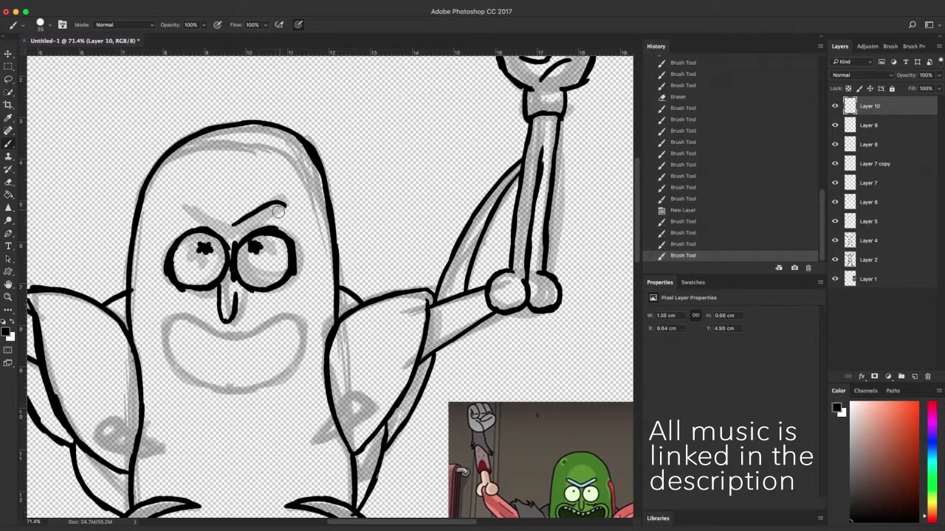
- Duplicate the brow layer and mirror the copy horizontally over the left eye with a width of -100%
{"action": "right_click", "coordinate": [888, 106]}
{"action": "left_click", "coordinate": [837, 151]}
{"action": "key", "text": "Return"}
{"action": "key", "text": "v"}
{"action": "left_click_drag", "start_coordinate": [288, 219], "coordinate": [178, 220]}
{"action": "left_click", "coordinate": [140, 26]}
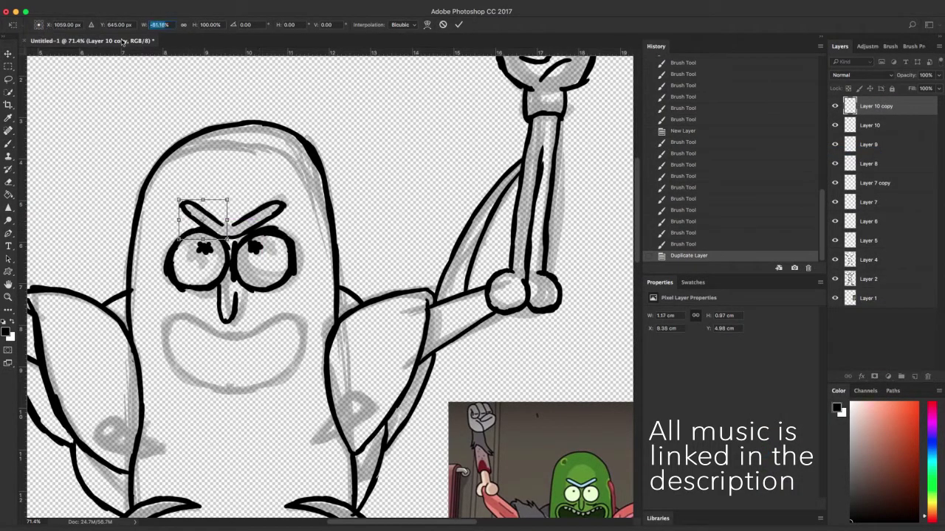
{"action": "type", "text": "-100"}
{"action": "key", "text": "Return"}
{"action": "left_click", "coordinate": [458, 24]}
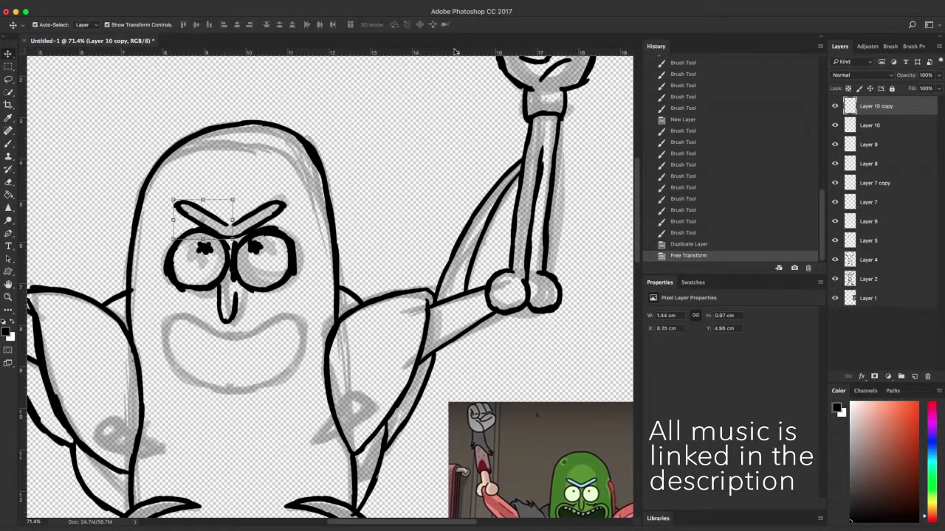
- Ink short strokes to join the two brow halves at the centre
{"action": "key", "text": "b"}
{"action": "left_click_drag", "start_coordinate": [225, 223], "coordinate": [232, 225]}
{"action": "left_click_drag", "start_coordinate": [227, 224], "coordinate": [234, 223]}
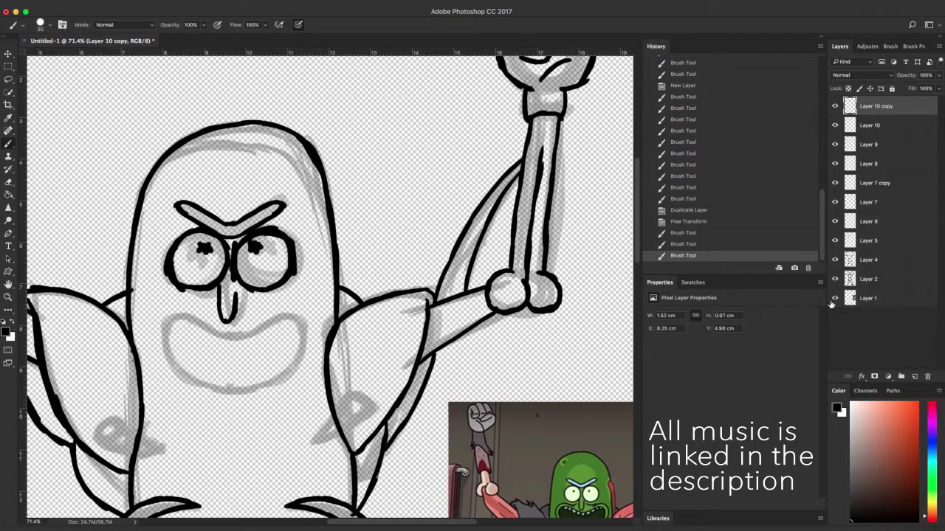
- Merge the eye, nose and brow layers with Layers 1, 2, 4 and 5 hidden, and show the hidden layers again
{"action": "left_click", "coordinate": [834, 299]}
{"action": "left_click", "coordinate": [834, 280]}
{"action": "left_click", "coordinate": [835, 260]}
{"action": "left_click", "coordinate": [835, 242]}
{"action": "right_click", "coordinate": [872, 107]}
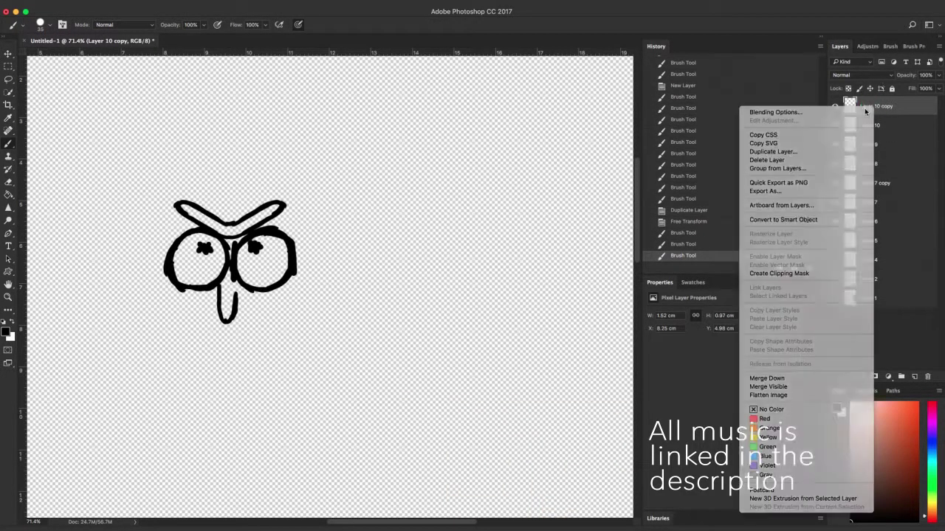
{"action": "left_click", "coordinate": [768, 386]}
{"action": "left_click", "coordinate": [835, 125]}
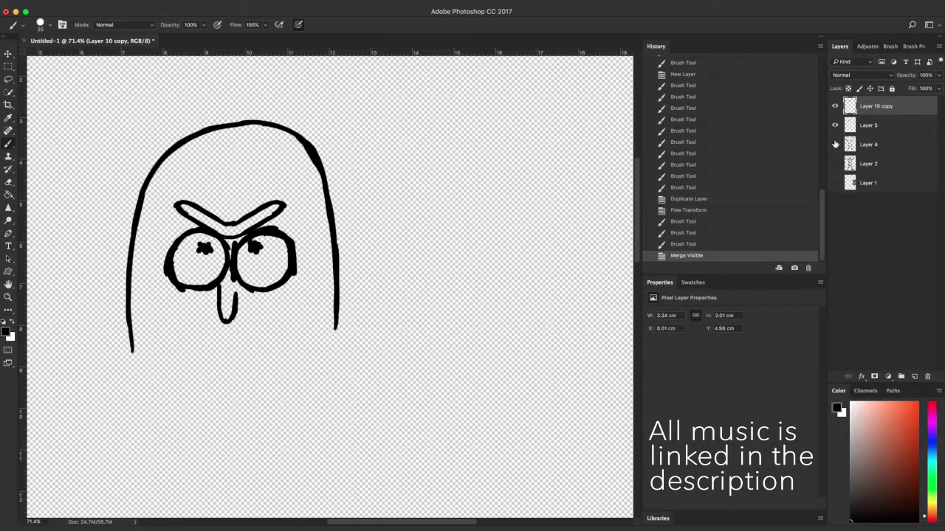
{"action": "left_click_drag", "start_coordinate": [836, 144], "coordinate": [836, 164]}
- Add a new layer and ink the right half of the wide grinning mouth outline
{"action": "left_click", "coordinate": [913, 377]}
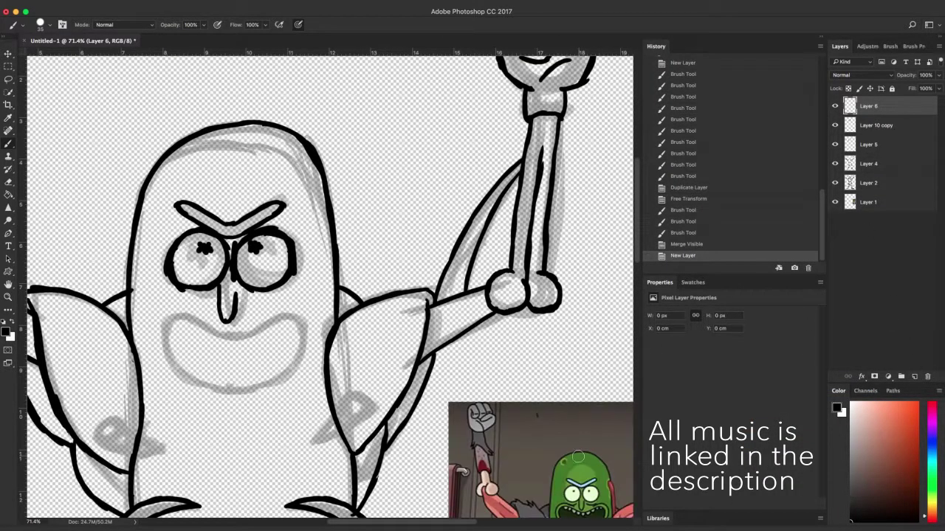
{"action": "left_click_drag", "start_coordinate": [230, 338], "coordinate": [299, 321]}
{"action": "mouse_move", "coordinate": [235, 392]}
{"action": "left_mouse_down"}
{"action": "mouse_move", "coordinate": [292, 368]}
{"action": "mouse_move", "coordinate": [297, 354]}
{"action": "left_mouse_up"}
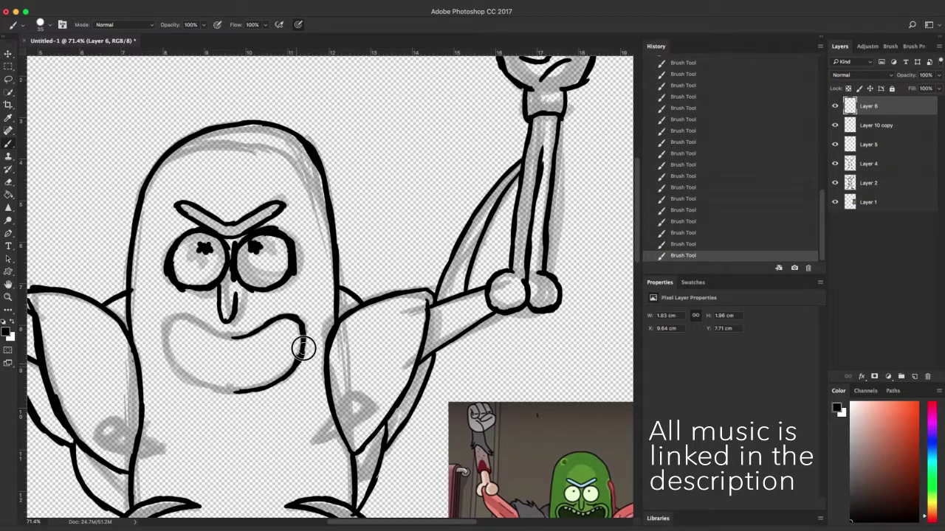
- Duplicate the mouth half, mirror it onto the left side with a width of -100%, and merge it down into Layer 6
{"action": "right_click", "coordinate": [899, 106]}
{"action": "left_click", "coordinate": [819, 149]}
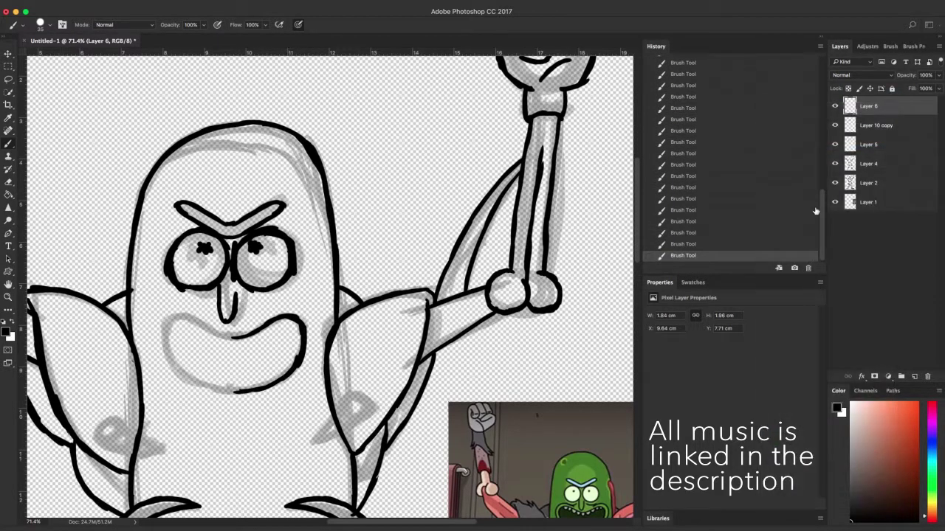
{"action": "key", "text": "super+t"}
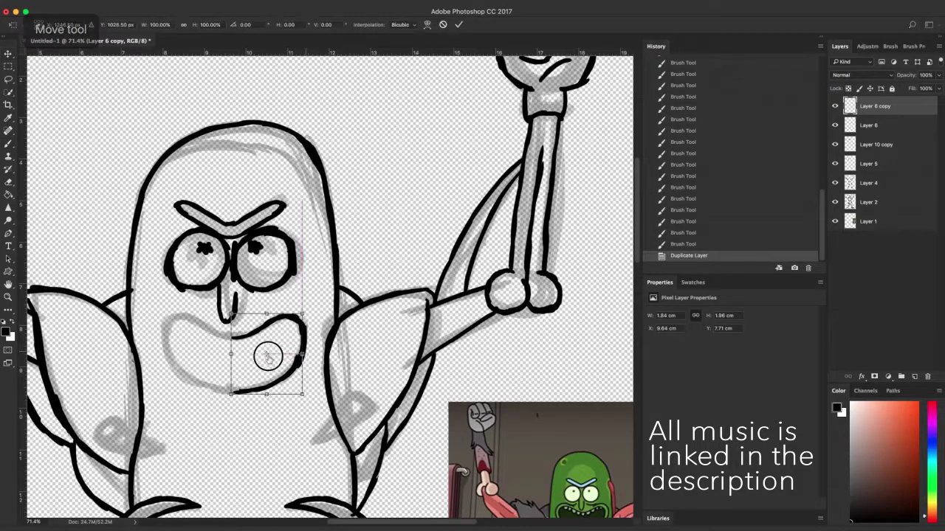
{"action": "left_click_drag", "start_coordinate": [305, 354], "coordinate": [163, 354]}
{"action": "type", "text": "100"}
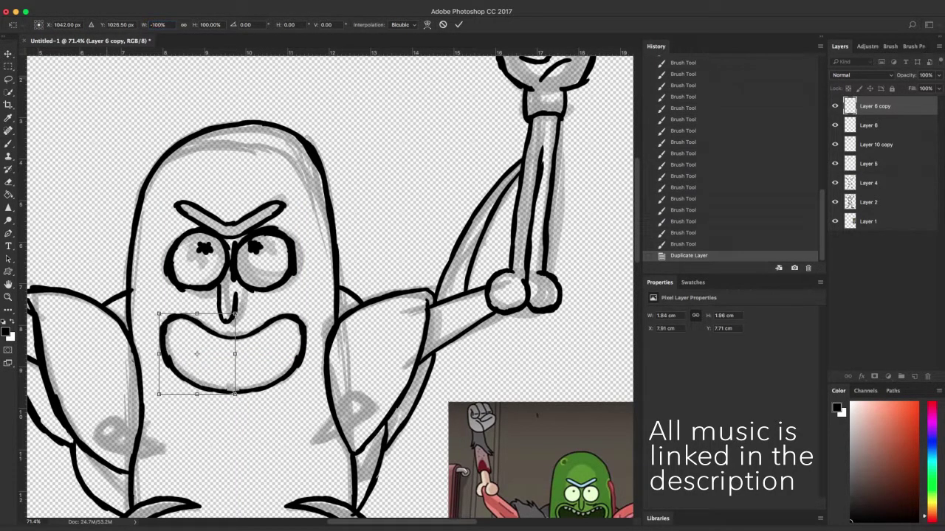
{"action": "left_click", "coordinate": [460, 25]}
{"action": "key", "text": "b"}
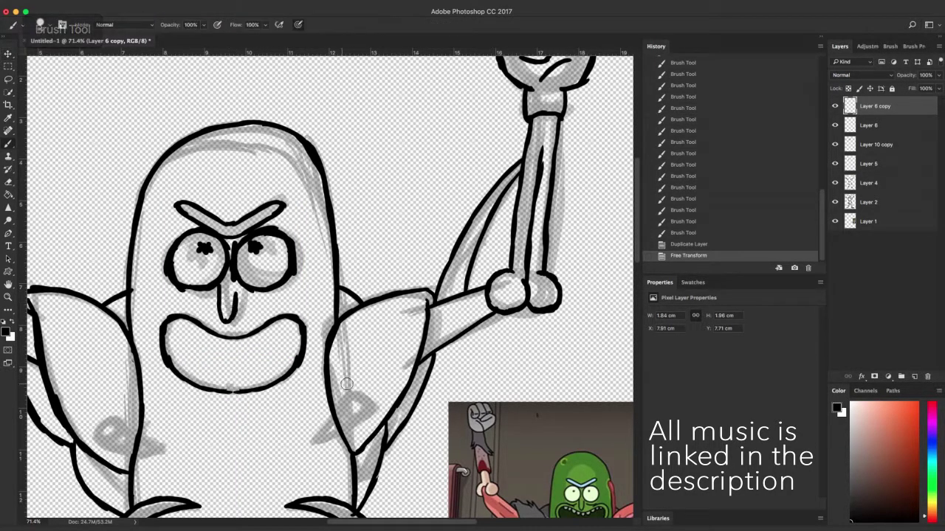
{"action": "right_click", "coordinate": [874, 107]}
{"action": "left_click", "coordinate": [804, 377]}
- Add a new layer and ink the curved tongue rising from the bottom of the mouth
{"action": "left_click", "coordinate": [912, 377]}
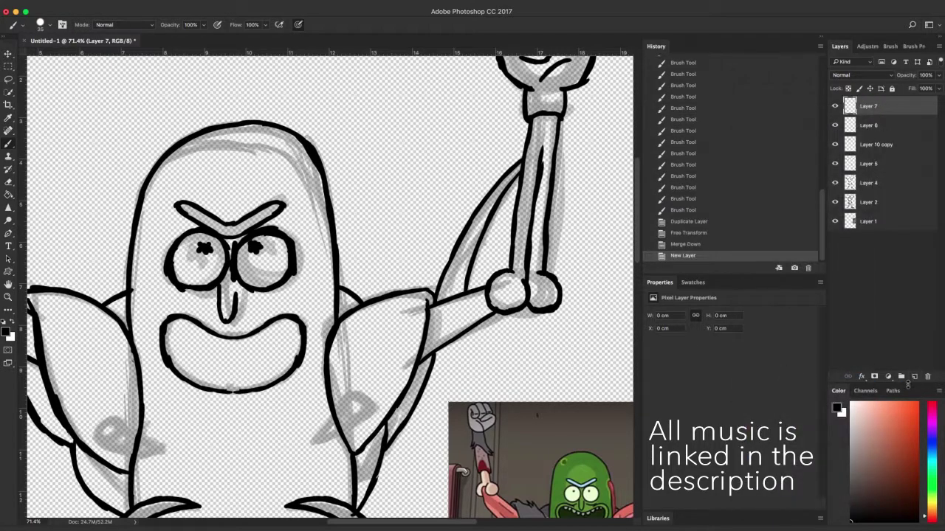
{"action": "key", "text": "space"}
{"action": "left_click_drag", "start_coordinate": [581, 408], "coordinate": [588, 362]}
{"action": "left_click_drag", "start_coordinate": [227, 345], "coordinate": [226, 337]}
{"action": "mouse_move", "coordinate": [226, 342]}
{"action": "left_mouse_down"}
{"action": "mouse_move", "coordinate": [224, 324]}
{"action": "mouse_move", "coordinate": [267, 313]}
{"action": "mouse_move", "coordinate": [260, 307]}
{"action": "left_mouse_up"}
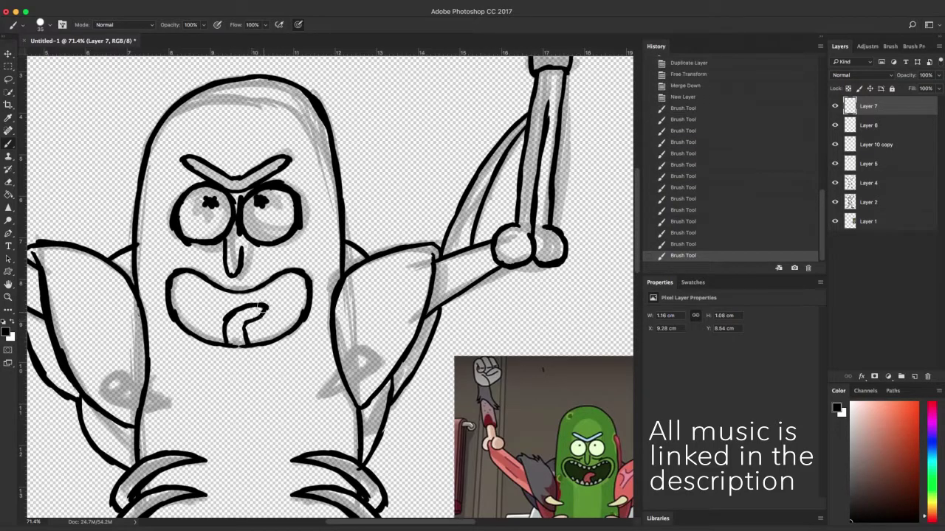
- Add a new layer and ink rows of small rounded teeth along the mouth's upper and lower edges
{"action": "left_click", "coordinate": [914, 377]}
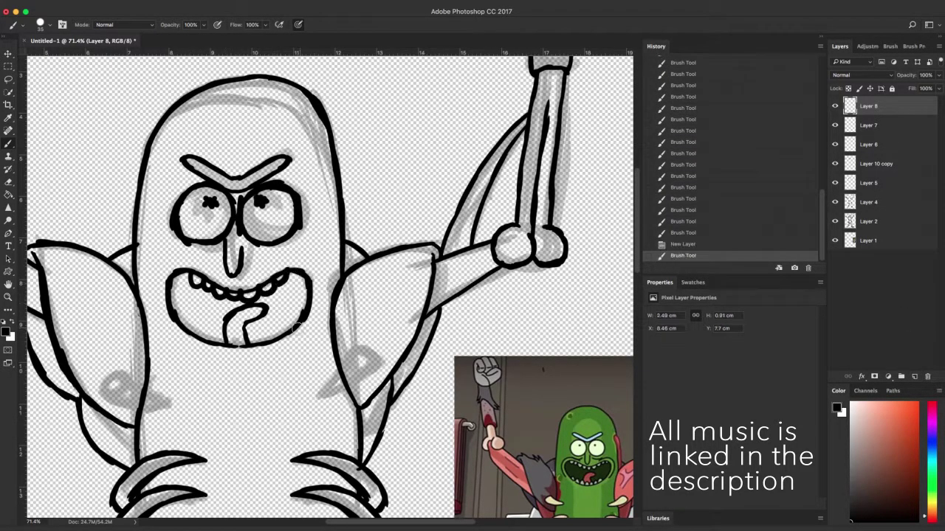
{"action": "key", "text": "ctrl+z"}
{"action": "key", "text": "ctrl+z"}
{"action": "key", "text": "ctrl+z"}
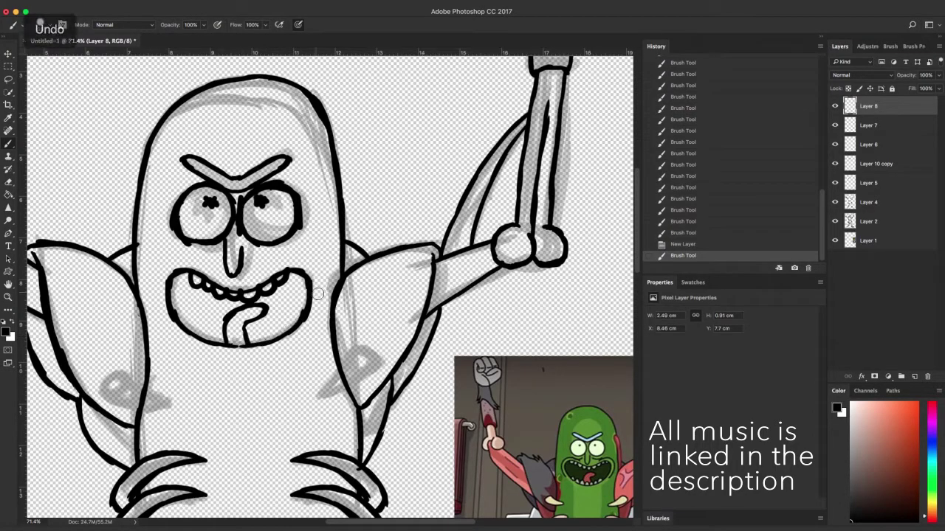
{"action": "left_click_drag", "start_coordinate": [184, 333], "coordinate": [231, 334]}
- Erase the tongue lines overlapping the lower teeth on Layer 7, and clean up the teeth on Layer 8
{"action": "left_click", "coordinate": [873, 124]}
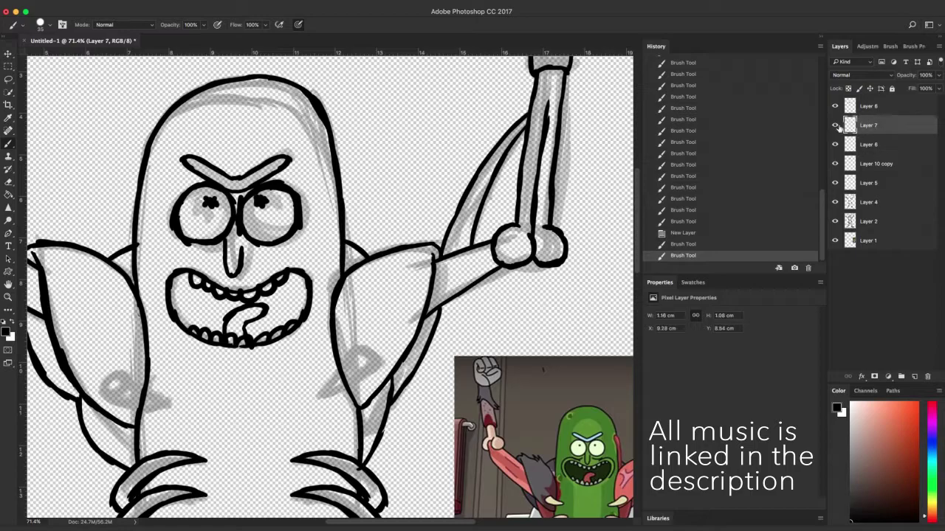
{"action": "key", "text": "e"}
{"action": "left_click_drag", "start_coordinate": [248, 347], "coordinate": [221, 343]}
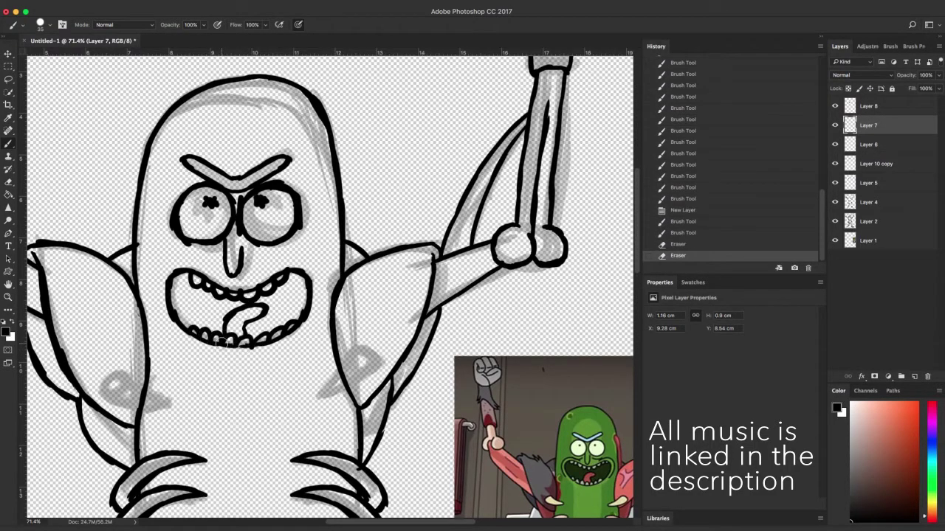
{"action": "left_click", "coordinate": [878, 104]}
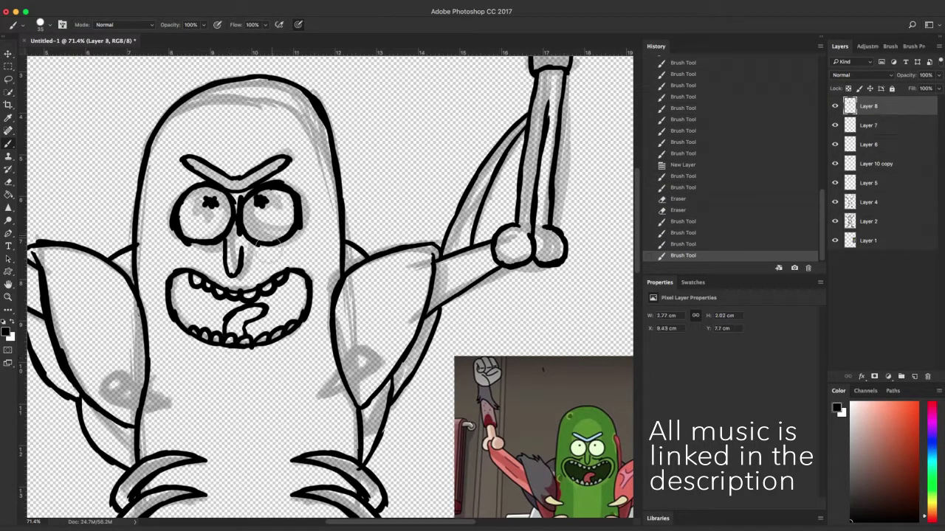
{"action": "mouse_move", "coordinate": [283, 268]}
{"action": "left_mouse_down"}
{"action": "mouse_move", "coordinate": [234, 277]}
{"action": "mouse_move", "coordinate": [270, 279]}
{"action": "left_mouse_up"}
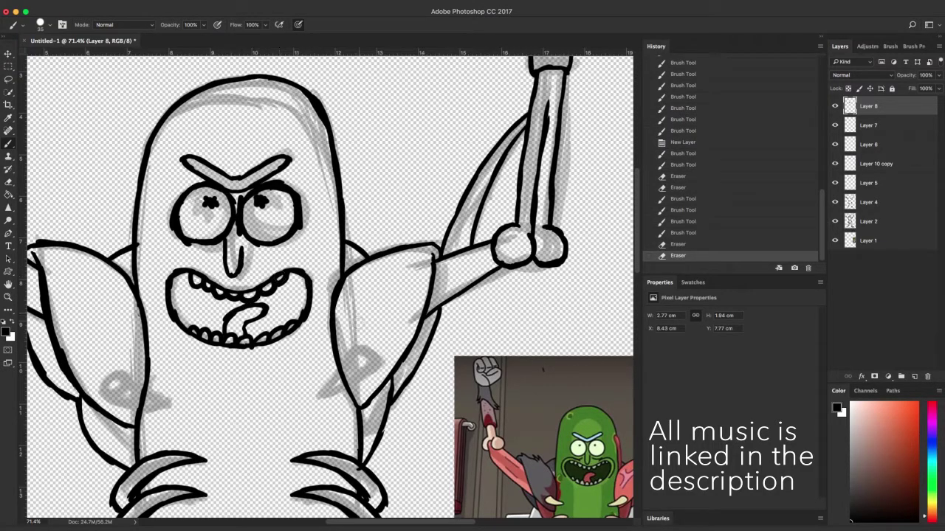
- Hide Layers 1 and 2 and merge all visible line art into one layer
{"action": "left_click_drag", "start_coordinate": [835, 221], "coordinate": [834, 240]}
{"action": "key", "text": "super+minus"}
{"action": "key", "text": "super+minus"}
{"action": "key", "text": "super+minus"}
{"action": "key", "text": "super+minus"}
{"action": "key", "text": "super+minus"}
{"action": "key", "text": "super+equal"}
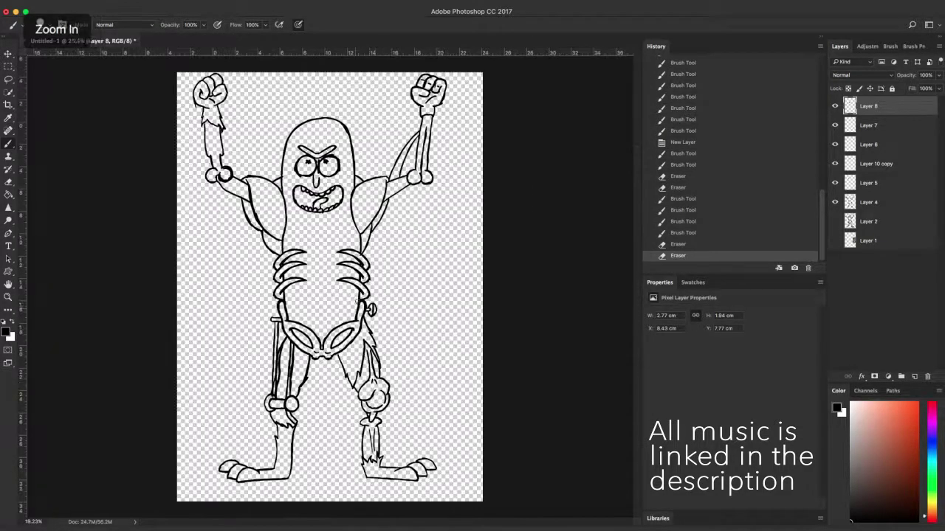
{"action": "right_click", "coordinate": [893, 105]}
{"action": "left_click", "coordinate": [812, 388]}
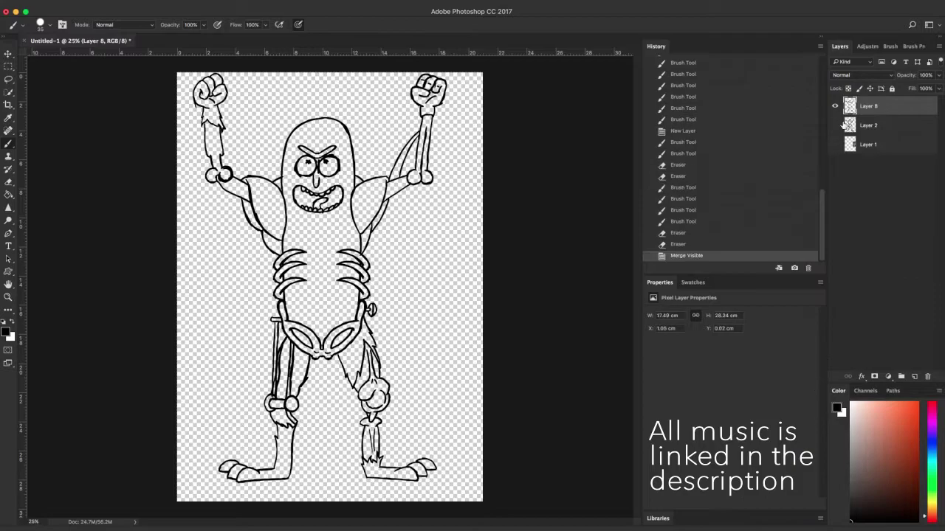
- Show the Layer 2 sketch again and ink the pointed claw shape beside the right armpit on a new layer
{"action": "left_click", "coordinate": [835, 125]}
{"action": "left_click", "coordinate": [914, 377]}
{"action": "key", "text": "super+equal"}
{"action": "key", "text": "super+equal"}
{"action": "key", "text": "super+equal"}
{"action": "key", "text": "super+equal"}
{"action": "key", "text": "super+equal"}
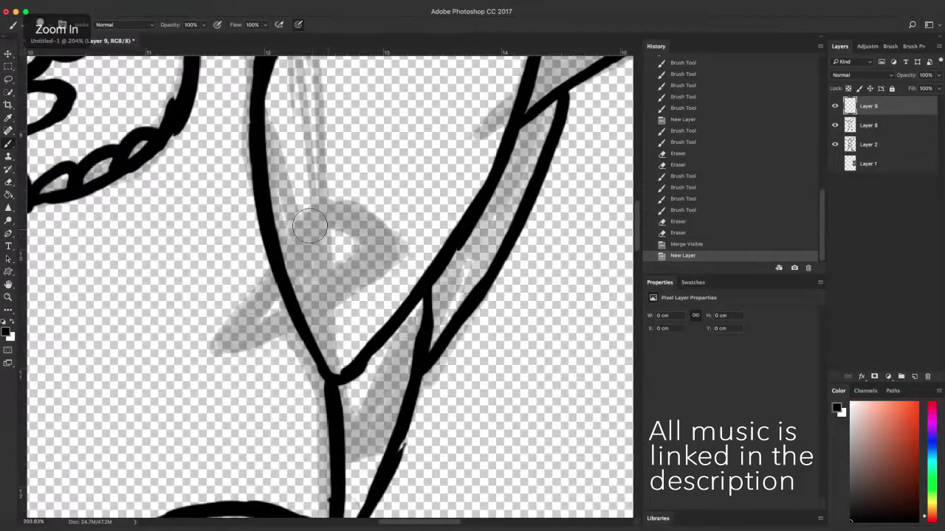
{"action": "mouse_move", "coordinate": [321, 205]}
{"action": "left_mouse_down"}
{"action": "mouse_move", "coordinate": [252, 305]}
{"action": "mouse_move", "coordinate": [210, 339]}
{"action": "left_mouse_up"}
{"action": "left_click_drag", "start_coordinate": [210, 341], "coordinate": [332, 298]}
{"action": "mouse_move", "coordinate": [332, 298]}
{"action": "left_mouse_down"}
{"action": "mouse_move", "coordinate": [389, 249]}
{"action": "mouse_move", "coordinate": [390, 236]}
{"action": "left_mouse_up"}
{"action": "mouse_move", "coordinate": [320, 207]}
{"action": "left_mouse_down"}
{"action": "mouse_move", "coordinate": [350, 209]}
{"action": "mouse_move", "coordinate": [295, 219]}
{"action": "left_mouse_up"}
- Duplicate the claw layer, mirror the copy with a width of -100%, and move it over the sketched left claw
{"action": "key", "text": "super+minus"}
{"action": "key", "text": "super+minus"}
{"action": "key", "text": "super+minus"}
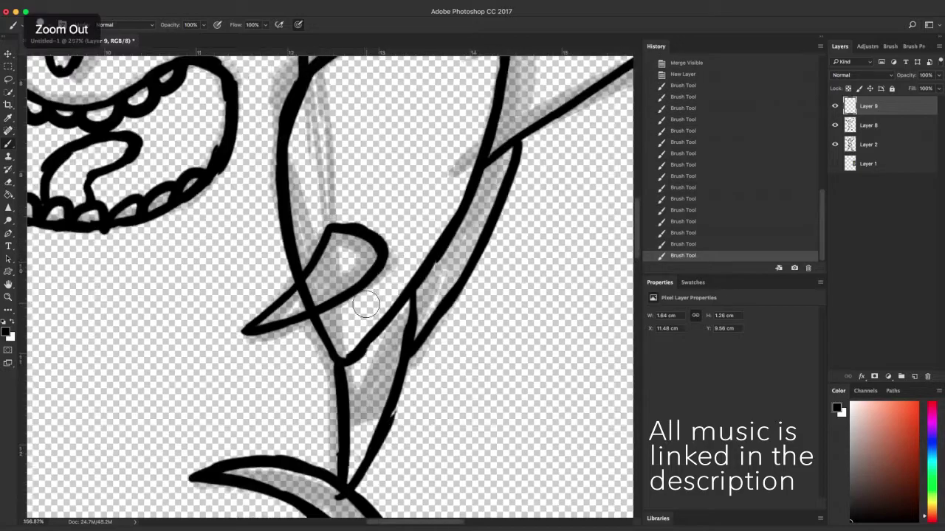
{"action": "right_click", "coordinate": [876, 107]}
{"action": "left_click", "coordinate": [834, 153]}
{"action": "key", "text": "Return"}
{"action": "key", "text": "v"}
{"action": "left_click_drag", "start_coordinate": [372, 296], "coordinate": [281, 296]}
{"action": "left_click_drag", "start_coordinate": [166, 26], "coordinate": [125, 59]}
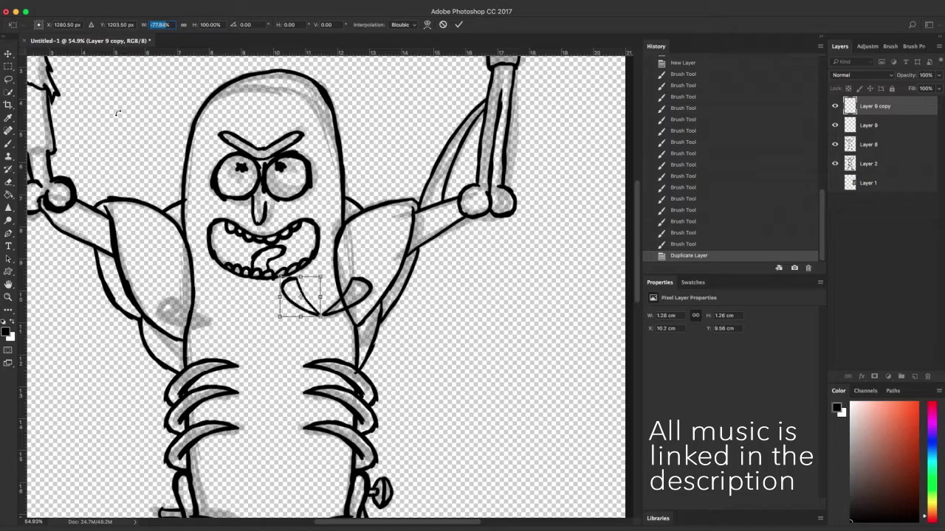
{"action": "type", "text": "-100"}
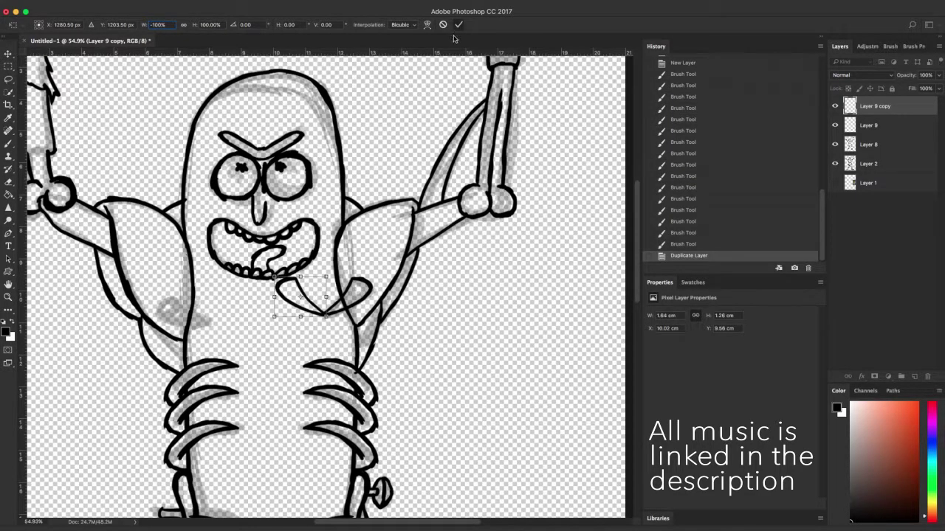
{"action": "left_click", "coordinate": [458, 25]}
{"action": "mouse_move", "coordinate": [301, 292]}
{"action": "left_mouse_down"}
{"action": "mouse_move", "coordinate": [181, 295]}
{"action": "mouse_move", "coordinate": [191, 309]}
{"action": "mouse_move", "coordinate": [182, 299]}
{"action": "mouse_move", "coordinate": [177, 317]}
{"action": "mouse_move", "coordinate": [171, 313]}
{"action": "left_mouse_up"}
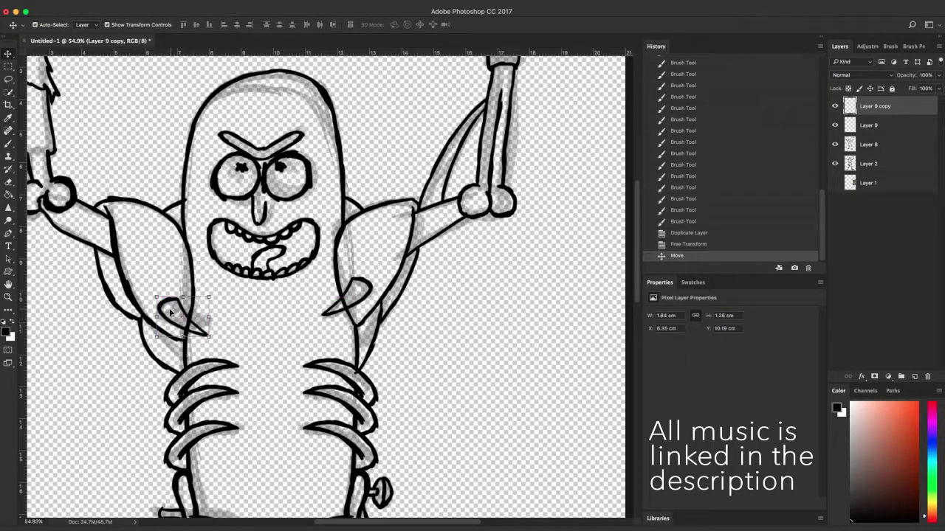
{"action": "left_click", "coordinate": [246, 339]}
- Erase the body and shoulder lines crossing the inside of both claws on Layer 8
{"action": "left_click", "coordinate": [873, 143]}
{"action": "key", "text": "b"}
{"action": "mouse_move", "coordinate": [333, 311]}
{"action": "left_mouse_down"}
{"action": "mouse_move", "coordinate": [354, 295]}
{"action": "mouse_move", "coordinate": [347, 301]}
{"action": "left_mouse_up"}
{"action": "left_click_drag", "start_coordinate": [194, 327], "coordinate": [190, 324]}
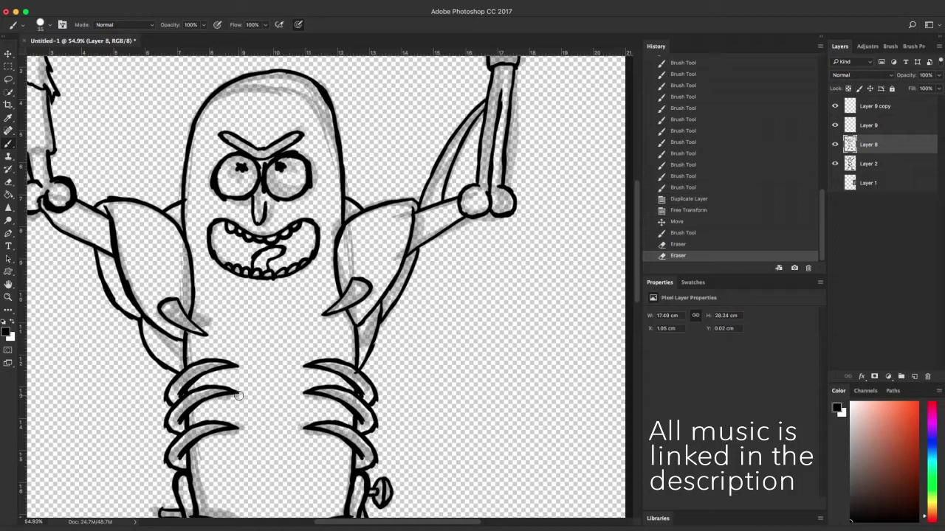
- Hide Layer 2, merge the visible line art layers, and delete the Layer 2 sketch
{"action": "left_click", "coordinate": [835, 164]}
{"action": "key", "text": "super+minus"}
{"action": "key", "text": "super+minus"}
{"action": "key", "text": "super+minus"}
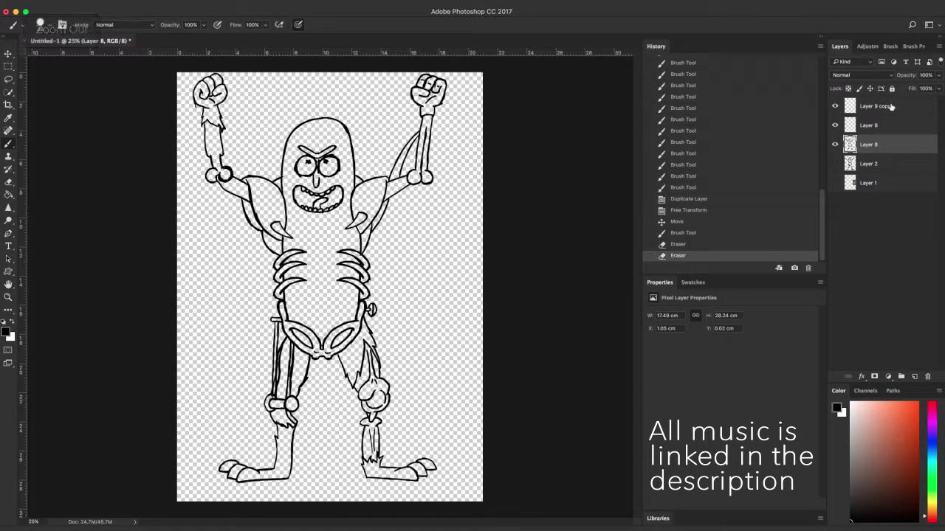
{"action": "right_click", "coordinate": [883, 144]}
{"action": "left_click", "coordinate": [777, 397]}
{"action": "key", "text": "Delete"}
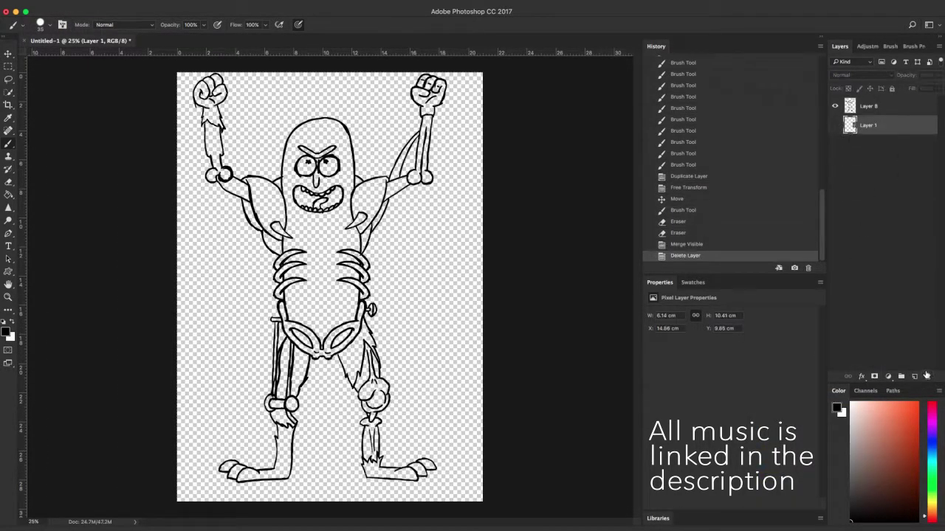
- Show the reference image, lower the opacity of the Layer 8 line art, and place a new layer above it
{"action": "left_click", "coordinate": [913, 377]}
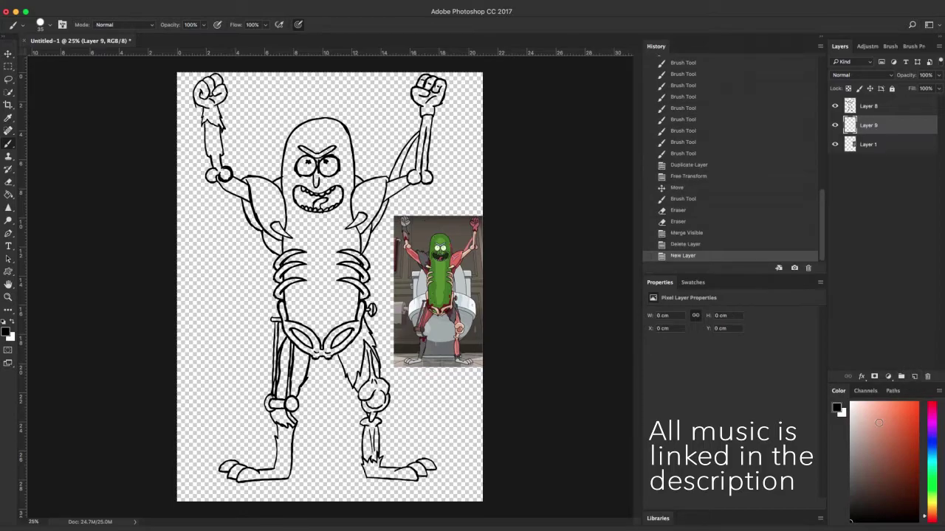
{"action": "left_click", "coordinate": [870, 106]}
{"action": "left_click_drag", "start_coordinate": [939, 75], "coordinate": [911, 116]}
{"action": "left_click", "coordinate": [868, 125]}
{"action": "left_click_drag", "start_coordinate": [856, 129], "coordinate": [871, 103]}
- Retrace the raised right fist with its fingers, knuckle marks and wrist in bold black strokes on Layer 9
{"action": "scroll", "coordinate": [440, 67], "scroll_direction": "up", "scroll_amount": 10}
{"action": "key", "text": "space"}
{"action": "left_click_drag", "start_coordinate": [470, 110], "coordinate": [451, 265]}
{"action": "scroll", "coordinate": [451, 263], "scroll_direction": "up", "scroll_amount": 3}
{"action": "key", "text": "b"}
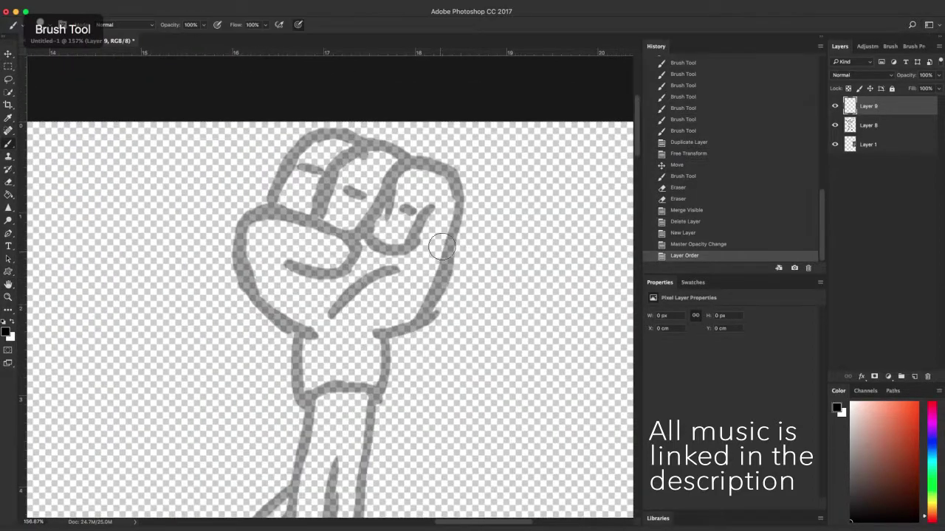
{"action": "mouse_move", "coordinate": [332, 312]}
{"action": "left_mouse_down"}
{"action": "mouse_move", "coordinate": [354, 290]}
{"action": "mouse_move", "coordinate": [407, 273]}
{"action": "left_mouse_up"}
{"action": "mouse_move", "coordinate": [376, 336]}
{"action": "left_mouse_down"}
{"action": "mouse_move", "coordinate": [394, 331]}
{"action": "mouse_move", "coordinate": [433, 164]}
{"action": "mouse_move", "coordinate": [402, 158]}
{"action": "mouse_move", "coordinate": [363, 221]}
{"action": "mouse_move", "coordinate": [414, 222]}
{"action": "mouse_move", "coordinate": [422, 213]}
{"action": "mouse_move", "coordinate": [420, 238]}
{"action": "left_mouse_up"}
{"action": "mouse_move", "coordinate": [404, 157]}
{"action": "left_mouse_down"}
{"action": "mouse_move", "coordinate": [373, 145]}
{"action": "mouse_move", "coordinate": [314, 213]}
{"action": "left_mouse_up"}
{"action": "left_click_drag", "start_coordinate": [358, 139], "coordinate": [266, 200]}
{"action": "mouse_move", "coordinate": [287, 264]}
{"action": "left_mouse_down"}
{"action": "mouse_move", "coordinate": [377, 245]}
{"action": "mouse_move", "coordinate": [244, 225]}
{"action": "mouse_move", "coordinate": [315, 339]}
{"action": "mouse_move", "coordinate": [298, 403]}
{"action": "mouse_move", "coordinate": [327, 379]}
{"action": "mouse_move", "coordinate": [376, 403]}
{"action": "left_mouse_up"}
{"action": "left_click_drag", "start_coordinate": [389, 333], "coordinate": [382, 393]}
{"action": "left_click_drag", "start_coordinate": [344, 190], "coordinate": [363, 197]}
{"action": "left_click_drag", "start_coordinate": [297, 167], "coordinate": [316, 174]}
{"action": "left_click_drag", "start_coordinate": [398, 208], "coordinate": [418, 214]}
- Retrace the raised left fist with its curled fingers, thumb and palm crease in bold black strokes
{"action": "key", "text": "super+minus"}
{"action": "scroll", "coordinate": [443, 340], "scroll_direction": "down", "scroll_amount": 5}
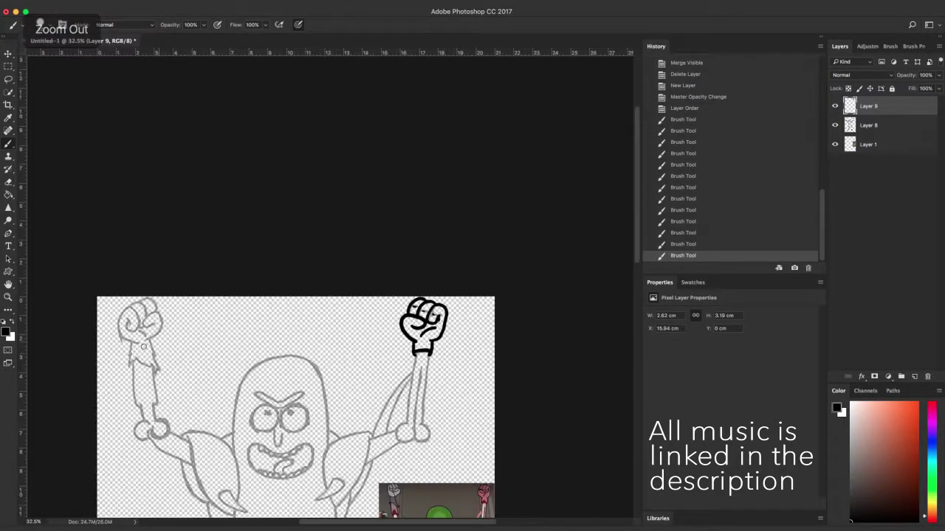
{"action": "scroll", "coordinate": [133, 332], "scroll_direction": "up", "scroll_amount": 6}
{"action": "key", "text": "super+plus"}
{"action": "mouse_move", "coordinate": [130, 262]}
{"action": "left_mouse_down"}
{"action": "mouse_move", "coordinate": [146, 297]}
{"action": "mouse_move", "coordinate": [204, 221]}
{"action": "mouse_move", "coordinate": [122, 394]}
{"action": "mouse_move", "coordinate": [177, 421]}
{"action": "left_mouse_up"}
{"action": "mouse_move", "coordinate": [255, 398]}
{"action": "left_mouse_down"}
{"action": "mouse_move", "coordinate": [268, 396]}
{"action": "mouse_move", "coordinate": [279, 247]}
{"action": "mouse_move", "coordinate": [310, 303]}
{"action": "left_mouse_up"}
{"action": "mouse_move", "coordinate": [159, 181]}
{"action": "left_mouse_down"}
{"action": "mouse_move", "coordinate": [253, 236]}
{"action": "mouse_move", "coordinate": [254, 248]}
{"action": "left_mouse_up"}
{"action": "left_click_drag", "start_coordinate": [208, 330], "coordinate": [224, 326]}
{"action": "left_click_drag", "start_coordinate": [227, 157], "coordinate": [307, 221]}
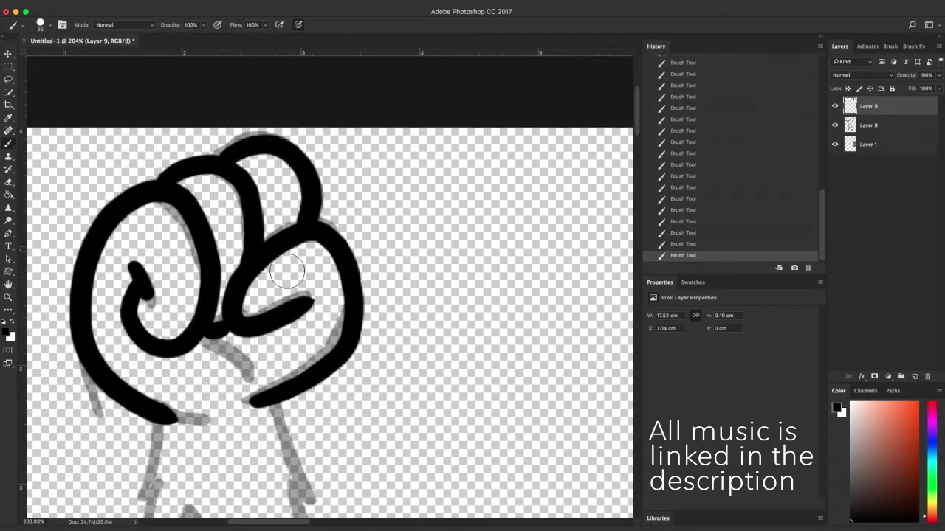
{"action": "left_click_drag", "start_coordinate": [214, 346], "coordinate": [237, 363]}
{"action": "key", "text": "super+minus"}
{"action": "key", "text": "super+minus"}
{"action": "key", "text": "super+minus"}
{"action": "key", "text": "super+minus"}
{"action": "key", "text": "super+minus"}
{"action": "key", "text": "super+minus"}
{"action": "key", "text": "super+minus"}
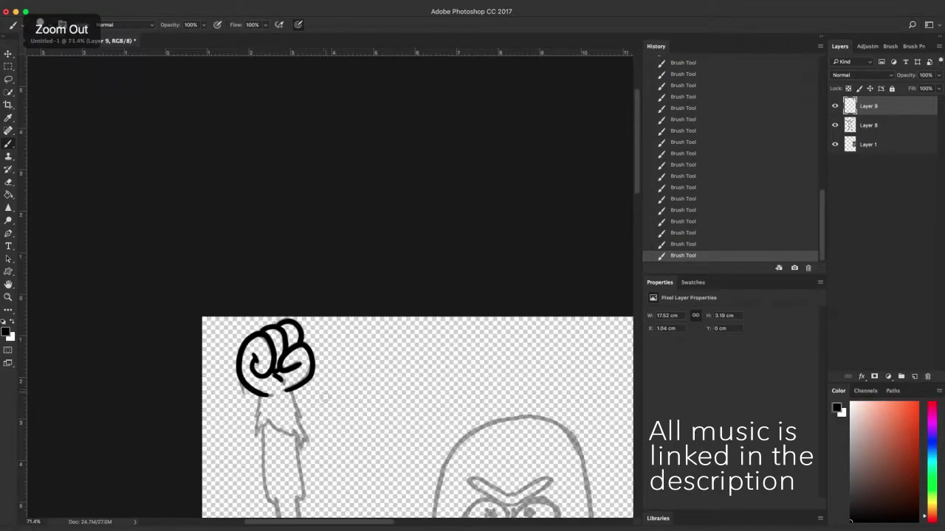
- Retrace the left arm's elbow bone in bold black on Layer 9, covering both rounded knobs and the short capped shaft
{"action": "key", "text": "super+plus"}
{"action": "key", "text": "super+plus"}
{"action": "key", "text": "super+plus"}
{"action": "key", "text": "super+plus"}
{"action": "key", "text": "super+plus"}
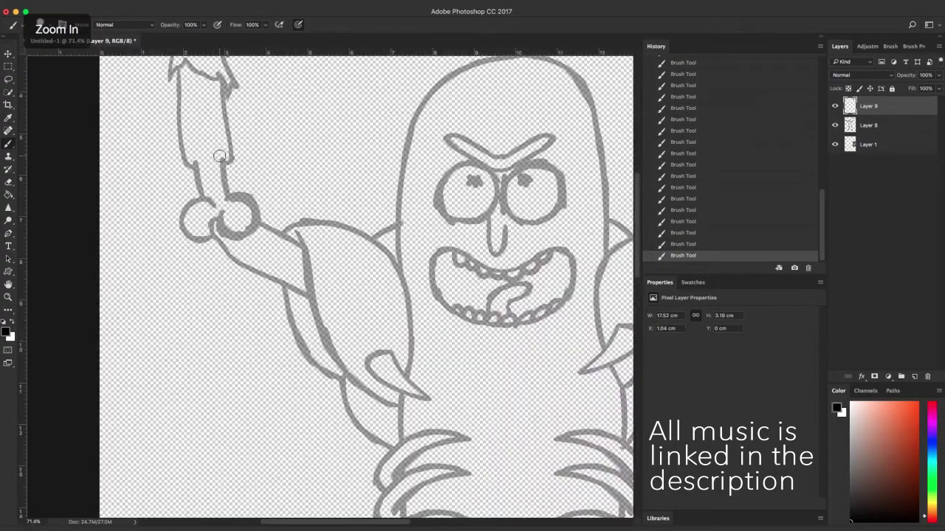
{"action": "mouse_move", "coordinate": [221, 284]}
{"action": "left_mouse_down"}
{"action": "mouse_move", "coordinate": [276, 338]}
{"action": "mouse_move", "coordinate": [298, 275]}
{"action": "left_mouse_up"}
{"action": "key", "text": "super+z"}
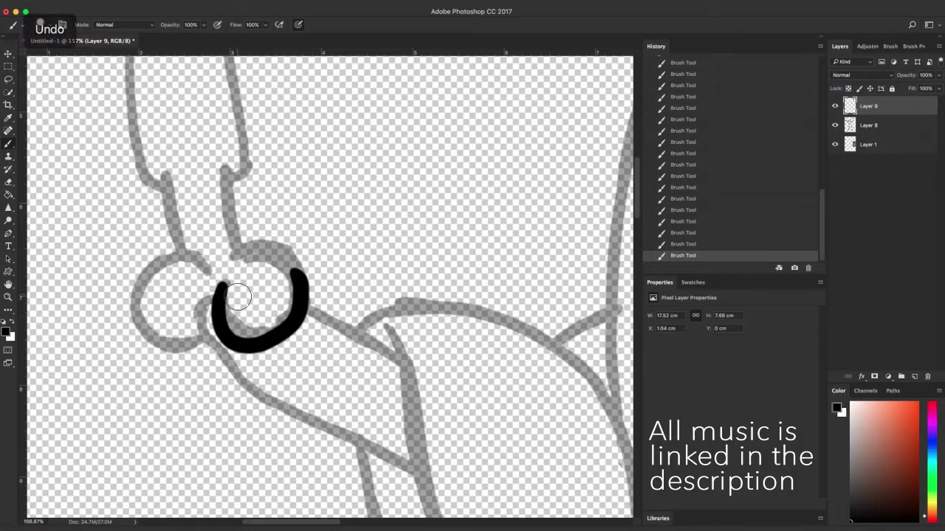
{"action": "mouse_move", "coordinate": [221, 284]}
{"action": "left_mouse_down"}
{"action": "mouse_move", "coordinate": [291, 329]}
{"action": "mouse_move", "coordinate": [240, 253]}
{"action": "mouse_move", "coordinate": [221, 172]}
{"action": "left_mouse_up"}
{"action": "mouse_move", "coordinate": [180, 257]}
{"action": "left_mouse_down"}
{"action": "mouse_move", "coordinate": [168, 177]}
{"action": "mouse_move", "coordinate": [143, 333]}
{"action": "mouse_move", "coordinate": [199, 343]}
{"action": "left_mouse_up"}
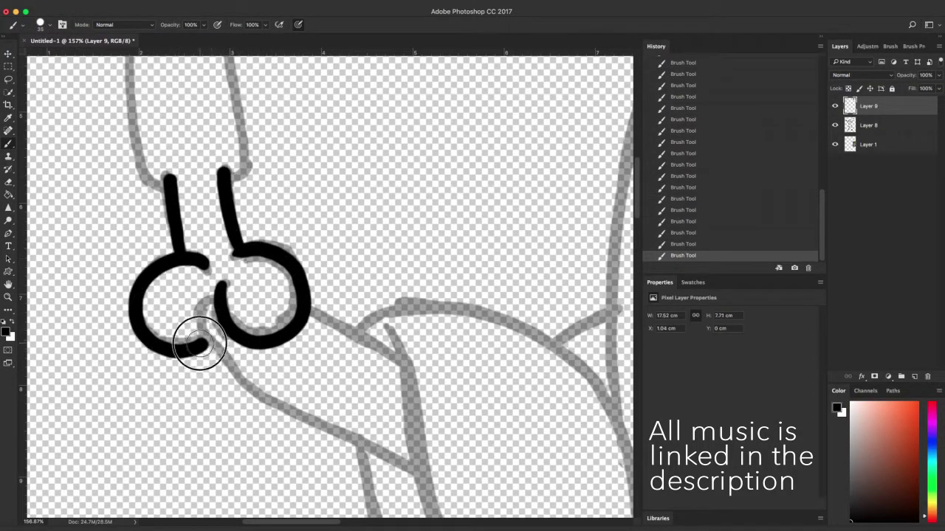
{"action": "mouse_move", "coordinate": [168, 181]}
{"action": "left_mouse_down"}
{"action": "mouse_move", "coordinate": [196, 165]}
{"action": "mouse_move", "coordinate": [229, 194]}
{"action": "left_mouse_up"}
{"action": "key", "text": "super+minus"}
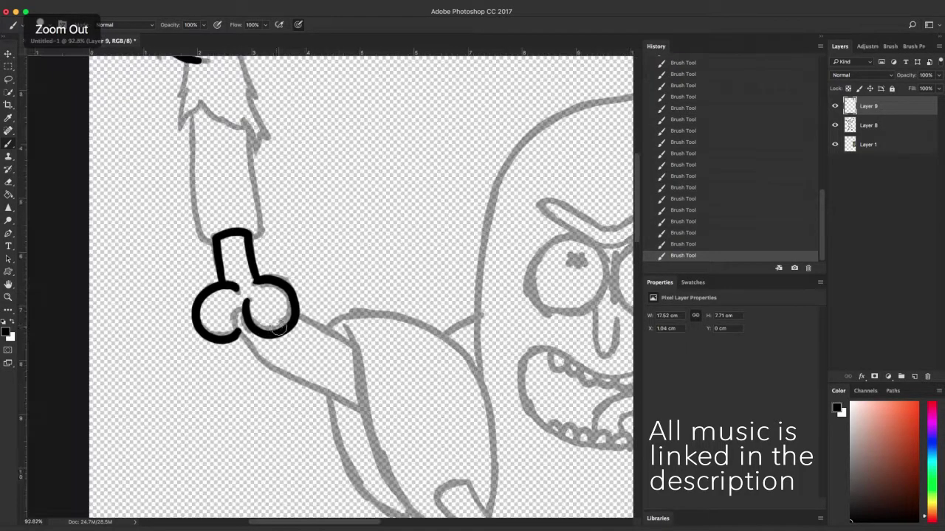
{"action": "key", "text": "super+minus"}
{"action": "key", "text": "super+minus"}
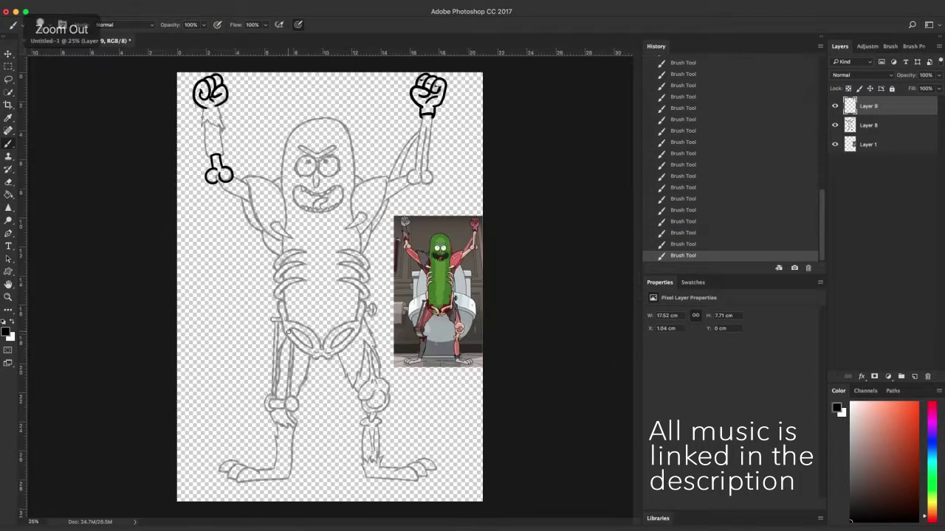
- Retrace the inner muscle line and the two outer curves along the underside of the left upper arm
{"action": "key", "text": "super+plus"}
{"action": "key", "text": "super+plus"}
{"action": "key", "text": "super+plus"}
{"action": "mouse_move", "coordinate": [217, 79]}
{"action": "left_mouse_down"}
{"action": "mouse_move", "coordinate": [250, 217]}
{"action": "mouse_move", "coordinate": [384, 366]}
{"action": "left_mouse_up"}
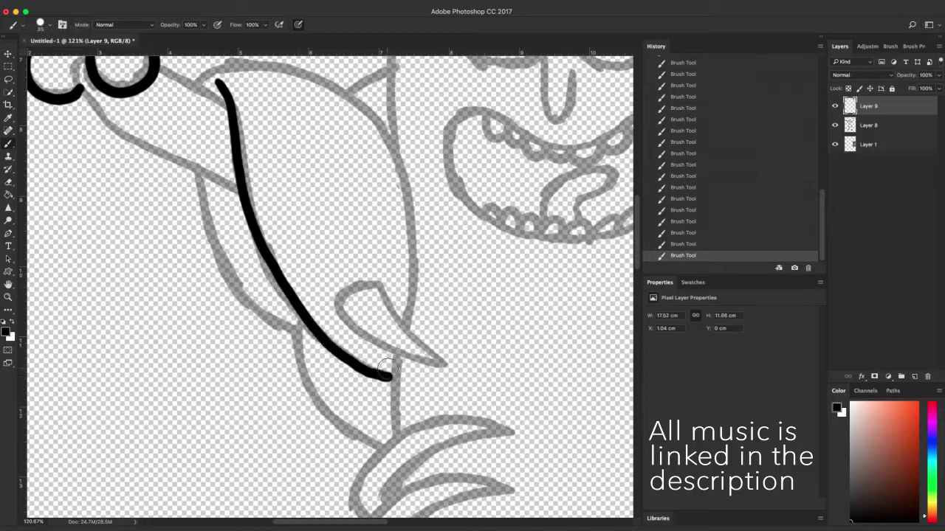
{"action": "mouse_move", "coordinate": [296, 324]}
{"action": "left_mouse_down"}
{"action": "mouse_move", "coordinate": [207, 217]}
{"action": "mouse_move", "coordinate": [200, 174]}
{"action": "left_mouse_up"}
{"action": "left_click_drag", "start_coordinate": [379, 448], "coordinate": [297, 319]}
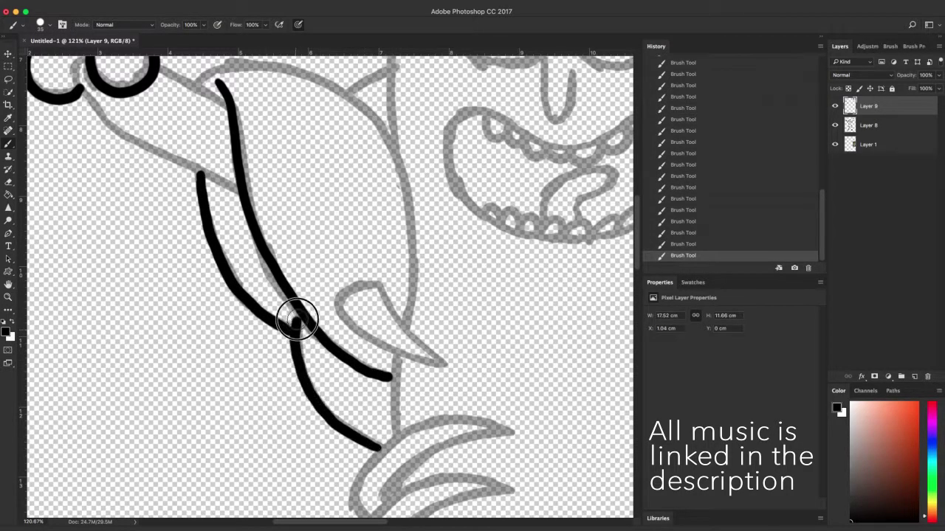
- Retrace both lobes of the small bone cap below the right leg's knee in bold black
{"action": "key", "text": "super+minus"}
{"action": "key", "text": "super+plus"}
{"action": "key", "text": "super+plus"}
{"action": "key", "text": "super+plus"}
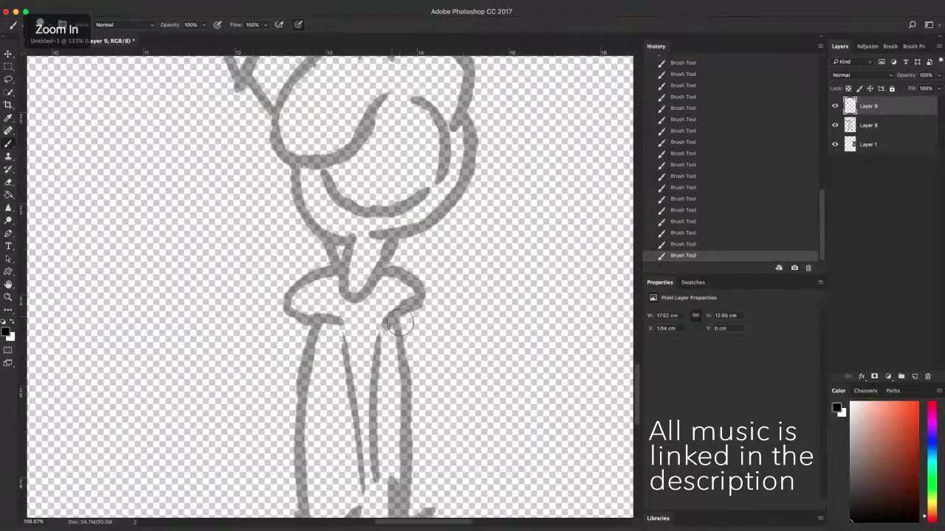
{"action": "mouse_move", "coordinate": [398, 322]}
{"action": "left_mouse_down"}
{"action": "mouse_move", "coordinate": [371, 268]}
{"action": "mouse_move", "coordinate": [317, 316]}
{"action": "mouse_move", "coordinate": [346, 319]}
{"action": "mouse_move", "coordinate": [310, 278]}
{"action": "mouse_move", "coordinate": [340, 266]}
{"action": "left_mouse_up"}
{"action": "key", "text": "super+z"}
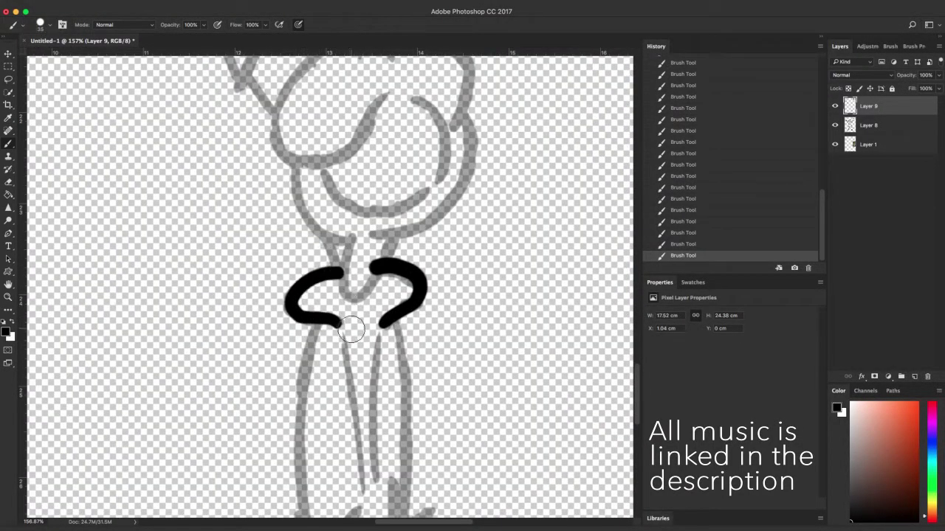
{"action": "key", "text": "super+minus"}
{"action": "key", "text": "super+minus"}
{"action": "key", "text": "super+minus"}
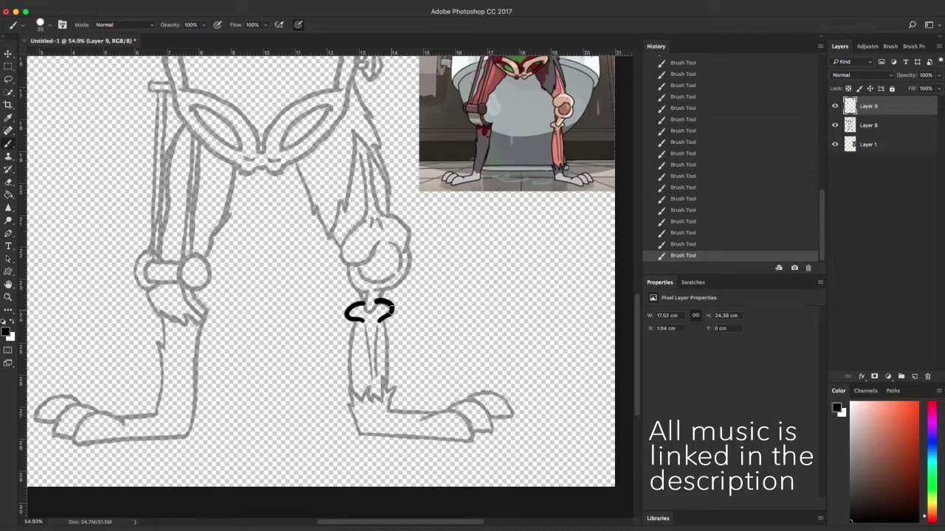
- Erase the faded Layer 8 lines around the retraced right fist and wrist
{"action": "key", "text": "super+minus"}
{"action": "key", "text": "super+minus"}
{"action": "key", "text": "super+minus"}
{"action": "left_click_drag", "start_coordinate": [410, 144], "coordinate": [336, 436]}
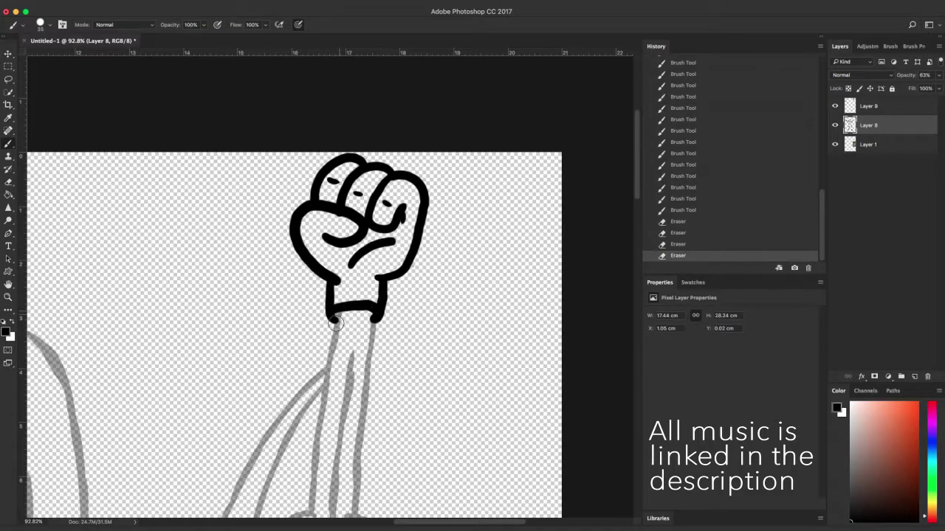
{"action": "key", "text": "super+minus"}
{"action": "key", "text": "super+minus"}
{"action": "key", "text": "super+minus"}
- Erase the faded Layer 8 lines showing beside the retraced left upper arm curves
{"action": "key", "text": "super+equal"}
{"action": "key", "text": "super+equal"}
{"action": "key", "text": "super+equal"}
{"action": "key", "text": "super+equal"}
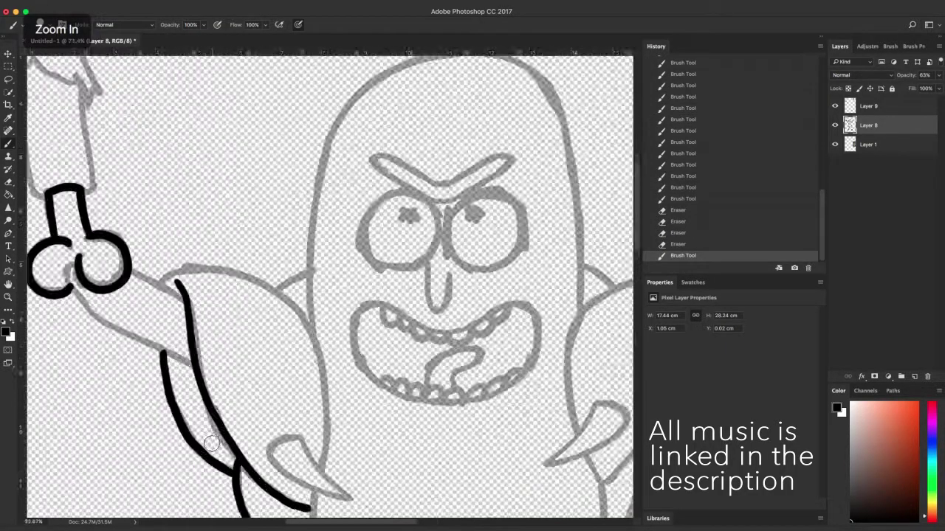
{"action": "key", "text": "h"}
{"action": "left_click_drag", "start_coordinate": [385, 410], "coordinate": [453, 315]}
{"action": "key", "text": "b"}
{"action": "mouse_move", "coordinate": [248, 119]}
{"action": "left_mouse_down"}
{"action": "mouse_move", "coordinate": [268, 244]}
{"action": "mouse_move", "coordinate": [268, 221]}
{"action": "left_mouse_up"}
{"action": "key", "text": "super+z"}
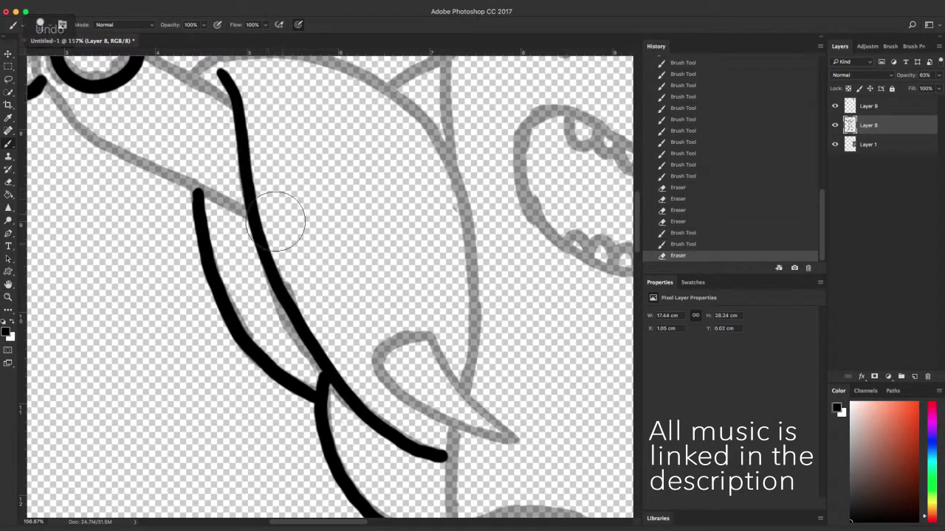
{"action": "left_click_drag", "start_coordinate": [286, 255], "coordinate": [289, 283]}
{"action": "left_click_drag", "start_coordinate": [271, 271], "coordinate": [304, 347]}
{"action": "mouse_move", "coordinate": [236, 258]}
{"action": "left_mouse_down"}
{"action": "mouse_move", "coordinate": [327, 397]}
{"action": "mouse_move", "coordinate": [411, 449]}
{"action": "mouse_move", "coordinate": [415, 475]}
{"action": "left_mouse_up"}
{"action": "key", "text": "h"}
{"action": "left_click_drag", "start_coordinate": [455, 507], "coordinate": [436, 416]}
{"action": "key", "text": "b"}
{"action": "mouse_move", "coordinate": [363, 399]}
{"action": "left_mouse_down"}
{"action": "mouse_move", "coordinate": [411, 417]}
{"action": "mouse_move", "coordinate": [397, 451]}
{"action": "left_mouse_up"}
{"action": "scroll", "coordinate": [404, 361], "scroll_direction": "down", "scroll_amount": 4}
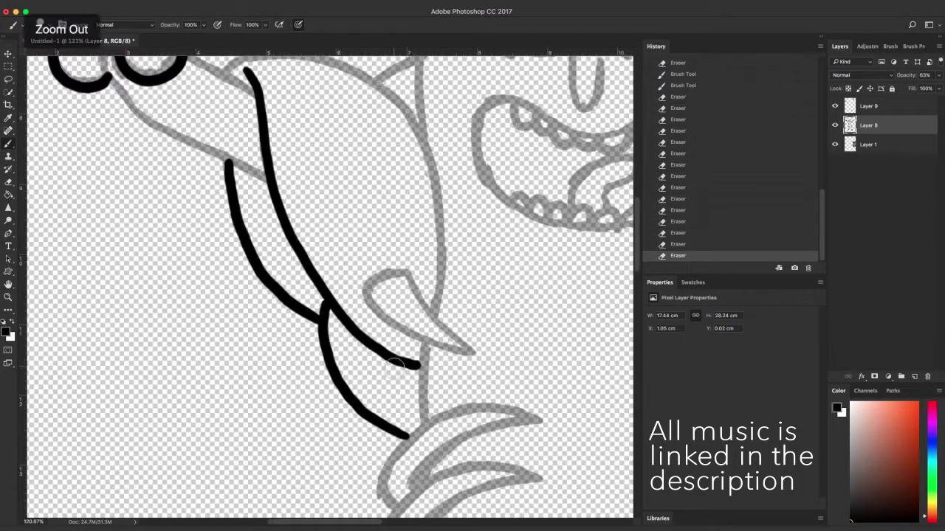
- Erase the leftover faded Layer 8 lines around the left elbow bone's rounded knobs
{"action": "scroll", "coordinate": [276, 192], "scroll_direction": "up", "scroll_amount": 5}
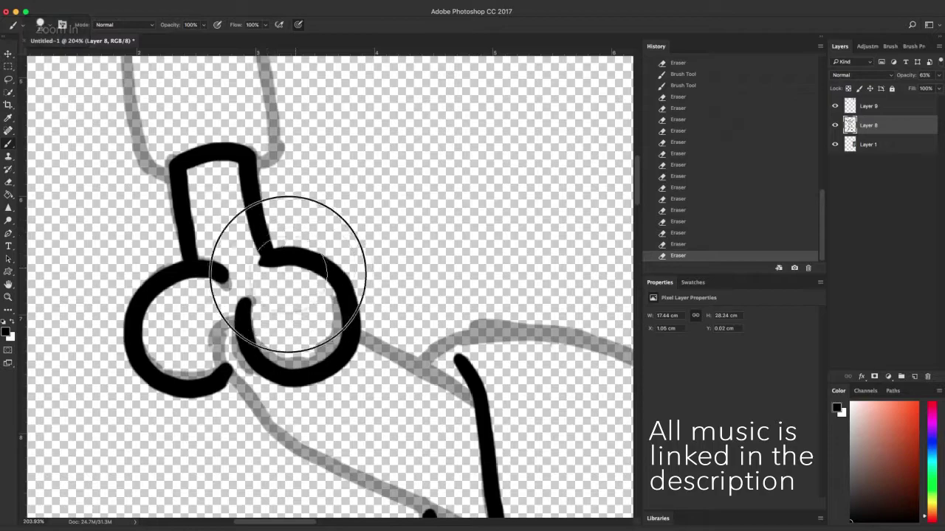
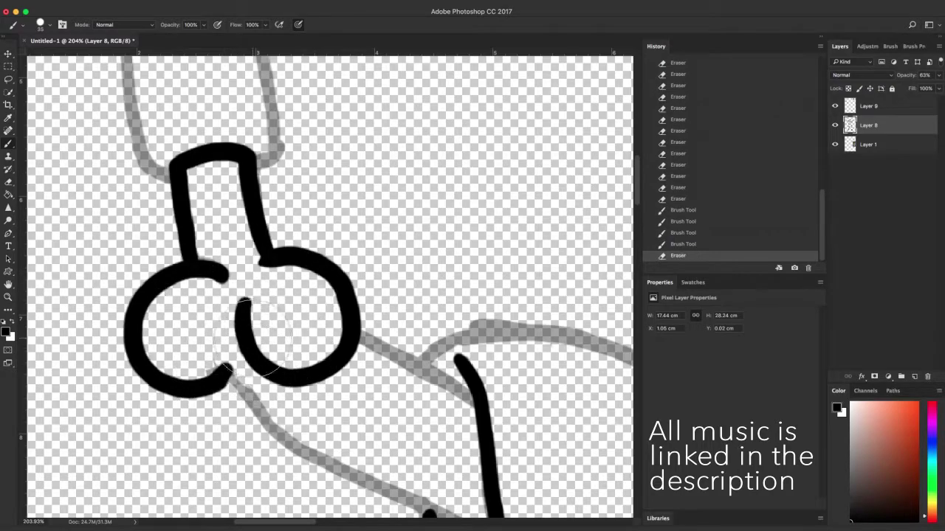
{"action": "left_click_drag", "start_coordinate": [237, 373], "coordinate": [245, 343]}
{"action": "scroll", "coordinate": [267, 353], "scroll_direction": "down", "scroll_amount": 4}
- Erase the faded Layer 8 lines showing around the retraced left fist
{"action": "scroll", "coordinate": [234, 97], "scroll_direction": "up", "scroll_amount": 3}
{"action": "key", "text": "h"}
{"action": "left_click_drag", "start_coordinate": [270, 177], "coordinate": [279, 285]}
{"action": "key", "text": "b"}
{"action": "left_click_drag", "start_coordinate": [149, 236], "coordinate": [284, 260]}
{"action": "mouse_move", "coordinate": [221, 349]}
{"action": "left_mouse_down"}
{"action": "mouse_move", "coordinate": [146, 298]}
{"action": "mouse_move", "coordinate": [144, 310]}
{"action": "left_mouse_up"}
{"action": "mouse_move", "coordinate": [266, 316]}
{"action": "left_mouse_down"}
{"action": "mouse_move", "coordinate": [338, 266]}
{"action": "mouse_move", "coordinate": [347, 177]}
{"action": "left_mouse_up"}
{"action": "key", "text": "super+minus"}
{"action": "key", "text": "super+minus"}
{"action": "key", "text": "super+minus"}
{"action": "key", "text": "super+minus"}
{"action": "key", "text": "super+minus"}
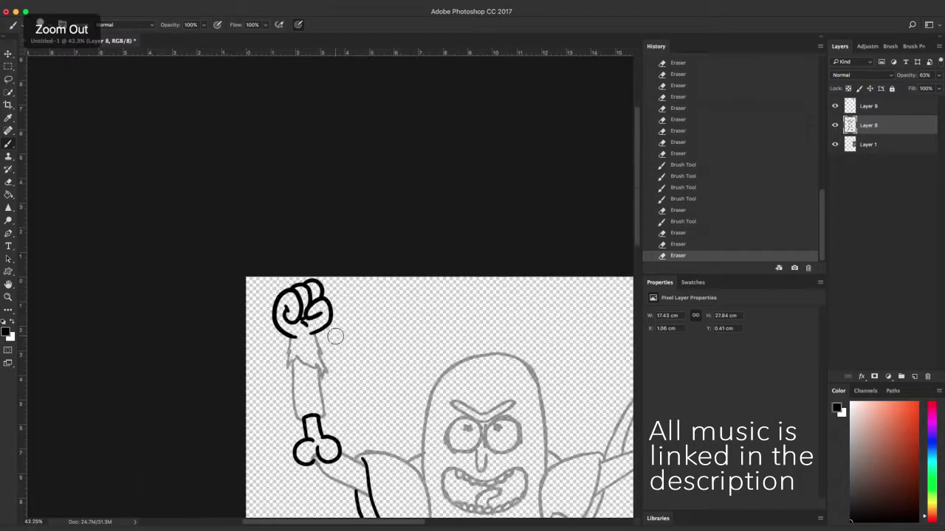
- Raise Layer 8 to full opacity and select Layer 9
{"action": "left_click", "coordinate": [938, 76]}
{"action": "left_click_drag", "start_coordinate": [921, 87], "coordinate": [940, 87]}
{"action": "left_click", "coordinate": [914, 109]}
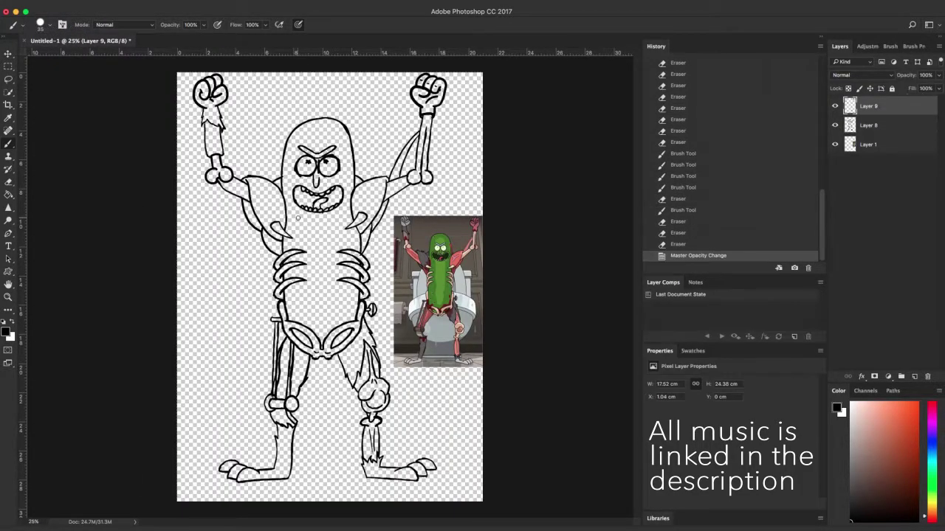
- Lower Layer 8's opacity so its line art is faded, and add a new layer above it
{"action": "left_click", "coordinate": [909, 124]}
{"action": "left_click", "coordinate": [938, 75]}
{"action": "left_click_drag", "start_coordinate": [940, 87], "coordinate": [917, 109]}
{"action": "left_click", "coordinate": [915, 377]}
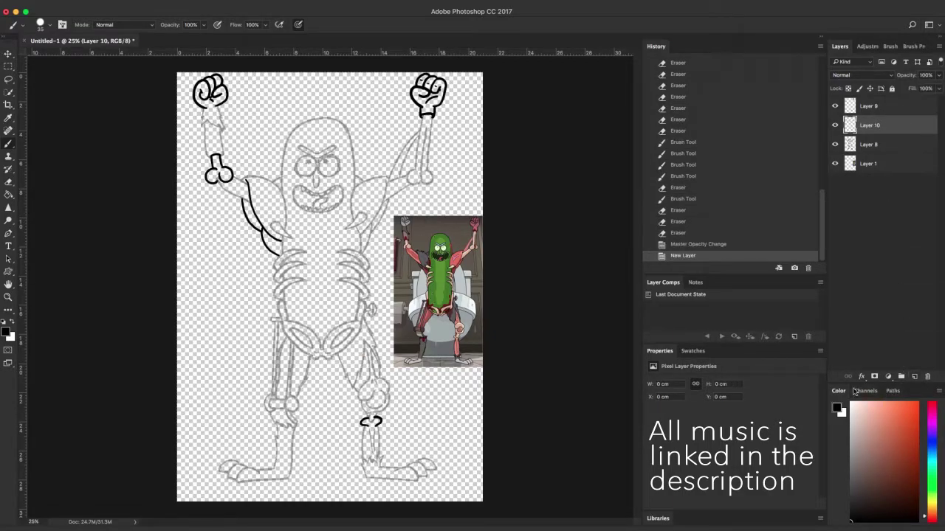
- Retrace the jagged, torn fur cuff below the left fist in bold black on Layer 10
{"action": "key", "text": "super+plus"}
{"action": "key", "text": "super+plus"}
{"action": "key", "text": "super+plus"}
{"action": "key", "text": "super+plus"}
{"action": "key", "text": "super+plus"}
{"action": "key", "text": "super+plus"}
{"action": "left_click_drag", "start_coordinate": [179, 203], "coordinate": [178, 270]}
{"action": "left_click_drag", "start_coordinate": [178, 270], "coordinate": [160, 356]}
{"action": "mouse_move", "coordinate": [160, 356]}
{"action": "left_mouse_down"}
{"action": "mouse_move", "coordinate": [212, 296]}
{"action": "mouse_move", "coordinate": [288, 374]}
{"action": "mouse_move", "coordinate": [301, 342]}
{"action": "left_mouse_up"}
{"action": "left_click_drag", "start_coordinate": [300, 342], "coordinate": [328, 411]}
{"action": "mouse_move", "coordinate": [328, 412]}
{"action": "left_mouse_down"}
{"action": "mouse_move", "coordinate": [343, 349]}
{"action": "mouse_move", "coordinate": [359, 378]}
{"action": "left_mouse_up"}
{"action": "left_click_drag", "start_coordinate": [347, 369], "coordinate": [338, 285]}
{"action": "left_click_drag", "start_coordinate": [332, 325], "coordinate": [310, 266]}
{"action": "mouse_move", "coordinate": [277, 186]}
{"action": "left_mouse_down"}
{"action": "mouse_move", "coordinate": [336, 295]}
{"action": "mouse_move", "coordinate": [294, 195]}
{"action": "left_mouse_up"}
{"action": "key", "text": "super+z"}
- Retrace both sides of the left forearm between the torn cuff and the elbow bone
{"action": "key", "text": "space"}
{"action": "left_click_drag", "start_coordinate": [426, 388], "coordinate": [461, 212]}
{"action": "left_click_drag", "start_coordinate": [457, 353], "coordinate": [460, 360]}
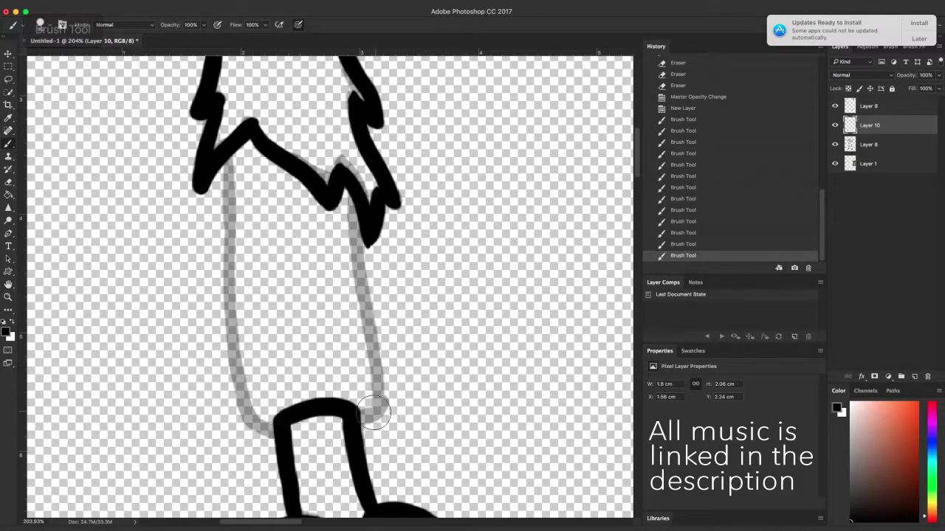
{"action": "left_click_drag", "start_coordinate": [345, 191], "coordinate": [375, 388]}
{"action": "mouse_move", "coordinate": [225, 158]}
{"action": "left_mouse_down"}
{"action": "mouse_move", "coordinate": [231, 367]}
{"action": "mouse_move", "coordinate": [275, 443]}
{"action": "left_mouse_up"}
- Retrace the upper and lower edges of the left arm from the elbow bone to the shoulder muscle
{"action": "mouse_move", "coordinate": [412, 423]}
{"action": "left_mouse_down"}
{"action": "mouse_move", "coordinate": [373, 229]}
{"action": "mouse_move", "coordinate": [321, 90]}
{"action": "left_mouse_up"}
{"action": "mouse_move", "coordinate": [197, 215]}
{"action": "left_mouse_down"}
{"action": "mouse_move", "coordinate": [194, 275]}
{"action": "mouse_move", "coordinate": [306, 358]}
{"action": "mouse_move", "coordinate": [434, 405]}
{"action": "mouse_move", "coordinate": [360, 384]}
{"action": "left_mouse_up"}
{"action": "key", "text": "ctrl+z"}
{"action": "key", "text": "ctrl+z"}
{"action": "mouse_move", "coordinate": [447, 428]}
{"action": "left_mouse_down"}
{"action": "mouse_move", "coordinate": [397, 402]}
{"action": "mouse_move", "coordinate": [245, 316]}
{"action": "mouse_move", "coordinate": [178, 234]}
{"action": "left_mouse_up"}
{"action": "left_click_drag", "start_coordinate": [431, 282], "coordinate": [317, 209]}
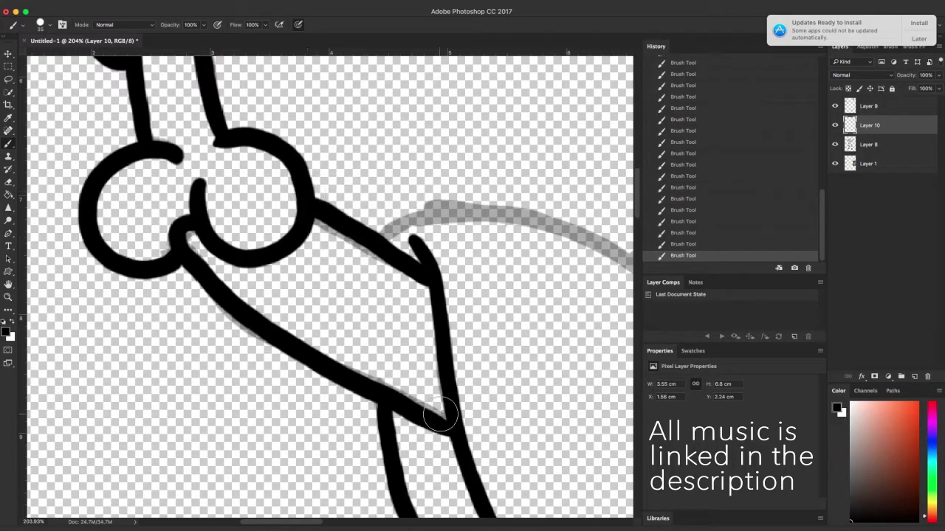
- Rotate the canvas and retrace the left shoulder's curved top edge and the short line joining it to the body
{"action": "left_click_drag", "start_coordinate": [544, 415], "coordinate": [481, 381]}
{"action": "left_click_drag", "start_coordinate": [614, 360], "coordinate": [494, 396]}
{"action": "left_click_drag", "start_coordinate": [447, 267], "coordinate": [519, 227]}
{"action": "key", "text": "r"}
{"action": "mouse_move", "coordinate": [516, 349]}
{"action": "left_mouse_down"}
{"action": "mouse_move", "coordinate": [491, 156]}
{"action": "mouse_move", "coordinate": [451, 120]}
{"action": "left_mouse_up"}
{"action": "mouse_move", "coordinate": [250, 403]}
{"action": "left_mouse_down"}
{"action": "mouse_move", "coordinate": [263, 257]}
{"action": "mouse_move", "coordinate": [408, 130]}
{"action": "mouse_move", "coordinate": [493, 107]}
{"action": "left_mouse_up"}
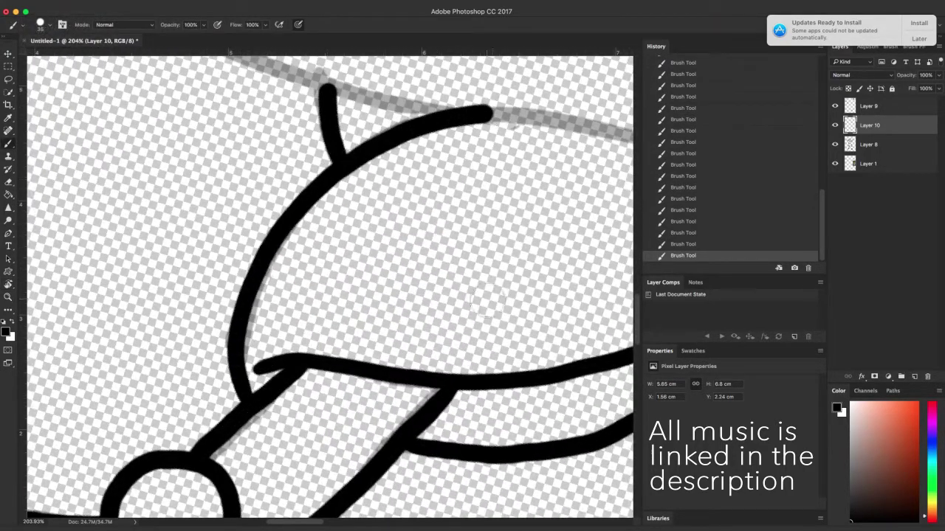
- Retrace the body edge beside the left shoulder muscle down to the first rib with the canvas rotated
{"action": "key", "text": "h"}
{"action": "scroll", "coordinate": [474, 316], "scroll_direction": "right", "scroll_amount": 8}
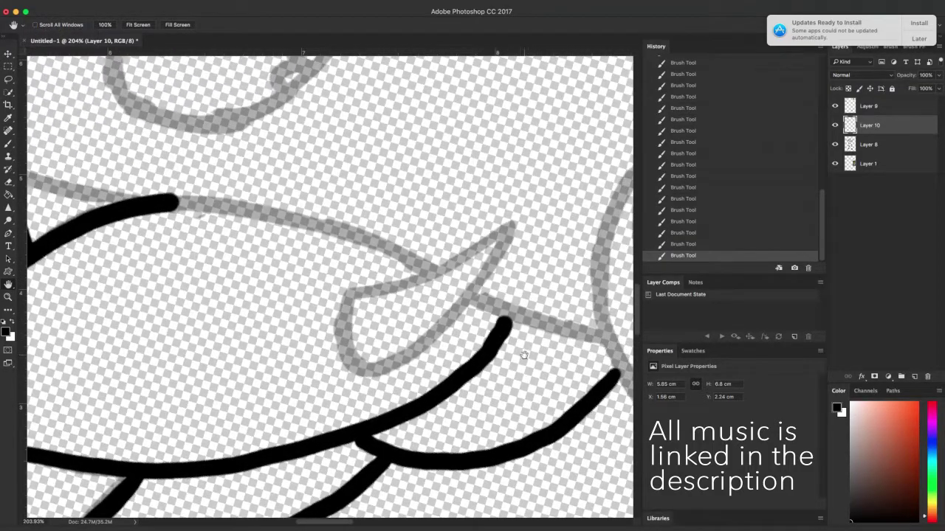
{"action": "scroll", "coordinate": [524, 355], "scroll_direction": "down", "scroll_amount": 2}
{"action": "key", "text": "r"}
{"action": "left_click_drag", "start_coordinate": [518, 360], "coordinate": [505, 122]}
{"action": "scroll", "coordinate": [488, 266], "scroll_direction": "up", "scroll_amount": 2}
{"action": "scroll", "coordinate": [454, 274], "scroll_direction": "down", "scroll_amount": 2}
{"action": "left_click_drag", "start_coordinate": [455, 274], "coordinate": [443, 317]}
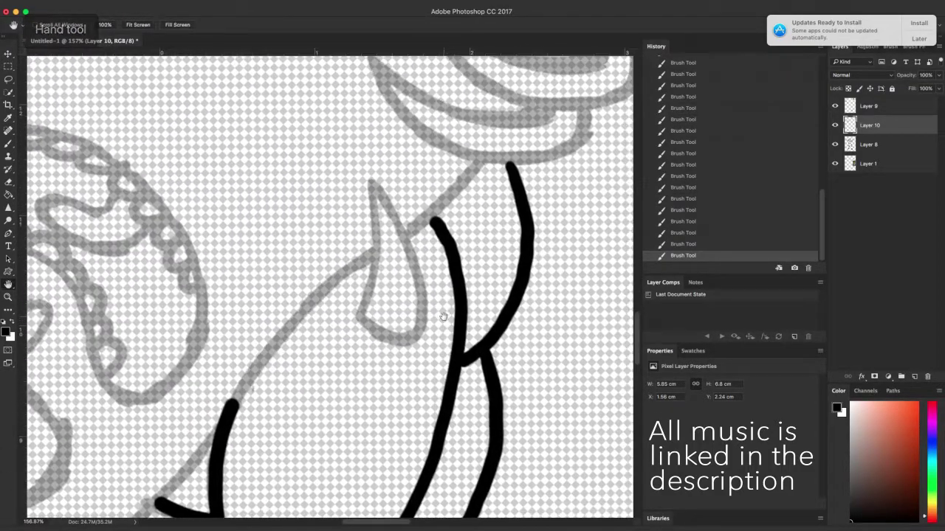
{"action": "mouse_move", "coordinate": [229, 412]}
{"action": "left_mouse_down"}
{"action": "mouse_move", "coordinate": [338, 281]}
{"action": "mouse_move", "coordinate": [478, 165]}
{"action": "left_mouse_up"}
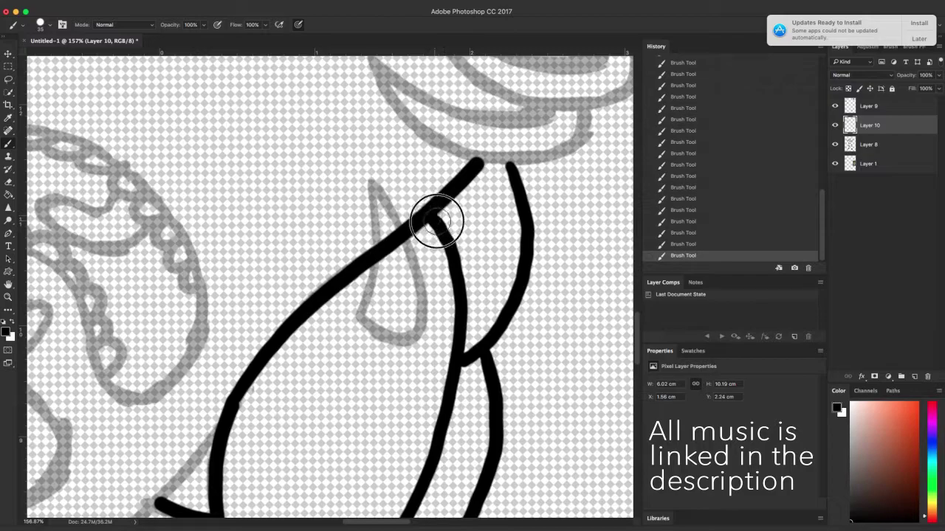
- Retrace the pointed spike overlapping the left shoulder muscle on a new layer above Layer 10
{"action": "mouse_move", "coordinate": [372, 185]}
{"action": "left_mouse_down"}
{"action": "mouse_move", "coordinate": [363, 318]}
{"action": "mouse_move", "coordinate": [417, 293]}
{"action": "mouse_move", "coordinate": [421, 335]}
{"action": "mouse_move", "coordinate": [379, 404]}
{"action": "mouse_move", "coordinate": [273, 411]}
{"action": "mouse_move", "coordinate": [310, 410]}
{"action": "left_mouse_up"}
{"action": "key", "text": "r"}
{"action": "key", "text": "z"}
{"action": "key", "text": "b"}
{"action": "left_click_drag", "start_coordinate": [264, 317], "coordinate": [316, 244]}
- Erase the Layer 10 arm and body lines that cross the inside of the left spike
{"action": "left_click", "coordinate": [854, 105]}
{"action": "key", "text": "e"}
{"action": "left_click", "coordinate": [413, 304]}
{"action": "key", "text": "b"}
{"action": "left_click", "coordinate": [862, 127]}
{"action": "left_click", "coordinate": [863, 145]}
{"action": "key", "text": "e"}
{"action": "left_click_drag", "start_coordinate": [420, 297], "coordinate": [443, 317]}
{"action": "key", "text": "b"}
- Straighten the canvas and retrace the upper two curved left ribs in bold black on Layer 10
{"action": "scroll", "coordinate": [388, 412], "scroll_direction": "down", "scroll_amount": 10}
{"action": "scroll", "coordinate": [389, 428], "scroll_direction": "down", "scroll_amount": 5}
{"action": "key", "text": "r"}
{"action": "left_click_drag", "start_coordinate": [413, 414], "coordinate": [331, 434]}
{"action": "scroll", "coordinate": [304, 273], "scroll_direction": "up", "scroll_amount": 2}
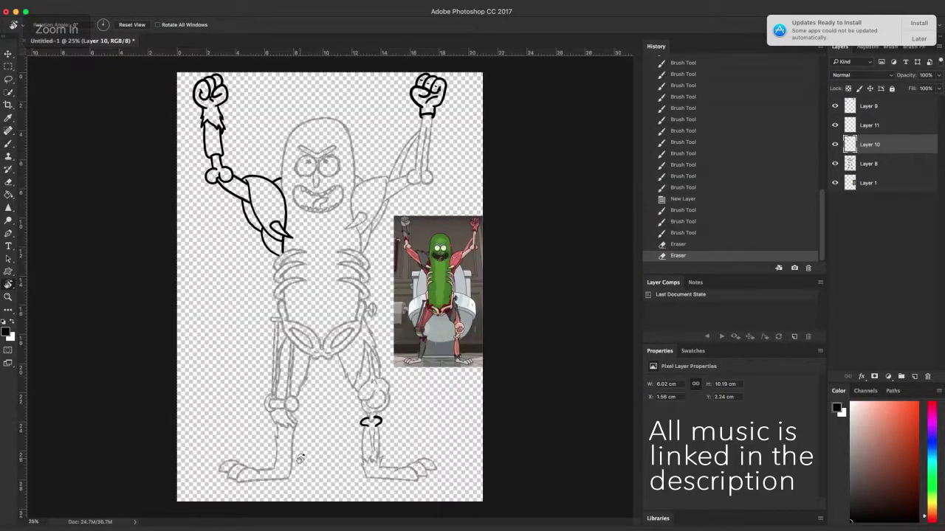
{"action": "scroll", "coordinate": [288, 272], "scroll_direction": "up", "scroll_amount": 10}
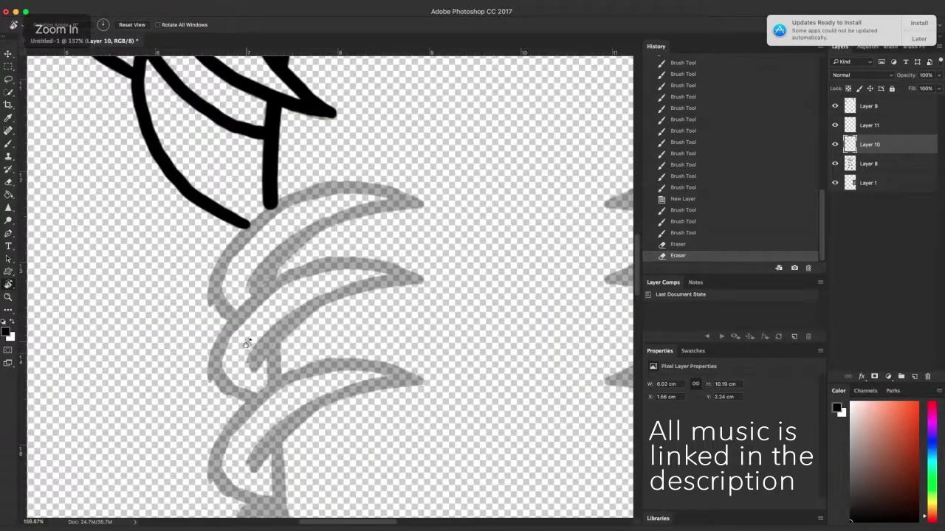
{"action": "key", "text": "b"}
{"action": "mouse_move", "coordinate": [235, 318]}
{"action": "left_mouse_down"}
{"action": "mouse_move", "coordinate": [231, 243]}
{"action": "mouse_move", "coordinate": [414, 197]}
{"action": "left_mouse_up"}
{"action": "left_click_drag", "start_coordinate": [272, 259], "coordinate": [412, 198]}
{"action": "left_click_drag", "start_coordinate": [269, 343], "coordinate": [421, 274]}
{"action": "mouse_move", "coordinate": [248, 402]}
{"action": "left_mouse_down"}
{"action": "mouse_move", "coordinate": [271, 283]}
{"action": "mouse_move", "coordinate": [439, 279]}
{"action": "left_mouse_up"}
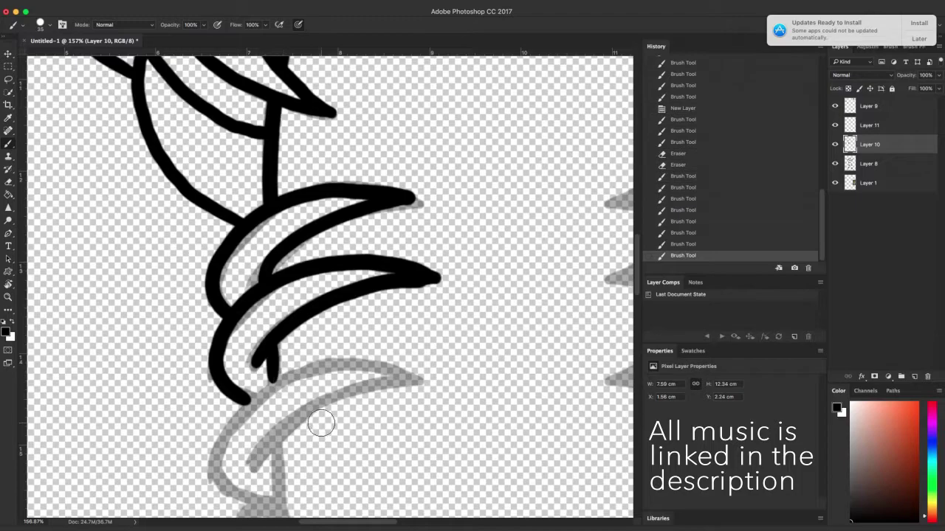
- Retrace the third curved left rib and the body line running from it down to the pelvis in bold black
{"action": "scroll", "coordinate": [320, 423], "scroll_direction": "down", "scroll_amount": 5}
{"action": "left_click_drag", "start_coordinate": [274, 332], "coordinate": [435, 253]}
{"action": "mouse_move", "coordinate": [235, 312]}
{"action": "left_mouse_down"}
{"action": "mouse_move", "coordinate": [366, 243]}
{"action": "mouse_move", "coordinate": [431, 252]}
{"action": "left_mouse_up"}
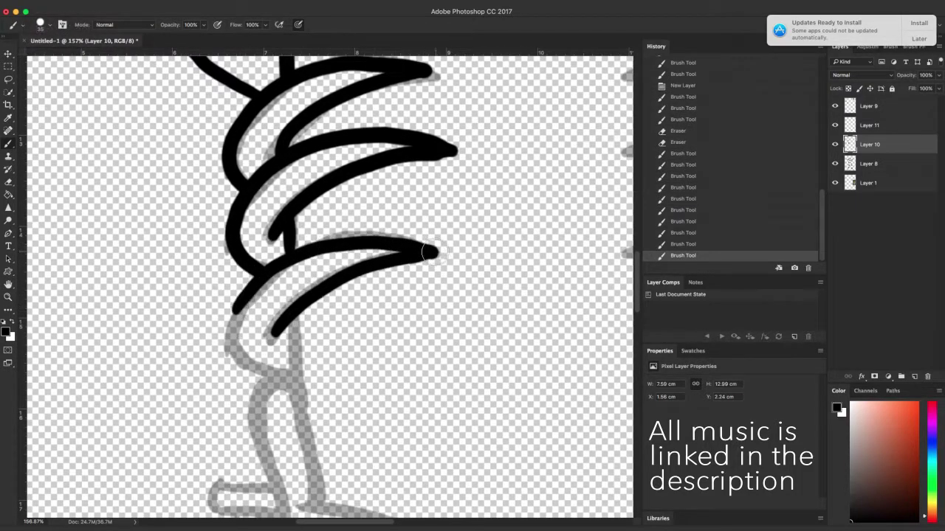
{"action": "left_click_drag", "start_coordinate": [242, 299], "coordinate": [284, 384]}
{"action": "left_click_drag", "start_coordinate": [316, 506], "coordinate": [292, 310]}
- Rotate the canvas and retrace the left half of the pelvis bone with its oval opening on Layer 10
{"action": "key", "text": "h"}
{"action": "left_click_drag", "start_coordinate": [354, 415], "coordinate": [265, 155]}
{"action": "key", "text": "b"}
{"action": "mouse_move", "coordinate": [230, 341]}
{"action": "left_mouse_down"}
{"action": "mouse_move", "coordinate": [195, 259]}
{"action": "mouse_move", "coordinate": [199, 112]}
{"action": "left_mouse_up"}
{"action": "key", "text": "r"}
{"action": "left_click_drag", "start_coordinate": [438, 436], "coordinate": [433, 135]}
{"action": "key", "text": "b"}
{"action": "mouse_move", "coordinate": [343, 406]}
{"action": "left_mouse_down"}
{"action": "mouse_move", "coordinate": [395, 136]}
{"action": "mouse_move", "coordinate": [409, 129]}
{"action": "left_mouse_up"}
{"action": "mouse_move", "coordinate": [376, 359]}
{"action": "left_mouse_down"}
{"action": "mouse_move", "coordinate": [417, 175]}
{"action": "mouse_move", "coordinate": [430, 200]}
{"action": "left_mouse_up"}
{"action": "mouse_move", "coordinate": [447, 111]}
{"action": "left_mouse_down"}
{"action": "mouse_move", "coordinate": [468, 169]}
{"action": "mouse_move", "coordinate": [433, 338]}
{"action": "left_mouse_up"}
{"action": "left_click_drag", "start_coordinate": [350, 451], "coordinate": [382, 487]}
{"action": "left_click_drag", "start_coordinate": [363, 431], "coordinate": [382, 472]}
- Retrace the right half of the pelvis bone, including its notched tip and oval opening
{"action": "key", "text": "h"}
{"action": "mouse_move", "coordinate": [455, 150]}
{"action": "left_mouse_down"}
{"action": "mouse_move", "coordinate": [462, 352]}
{"action": "mouse_move", "coordinate": [529, 211]}
{"action": "mouse_move", "coordinate": [417, 92]}
{"action": "left_mouse_up"}
{"action": "key", "text": "r"}
{"action": "key", "text": "b"}
{"action": "mouse_move", "coordinate": [223, 484]}
{"action": "left_mouse_down"}
{"action": "mouse_move", "coordinate": [260, 268]}
{"action": "mouse_move", "coordinate": [317, 191]}
{"action": "left_mouse_up"}
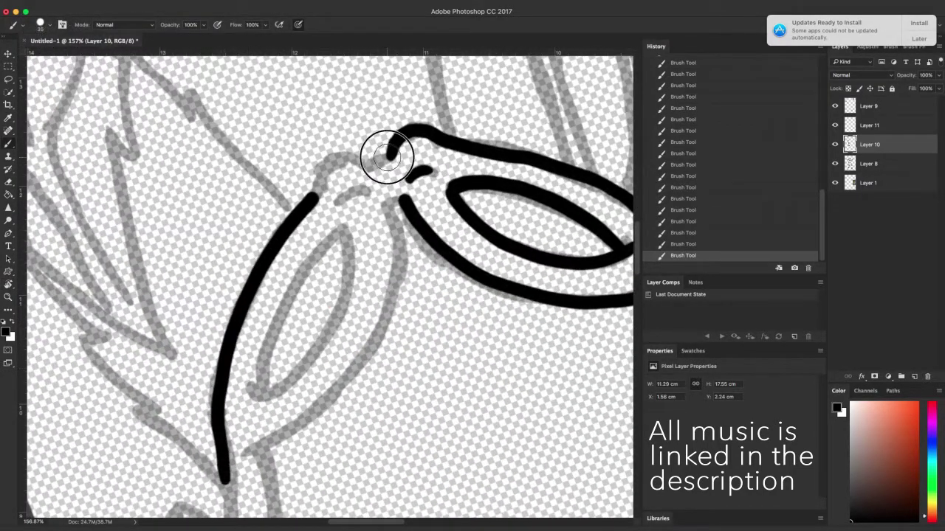
{"action": "left_click_drag", "start_coordinate": [391, 155], "coordinate": [316, 174]}
{"action": "mouse_move", "coordinate": [251, 454]}
{"action": "left_mouse_down"}
{"action": "mouse_move", "coordinate": [391, 264]}
{"action": "mouse_move", "coordinate": [397, 209]}
{"action": "left_mouse_up"}
{"action": "left_click_drag", "start_coordinate": [249, 382], "coordinate": [337, 236]}
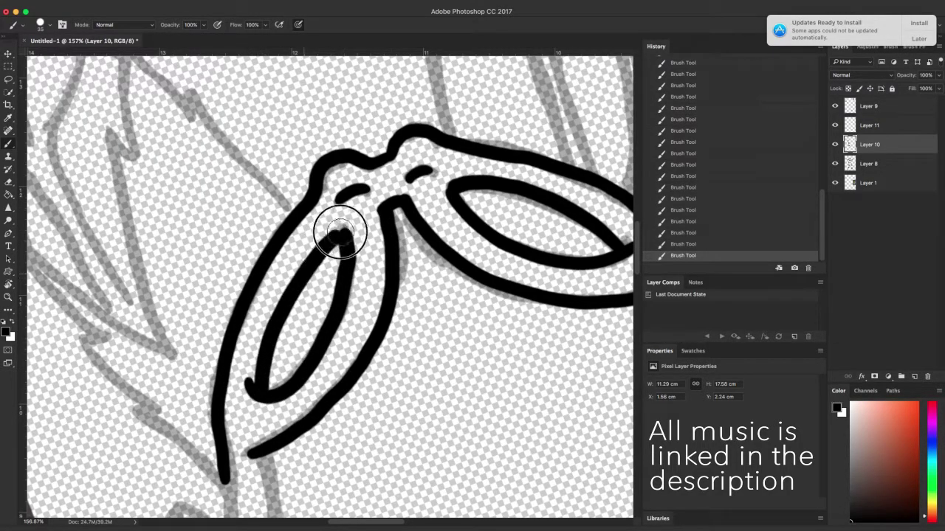
- Retrace the upper end of the right hip, the adjoining body line and the bolt sticking out of its side
{"action": "left_click_drag", "start_coordinate": [358, 350], "coordinate": [349, 126]}
{"action": "mouse_move", "coordinate": [214, 251]}
{"action": "left_mouse_down"}
{"action": "mouse_move", "coordinate": [221, 305]}
{"action": "mouse_move", "coordinate": [272, 344]}
{"action": "left_mouse_up"}
{"action": "left_click_drag", "start_coordinate": [297, 398], "coordinate": [259, 249]}
{"action": "mouse_move", "coordinate": [171, 286]}
{"action": "left_mouse_down"}
{"action": "mouse_move", "coordinate": [198, 347]}
{"action": "mouse_move", "coordinate": [209, 310]}
{"action": "left_mouse_up"}
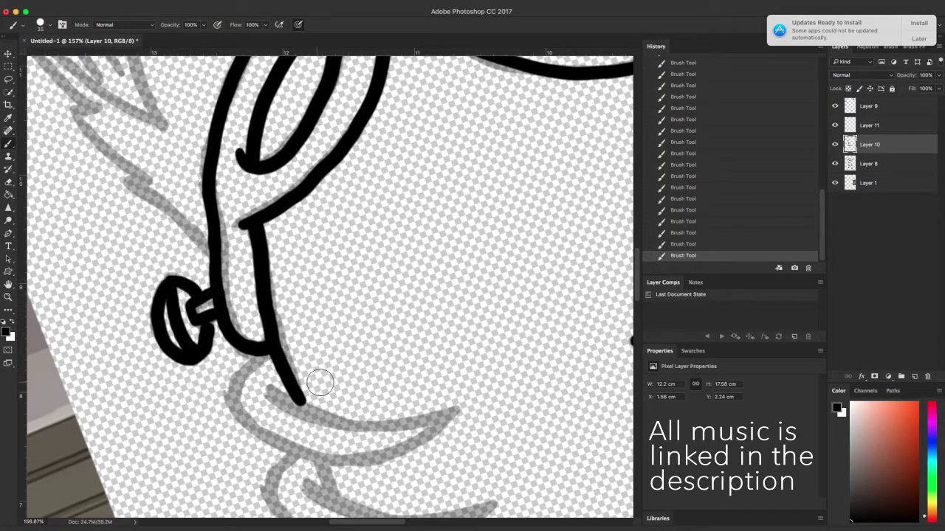
- Rotate the canvas and retrace the three curved right ribs and the body line pieces between them
{"action": "scroll", "coordinate": [316, 382], "scroll_direction": "down", "scroll_amount": 3}
{"action": "key", "text": "r"}
{"action": "left_click", "coordinate": [132, 25]}
{"action": "key", "text": "r"}
{"action": "mouse_move", "coordinate": [381, 405]}
{"action": "left_mouse_down"}
{"action": "mouse_move", "coordinate": [415, 363]}
{"action": "mouse_move", "coordinate": [444, 299]}
{"action": "left_mouse_up"}
{"action": "key", "text": "b"}
{"action": "key", "text": "h"}
{"action": "left_click_drag", "start_coordinate": [361, 337], "coordinate": [386, 376]}
{"action": "scroll", "coordinate": [386, 375], "scroll_direction": "up", "scroll_amount": 3}
{"action": "key", "text": "b"}
{"action": "mouse_move", "coordinate": [244, 414]}
{"action": "left_mouse_down"}
{"action": "mouse_move", "coordinate": [465, 347]}
{"action": "mouse_move", "coordinate": [441, 365]}
{"action": "left_mouse_up"}
{"action": "left_click_drag", "start_coordinate": [248, 411], "coordinate": [441, 361]}
{"action": "mouse_move", "coordinate": [358, 285]}
{"action": "left_mouse_down"}
{"action": "mouse_move", "coordinate": [179, 338]}
{"action": "mouse_move", "coordinate": [389, 275]}
{"action": "left_mouse_up"}
{"action": "left_click_drag", "start_coordinate": [130, 280], "coordinate": [342, 241]}
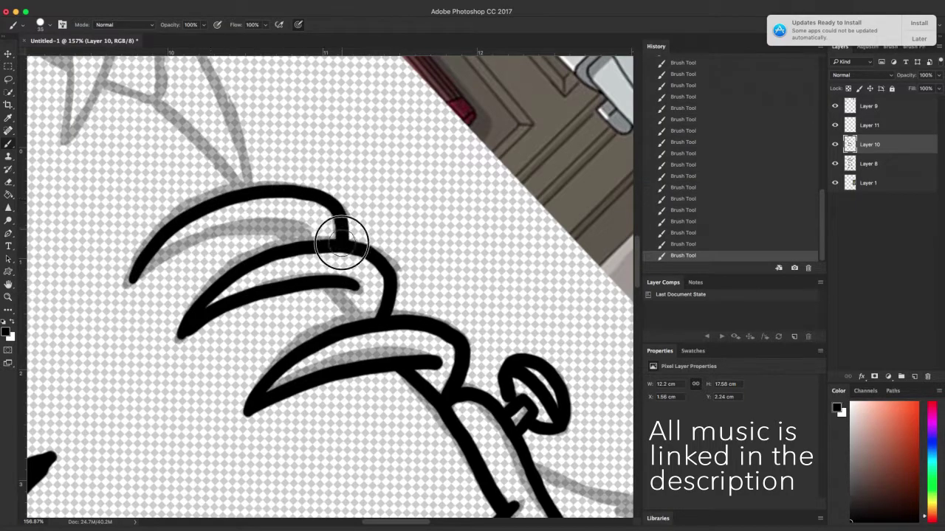
{"action": "left_click_drag", "start_coordinate": [133, 280], "coordinate": [290, 237]}
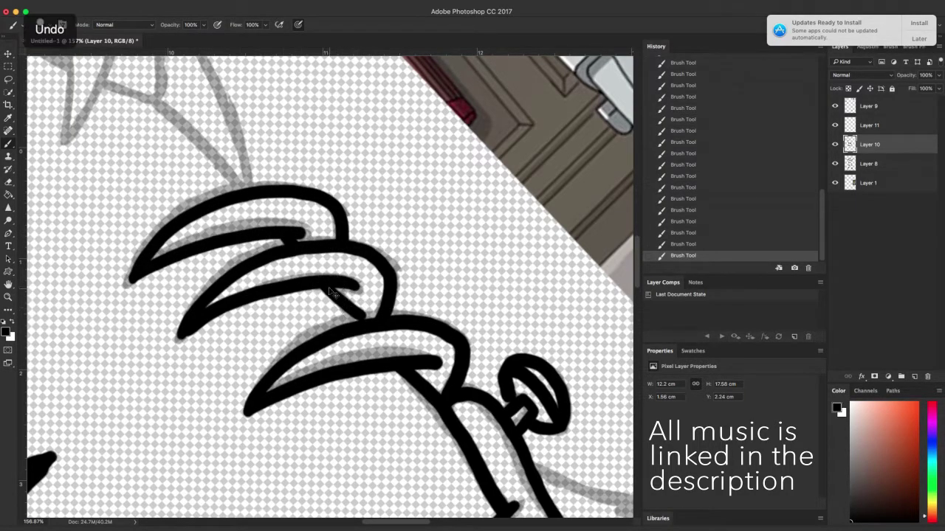
- Turn the canvas back and retrace the outline of the right shoulder muscle on Layer 10
{"action": "key", "text": "r"}
{"action": "left_click_drag", "start_coordinate": [371, 251], "coordinate": [384, 291]}
{"action": "key", "text": "h"}
{"action": "left_click_drag", "start_coordinate": [366, 190], "coordinate": [337, 355]}
{"action": "left_click_drag", "start_coordinate": [398, 180], "coordinate": [332, 444]}
{"action": "key", "text": "b"}
{"action": "mouse_move", "coordinate": [395, 93]}
{"action": "left_mouse_down"}
{"action": "mouse_move", "coordinate": [164, 280]}
{"action": "mouse_move", "coordinate": [333, 333]}
{"action": "mouse_move", "coordinate": [382, 131]}
{"action": "mouse_move", "coordinate": [179, 291]}
{"action": "mouse_move", "coordinate": [359, 278]}
{"action": "mouse_move", "coordinate": [392, 130]}
{"action": "mouse_move", "coordinate": [375, 248]}
{"action": "mouse_move", "coordinate": [230, 436]}
{"action": "mouse_move", "coordinate": [194, 367]}
{"action": "mouse_move", "coordinate": [209, 156]}
{"action": "mouse_move", "coordinate": [284, 115]}
{"action": "mouse_move", "coordinate": [415, 123]}
{"action": "left_mouse_up"}
{"action": "key", "text": "super+z"}
{"action": "key", "text": "super+z"}
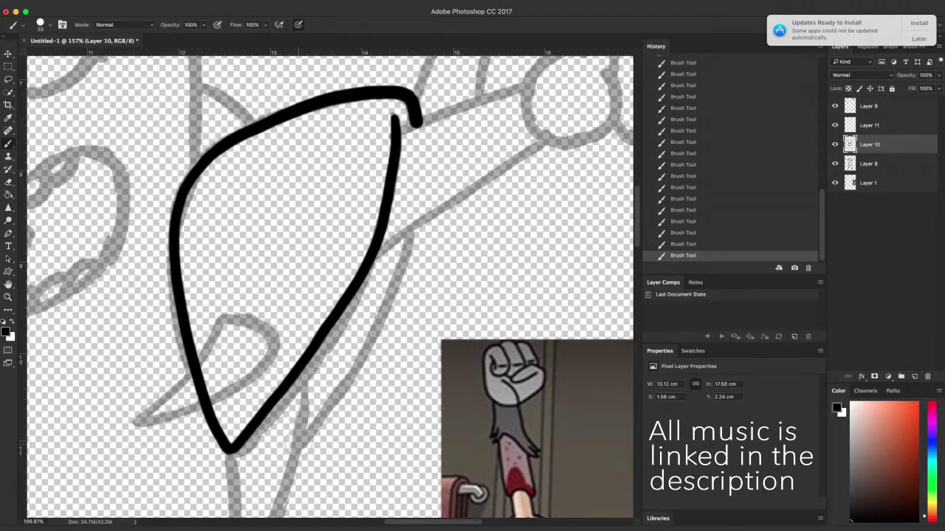
- Retrace the muscle strip beneath the right shoulder and the two lines running down to the first right rib
{"action": "left_click_drag", "start_coordinate": [299, 446], "coordinate": [409, 229]}
{"action": "key", "text": "space"}
{"action": "left_click_drag", "start_coordinate": [361, 403], "coordinate": [358, 222]}
{"action": "mouse_move", "coordinate": [232, 273]}
{"action": "left_mouse_down"}
{"action": "mouse_move", "coordinate": [224, 380]}
{"action": "mouse_move", "coordinate": [229, 271]}
{"action": "left_mouse_up"}
{"action": "key", "text": "ctrl+z"}
{"action": "left_click_drag", "start_coordinate": [301, 213], "coordinate": [230, 399]}
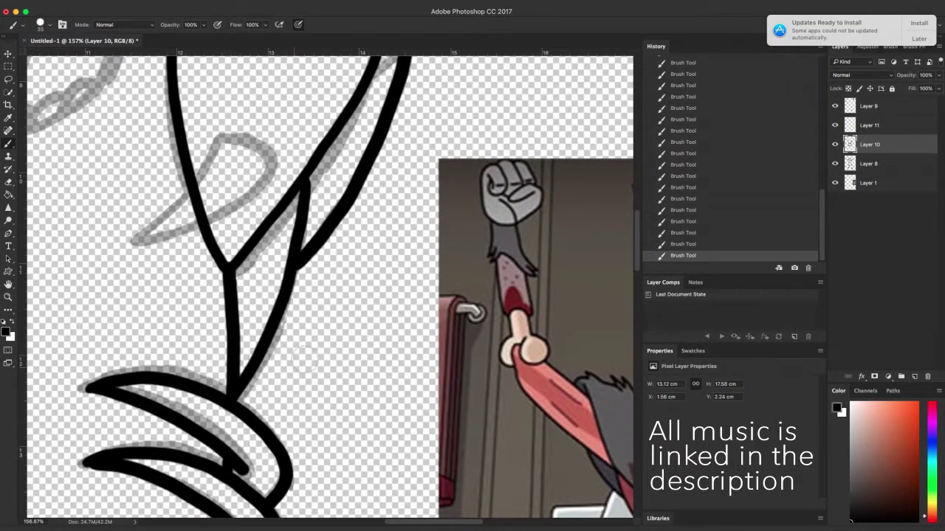
- Add a new layer above Layer 10 and retrace the pointed spike overlapping the right shoulder muscle on it
{"action": "key", "text": "h"}
{"action": "left_click_drag", "start_coordinate": [347, 185], "coordinate": [329, 358]}
{"action": "left_click", "coordinate": [915, 377]}
{"action": "left_click_drag", "start_coordinate": [205, 312], "coordinate": [122, 414]}
{"action": "left_click_drag", "start_coordinate": [121, 415], "coordinate": [255, 341]}
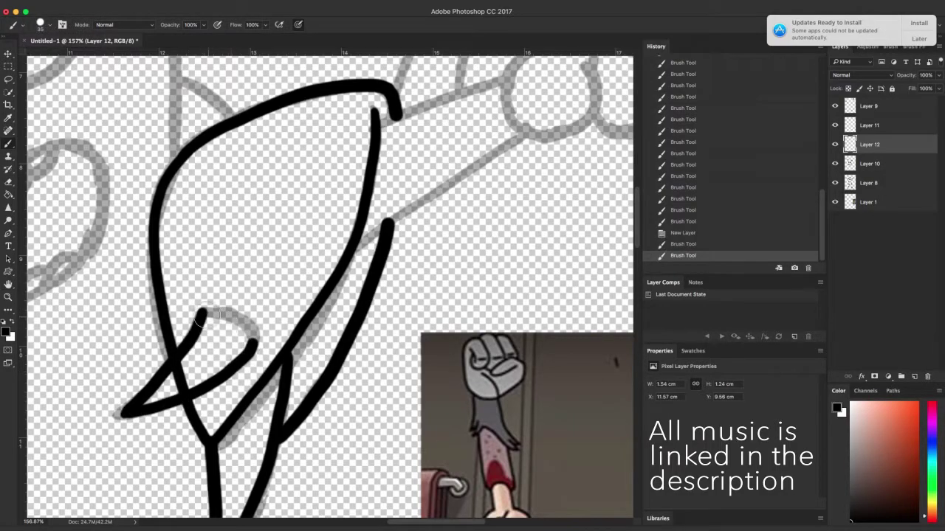
- Erase the Layer 10 muscle lines that cross the inside of the right spike
{"action": "left_click", "coordinate": [871, 130]}
{"action": "left_click", "coordinate": [834, 126]}
{"action": "left_click", "coordinate": [835, 126]}
{"action": "left_click", "coordinate": [834, 144]}
{"action": "left_click", "coordinate": [834, 144]}
{"action": "left_click", "coordinate": [835, 163]}
{"action": "left_click", "coordinate": [834, 164]}
{"action": "left_click", "coordinate": [856, 166]}
{"action": "key", "text": "e"}
{"action": "left_click_drag", "start_coordinate": [184, 369], "coordinate": [203, 359]}
- Retrace the two round knobs of the right elbow and the upper arm bone joining the shoulder on Layer 12
{"action": "left_click", "coordinate": [869, 147]}
{"action": "key", "text": "h"}
{"action": "mouse_move", "coordinate": [533, 270]}
{"action": "left_mouse_down"}
{"action": "mouse_move", "coordinate": [475, 312]}
{"action": "mouse_move", "coordinate": [387, 406]}
{"action": "left_mouse_up"}
{"action": "key", "text": "b"}
{"action": "mouse_move", "coordinate": [416, 182]}
{"action": "left_mouse_down"}
{"action": "mouse_move", "coordinate": [369, 199]}
{"action": "mouse_move", "coordinate": [445, 205]}
{"action": "left_mouse_up"}
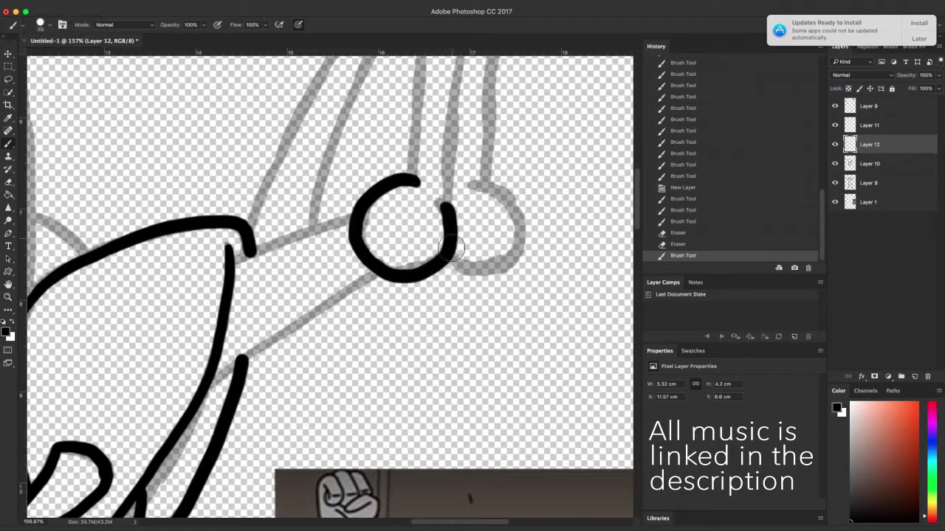
{"action": "left_click_drag", "start_coordinate": [484, 272], "coordinate": [480, 181]}
{"action": "left_click_drag", "start_coordinate": [234, 260], "coordinate": [354, 214]}
{"action": "left_click_drag", "start_coordinate": [247, 365], "coordinate": [362, 279]}
{"action": "key", "text": "super+z"}
{"action": "mouse_move", "coordinate": [211, 380]}
{"action": "left_mouse_down"}
{"action": "mouse_move", "coordinate": [355, 280]}
{"action": "mouse_move", "coordinate": [377, 278]}
{"action": "left_mouse_up"}
- Retrace the right forearm bone up to the wrist and the two curved strands beside it
{"action": "key", "text": "h"}
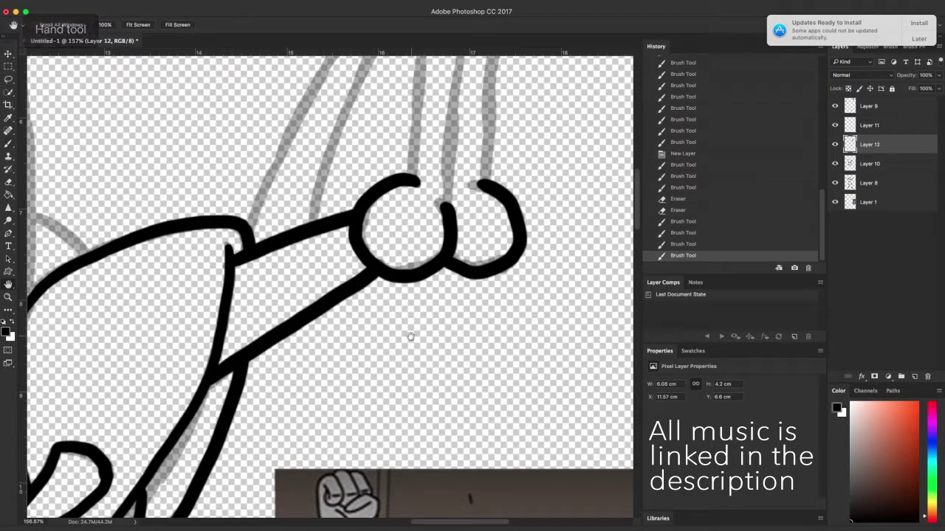
{"action": "scroll", "coordinate": [418, 319], "scroll_direction": "up", "scroll_amount": 10}
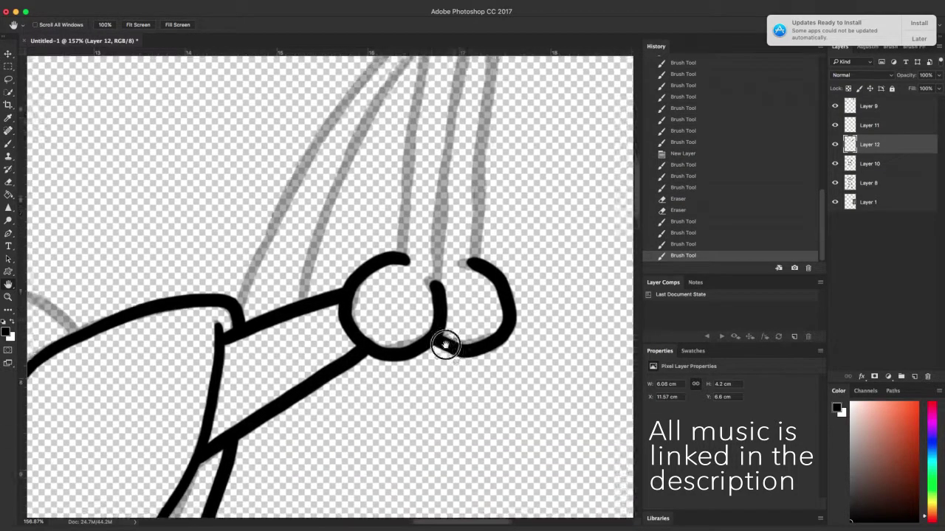
{"action": "key", "text": "b"}
{"action": "left_click_drag", "start_coordinate": [325, 446], "coordinate": [365, 118]}
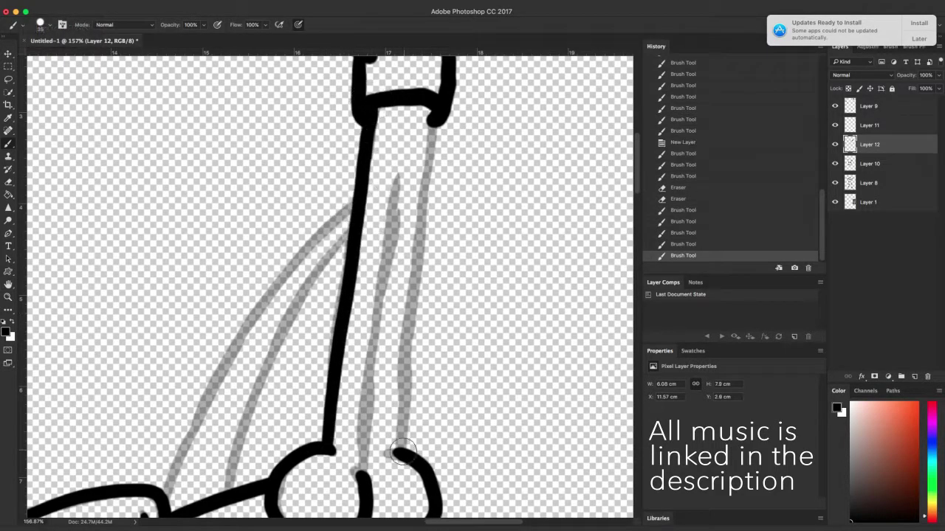
{"action": "left_click_drag", "start_coordinate": [398, 450], "coordinate": [428, 107]}
{"action": "left_click_drag", "start_coordinate": [359, 476], "coordinate": [394, 186]}
{"action": "mouse_move", "coordinate": [166, 491]}
{"action": "left_mouse_down"}
{"action": "mouse_move", "coordinate": [261, 308]}
{"action": "mouse_move", "coordinate": [348, 205]}
{"action": "left_mouse_up"}
{"action": "left_click_drag", "start_coordinate": [231, 481], "coordinate": [345, 209]}
- Merge the bold line layers into Layer 10 with Layer 8 and Layer 1 hidden, and show Layer 8 again
{"action": "key", "text": "super+minus"}
{"action": "key", "text": "super+minus"}
{"action": "key", "text": "super+minus"}
{"action": "key", "text": "super+minus"}
{"action": "key", "text": "super+minus"}
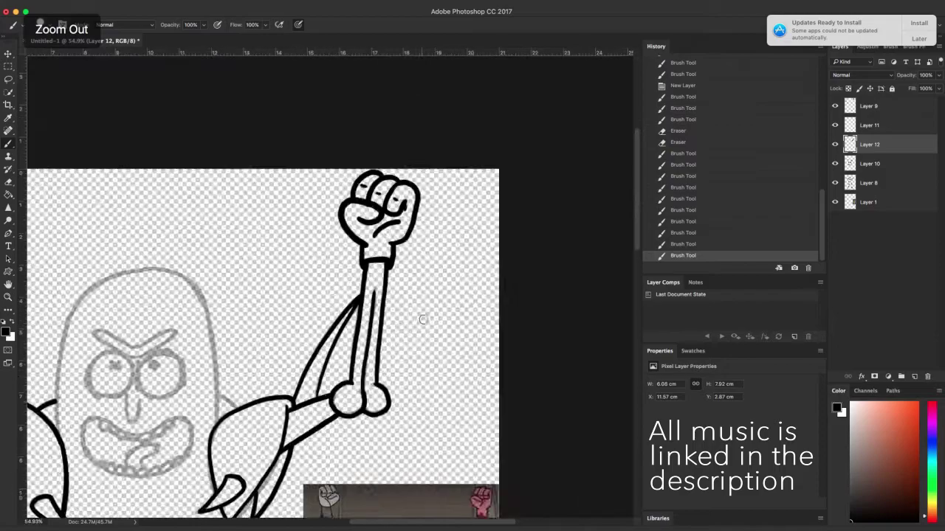
{"action": "left_click_drag", "start_coordinate": [834, 183], "coordinate": [837, 200]}
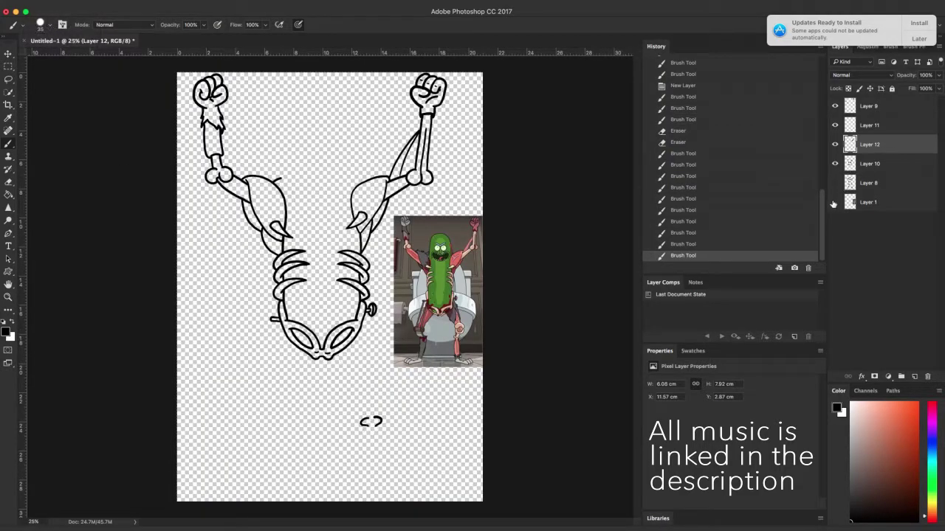
{"action": "right_click", "coordinate": [872, 164]}
{"action": "left_click", "coordinate": [871, 163]}
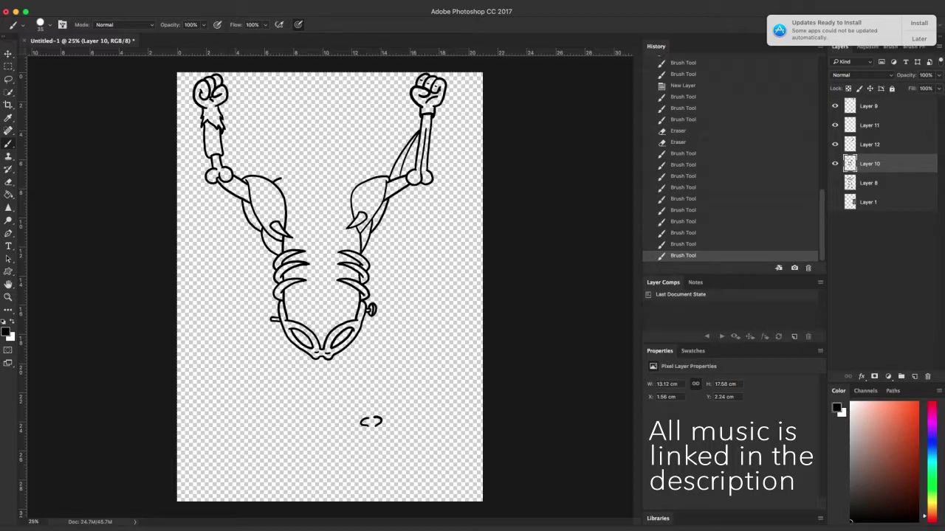
{"action": "right_click", "coordinate": [886, 170]}
{"action": "left_click", "coordinate": [809, 398]}
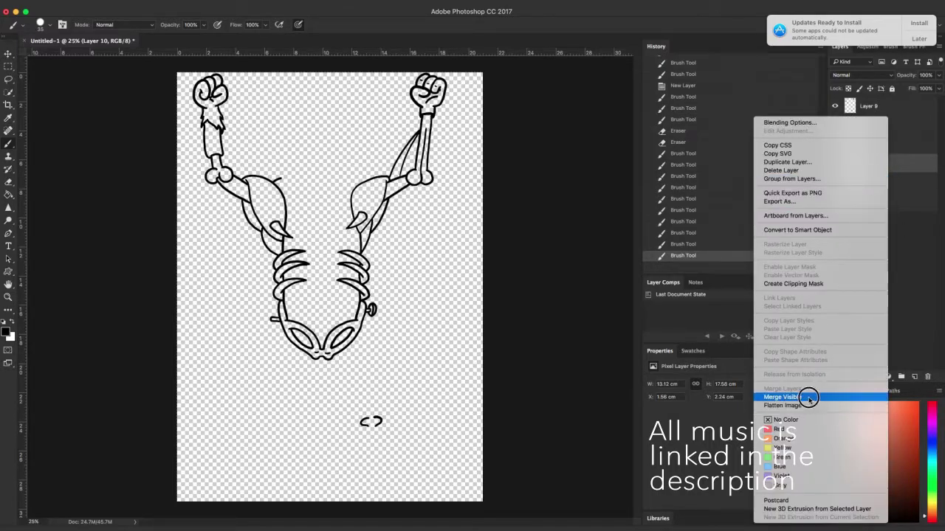
{"action": "left_click", "coordinate": [834, 145]}
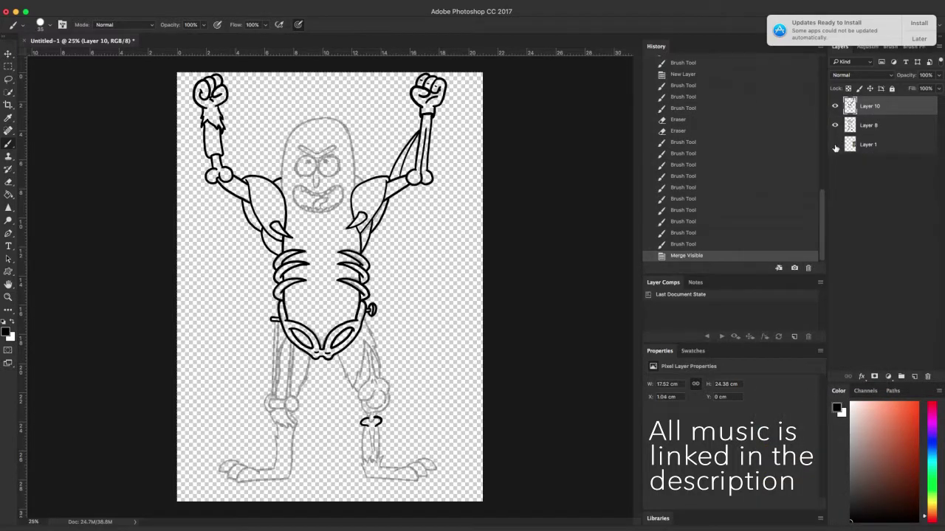
- Add a new layer above Layer 10 and retrace the jagged torn outline of the right thigh on it
{"action": "left_click", "coordinate": [915, 376]}
{"action": "scroll", "coordinate": [391, 404], "scroll_direction": "up", "scroll_amount": 10}
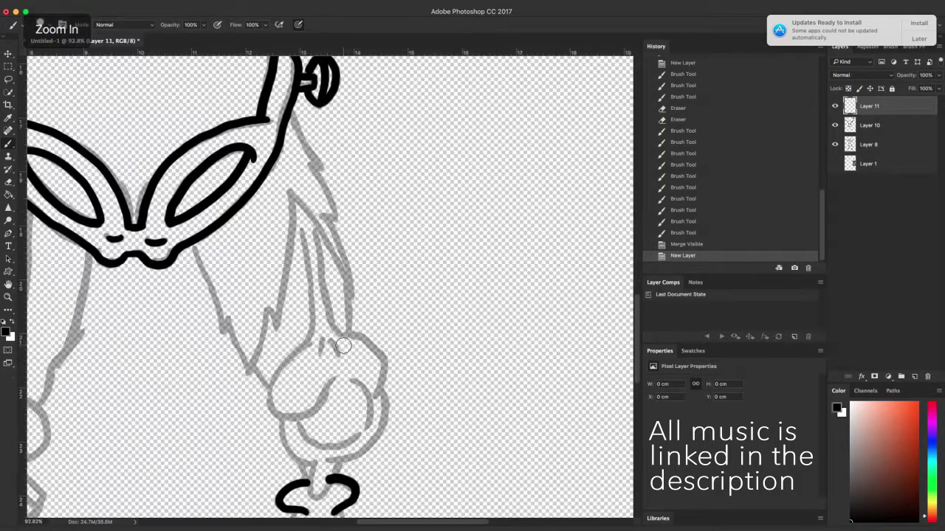
{"action": "scroll", "coordinate": [331, 228], "scroll_direction": "up", "scroll_amount": 3}
{"action": "left_click_drag", "start_coordinate": [163, 287], "coordinate": [201, 382]}
{"action": "mouse_move", "coordinate": [200, 382]}
{"action": "left_mouse_down"}
{"action": "mouse_move", "coordinate": [206, 361]}
{"action": "mouse_move", "coordinate": [227, 421]}
{"action": "left_mouse_up"}
{"action": "mouse_move", "coordinate": [227, 422]}
{"action": "left_mouse_down"}
{"action": "mouse_move", "coordinate": [257, 339]}
{"action": "mouse_move", "coordinate": [266, 366]}
{"action": "left_mouse_up"}
{"action": "mouse_move", "coordinate": [267, 366]}
{"action": "left_mouse_down"}
{"action": "mouse_move", "coordinate": [282, 194]}
{"action": "mouse_move", "coordinate": [359, 328]}
{"action": "mouse_move", "coordinate": [326, 216]}
{"action": "left_mouse_up"}
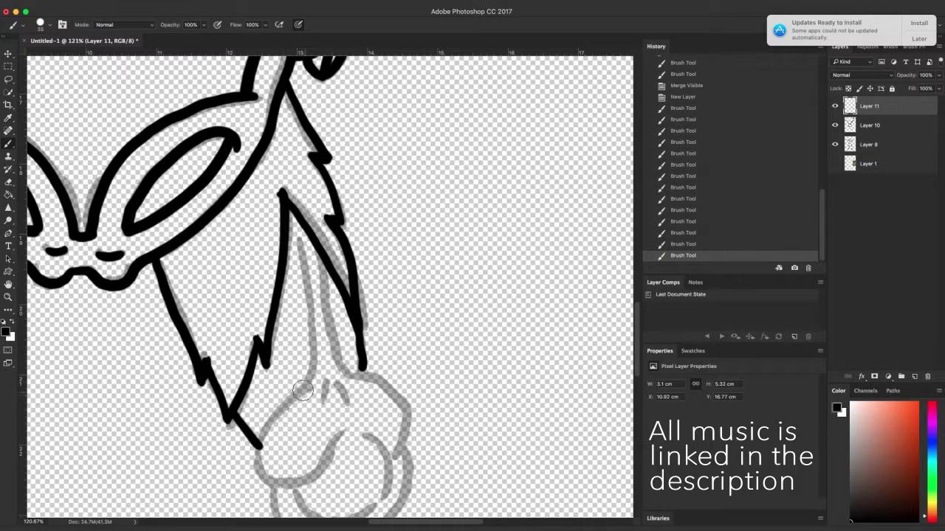
- Retrace the right thigh bone and the bulging knee joint with its crease marks down to the shin's top
{"action": "mouse_move", "coordinate": [298, 241]}
{"action": "left_mouse_down"}
{"action": "mouse_move", "coordinate": [253, 453]}
{"action": "mouse_move", "coordinate": [332, 447]}
{"action": "left_mouse_up"}
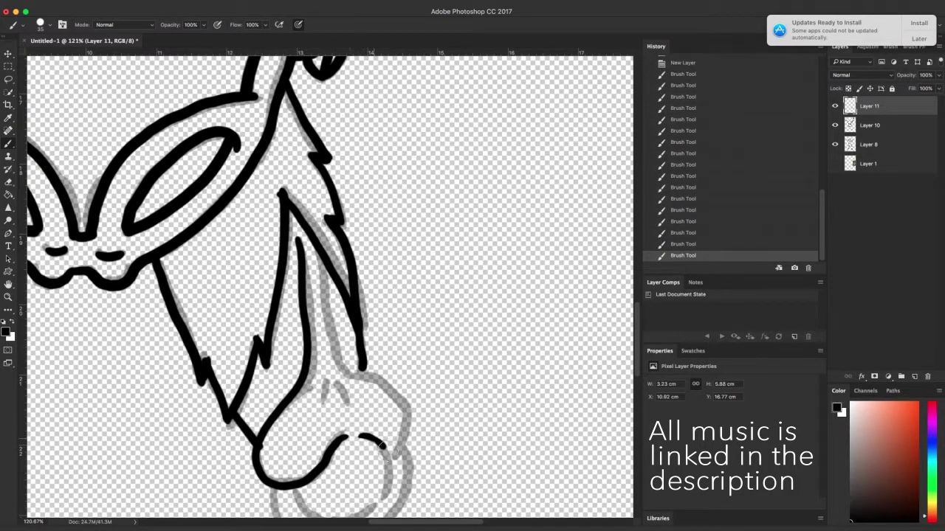
{"action": "left_click_drag", "start_coordinate": [392, 445], "coordinate": [375, 445]}
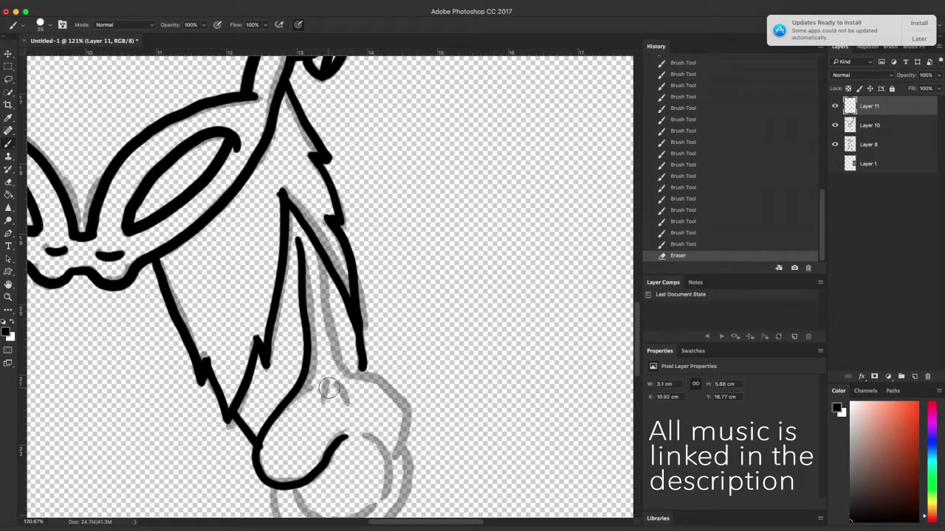
{"action": "key", "text": "super+z"}
{"action": "mouse_move", "coordinate": [365, 376]}
{"action": "left_mouse_down"}
{"action": "mouse_move", "coordinate": [337, 348]}
{"action": "mouse_move", "coordinate": [319, 248]}
{"action": "left_mouse_up"}
{"action": "key", "text": "space"}
{"action": "mouse_move", "coordinate": [406, 417]}
{"action": "left_mouse_down"}
{"action": "mouse_move", "coordinate": [390, 283]}
{"action": "mouse_move", "coordinate": [367, 312]}
{"action": "mouse_move", "coordinate": [373, 362]}
{"action": "left_mouse_up"}
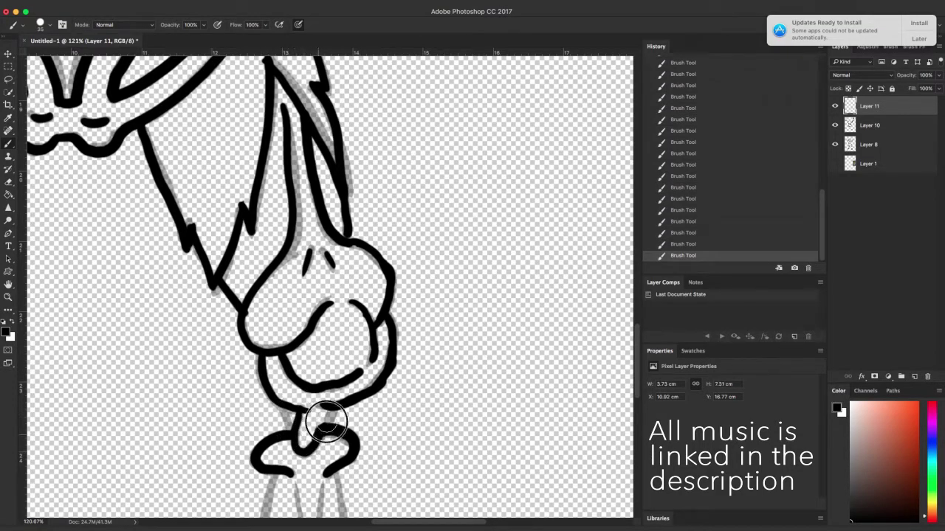
- Retrace the right shin bone with its inner lines and start the torn edge at the ankle
{"action": "scroll", "coordinate": [394, 431], "scroll_direction": "up", "scroll_amount": 1}
{"action": "scroll", "coordinate": [387, 444], "scroll_direction": "down", "scroll_amount": 2}
{"action": "key", "text": "space"}
{"action": "mouse_move", "coordinate": [386, 472]}
{"action": "left_mouse_down"}
{"action": "mouse_move", "coordinate": [393, 384]}
{"action": "mouse_move", "coordinate": [443, 366]}
{"action": "left_mouse_up"}
{"action": "scroll", "coordinate": [443, 365], "scroll_direction": "up", "scroll_amount": 1}
{"action": "left_click_drag", "start_coordinate": [220, 336], "coordinate": [221, 229]}
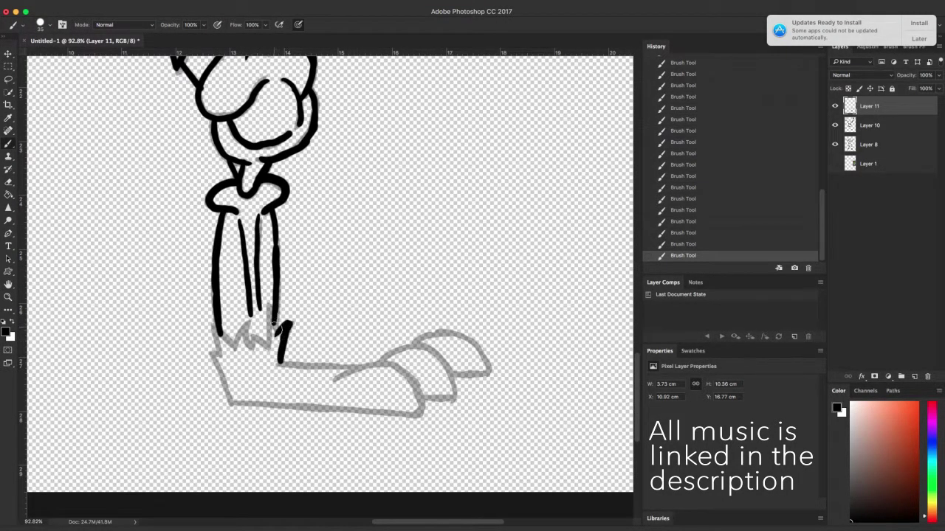
- Rotate the canvas and retrace the right ankle's torn edge and the foot with its three toes
{"action": "key", "text": "r"}
{"action": "left_click_drag", "start_coordinate": [386, 418], "coordinate": [410, 375]}
{"action": "scroll", "coordinate": [449, 359], "scroll_direction": "up", "scroll_amount": 3}
{"action": "key", "text": "h"}
{"action": "key", "text": "b"}
{"action": "mouse_move", "coordinate": [269, 387]}
{"action": "left_mouse_down"}
{"action": "mouse_move", "coordinate": [366, 267]}
{"action": "mouse_move", "coordinate": [403, 265]}
{"action": "mouse_move", "coordinate": [429, 291]}
{"action": "left_mouse_up"}
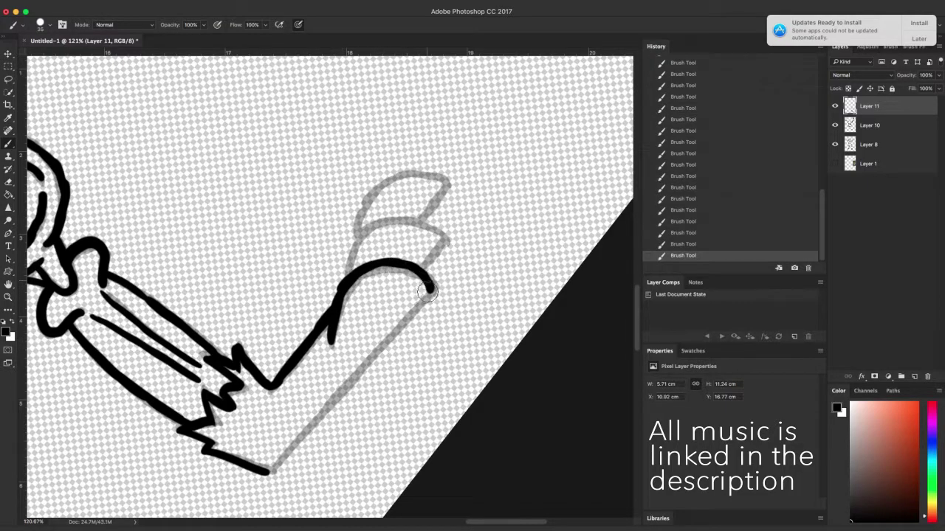
{"action": "left_click_drag", "start_coordinate": [291, 451], "coordinate": [417, 306]}
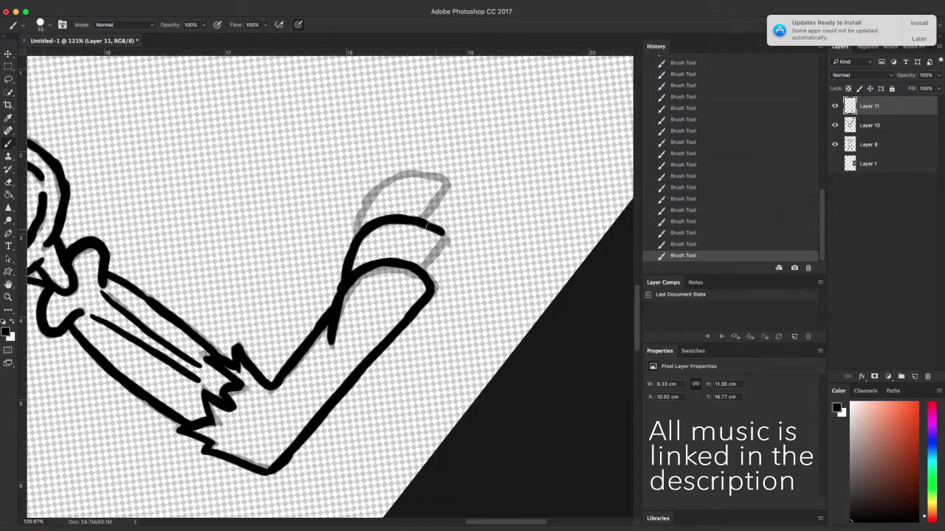
{"action": "mouse_move", "coordinate": [369, 194]}
{"action": "left_mouse_down"}
{"action": "mouse_move", "coordinate": [413, 175]}
{"action": "mouse_move", "coordinate": [443, 183]}
{"action": "left_mouse_up"}
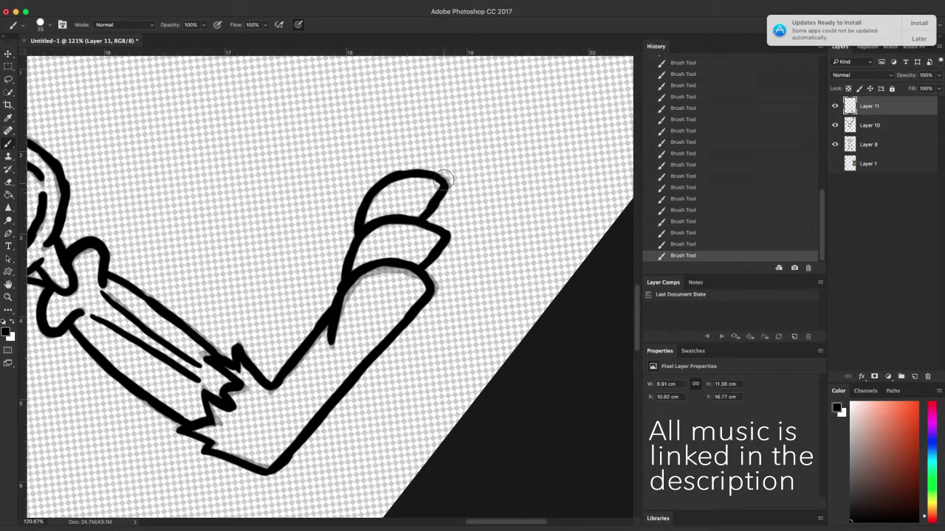
- Retrace the left foot with its sole, instep and three toes on Layer 11
{"action": "scroll", "coordinate": [379, 334], "scroll_direction": "down", "scroll_amount": 6}
{"action": "scroll", "coordinate": [286, 466], "scroll_direction": "up", "scroll_amount": 6}
{"action": "key", "text": "h"}
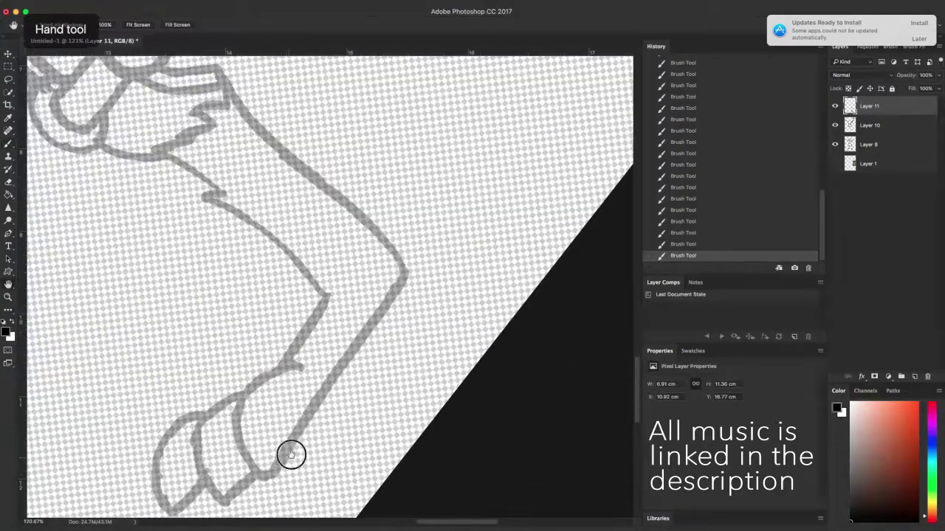
{"action": "left_click_drag", "start_coordinate": [289, 458], "coordinate": [324, 396]}
{"action": "key", "text": "b"}
{"action": "left_click_drag", "start_coordinate": [316, 304], "coordinate": [360, 238]}
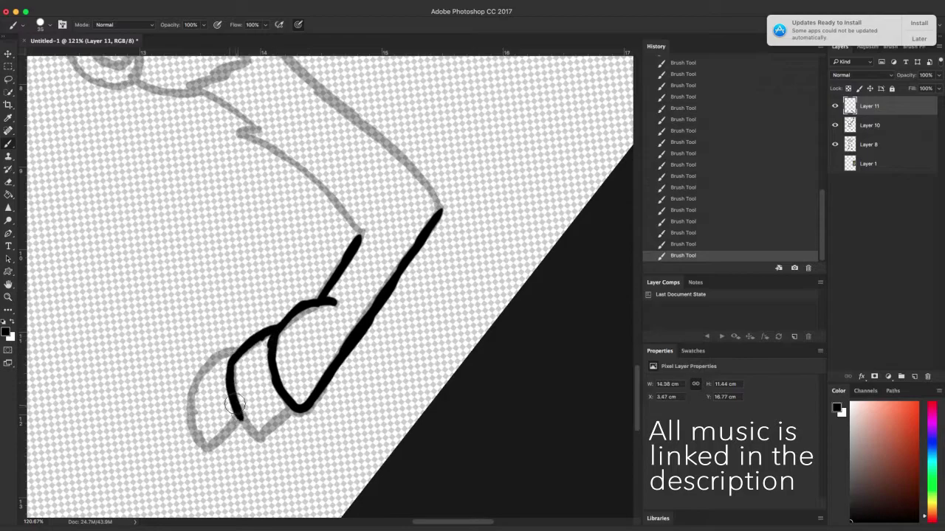
{"action": "left_click_drag", "start_coordinate": [233, 423], "coordinate": [241, 419]}
{"action": "key", "text": "h"}
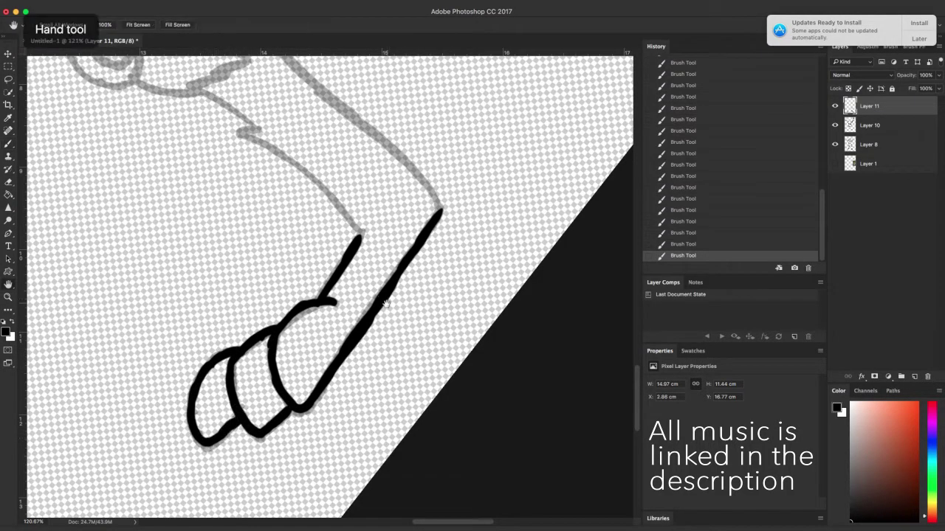
- Straighten the canvas and retrace the back of the left shin and its jagged upper edge
{"action": "left_click_drag", "start_coordinate": [369, 170], "coordinate": [355, 296]}
{"action": "key", "text": "r"}
{"action": "key", "text": "h"}
{"action": "mouse_move", "coordinate": [374, 244]}
{"action": "left_mouse_down"}
{"action": "mouse_move", "coordinate": [389, 293]}
{"action": "mouse_move", "coordinate": [364, 355]}
{"action": "left_mouse_up"}
{"action": "key", "text": "b"}
{"action": "left_click_drag", "start_coordinate": [375, 188], "coordinate": [347, 216]}
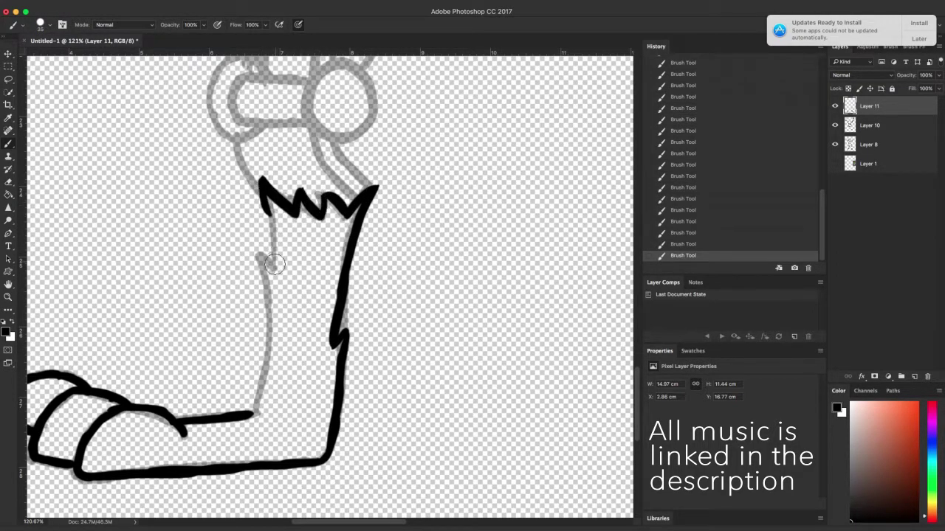
- Retrace the left knee joint with its connecting bar and the lines leading into the torn shin
{"action": "key", "text": "h"}
{"action": "mouse_move", "coordinate": [358, 125]}
{"action": "left_mouse_down"}
{"action": "mouse_move", "coordinate": [321, 352]}
{"action": "mouse_move", "coordinate": [312, 338]}
{"action": "left_mouse_up"}
{"action": "key", "text": "b"}
{"action": "left_click_drag", "start_coordinate": [169, 285], "coordinate": [221, 292]}
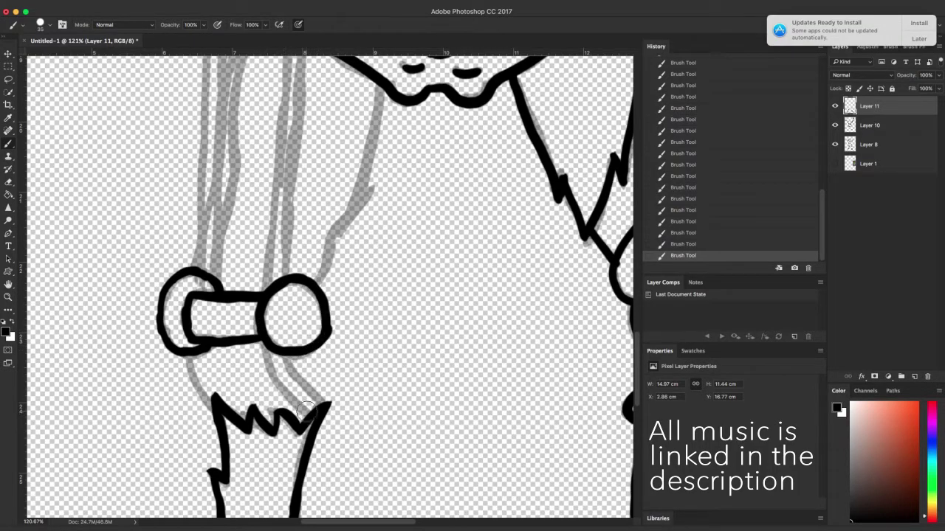
{"action": "left_click_drag", "start_coordinate": [325, 407], "coordinate": [290, 362]}
- Retrace both sides of the left thigh up to the pelvis and show the Layer 1 reference picture
{"action": "key", "text": "h"}
{"action": "left_click_drag", "start_coordinate": [342, 237], "coordinate": [320, 379]}
{"action": "key", "text": "b"}
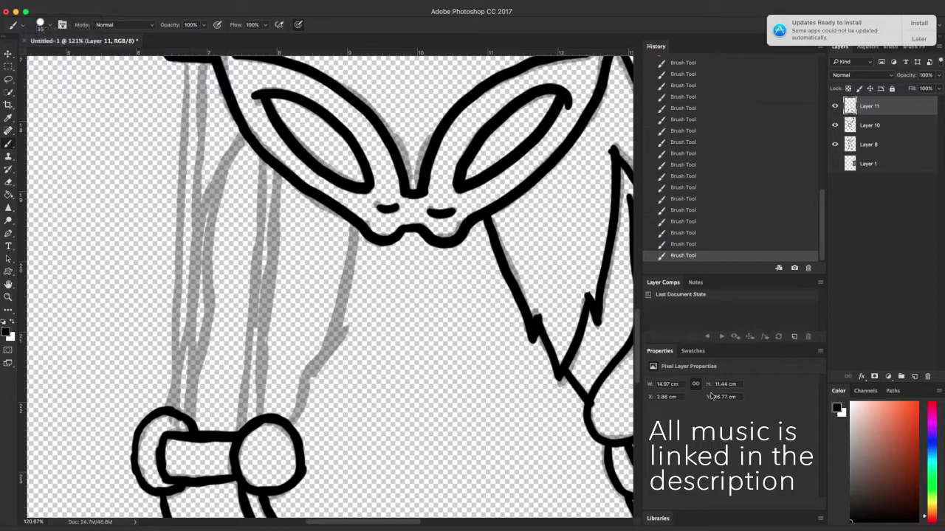
{"action": "left_click_drag", "start_coordinate": [183, 405], "coordinate": [213, 188]}
{"action": "scroll", "coordinate": [347, 333], "scroll_direction": "down", "scroll_amount": 8}
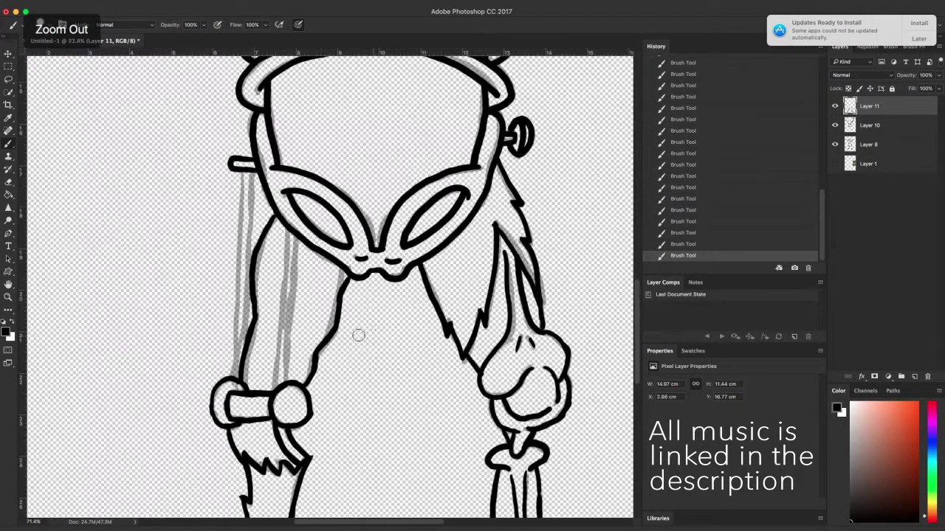
{"action": "left_click", "coordinate": [835, 163]}
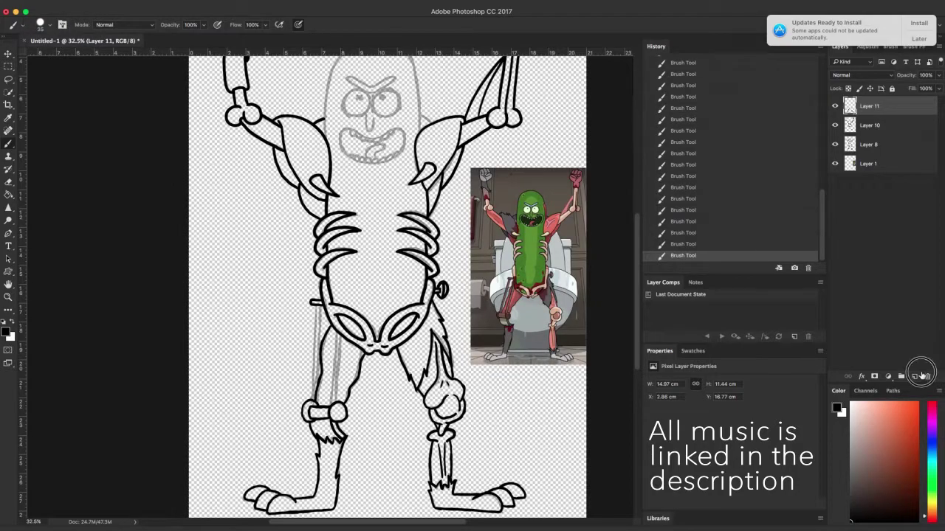
- On a new layer, retrace the two vertical brace rods along the left thigh, from the hip down to the knee bar
{"action": "scroll", "coordinate": [339, 413], "scroll_direction": "up", "scroll_amount": 6}
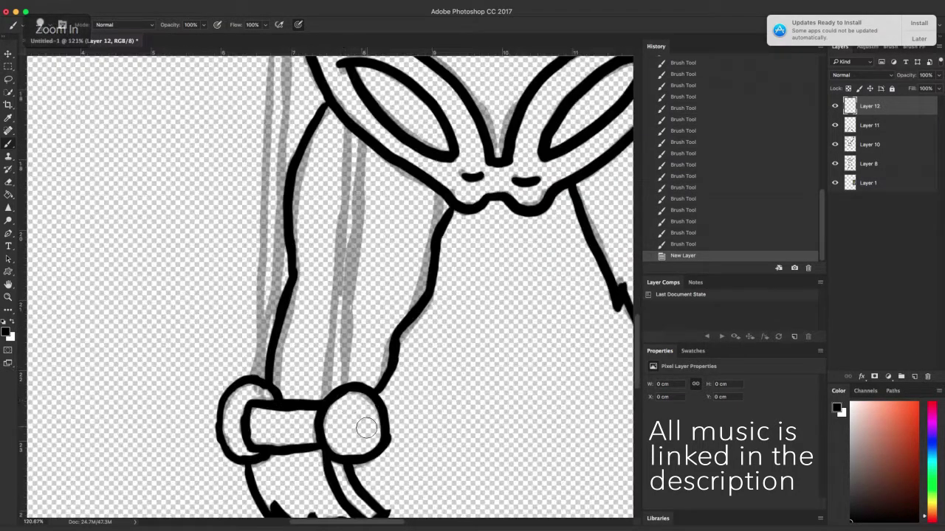
{"action": "key", "text": "h"}
{"action": "left_click_drag", "start_coordinate": [375, 414], "coordinate": [364, 487]}
{"action": "key", "text": "b"}
{"action": "left_click_drag", "start_coordinate": [248, 472], "coordinate": [247, 400]}
{"action": "left_click_drag", "start_coordinate": [249, 465], "coordinate": [246, 376]}
{"action": "left_click_drag", "start_coordinate": [249, 472], "coordinate": [246, 365]}
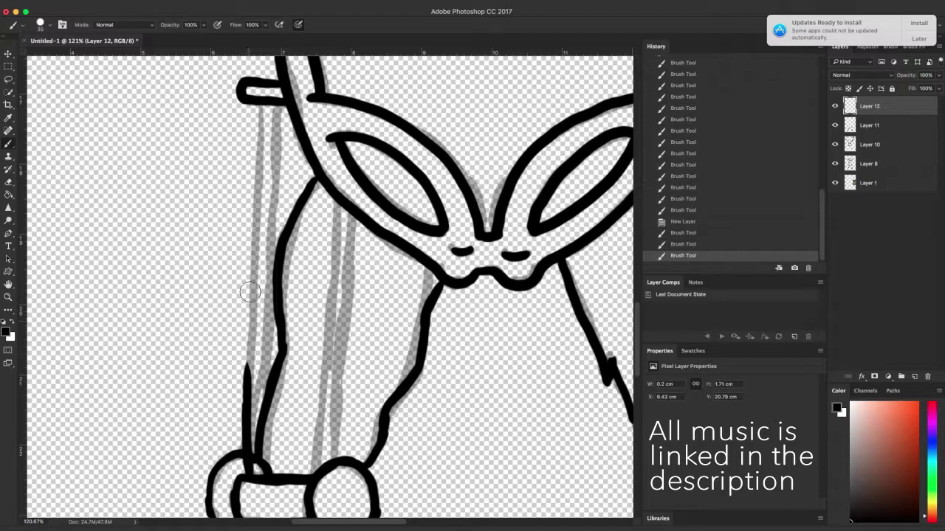
{"action": "left_click_drag", "start_coordinate": [260, 107], "coordinate": [257, 174]}
{"action": "left_click_drag", "start_coordinate": [259, 108], "coordinate": [255, 197]}
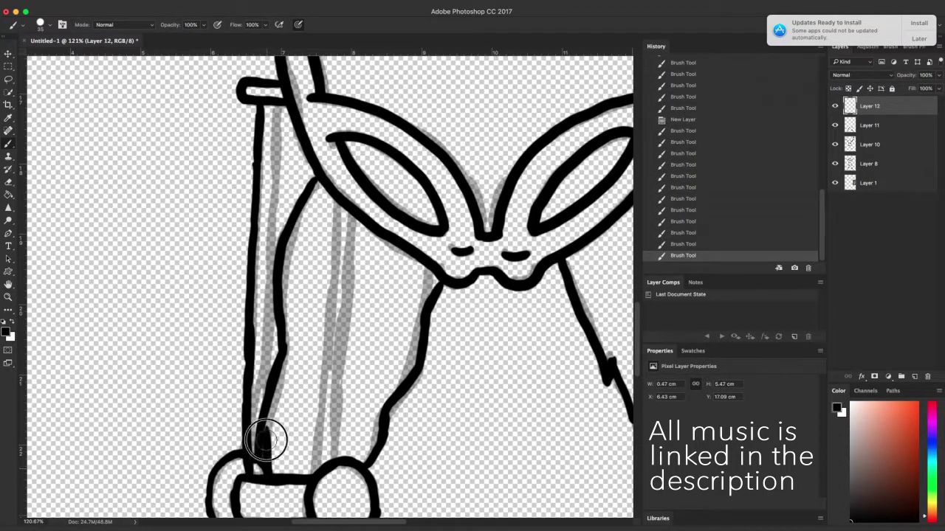
{"action": "left_click_drag", "start_coordinate": [260, 363], "coordinate": [270, 198]}
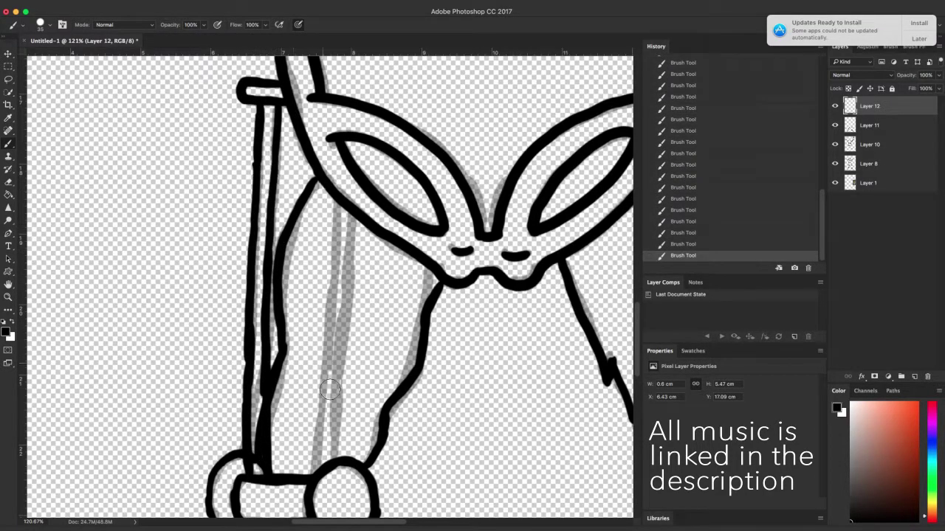
{"action": "left_click_drag", "start_coordinate": [318, 472], "coordinate": [323, 383]}
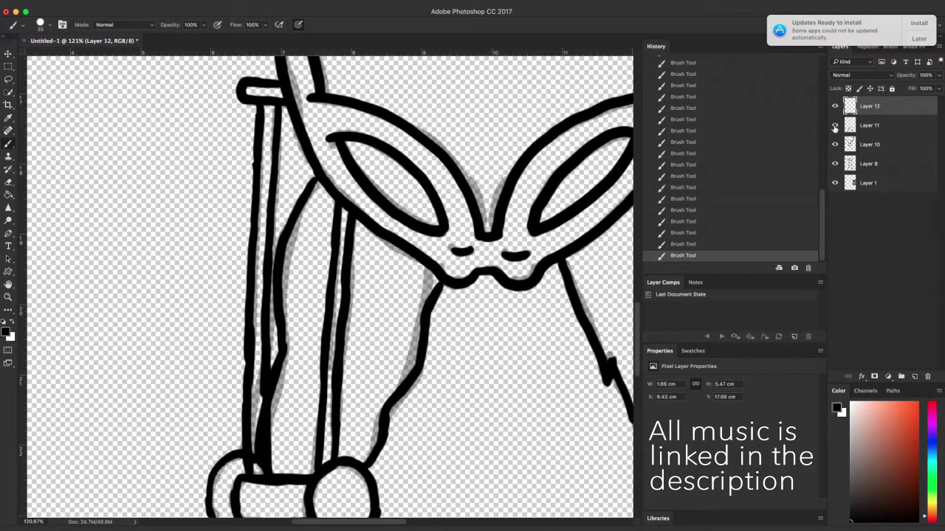
- On Layer 11, erase the lower thigh outline where it overlaps the outer brace rod and redraw the rod's damaged edge
{"action": "left_click", "coordinate": [861, 130]}
{"action": "left_click_drag", "start_coordinate": [259, 473], "coordinate": [258, 417]}
{"action": "key", "text": "super+z"}
{"action": "left_click_drag", "start_coordinate": [257, 461], "coordinate": [259, 406]}
{"action": "left_click_drag", "start_coordinate": [261, 362], "coordinate": [261, 375]}
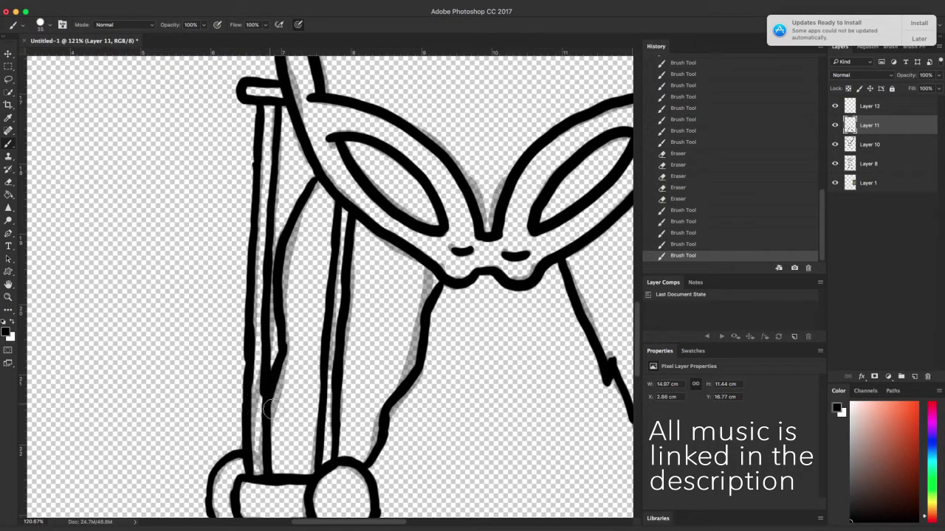
- Merge the finished line layers with Layer 8 and Layer 1 hidden, and show those two layers again
{"action": "key", "text": "super+minus"}
{"action": "key", "text": "super+minus"}
{"action": "key", "text": "super+minus"}
{"action": "key", "text": "super+minus"}
{"action": "key", "text": "super+minus"}
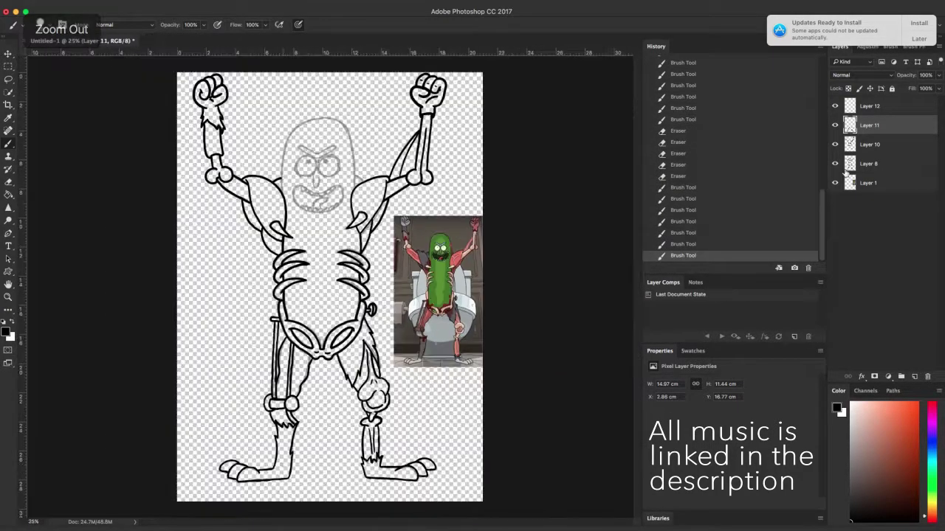
{"action": "right_click", "coordinate": [874, 126]}
{"action": "left_click", "coordinate": [798, 399]}
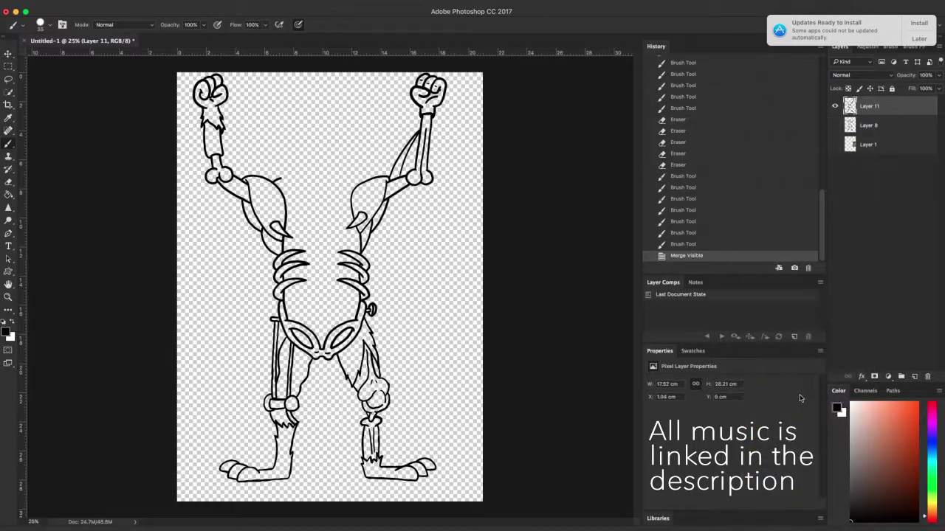
{"action": "left_click", "coordinate": [835, 144]}
{"action": "left_click", "coordinate": [835, 163]}
- Retrace the pickle's U-shaped nose on the new Layer 12
{"action": "key", "text": "super+plus"}
{"action": "key", "text": "super+plus"}
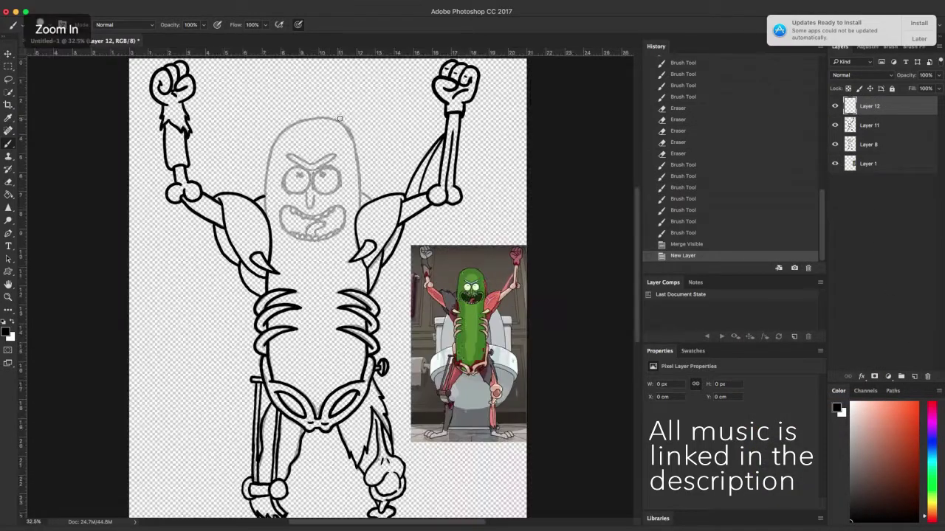
{"action": "scroll", "coordinate": [327, 129], "scroll_direction": "up", "scroll_amount": 2}
{"action": "mouse_move", "coordinate": [253, 319]}
{"action": "left_mouse_down"}
{"action": "mouse_move", "coordinate": [268, 370]}
{"action": "mouse_move", "coordinate": [275, 337]}
{"action": "left_mouse_up"}
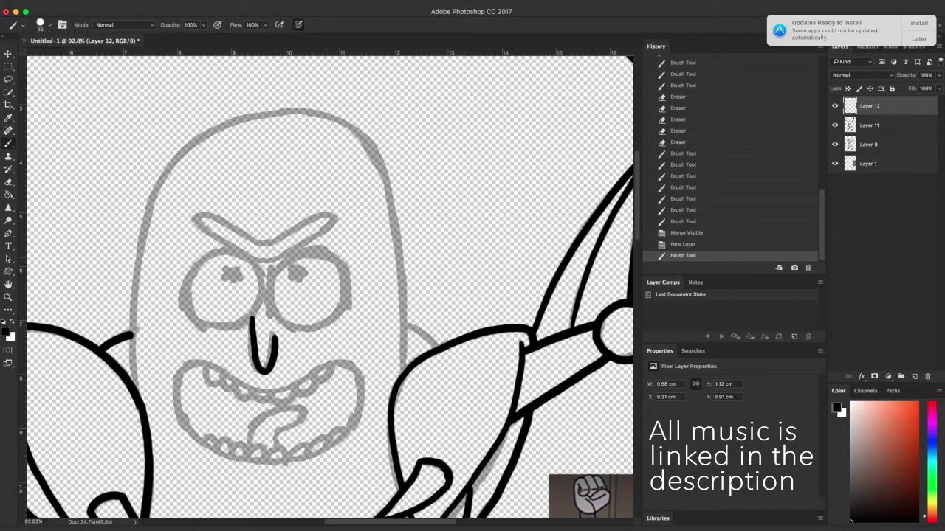
- Retrace the angry V-shaped eyebrow above both eyes, rotating the canvas to suit the strokes
{"action": "left_click_drag", "start_coordinate": [266, 262], "coordinate": [284, 258]}
{"action": "left_click_drag", "start_coordinate": [284, 258], "coordinate": [318, 238]}
{"action": "left_click_drag", "start_coordinate": [319, 238], "coordinate": [334, 213]}
{"action": "key", "text": "super+z"}
{"action": "mouse_move", "coordinate": [281, 235]}
{"action": "left_mouse_down"}
{"action": "mouse_move", "coordinate": [334, 218]}
{"action": "mouse_move", "coordinate": [302, 244]}
{"action": "mouse_move", "coordinate": [338, 152]}
{"action": "left_mouse_up"}
{"action": "key", "text": "r"}
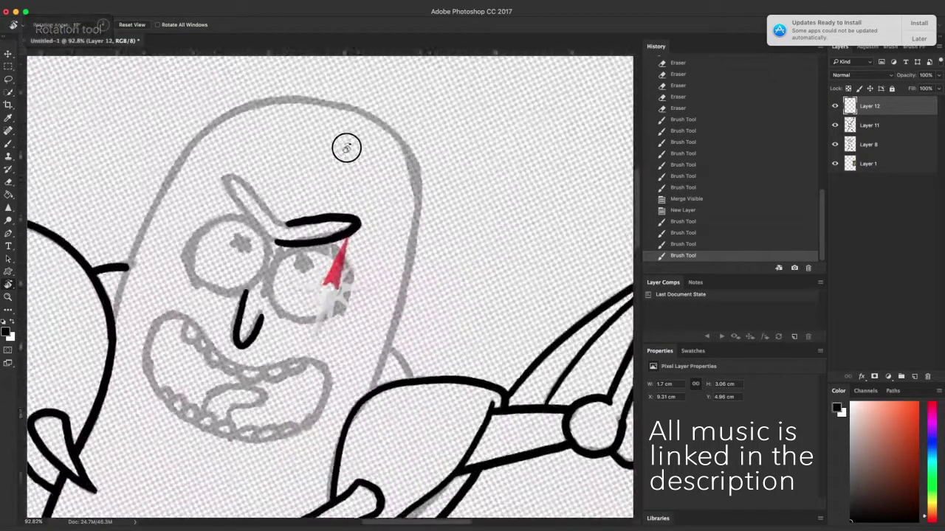
{"action": "key", "text": "super+plus"}
{"action": "key", "text": "b"}
{"action": "mouse_move", "coordinate": [228, 256]}
{"action": "left_mouse_down"}
{"action": "mouse_move", "coordinate": [229, 190]}
{"action": "mouse_move", "coordinate": [273, 247]}
{"action": "left_mouse_up"}
- Retrace the small star-shaped pupils inside both eyes
{"action": "mouse_move", "coordinate": [168, 248]}
{"action": "left_mouse_down"}
{"action": "mouse_move", "coordinate": [193, 261]}
{"action": "mouse_move", "coordinate": [191, 274]}
{"action": "left_mouse_up"}
{"action": "key", "text": "super+z"}
{"action": "key", "text": "super+z"}
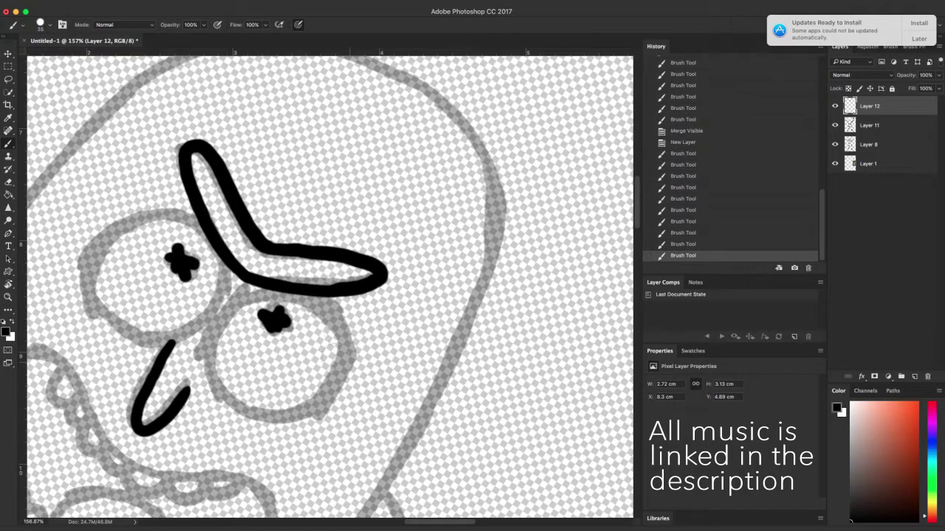
- Straighten the canvas and retrace the right half of the mouth outline on a new layer
{"action": "key", "text": "r"}
{"action": "left_click", "coordinate": [131, 25]}
{"action": "key", "text": "h"}
{"action": "left_click_drag", "start_coordinate": [372, 389], "coordinate": [391, 312]}
{"action": "left_click", "coordinate": [913, 376]}
{"action": "key", "text": "b"}
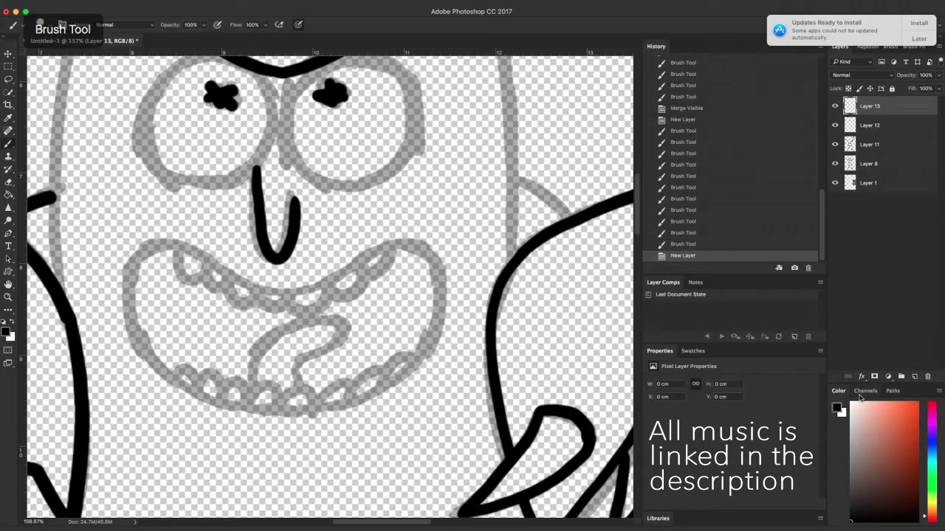
{"action": "mouse_move", "coordinate": [274, 292]}
{"action": "left_mouse_down"}
{"action": "mouse_move", "coordinate": [392, 243]}
{"action": "mouse_move", "coordinate": [441, 262]}
{"action": "left_mouse_up"}
{"action": "mouse_move", "coordinate": [306, 410]}
{"action": "left_mouse_down"}
{"action": "mouse_move", "coordinate": [374, 394]}
{"action": "mouse_move", "coordinate": [421, 360]}
{"action": "mouse_move", "coordinate": [444, 289]}
{"action": "left_mouse_up"}
{"action": "key", "text": "super+z"}
{"action": "left_click_drag", "start_coordinate": [436, 328], "coordinate": [435, 260]}
- Duplicate Layer 13, mirror the copy horizontally and fit it as the left half of the mouth outline
{"action": "right_click", "coordinate": [870, 109]}
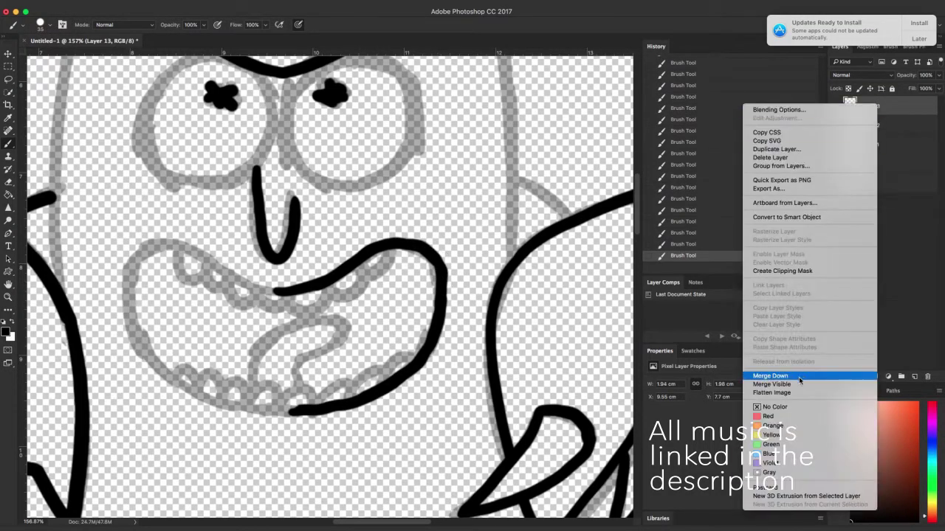
{"action": "left_click", "coordinate": [787, 150]}
{"action": "key", "text": "Return"}
{"action": "key", "text": "v"}
{"action": "mouse_move", "coordinate": [449, 327]}
{"action": "left_mouse_down"}
{"action": "mouse_move", "coordinate": [232, 340]}
{"action": "mouse_move", "coordinate": [111, 326]}
{"action": "left_mouse_up"}
{"action": "key", "text": "Return"}
{"action": "mouse_move", "coordinate": [237, 402]}
{"action": "left_mouse_down"}
{"action": "mouse_move", "coordinate": [253, 396]}
{"action": "mouse_move", "coordinate": [292, 410]}
{"action": "left_mouse_up"}
{"action": "left_click", "coordinate": [459, 25]}
- Close the gap between the two mouth halves at the middle of the lower lip with brush strokes
{"action": "key", "text": "b"}
{"action": "left_click_drag", "start_coordinate": [281, 411], "coordinate": [301, 410]}
{"action": "left_click_drag", "start_coordinate": [294, 410], "coordinate": [318, 406]}
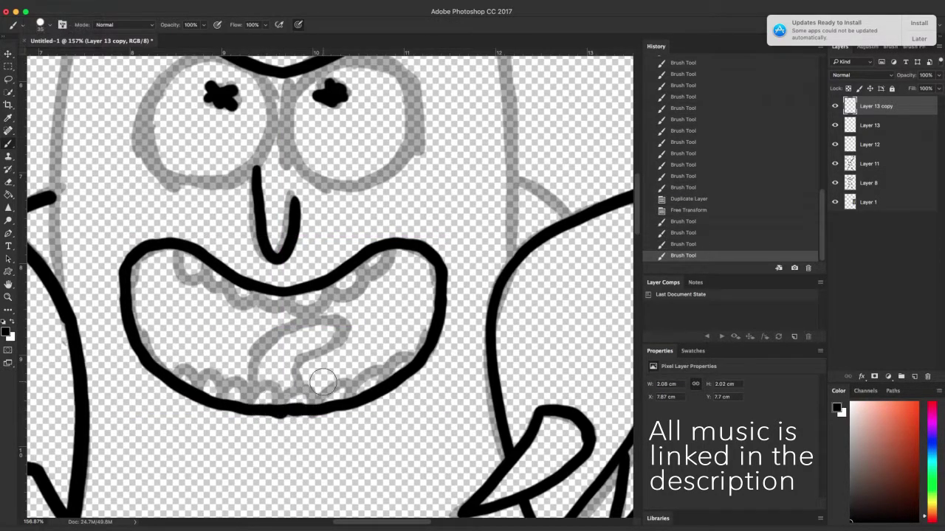
- Merge the face line layers with Layer 11 and Layer 8 hidden, and show those two layers again
{"action": "left_click", "coordinate": [835, 162]}
{"action": "left_click", "coordinate": [835, 182]}
{"action": "left_click", "coordinate": [837, 163]}
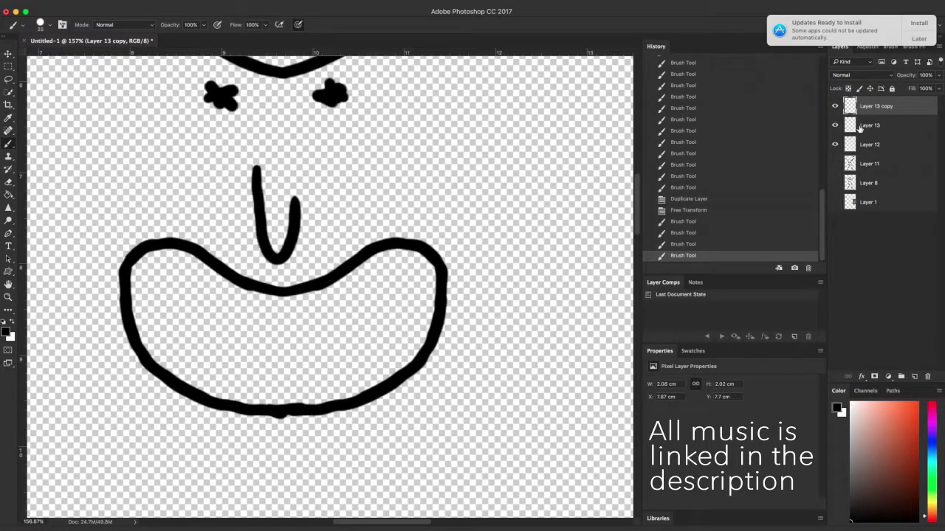
{"action": "right_click", "coordinate": [868, 134]}
{"action": "left_click", "coordinate": [799, 400]}
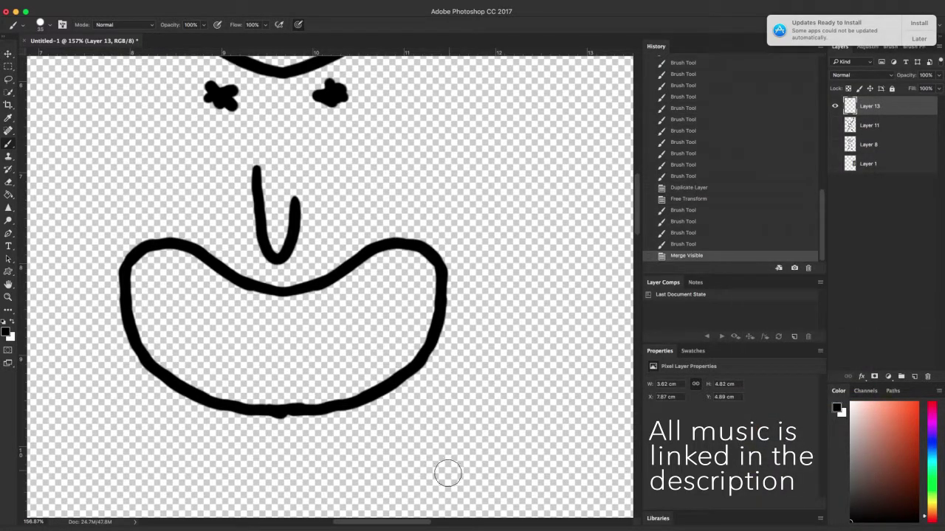
{"action": "left_click", "coordinate": [835, 125]}
{"action": "left_click", "coordinate": [834, 145]}
- Retrace the upper and lower rows of teeth inside the mouth on a new layer
{"action": "left_click", "coordinate": [915, 377]}
{"action": "mouse_move", "coordinate": [179, 253]}
{"action": "left_mouse_down"}
{"action": "mouse_move", "coordinate": [310, 299]}
{"action": "mouse_move", "coordinate": [387, 233]}
{"action": "left_mouse_up"}
{"action": "mouse_move", "coordinate": [415, 380]}
{"action": "left_mouse_down"}
{"action": "mouse_move", "coordinate": [351, 399]}
{"action": "mouse_move", "coordinate": [239, 407]}
{"action": "mouse_move", "coordinate": [156, 360]}
{"action": "left_mouse_up"}
- Erase the tooth strokes that spill outside the mouth outline along the lower and upper lips with an enlarged eraser
{"action": "key", "text": "bracketright"}
{"action": "key", "text": "bracketright"}
{"action": "key", "text": "bracketright"}
{"action": "key", "text": "bracketright"}
{"action": "key", "text": "bracketright"}
{"action": "mouse_move", "coordinate": [212, 421]}
{"action": "left_mouse_down"}
{"action": "mouse_move", "coordinate": [279, 421]}
{"action": "mouse_move", "coordinate": [270, 421]}
{"action": "left_mouse_up"}
{"action": "left_click_drag", "start_coordinate": [310, 427], "coordinate": [433, 370]}
{"action": "left_click_drag", "start_coordinate": [391, 219], "coordinate": [347, 240]}
{"action": "mouse_move", "coordinate": [337, 249]}
{"action": "left_mouse_down"}
{"action": "mouse_move", "coordinate": [293, 275]}
{"action": "mouse_move", "coordinate": [284, 267]}
{"action": "left_mouse_up"}
{"action": "left_click_drag", "start_coordinate": [274, 267], "coordinate": [266, 266]}
{"action": "left_click_drag", "start_coordinate": [255, 264], "coordinate": [246, 261]}
{"action": "left_click_drag", "start_coordinate": [240, 260], "coordinate": [232, 257]}
{"action": "left_click_drag", "start_coordinate": [227, 254], "coordinate": [222, 251]}
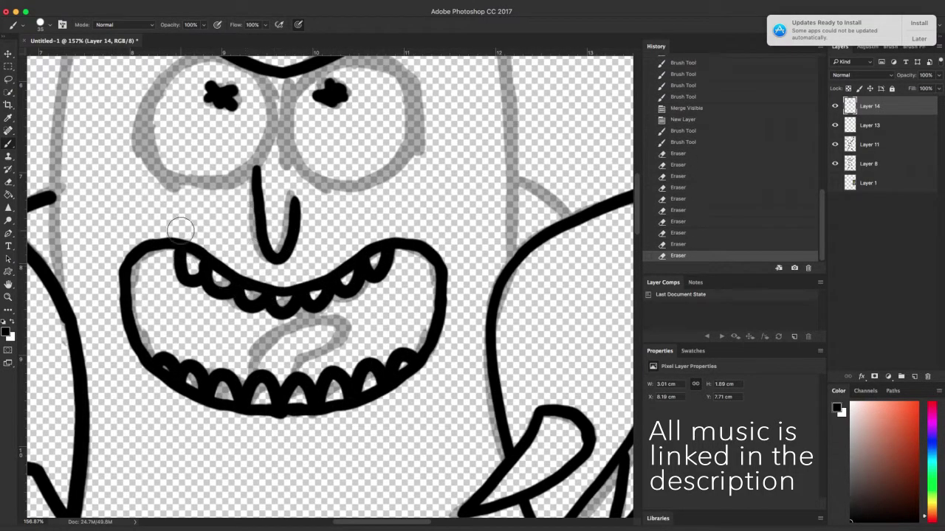
- Retrace the curled tongue between the two rows of teeth
{"action": "mouse_move", "coordinate": [273, 387]}
{"action": "left_mouse_down"}
{"action": "mouse_move", "coordinate": [335, 329]}
{"action": "mouse_move", "coordinate": [306, 398]}
{"action": "left_mouse_up"}
{"action": "key", "text": "super+minus"}
{"action": "key", "text": "super+minus"}
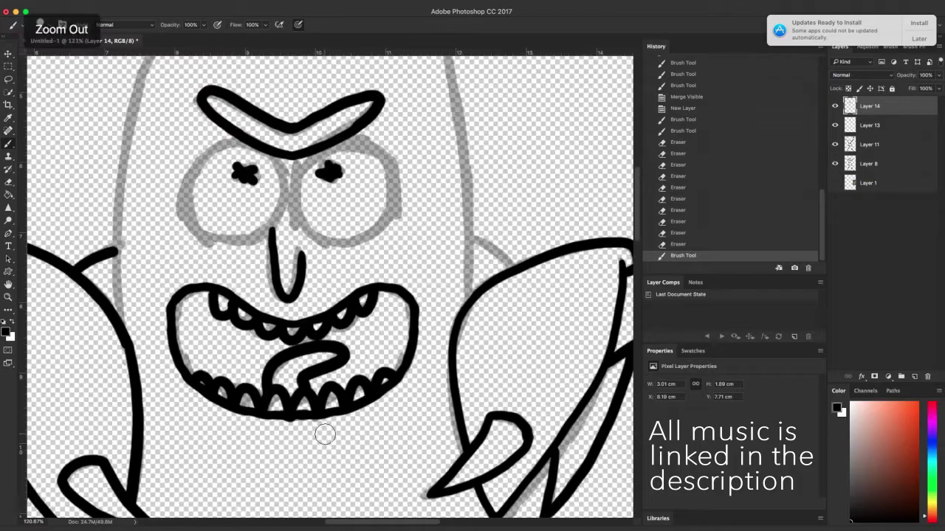
- Retrace the pickle's rounded head outline down both sides, rotating the canvas for the strokes and straightening it
{"action": "mouse_move", "coordinate": [164, 341]}
{"action": "left_mouse_down"}
{"action": "mouse_move", "coordinate": [173, 199]}
{"action": "mouse_move", "coordinate": [193, 138]}
{"action": "left_mouse_up"}
{"action": "key", "text": "r"}
{"action": "mouse_move", "coordinate": [320, 78]}
{"action": "left_mouse_down"}
{"action": "mouse_move", "coordinate": [338, 221]}
{"action": "mouse_move", "coordinate": [302, 449]}
{"action": "mouse_move", "coordinate": [240, 453]}
{"action": "mouse_move", "coordinate": [236, 405]}
{"action": "left_mouse_up"}
{"action": "key", "text": "h"}
{"action": "key", "text": "z"}
{"action": "key", "text": "b"}
{"action": "mouse_move", "coordinate": [225, 476]}
{"action": "left_mouse_down"}
{"action": "mouse_move", "coordinate": [164, 403]}
{"action": "mouse_move", "coordinate": [159, 323]}
{"action": "mouse_move", "coordinate": [263, 165]}
{"action": "left_mouse_up"}
{"action": "key", "text": "r"}
{"action": "left_click", "coordinate": [135, 26]}
- Retrace the round outline of the left eye on a new layer
{"action": "scroll", "coordinate": [263, 281], "scroll_direction": "up", "scroll_amount": 3}
{"action": "left_click", "coordinate": [914, 377]}
{"action": "key", "text": "b"}
{"action": "mouse_move", "coordinate": [83, 366]}
{"action": "left_mouse_down"}
{"action": "mouse_move", "coordinate": [61, 253]}
{"action": "mouse_move", "coordinate": [140, 181]}
{"action": "mouse_move", "coordinate": [127, 393]}
{"action": "mouse_move", "coordinate": [193, 405]}
{"action": "mouse_move", "coordinate": [269, 317]}
{"action": "left_mouse_up"}
{"action": "mouse_move", "coordinate": [142, 173]}
{"action": "left_mouse_down"}
{"action": "mouse_move", "coordinate": [182, 175]}
{"action": "mouse_move", "coordinate": [274, 295]}
{"action": "left_mouse_up"}
- Duplicate Layer 15, move the copy to the right eye and mirror it with a width of -100%
{"action": "right_click", "coordinate": [900, 111]}
{"action": "left_click", "coordinate": [853, 152]}
{"action": "key", "text": "v"}
{"action": "left_click_drag", "start_coordinate": [48, 284], "coordinate": [543, 259]}
{"action": "type", "text": "9"}
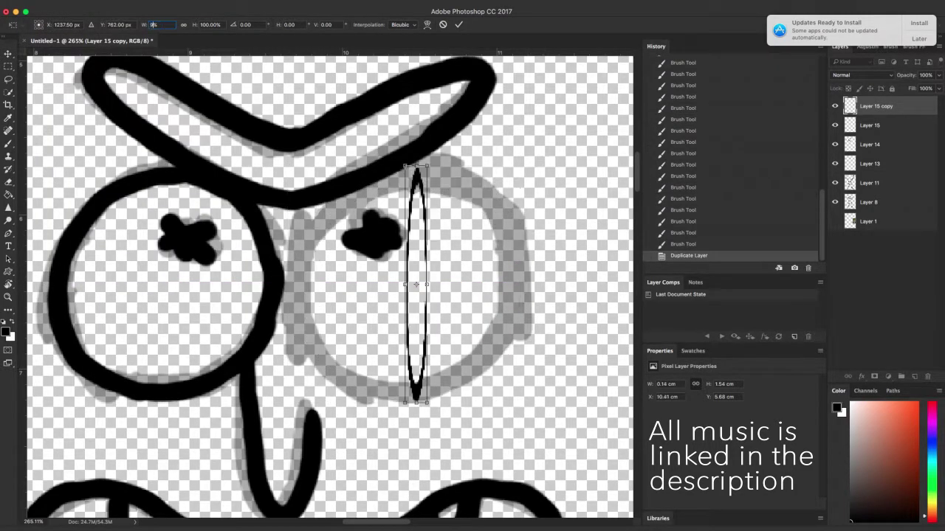
{"action": "key", "text": "BackSpace"}
{"action": "type", "text": "-100"}
{"action": "key", "text": "Return"}
{"action": "left_click_drag", "start_coordinate": [521, 316], "coordinate": [513, 316]}
- Sample the lighter green of the pickle's central stripe from the reference picture
{"action": "scroll", "coordinate": [345, 345], "scroll_direction": "down", "scroll_amount": 6}
{"action": "key", "text": "ctrl+minus"}
{"action": "key", "text": "ctrl+minus"}
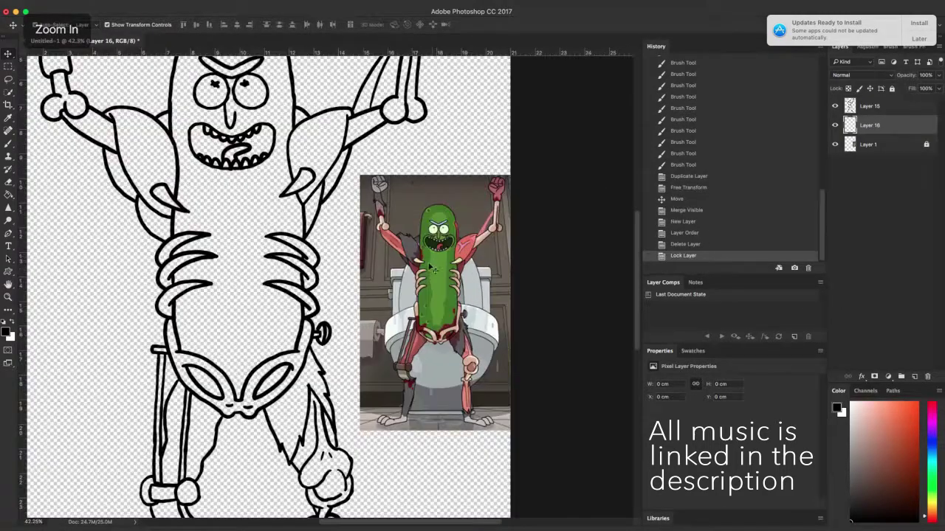
{"action": "key", "text": "ctrl+plus"}
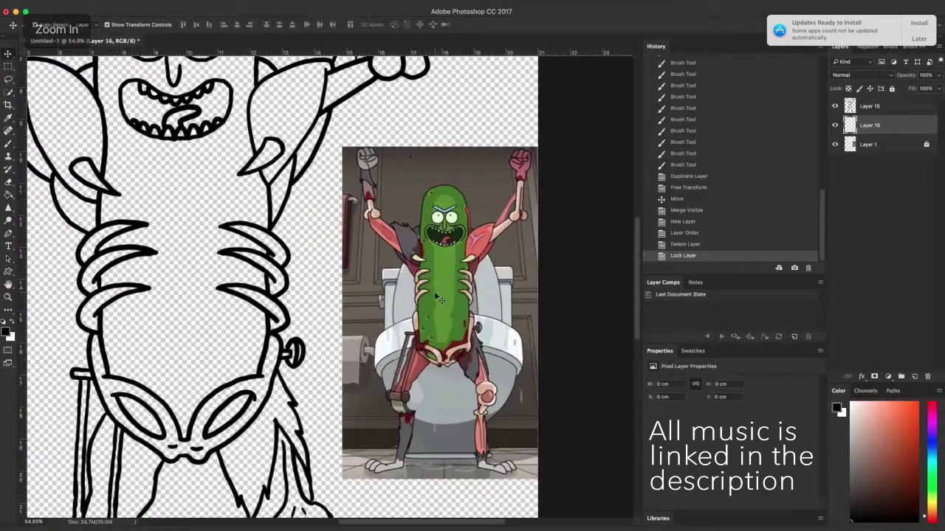
{"action": "key", "text": "i"}
{"action": "left_click", "coordinate": [437, 298]}
{"action": "key", "text": "b"}
- Set the brush to 90 px and outline the light green stripe down the middle of the pickle's body on Layer 16
{"action": "key", "text": "h"}
{"action": "left_click_drag", "start_coordinate": [379, 385], "coordinate": [451, 468]}
{"action": "key", "text": "super+minus"}
{"action": "left_click_drag", "start_coordinate": [377, 358], "coordinate": [391, 370]}
{"action": "key", "text": "b"}
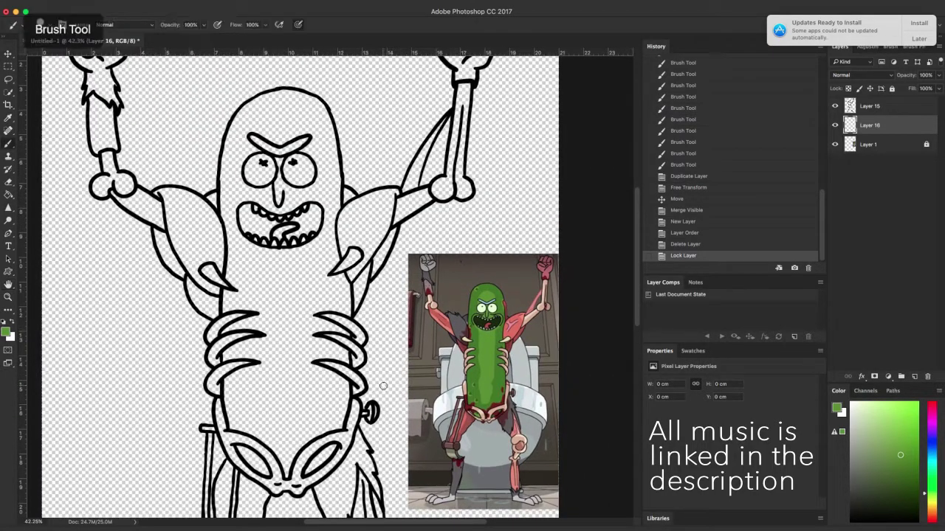
{"action": "left_click", "coordinate": [44, 24]}
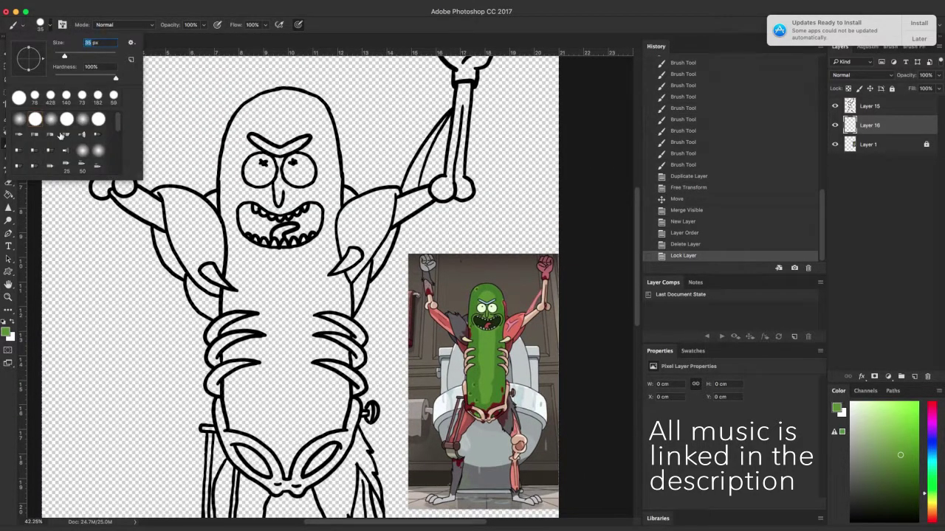
{"action": "key", "text": "Return"}
{"action": "mouse_move", "coordinate": [298, 148]}
{"action": "left_mouse_down"}
{"action": "mouse_move", "coordinate": [257, 253]}
{"action": "mouse_move", "coordinate": [295, 327]}
{"action": "mouse_move", "coordinate": [301, 136]}
{"action": "left_mouse_up"}
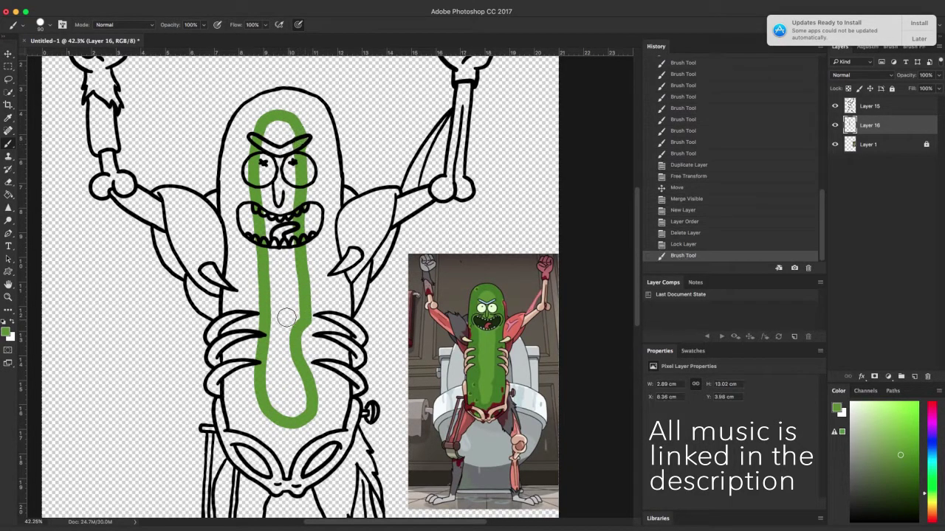
- Taper the stripe's lower tip above the pelvis and fill its whole interior with the light green
{"action": "left_click_drag", "start_coordinate": [273, 411], "coordinate": [289, 429]}
{"action": "left_click_drag", "start_coordinate": [300, 414], "coordinate": [293, 426]}
{"action": "left_click_drag", "start_coordinate": [304, 421], "coordinate": [294, 426]}
{"action": "left_click_drag", "start_coordinate": [298, 418], "coordinate": [286, 422]}
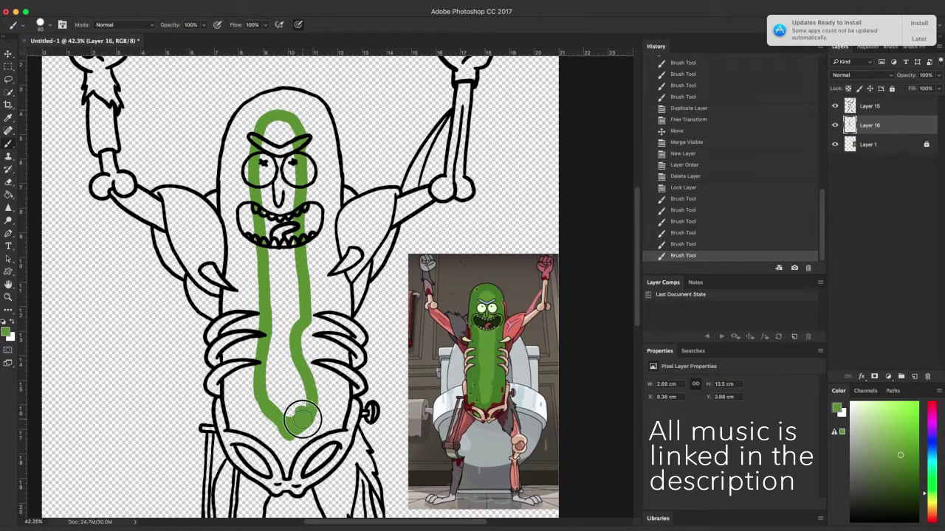
{"action": "left_click_drag", "start_coordinate": [305, 324], "coordinate": [295, 378]}
{"action": "left_click_drag", "start_coordinate": [274, 295], "coordinate": [284, 170]}
{"action": "left_click_drag", "start_coordinate": [291, 137], "coordinate": [301, 144]}
{"action": "left_click_drag", "start_coordinate": [281, 408], "coordinate": [295, 301]}
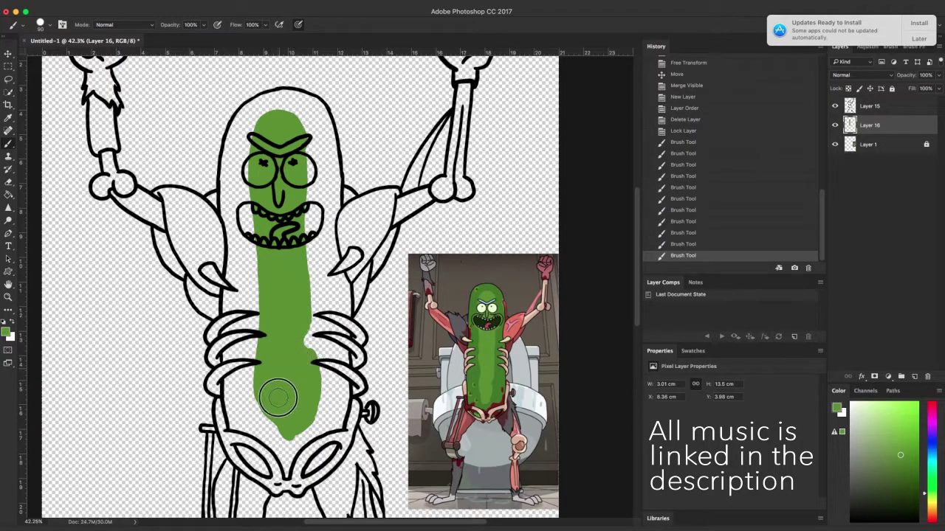
- Tidy the stripe's upper part and erase the green from inside the eyebrow, eyes and mouth
{"action": "scroll", "coordinate": [273, 182], "scroll_direction": "up", "scroll_amount": 10}
{"action": "mouse_move", "coordinate": [220, 136]}
{"action": "left_mouse_down"}
{"action": "mouse_move", "coordinate": [235, 122]}
{"action": "mouse_move", "coordinate": [263, 174]}
{"action": "mouse_move", "coordinate": [229, 150]}
{"action": "mouse_move", "coordinate": [237, 155]}
{"action": "left_mouse_up"}
{"action": "mouse_move", "coordinate": [331, 144]}
{"action": "left_mouse_down"}
{"action": "mouse_move", "coordinate": [348, 162]}
{"action": "mouse_move", "coordinate": [321, 178]}
{"action": "mouse_move", "coordinate": [359, 179]}
{"action": "mouse_move", "coordinate": [317, 274]}
{"action": "mouse_move", "coordinate": [217, 264]}
{"action": "mouse_move", "coordinate": [229, 352]}
{"action": "mouse_move", "coordinate": [399, 321]}
{"action": "mouse_move", "coordinate": [303, 313]}
{"action": "left_mouse_up"}
{"action": "key", "text": "space"}
{"action": "left_click_drag", "start_coordinate": [330, 219], "coordinate": [325, 363]}
{"action": "key", "text": "e"}
{"action": "left_click_drag", "start_coordinate": [210, 203], "coordinate": [332, 224]}
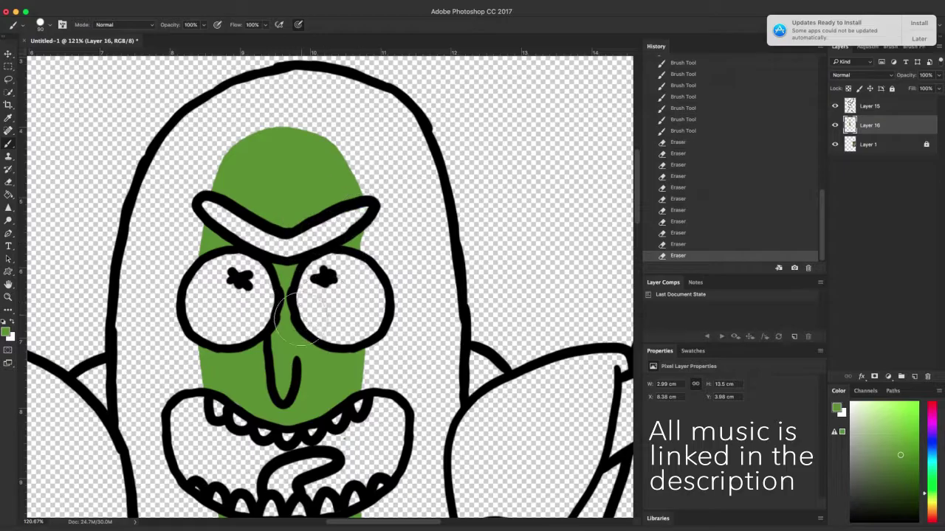
- Sample the pale green of the small skin bumps on the reference pickle
{"action": "scroll", "coordinate": [301, 315], "scroll_direction": "down", "scroll_amount": 10}
{"action": "scroll", "coordinate": [435, 289], "scroll_direction": "up", "scroll_amount": 10}
{"action": "key", "text": "i"}
{"action": "left_click", "coordinate": [432, 302]}
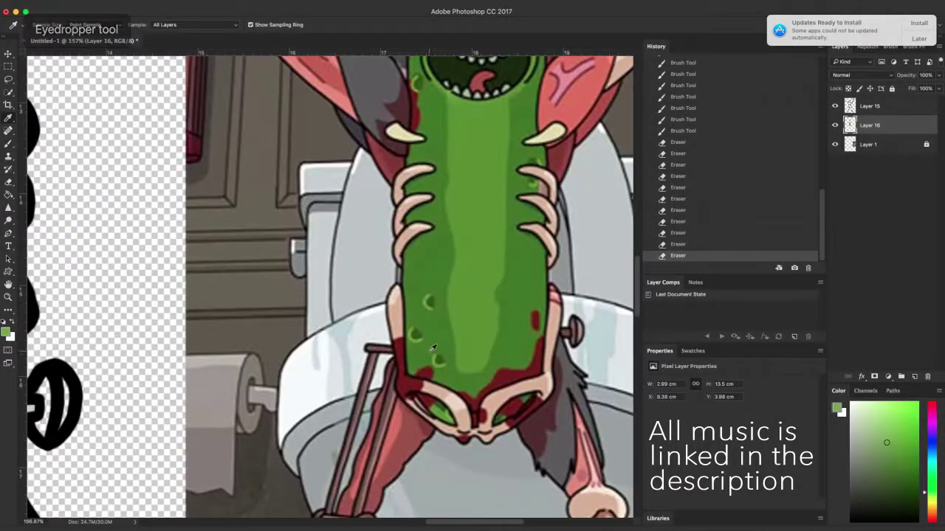
{"action": "scroll", "coordinate": [431, 347], "scroll_direction": "up", "scroll_amount": 5}
{"action": "left_click", "coordinate": [403, 336]}
{"action": "key", "text": "b"}
- Set the brush to 35 px and paint a curved pale green bump at the head's upper left
{"action": "key", "text": "space"}
{"action": "left_click_drag", "start_coordinate": [163, 391], "coordinate": [409, 361]}
{"action": "scroll", "coordinate": [402, 366], "scroll_direction": "down", "scroll_amount": 10}
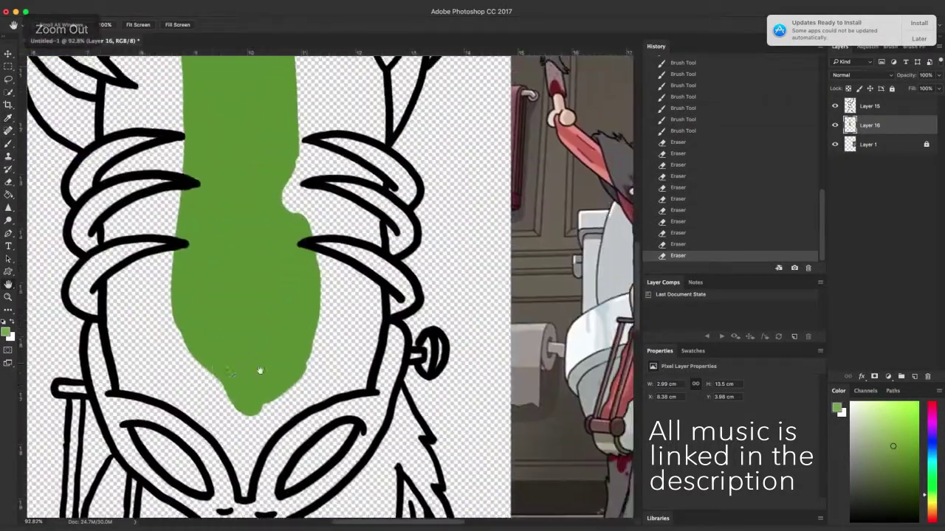
{"action": "left_click", "coordinate": [49, 25]}
{"action": "key", "text": "Return"}
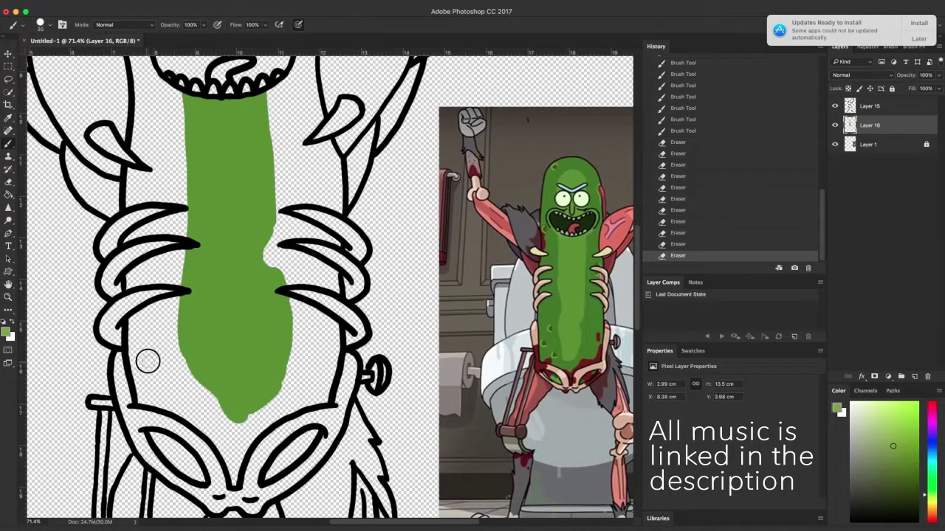
{"action": "scroll", "coordinate": [264, 331], "scroll_direction": "down", "scroll_amount": 4}
{"action": "key", "text": "space"}
{"action": "left_click_drag", "start_coordinate": [245, 358], "coordinate": [246, 521]}
{"action": "key", "text": "b"}
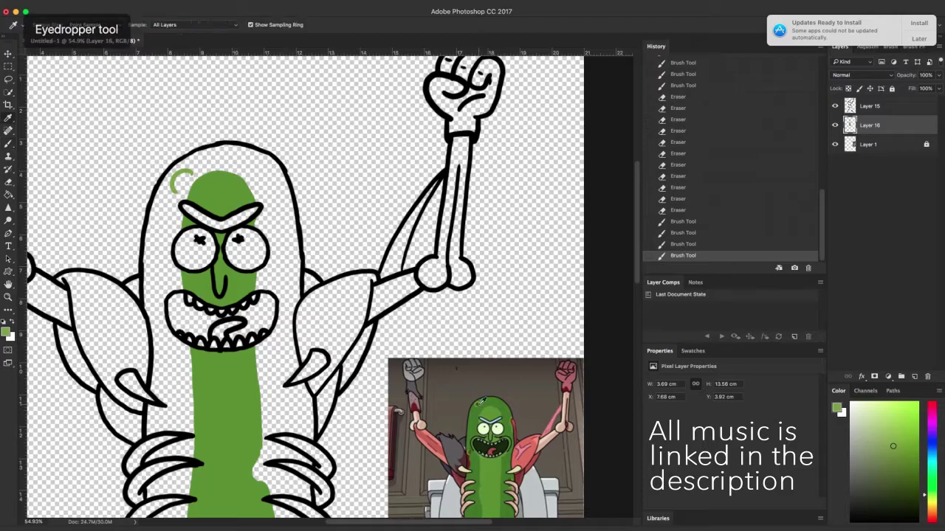
- Sample the dark green of the reference's skin bumps, add a layer beneath the stripe layer and fill the head bump's interior
{"action": "left_click", "coordinate": [479, 405]}
{"action": "scroll", "coordinate": [480, 402], "scroll_direction": "up", "scroll_amount": 6}
{"action": "left_click", "coordinate": [476, 403]}
{"action": "scroll", "coordinate": [478, 402], "scroll_direction": "down", "scroll_amount": 6}
{"action": "left_click", "coordinate": [878, 145]}
{"action": "left_click", "coordinate": [914, 376]}
{"action": "scroll", "coordinate": [180, 162], "scroll_direction": "up", "scroll_amount": 5}
{"action": "key", "text": "b"}
{"action": "left_click_drag", "start_coordinate": [198, 189], "coordinate": [177, 221]}
{"action": "left_click_drag", "start_coordinate": [194, 197], "coordinate": [183, 217]}
{"action": "scroll", "coordinate": [283, 293], "scroll_direction": "down", "scroll_amount": 6}
- Paint three small pale green bumps with dark green centres on the lower left of the body
{"action": "scroll", "coordinate": [295, 313], "scroll_direction": "up", "scroll_amount": 8}
{"action": "left_click_drag", "start_coordinate": [269, 168], "coordinate": [253, 222]}
{"action": "left_click_drag", "start_coordinate": [271, 177], "coordinate": [272, 226]}
{"action": "left_click_drag", "start_coordinate": [201, 331], "coordinate": [189, 378]}
{"action": "left_click_drag", "start_coordinate": [210, 336], "coordinate": [222, 373]}
{"action": "mouse_move", "coordinate": [318, 430]}
{"action": "left_mouse_down"}
{"action": "mouse_move", "coordinate": [369, 451]}
{"action": "mouse_move", "coordinate": [356, 440]}
{"action": "mouse_move", "coordinate": [348, 448]}
{"action": "left_mouse_up"}
{"action": "mouse_move", "coordinate": [320, 440]}
{"action": "left_mouse_down"}
{"action": "mouse_move", "coordinate": [362, 445]}
{"action": "mouse_move", "coordinate": [341, 456]}
{"action": "left_mouse_up"}
{"action": "scroll", "coordinate": [342, 448], "scroll_direction": "down", "scroll_amount": 8}
{"action": "scroll", "coordinate": [332, 443], "scroll_direction": "up", "scroll_amount": 2}
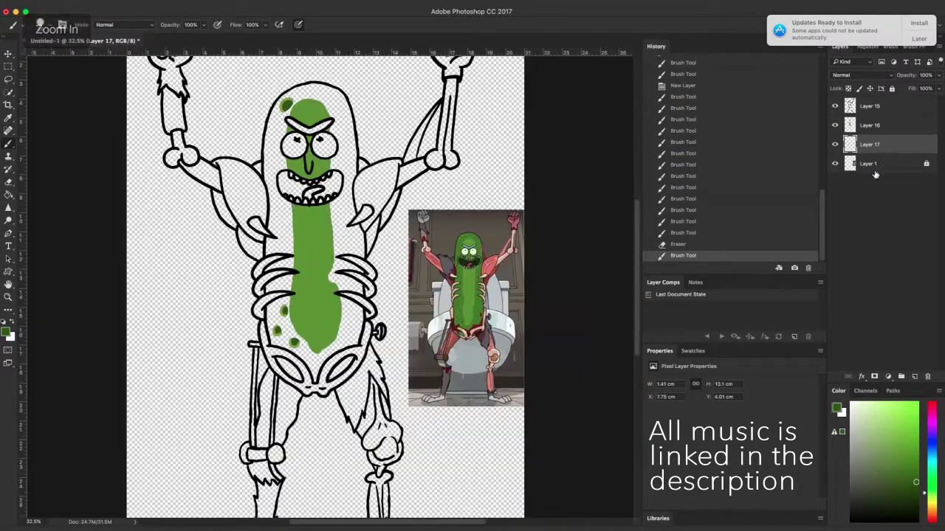
- Sample the dark red from the reference arm and paint thin muscle lines on the right upper arm
{"action": "scroll", "coordinate": [492, 257], "scroll_direction": "up", "scroll_amount": 10}
{"action": "left_click", "coordinate": [474, 286], "text": "alt"}
{"action": "left_click_drag", "start_coordinate": [342, 141], "coordinate": [661, 488]}
{"action": "left_click_drag", "start_coordinate": [234, 326], "coordinate": [304, 235]}
{"action": "left_click_drag", "start_coordinate": [231, 211], "coordinate": [290, 209]}
{"action": "left_click_drag", "start_coordinate": [197, 245], "coordinate": [233, 253]}
{"action": "left_click_drag", "start_coordinate": [233, 254], "coordinate": [218, 310]}
{"action": "scroll", "coordinate": [341, 307], "scroll_direction": "down", "scroll_amount": 7}
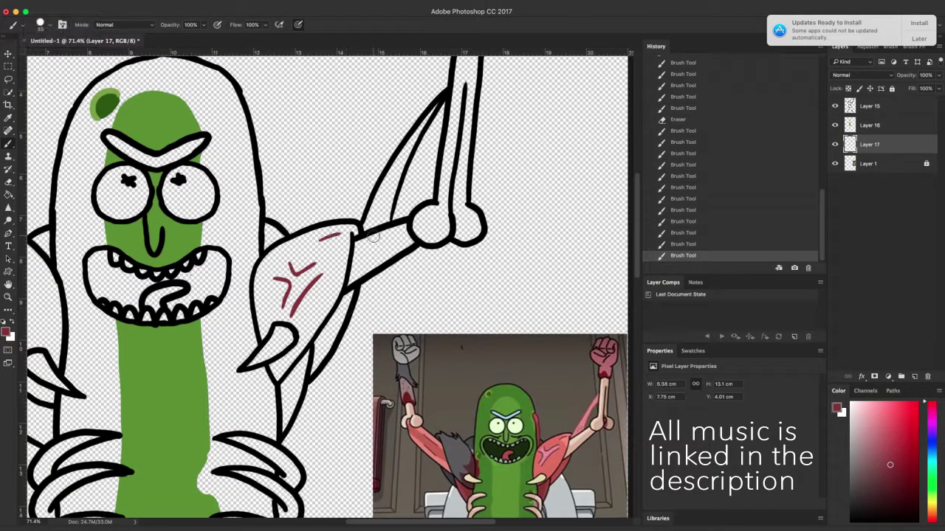
{"action": "key", "text": "super+minus"}
{"action": "key", "text": "super+minus"}
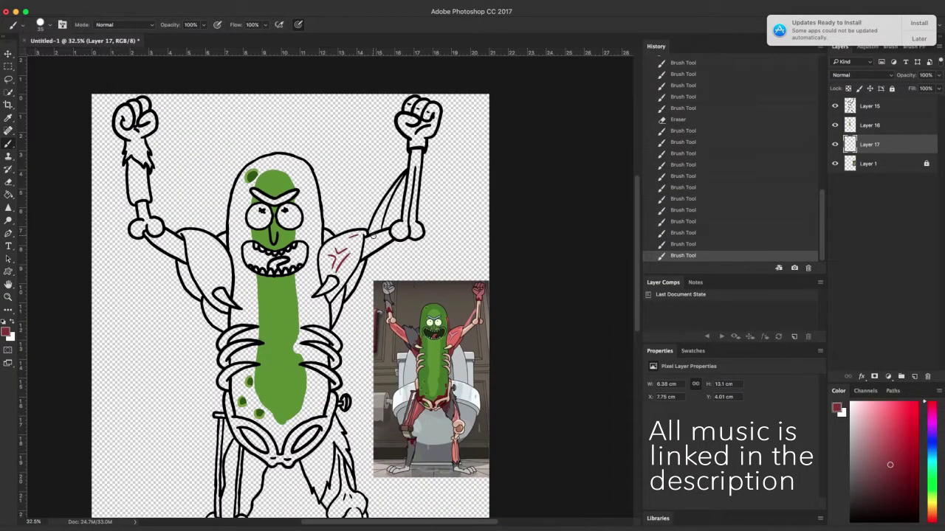
{"action": "key", "text": "super+equal"}
- Merge the green stripe layer down into the bump layer and add a new layer beneath it
{"action": "right_click", "coordinate": [862, 125]}
{"action": "right_click", "coordinate": [884, 125]}
{"action": "left_click", "coordinate": [802, 387]}
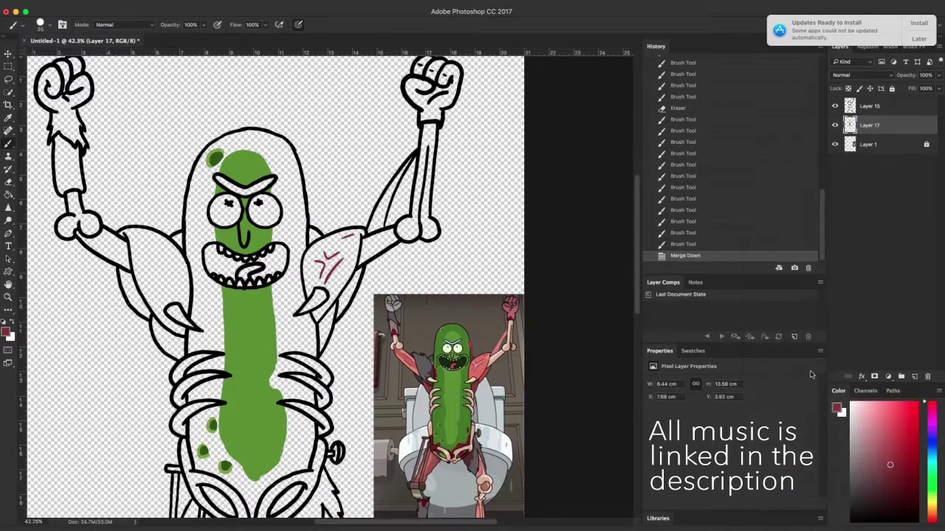
{"action": "left_click", "coordinate": [878, 145]}
{"action": "left_click", "coordinate": [914, 377]}
- Sample the pickle's darker body green and paint the head and upper body with a large brush
{"action": "key", "text": "i"}
{"action": "left_click", "coordinate": [449, 423]}
{"action": "key", "text": "b"}
{"action": "left_click_drag", "start_coordinate": [194, 164], "coordinate": [188, 230]}
{"action": "mouse_move", "coordinate": [222, 142]}
{"action": "left_mouse_down"}
{"action": "mouse_move", "coordinate": [198, 215]}
{"action": "mouse_move", "coordinate": [207, 225]}
{"action": "left_mouse_up"}
{"action": "mouse_move", "coordinate": [276, 173]}
{"action": "left_mouse_down"}
{"action": "mouse_move", "coordinate": [284, 291]}
{"action": "mouse_move", "coordinate": [303, 222]}
{"action": "mouse_move", "coordinate": [266, 148]}
{"action": "mouse_move", "coordinate": [246, 147]}
{"action": "left_mouse_up"}
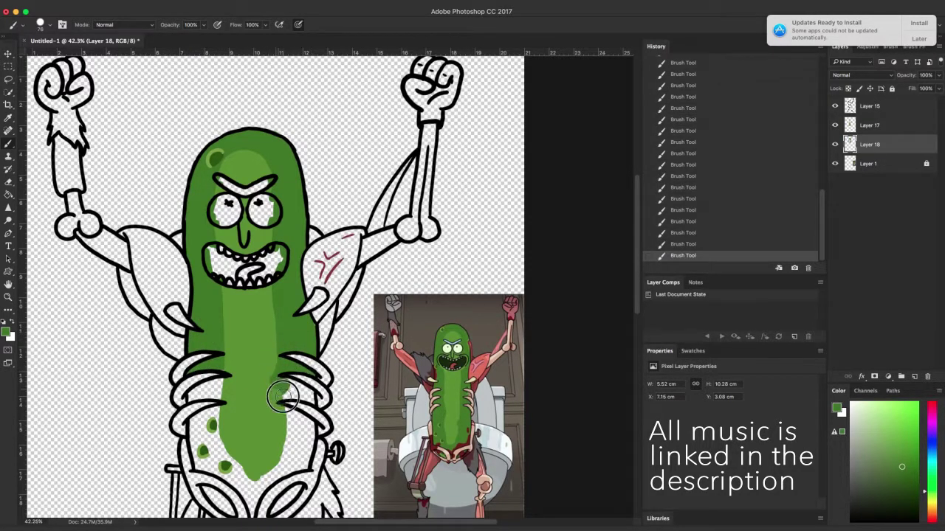
- Fill the lower body around the ribs and down to the pelvis with the same body green
{"action": "left_click_drag", "start_coordinate": [220, 398], "coordinate": [212, 392]}
{"action": "scroll", "coordinate": [247, 495], "scroll_direction": "up", "scroll_amount": 2}
{"action": "left_click_drag", "start_coordinate": [247, 495], "coordinate": [255, 411]}
{"action": "left_click_drag", "start_coordinate": [304, 430], "coordinate": [343, 393]}
{"action": "mouse_move", "coordinate": [260, 440]}
{"action": "left_mouse_down"}
{"action": "mouse_move", "coordinate": [301, 370]}
{"action": "mouse_move", "coordinate": [361, 304]}
{"action": "mouse_move", "coordinate": [313, 319]}
{"action": "left_mouse_up"}
{"action": "left_click_drag", "start_coordinate": [172, 273], "coordinate": [182, 346]}
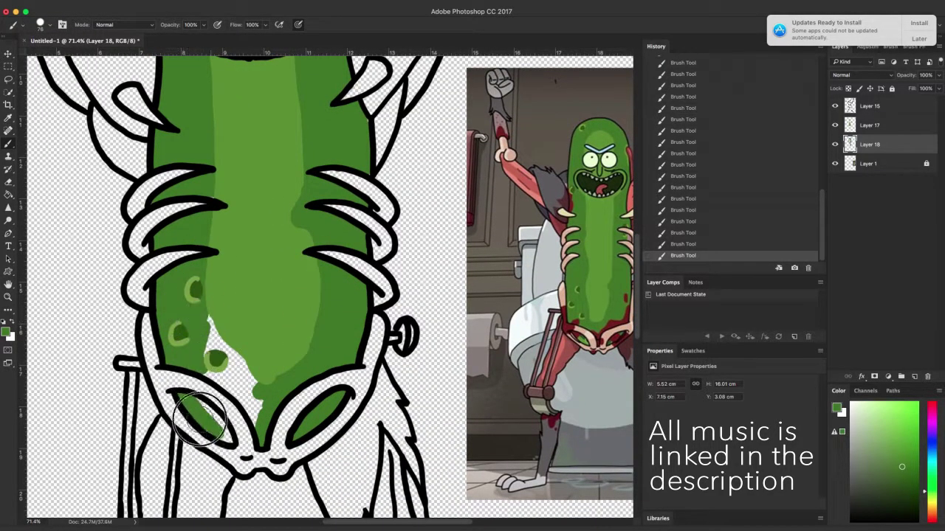
{"action": "mouse_move", "coordinate": [252, 414]}
{"action": "left_mouse_down"}
{"action": "mouse_move", "coordinate": [212, 360]}
{"action": "mouse_move", "coordinate": [256, 410]}
{"action": "left_mouse_up"}
{"action": "scroll", "coordinate": [284, 378], "scroll_direction": "down", "scroll_amount": 3}
- Erase the spilled body green from inside the eyes, mouth and eyebrow
{"action": "scroll", "coordinate": [267, 177], "scroll_direction": "up", "scroll_amount": 5}
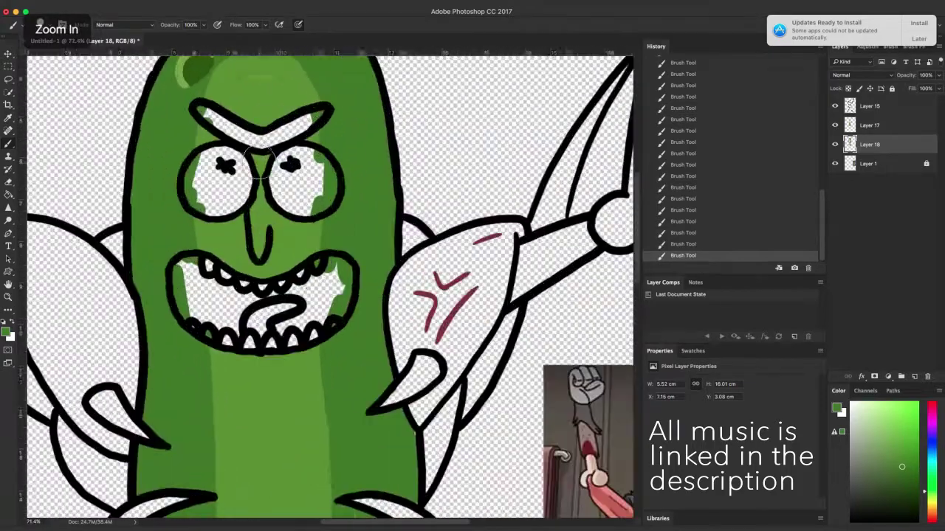
{"action": "left_click_drag", "start_coordinate": [171, 181], "coordinate": [177, 214]}
{"action": "left_click_drag", "start_coordinate": [164, 299], "coordinate": [183, 366]}
{"action": "mouse_move", "coordinate": [367, 316]}
{"action": "left_mouse_down"}
{"action": "mouse_move", "coordinate": [367, 296]}
{"action": "mouse_move", "coordinate": [366, 307]}
{"action": "left_mouse_up"}
{"action": "left_click_drag", "start_coordinate": [340, 186], "coordinate": [340, 174]}
{"action": "left_click", "coordinate": [334, 103]}
{"action": "left_click", "coordinate": [200, 101]}
{"action": "mouse_move", "coordinate": [215, 108]}
{"action": "left_mouse_down"}
{"action": "mouse_move", "coordinate": [202, 103]}
{"action": "mouse_move", "coordinate": [217, 116]}
{"action": "mouse_move", "coordinate": [238, 108]}
{"action": "mouse_move", "coordinate": [230, 95]}
{"action": "left_mouse_up"}
{"action": "scroll", "coordinate": [251, 334], "scroll_direction": "down", "scroll_amount": 5}
{"action": "scroll", "coordinate": [436, 248], "scroll_direction": "up", "scroll_amount": 3}
- On a new layer beneath the body green, paint the eyes pale green and the eyebrow light blue with sampled colours
{"action": "key", "text": "i"}
{"action": "left_click", "coordinate": [446, 252]}
{"action": "left_click", "coordinate": [871, 164]}
{"action": "left_click", "coordinate": [915, 376]}
{"action": "key", "text": "b"}
{"action": "key", "text": "i"}
{"action": "left_click", "coordinate": [439, 249]}
{"action": "key", "text": "b"}
{"action": "scroll", "coordinate": [440, 249], "scroll_direction": "up", "scroll_amount": 5}
{"action": "key", "text": "i"}
{"action": "left_click", "coordinate": [431, 247]}
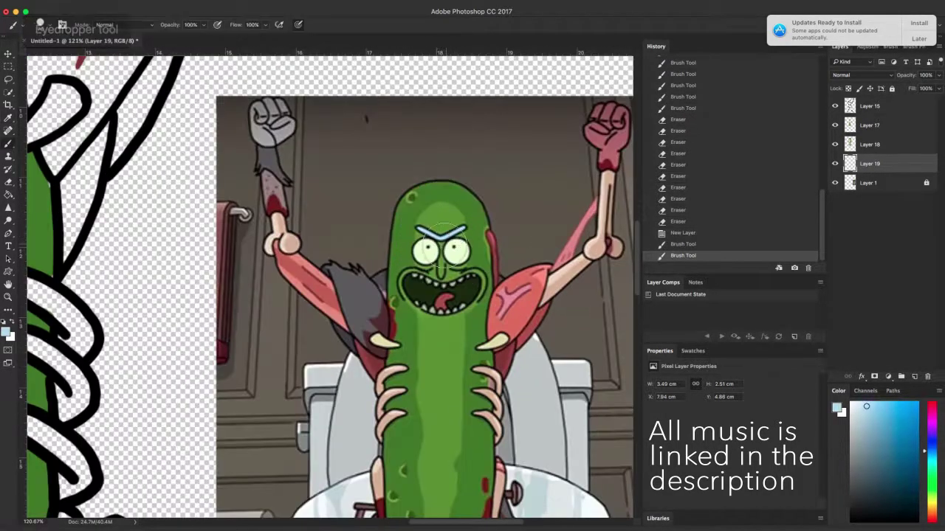
{"action": "scroll", "coordinate": [430, 251], "scroll_direction": "down", "scroll_amount": 5}
- Sample the very dark green of the reference mouth and fill the inside of the mouth around the tongue
{"action": "key", "text": "i"}
{"action": "scroll", "coordinate": [443, 271], "scroll_direction": "up", "scroll_amount": 5}
{"action": "left_click", "coordinate": [435, 271]}
{"action": "key", "text": "h"}
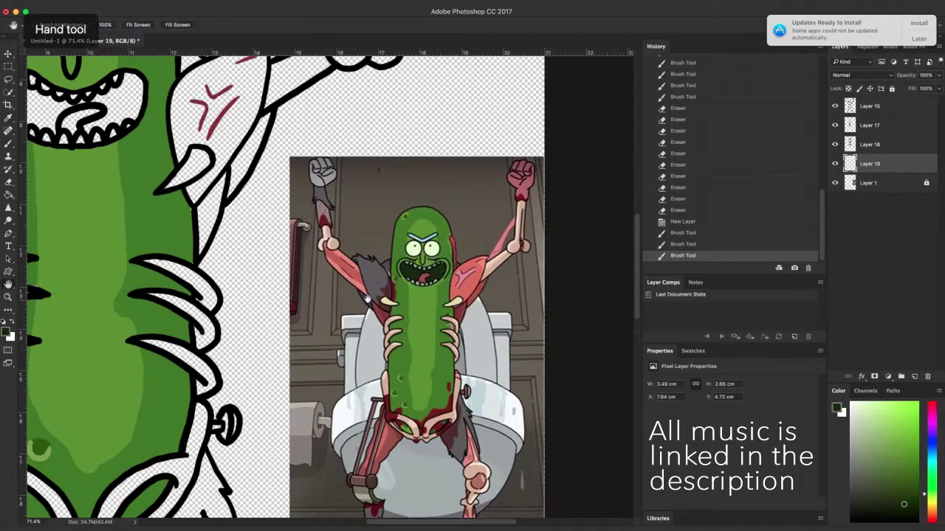
{"action": "left_click_drag", "start_coordinate": [436, 272], "coordinate": [475, 350]}
{"action": "key", "text": "b"}
{"action": "left_click_drag", "start_coordinate": [52, 166], "coordinate": [62, 184]}
{"action": "left_click_drag", "start_coordinate": [74, 175], "coordinate": [90, 183]}
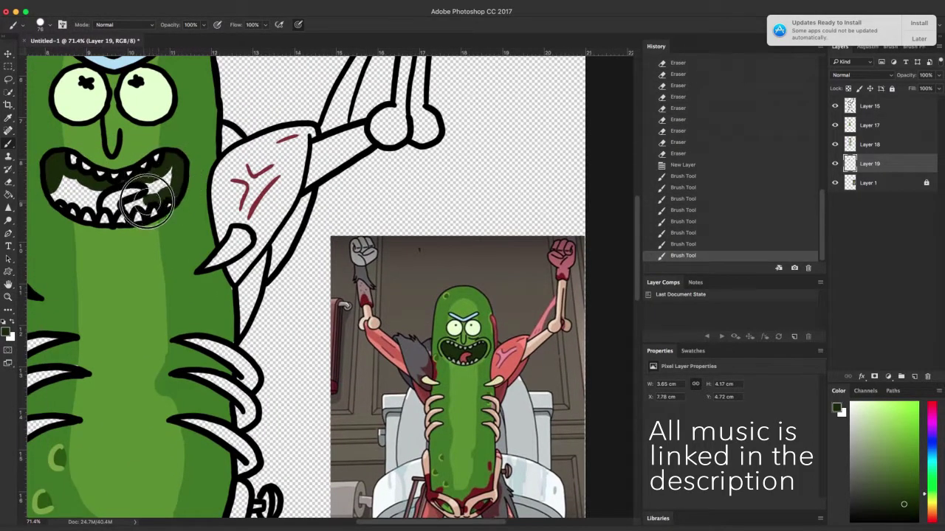
- Add a layer beneath the face colours and paint the tongue with the red sampled from the reference
{"action": "left_click", "coordinate": [863, 126]}
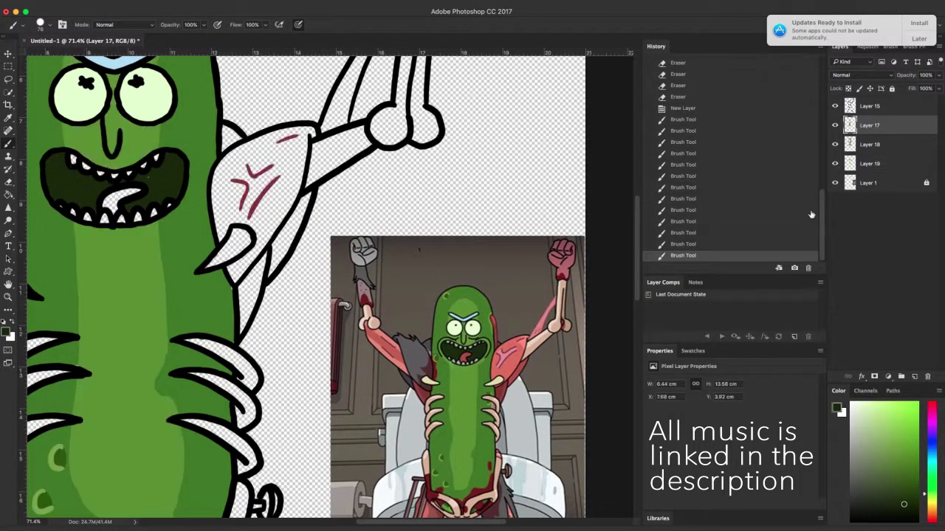
{"action": "left_click", "coordinate": [865, 164]}
{"action": "left_click", "coordinate": [914, 377], "text": "super"}
{"action": "key", "text": "i"}
{"action": "left_click", "coordinate": [463, 358]}
{"action": "key", "text": "b"}
{"action": "left_click_drag", "start_coordinate": [133, 191], "coordinate": [116, 201]}
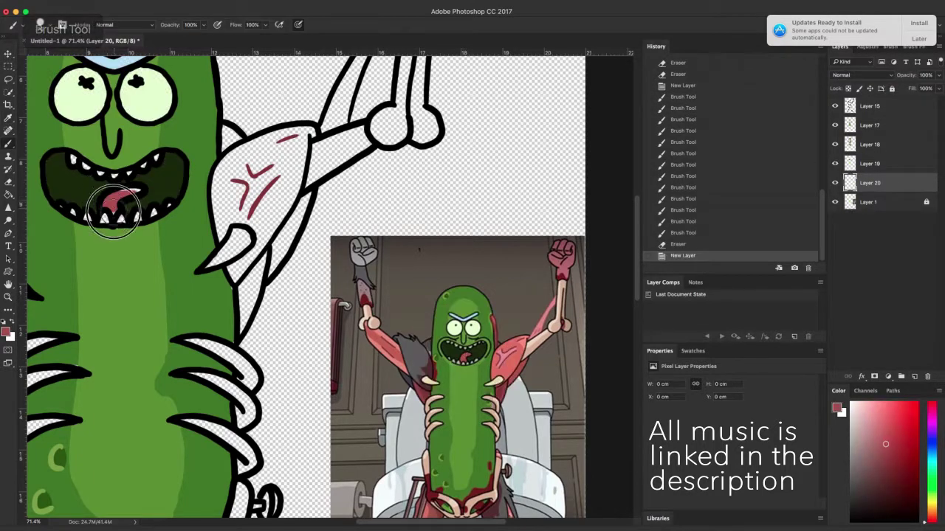
- Sample the pale grey of the reference teeth and fill in the upper and lower teeth
{"action": "key", "text": "i"}
{"action": "left_click", "coordinate": [459, 361]}
{"action": "scroll", "coordinate": [459, 361], "scroll_direction": "up", "scroll_amount": 5}
{"action": "left_click", "coordinate": [443, 359]}
{"action": "scroll", "coordinate": [446, 363], "scroll_direction": "down", "scroll_amount": 5}
{"action": "key", "text": "b"}
{"action": "scroll", "coordinate": [307, 315], "scroll_direction": "down", "scroll_amount": 5}
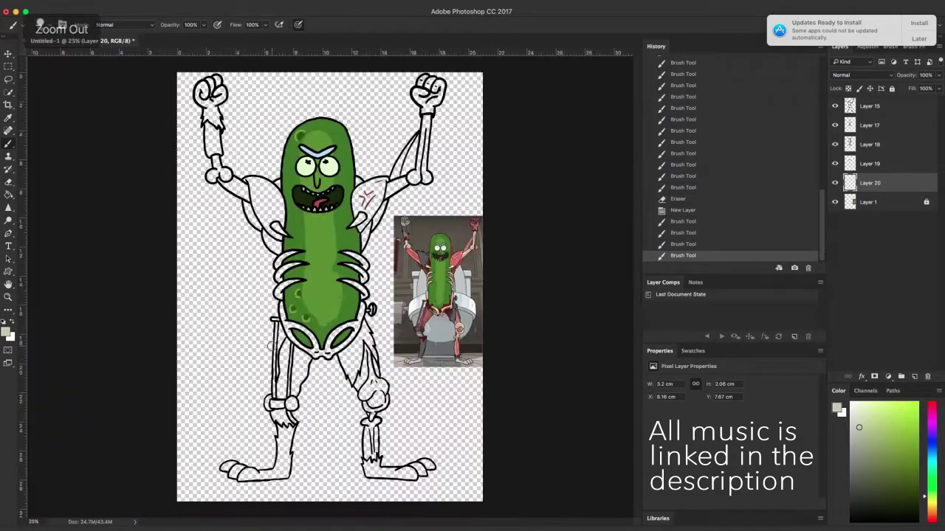
- Merge the colour layers into one, keeping the line art and reference separate, and add a new layer beneath
{"action": "left_click", "coordinate": [834, 106]}
{"action": "right_click", "coordinate": [887, 127]}
{"action": "left_click", "coordinate": [804, 397]}
{"action": "left_click", "coordinate": [835, 106]}
{"action": "left_click", "coordinate": [835, 144]}
{"action": "left_click", "coordinate": [866, 145]}
{"action": "left_click", "coordinate": [914, 377]}
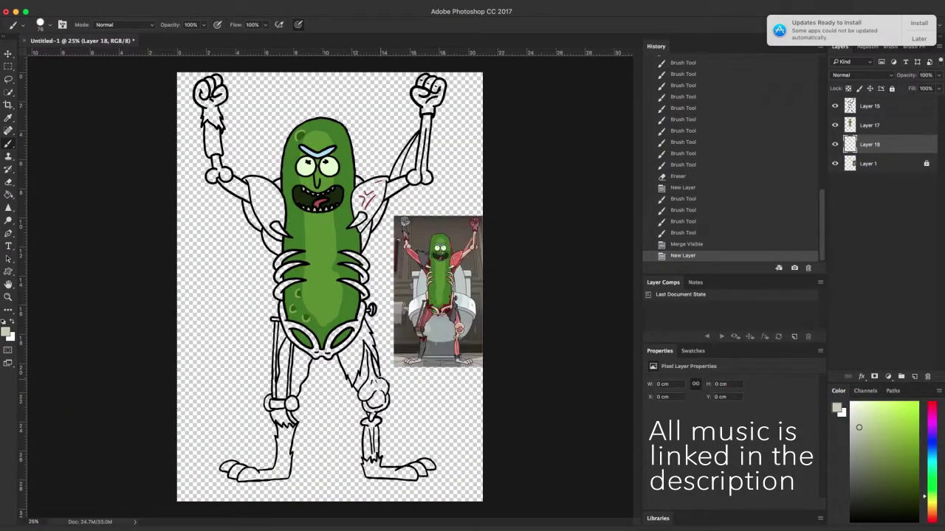
- Sample the beige bone colour from the reference and paint the left ribs
{"action": "scroll", "coordinate": [371, 325], "scroll_direction": "up", "scroll_amount": 5}
{"action": "key", "text": "i"}
{"action": "left_click", "coordinate": [527, 256]}
{"action": "key", "text": "b"}
{"action": "left_click_drag", "start_coordinate": [151, 141], "coordinate": [102, 179]}
{"action": "left_click_drag", "start_coordinate": [106, 207], "coordinate": [156, 173]}
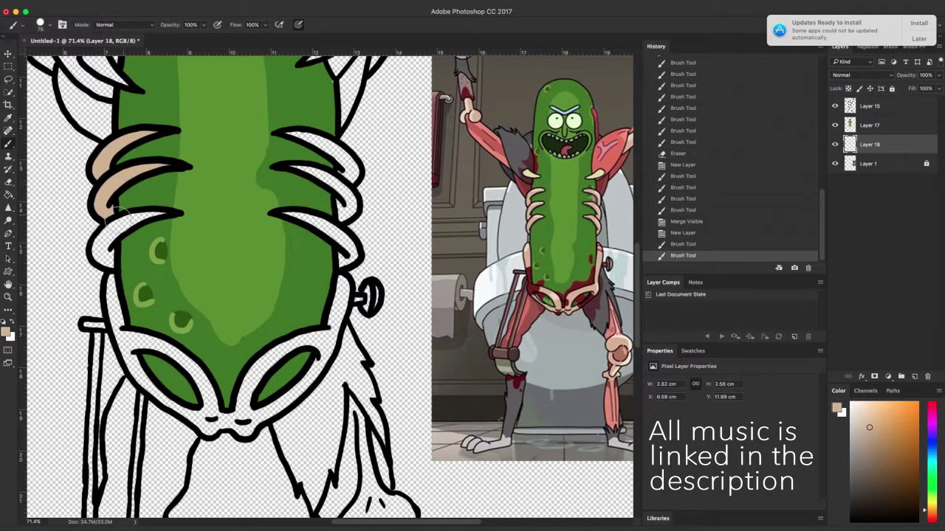
{"action": "left_click_drag", "start_coordinate": [105, 255], "coordinate": [151, 220]}
- Paint the right ribs and the pelvis bone in the same beige
{"action": "mouse_move", "coordinate": [290, 156]}
{"action": "left_mouse_down"}
{"action": "mouse_move", "coordinate": [329, 155]}
{"action": "mouse_move", "coordinate": [344, 183]}
{"action": "left_mouse_up"}
{"action": "mouse_move", "coordinate": [331, 235]}
{"action": "left_mouse_down"}
{"action": "mouse_move", "coordinate": [343, 253]}
{"action": "mouse_move", "coordinate": [338, 319]}
{"action": "left_mouse_up"}
{"action": "mouse_move", "coordinate": [249, 379]}
{"action": "left_mouse_down"}
{"action": "mouse_move", "coordinate": [288, 396]}
{"action": "mouse_move", "coordinate": [260, 409]}
{"action": "mouse_move", "coordinate": [240, 370]}
{"action": "mouse_move", "coordinate": [195, 417]}
{"action": "mouse_move", "coordinate": [122, 325]}
{"action": "mouse_move", "coordinate": [205, 368]}
{"action": "left_mouse_up"}
- Paint the right leg's knee bones and the bone end below them beige
{"action": "key", "text": "h"}
{"action": "mouse_move", "coordinate": [378, 394]}
{"action": "left_mouse_down"}
{"action": "mouse_move", "coordinate": [410, 316]}
{"action": "mouse_move", "coordinate": [311, 208]}
{"action": "left_mouse_up"}
{"action": "key", "text": "b"}
{"action": "mouse_move", "coordinate": [284, 432]}
{"action": "left_mouse_down"}
{"action": "mouse_move", "coordinate": [315, 428]}
{"action": "mouse_move", "coordinate": [283, 380]}
{"action": "mouse_move", "coordinate": [293, 437]}
{"action": "mouse_move", "coordinate": [344, 360]}
{"action": "mouse_move", "coordinate": [266, 358]}
{"action": "mouse_move", "coordinate": [301, 297]}
{"action": "mouse_move", "coordinate": [340, 336]}
{"action": "left_mouse_up"}
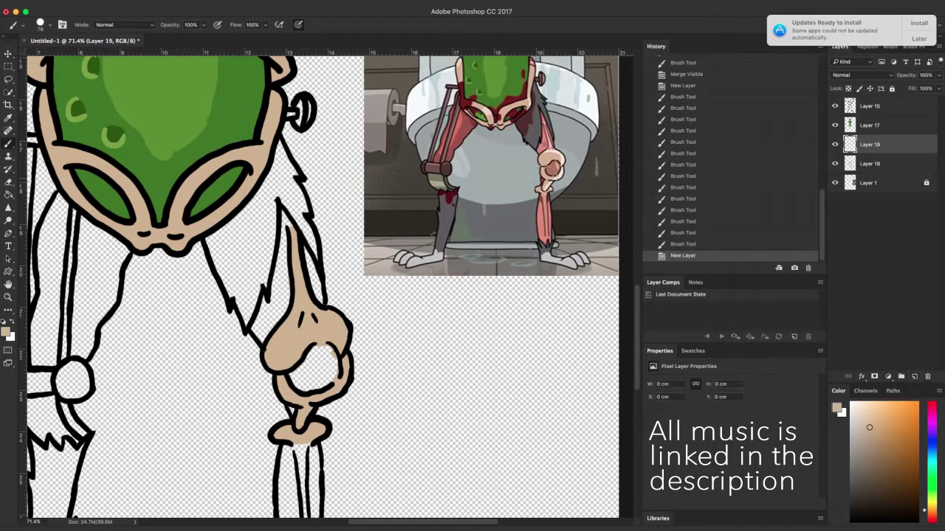
- Fill the right kneecap with sampled reddish brown and add pale cream highlights along the knee bones
{"action": "key", "text": "i"}
{"action": "left_click", "coordinate": [552, 170]}
{"action": "key", "text": "b"}
{"action": "mouse_move", "coordinate": [301, 379]}
{"action": "left_mouse_down"}
{"action": "mouse_move", "coordinate": [339, 372]}
{"action": "mouse_move", "coordinate": [319, 377]}
{"action": "left_mouse_up"}
{"action": "key", "text": "i"}
{"action": "left_click", "coordinate": [550, 158]}
{"action": "key", "text": "b"}
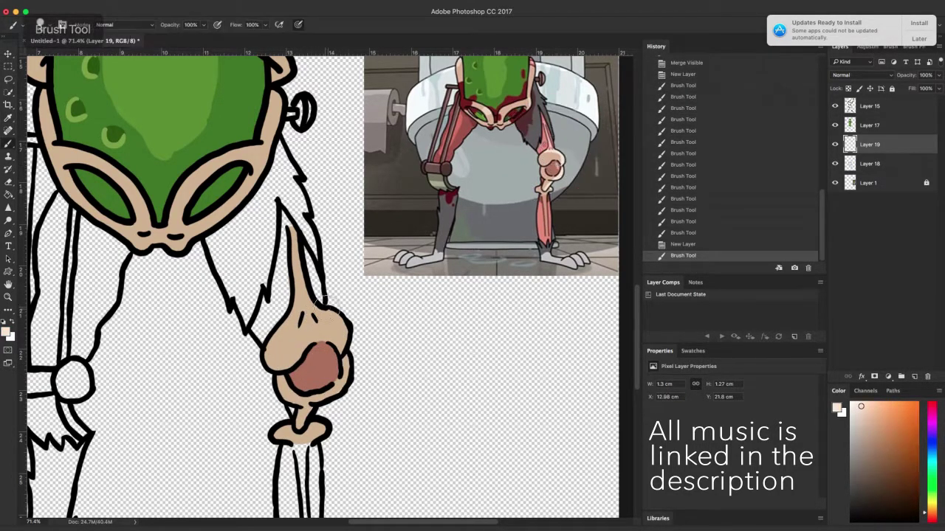
{"action": "left_click_drag", "start_coordinate": [323, 310], "coordinate": [341, 330]}
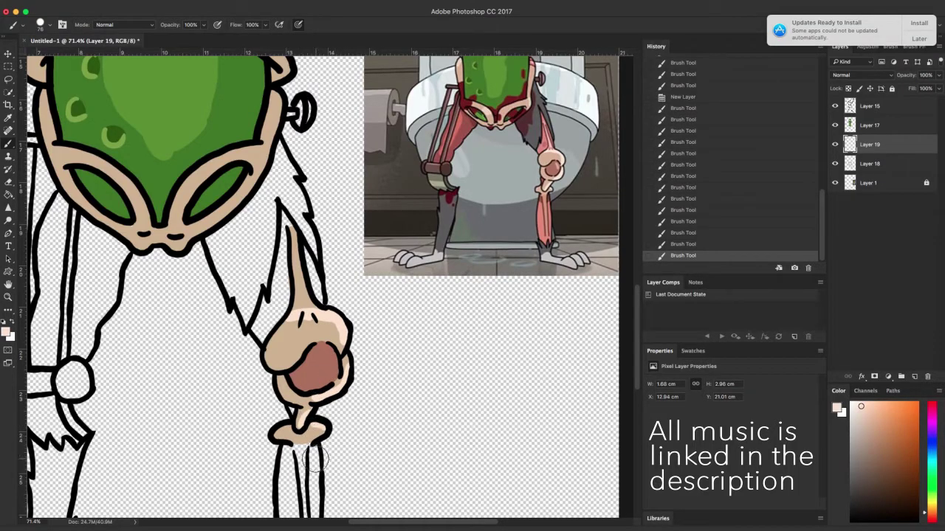
- Sample the light pink from the reference thigh and paint the tapering tendon above the right knee
{"action": "key", "text": "i"}
{"action": "left_click", "coordinate": [547, 142]}
{"action": "key", "text": "b"}
{"action": "mouse_move", "coordinate": [296, 273]}
{"action": "left_mouse_down"}
{"action": "mouse_move", "coordinate": [294, 305]}
{"action": "mouse_move", "coordinate": [315, 305]}
{"action": "left_mouse_up"}
{"action": "left_click_drag", "start_coordinate": [297, 269], "coordinate": [293, 230]}
- Sample the salmon red and paint the thigh muscle on both sides of the pink tendon
{"action": "key", "text": "i"}
{"action": "left_click", "coordinate": [543, 142]}
{"action": "key", "text": "b"}
{"action": "left_click_drag", "start_coordinate": [255, 331], "coordinate": [278, 282]}
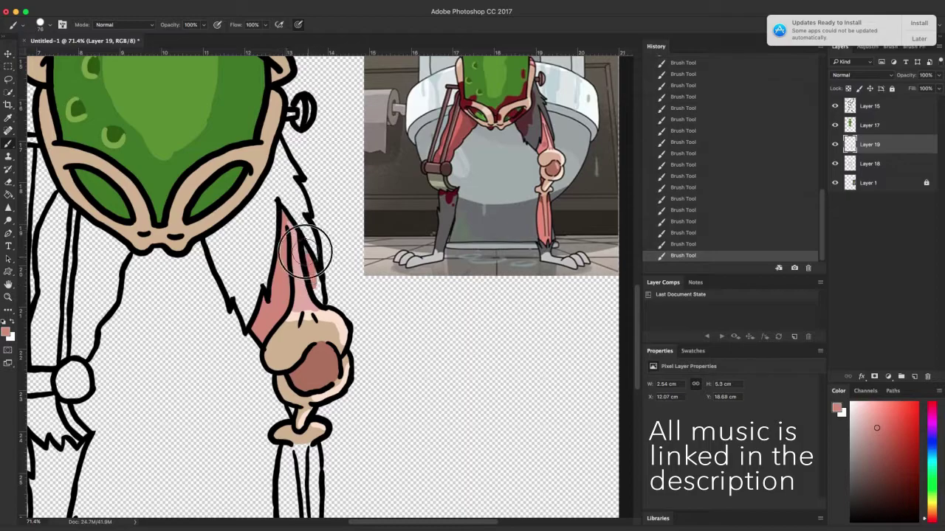
- Paint the right shin muscle below the knee with salmon tones sampled from the reference leg
{"action": "scroll", "coordinate": [335, 290], "scroll_direction": "down", "scroll_amount": 3}
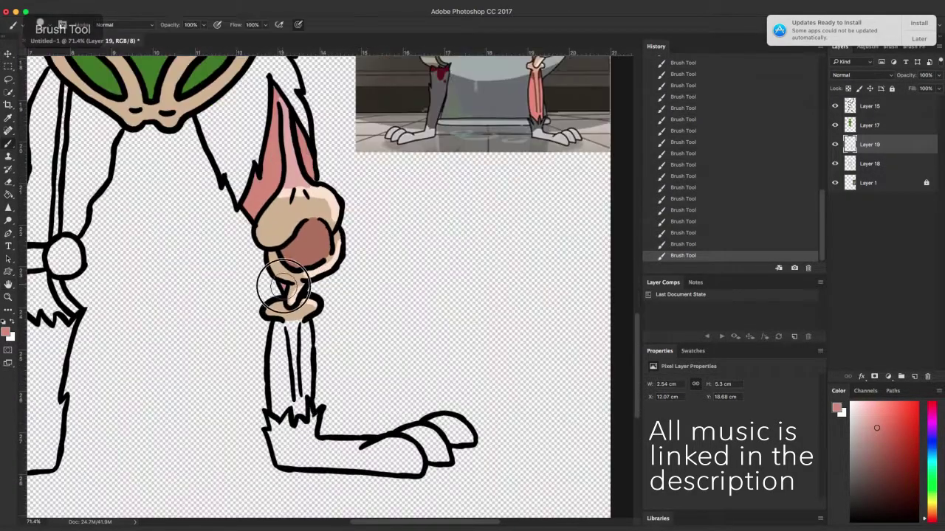
{"action": "mouse_move", "coordinate": [273, 361]}
{"action": "left_mouse_down"}
{"action": "mouse_move", "coordinate": [306, 336]}
{"action": "mouse_move", "coordinate": [274, 402]}
{"action": "mouse_move", "coordinate": [302, 371]}
{"action": "left_mouse_up"}
{"action": "key", "text": "i"}
{"action": "left_click", "coordinate": [538, 87]}
{"action": "key", "text": "b"}
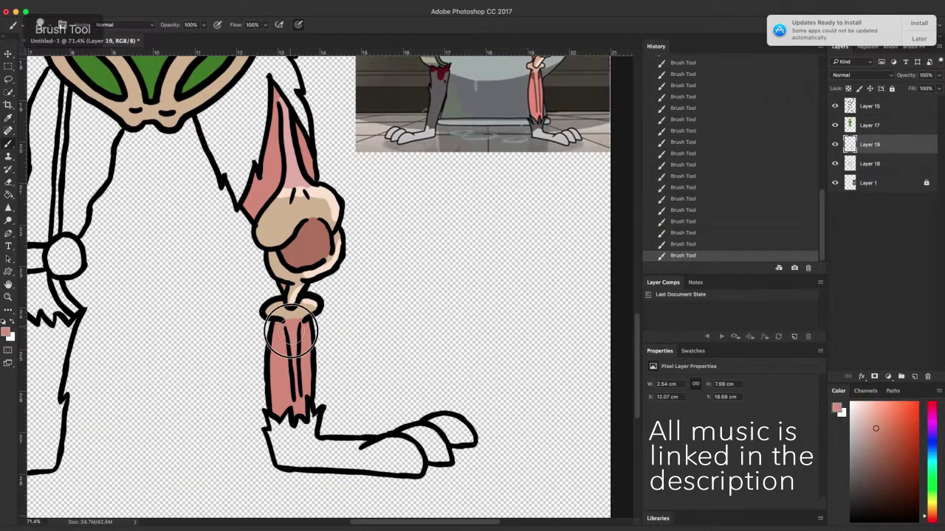
{"action": "left_click_drag", "start_coordinate": [290, 331], "coordinate": [292, 387]}
{"action": "key", "text": "i"}
{"action": "left_click", "coordinate": [538, 80]}
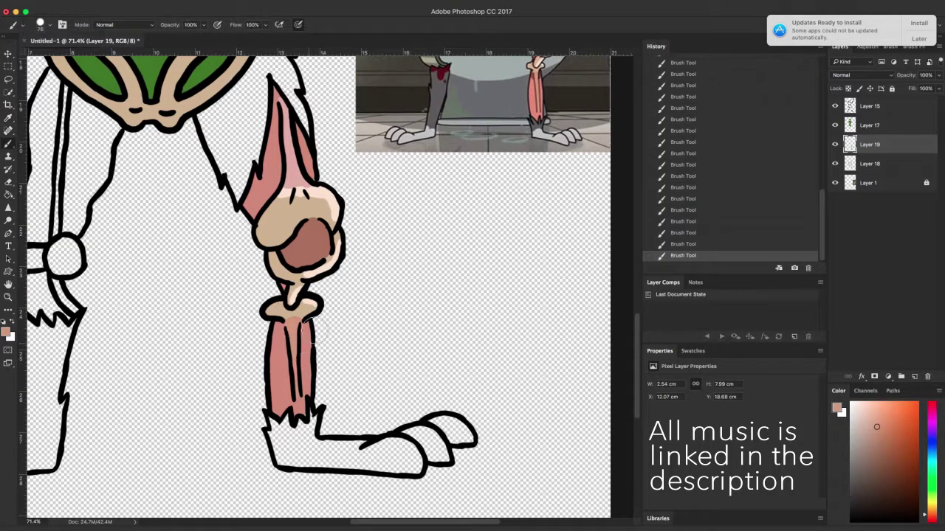
- Sample the light grey of the reference foot and paint the right foot and its toes
{"action": "scroll", "coordinate": [309, 358], "scroll_direction": "down", "scroll_amount": 4}
{"action": "scroll", "coordinate": [373, 382], "scroll_direction": "up", "scroll_amount": 4}
{"action": "key", "text": "i"}
{"action": "left_click", "coordinate": [501, 136]}
{"action": "key", "text": "b"}
{"action": "mouse_move", "coordinate": [259, 451]}
{"action": "left_mouse_down"}
{"action": "mouse_move", "coordinate": [358, 435]}
{"action": "mouse_move", "coordinate": [267, 460]}
{"action": "left_mouse_up"}
- Add a new layer and paint the right ankle's fur with the dark grey sampled from the reference leg
{"action": "left_click", "coordinate": [914, 376]}
{"action": "key", "text": "i"}
{"action": "left_click", "coordinate": [497, 122]}
{"action": "key", "text": "b"}
{"action": "left_click_drag", "start_coordinate": [231, 428], "coordinate": [264, 427]}
{"action": "left_click_drag", "start_coordinate": [258, 430], "coordinate": [238, 450]}
- Paint the left lower leg's fur dark grey from its jagged upper edge down to the foot
{"action": "scroll", "coordinate": [361, 363], "scroll_direction": "up", "scroll_amount": 3}
{"action": "scroll", "coordinate": [361, 363], "scroll_direction": "down", "scroll_amount": 6}
{"action": "scroll", "coordinate": [95, 415], "scroll_direction": "up", "scroll_amount": 5}
{"action": "mouse_move", "coordinate": [169, 388]}
{"action": "left_mouse_down"}
{"action": "mouse_move", "coordinate": [175, 400]}
{"action": "mouse_move", "coordinate": [210, 410]}
{"action": "left_mouse_up"}
{"action": "mouse_move", "coordinate": [210, 362]}
{"action": "left_mouse_down"}
{"action": "mouse_move", "coordinate": [175, 374]}
{"action": "mouse_move", "coordinate": [181, 320]}
{"action": "mouse_move", "coordinate": [229, 247]}
{"action": "mouse_move", "coordinate": [194, 340]}
{"action": "left_mouse_up"}
{"action": "scroll", "coordinate": [197, 341], "scroll_direction": "down", "scroll_amount": 4}
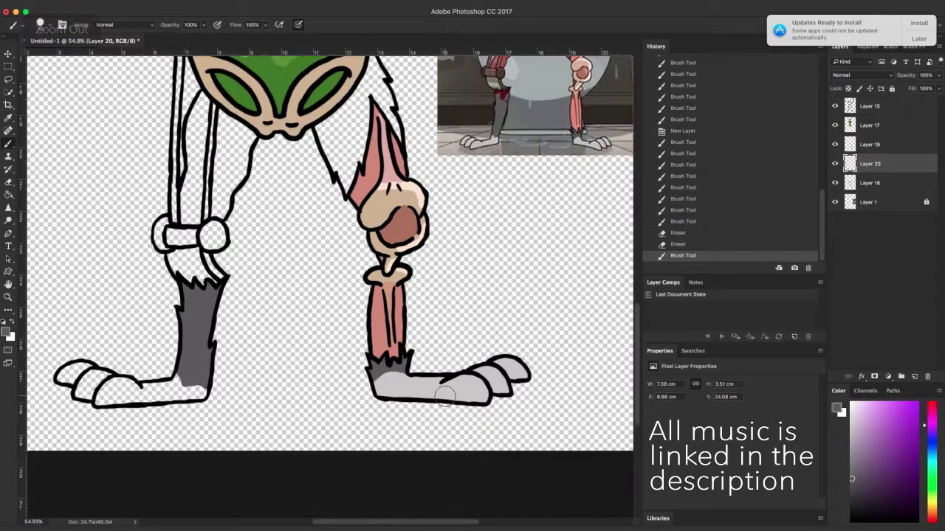
- Sample the foot's light grey, merge the colour layers with the line art and reference hidden, and add a new empty layer
{"action": "key", "text": "i"}
{"action": "left_click", "coordinate": [448, 395]}
{"action": "left_click", "coordinate": [835, 201]}
{"action": "left_click", "coordinate": [836, 106]}
{"action": "right_click", "coordinate": [876, 145]}
{"action": "left_click", "coordinate": [796, 397]}
{"action": "left_click", "coordinate": [876, 145]}
{"action": "left_click", "coordinate": [914, 377]}
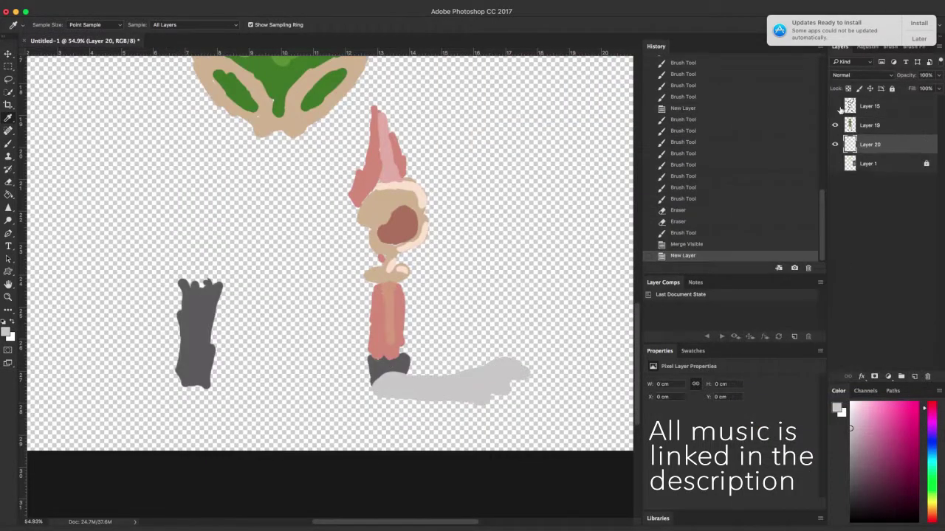
{"action": "left_click", "coordinate": [835, 164]}
{"action": "left_click", "coordinate": [836, 106]}
- Paint the left foot light grey and the right thigh's fur dark grey
{"action": "key", "text": "b"}
{"action": "left_click_drag", "start_coordinate": [187, 391], "coordinate": [127, 396]}
{"action": "scroll", "coordinate": [102, 419], "scroll_direction": "up", "scroll_amount": 6}
{"action": "scroll", "coordinate": [224, 415], "scroll_direction": "left", "scroll_amount": 3}
{"action": "mouse_move", "coordinate": [101, 295]}
{"action": "left_mouse_down"}
{"action": "mouse_move", "coordinate": [158, 348]}
{"action": "mouse_move", "coordinate": [169, 380]}
{"action": "mouse_move", "coordinate": [401, 321]}
{"action": "mouse_move", "coordinate": [443, 354]}
{"action": "mouse_move", "coordinate": [278, 441]}
{"action": "left_mouse_up"}
{"action": "scroll", "coordinate": [317, 443], "scroll_direction": "down", "scroll_amount": 5}
{"action": "scroll", "coordinate": [451, 270], "scroll_direction": "up", "scroll_amount": 2}
{"action": "mouse_move", "coordinate": [272, 316]}
{"action": "left_mouse_down"}
{"action": "mouse_move", "coordinate": [301, 279]}
{"action": "mouse_move", "coordinate": [296, 270]}
{"action": "mouse_move", "coordinate": [354, 227]}
{"action": "mouse_move", "coordinate": [363, 310]}
{"action": "left_mouse_up"}
{"action": "key", "text": "super+z"}
{"action": "left_click", "coordinate": [122, 511], "text": "alt"}
- Paint the left thigh muscle with the reds sampled from the reference leg
{"action": "key", "text": "i"}
{"action": "left_click", "coordinate": [510, 169]}
{"action": "key", "text": "b"}
{"action": "mouse_move", "coordinate": [140, 402]}
{"action": "left_mouse_down"}
{"action": "mouse_move", "coordinate": [167, 350]}
{"action": "mouse_move", "coordinate": [116, 366]}
{"action": "mouse_move", "coordinate": [100, 313]}
{"action": "mouse_move", "coordinate": [132, 387]}
{"action": "mouse_move", "coordinate": [103, 351]}
{"action": "left_mouse_up"}
{"action": "key", "text": "i"}
{"action": "left_click", "coordinate": [505, 193]}
{"action": "key", "text": "b"}
{"action": "mouse_move", "coordinate": [111, 296]}
{"action": "left_mouse_down"}
{"action": "mouse_move", "coordinate": [107, 328]}
{"action": "mouse_move", "coordinate": [127, 375]}
{"action": "mouse_move", "coordinate": [143, 294]}
{"action": "left_mouse_up"}
{"action": "key", "text": "i"}
- Touch up the left thigh muscle with its own sampled red and erase the colour inside the thin rod crossing it
{"action": "left_click", "coordinate": [166, 322]}
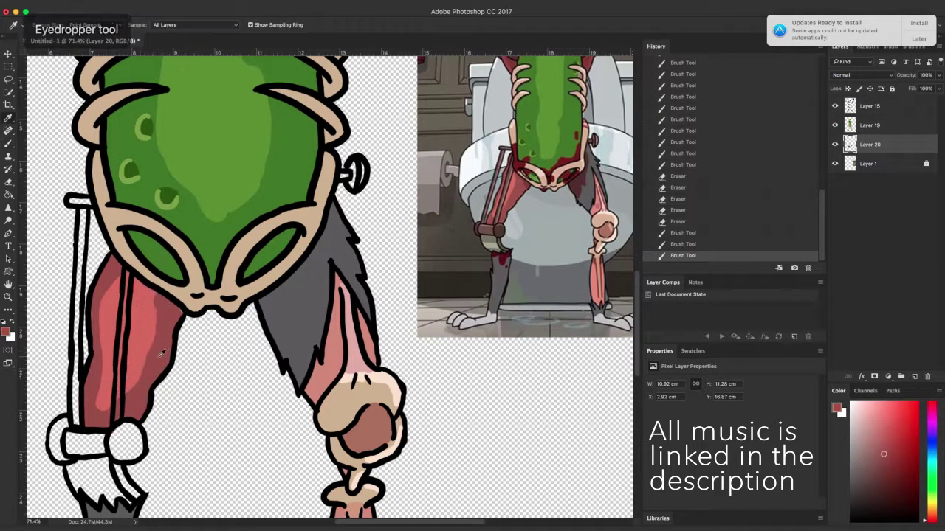
{"action": "key", "text": "b"}
{"action": "left_click_drag", "start_coordinate": [152, 372], "coordinate": [179, 294]}
{"action": "key", "text": "e"}
{"action": "left_click_drag", "start_coordinate": [125, 277], "coordinate": [117, 402]}
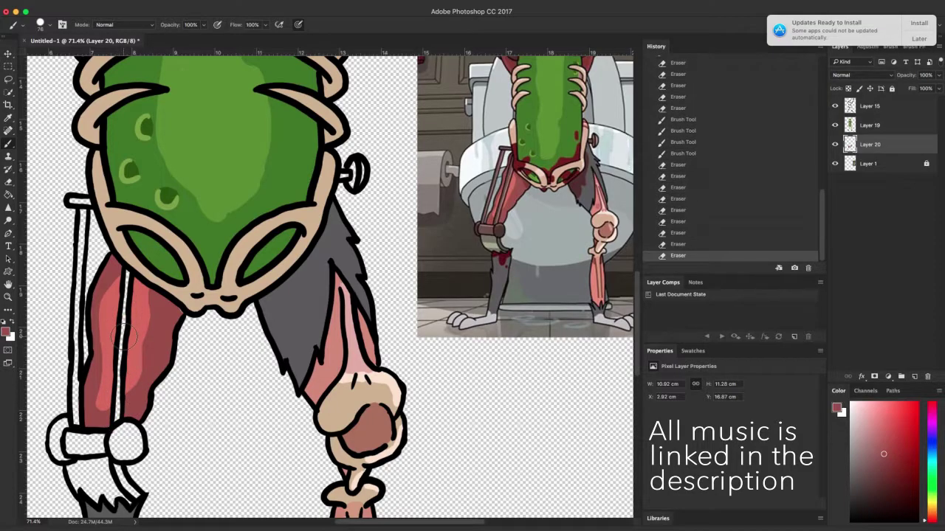
- Paint the left knee brace and its upright rods with dark browns sampled from the reference
{"action": "key", "text": "i"}
{"action": "left_click", "coordinate": [499, 230]}
{"action": "key", "text": "b"}
{"action": "mouse_move", "coordinate": [124, 436]}
{"action": "left_mouse_down"}
{"action": "mouse_move", "coordinate": [137, 436]}
{"action": "mouse_move", "coordinate": [128, 450]}
{"action": "left_mouse_up"}
{"action": "key", "text": "i"}
{"action": "left_click", "coordinate": [488, 229]}
{"action": "key", "text": "b"}
{"action": "mouse_move", "coordinate": [65, 458]}
{"action": "left_mouse_down"}
{"action": "mouse_move", "coordinate": [59, 452]}
{"action": "mouse_move", "coordinate": [99, 449]}
{"action": "left_mouse_up"}
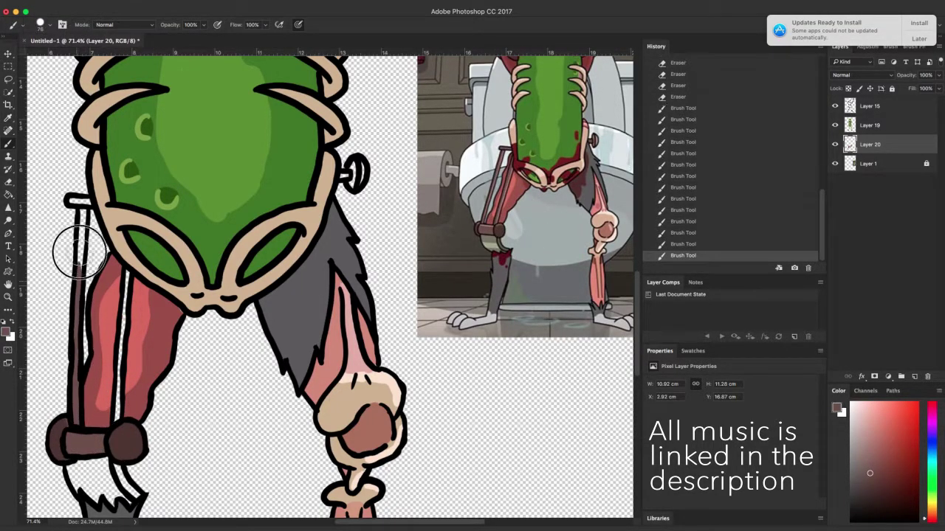
{"action": "left_click_drag", "start_coordinate": [120, 365], "coordinate": [125, 276]}
- Add lighter brown highlights sampled from the reference to the left knee brace and remove the last stray stroke
{"action": "key", "text": "i"}
{"action": "left_click", "coordinate": [498, 226]}
{"action": "key", "text": "b"}
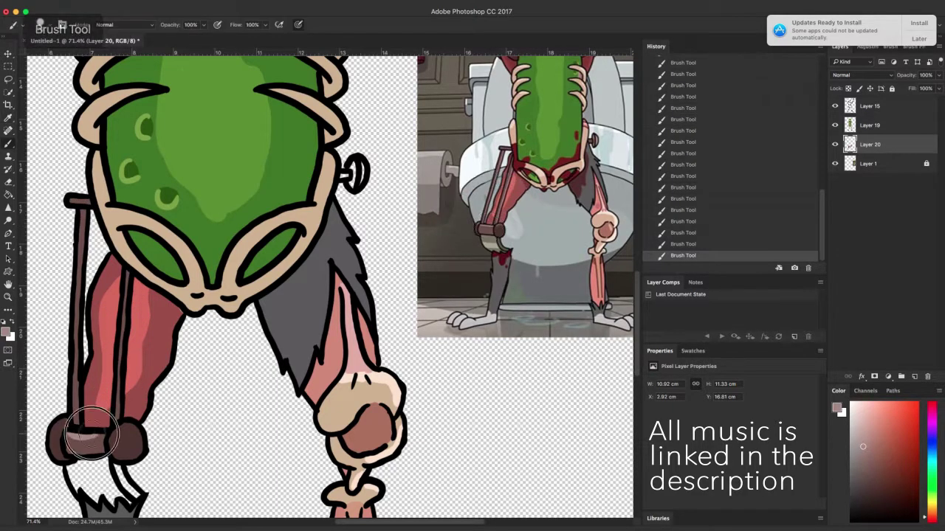
{"action": "left_click_drag", "start_coordinate": [145, 430], "coordinate": [131, 428]}
{"action": "key", "text": "super+z"}
{"action": "left_click", "coordinate": [808, 267]}
{"action": "left_click", "coordinate": [555, 178]}
- Paint the cuff below the left knee brace with the sampled grey-green and erase the overspill
{"action": "key", "text": "i"}
{"action": "left_click", "coordinate": [490, 240]}
{"action": "key", "text": "b"}
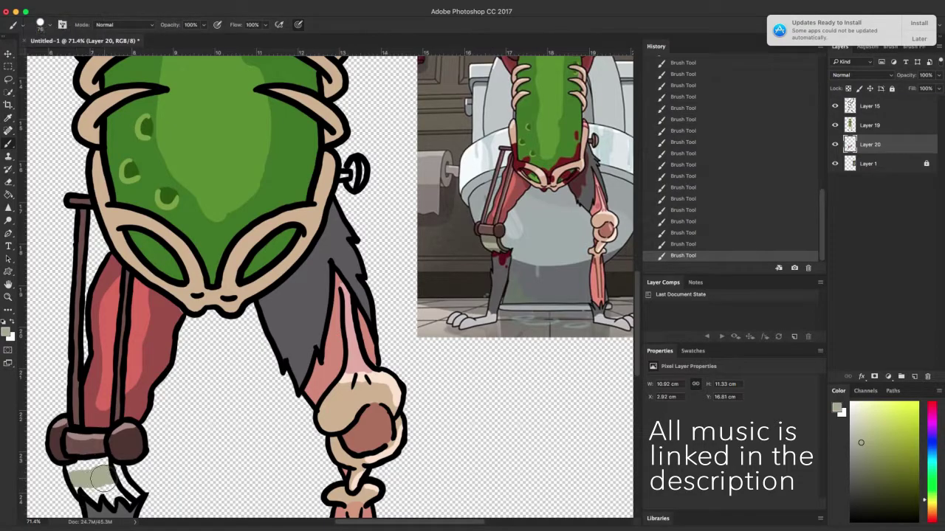
{"action": "key", "text": "e"}
{"action": "left_click", "coordinate": [122, 473]}
- On a separate layer beneath, finish colouring the cuff below the left knee, using a darker grey-green sampled from the reference
{"action": "key", "text": "b"}
{"action": "left_click", "coordinate": [879, 164]}
{"action": "key", "text": "b"}
{"action": "mouse_move", "coordinate": [67, 466]}
{"action": "left_mouse_down"}
{"action": "mouse_move", "coordinate": [125, 500]}
{"action": "mouse_move", "coordinate": [133, 472]}
{"action": "left_mouse_up"}
{"action": "key", "text": "i"}
{"action": "left_click", "coordinate": [499, 242]}
{"action": "key", "text": "b"}
- Merge the colour layers with the line art and reference hidden, show both again, and add a new layer below the colours
{"action": "key", "text": "super+minus"}
{"action": "key", "text": "super+minus"}
{"action": "key", "text": "super+minus"}
{"action": "key", "text": "super+minus"}
{"action": "left_click", "coordinate": [835, 106]}
{"action": "left_click", "coordinate": [835, 183]}
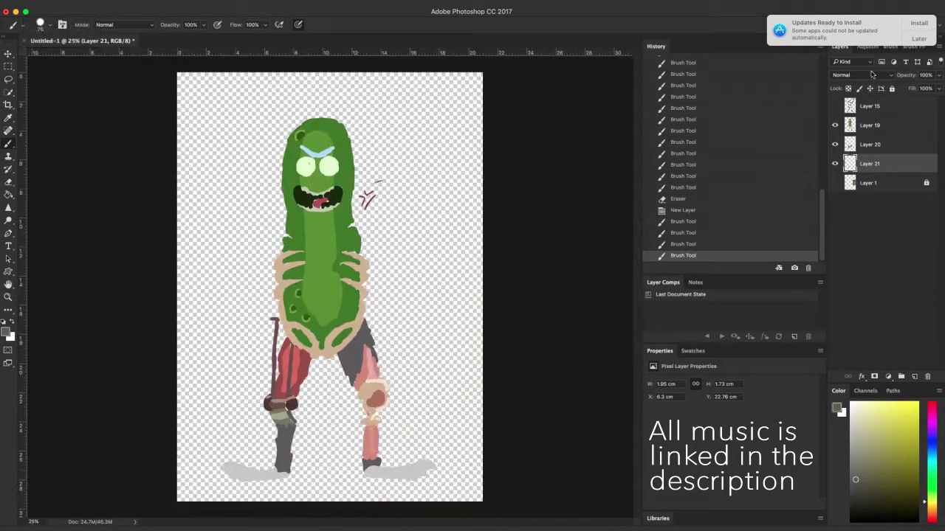
{"action": "right_click", "coordinate": [891, 126]}
{"action": "left_click", "coordinate": [805, 397]}
{"action": "left_click", "coordinate": [871, 145]}
{"action": "left_click", "coordinate": [835, 145]}
{"action": "left_click", "coordinate": [835, 106]}
{"action": "left_click", "coordinate": [914, 376]}
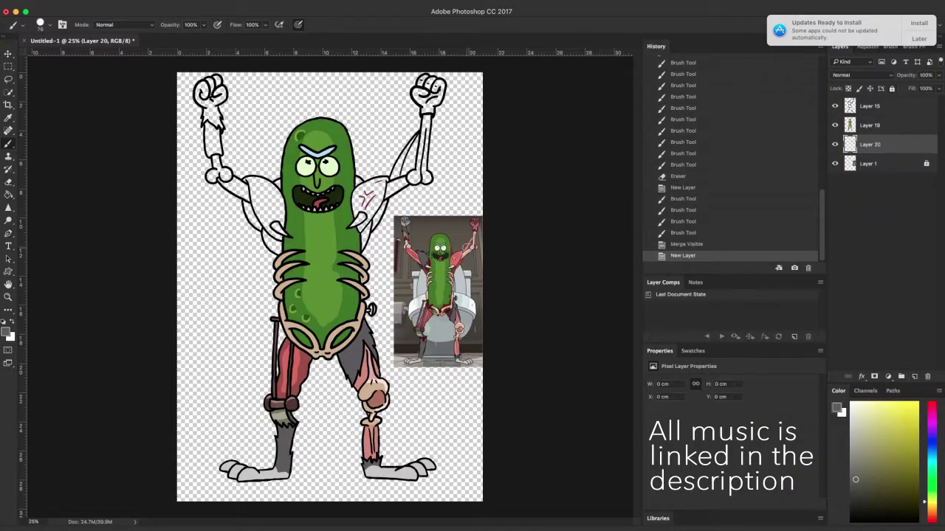
- Paint the right shoulder muscle with the bright red sampled from the reference arm
{"action": "key", "text": "i"}
{"action": "scroll", "coordinate": [463, 230], "scroll_direction": "up", "scroll_amount": 5}
{"action": "left_click", "coordinate": [449, 299]}
{"action": "key", "text": "h"}
{"action": "left_click_drag", "start_coordinate": [333, 246], "coordinate": [337, 293]}
{"action": "key", "text": "b"}
{"action": "mouse_move", "coordinate": [167, 164]}
{"action": "left_mouse_down"}
{"action": "mouse_move", "coordinate": [152, 195]}
{"action": "mouse_move", "coordinate": [189, 199]}
{"action": "mouse_move", "coordinate": [247, 131]}
{"action": "left_mouse_up"}
- Paint the folds under the right shoulder with two darker sampled reds and the small patch behind the shoulder dark grey
{"action": "key", "text": "i"}
{"action": "left_click", "coordinate": [440, 392]}
{"action": "key", "text": "b"}
{"action": "left_click_drag", "start_coordinate": [190, 280], "coordinate": [193, 304]}
{"action": "key", "text": "i"}
{"action": "left_click", "coordinate": [456, 369]}
{"action": "key", "text": "b"}
{"action": "left_click_drag", "start_coordinate": [206, 266], "coordinate": [222, 225]}
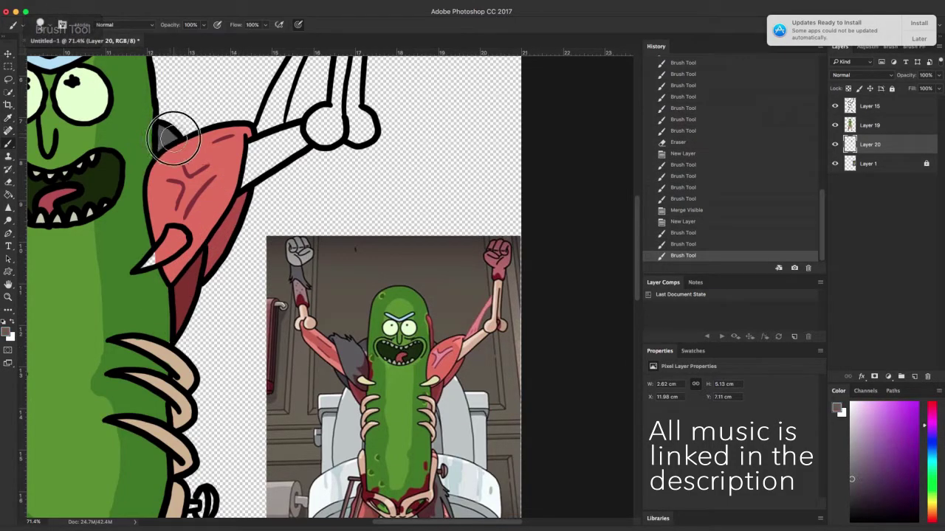
- Paint the thin tendon beside the right forearm with the pink sampled from the reference
{"action": "left_click", "coordinate": [483, 317]}
{"action": "key", "text": "h"}
{"action": "left_click_drag", "start_coordinate": [473, 211], "coordinate": [434, 355]}
{"action": "left_click_drag", "start_coordinate": [240, 265], "coordinate": [291, 157]}
- Sample the beige bone colour and paint the right upper arm, elbow and forearm bones
{"action": "key", "text": "i"}
{"action": "left_click", "coordinate": [129, 493]}
{"action": "key", "text": "b"}
{"action": "mouse_move", "coordinate": [215, 308]}
{"action": "left_mouse_down"}
{"action": "mouse_move", "coordinate": [252, 306]}
{"action": "mouse_move", "coordinate": [316, 269]}
{"action": "left_mouse_up"}
{"action": "mouse_move", "coordinate": [310, 255]}
{"action": "left_mouse_down"}
{"action": "mouse_move", "coordinate": [306, 137]}
{"action": "mouse_move", "coordinate": [316, 99]}
{"action": "left_mouse_up"}
- Paint the right fist and its wrist with the dark rose sampled from the reference hand
{"action": "key", "text": "i"}
{"action": "left_click", "coordinate": [462, 411]}
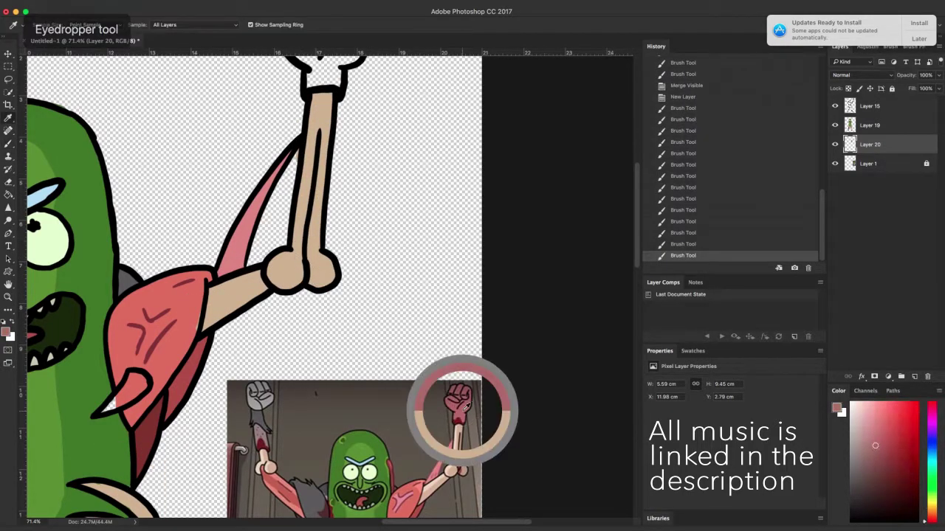
{"action": "key", "text": "h"}
{"action": "left_click_drag", "start_coordinate": [442, 221], "coordinate": [420, 369]}
{"action": "key", "text": "b"}
{"action": "mouse_move", "coordinate": [281, 157]}
{"action": "left_mouse_down"}
{"action": "mouse_move", "coordinate": [339, 175]}
{"action": "mouse_move", "coordinate": [340, 184]}
{"action": "left_mouse_up"}
{"action": "mouse_move", "coordinate": [268, 174]}
{"action": "left_mouse_down"}
{"action": "mouse_move", "coordinate": [310, 229]}
{"action": "mouse_move", "coordinate": [310, 207]}
{"action": "left_mouse_up"}
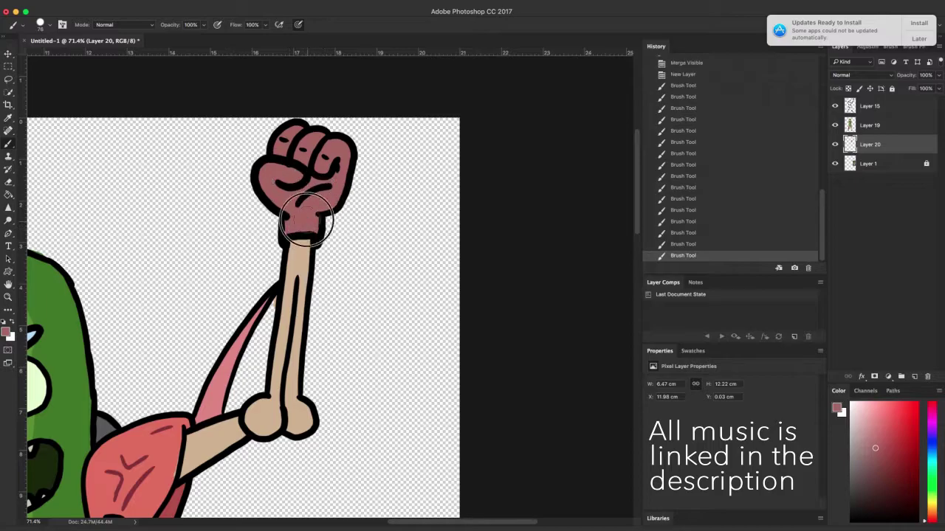
- Sample the pale bone highlight from the right knee and add highlights along the right arm's bones
{"action": "scroll", "coordinate": [387, 353], "scroll_direction": "down", "scroll_amount": 5}
{"action": "scroll", "coordinate": [392, 367], "scroll_direction": "up", "scroll_amount": 3}
{"action": "key", "text": "i"}
{"action": "left_click", "coordinate": [397, 365]}
{"action": "key", "text": "h"}
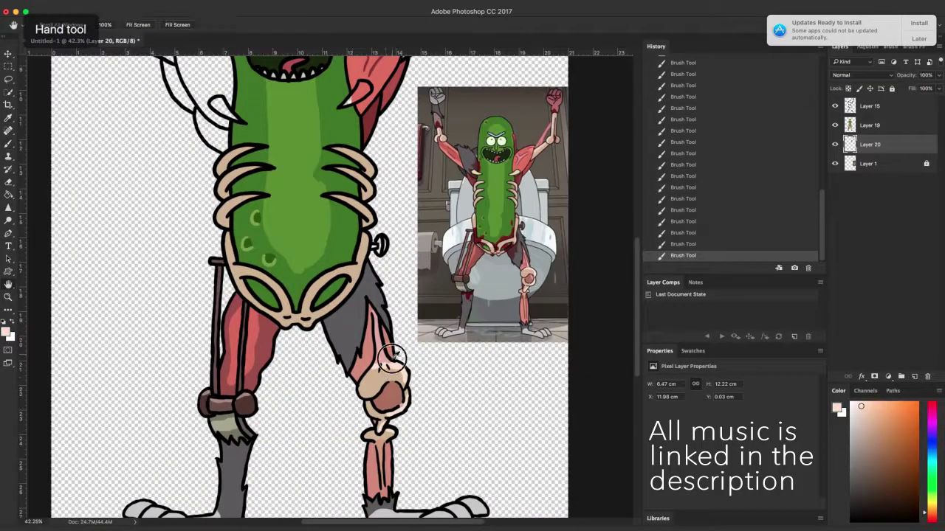
{"action": "left_click_drag", "start_coordinate": [450, 81], "coordinate": [386, 363]}
{"action": "scroll", "coordinate": [386, 363], "scroll_direction": "up", "scroll_amount": 3}
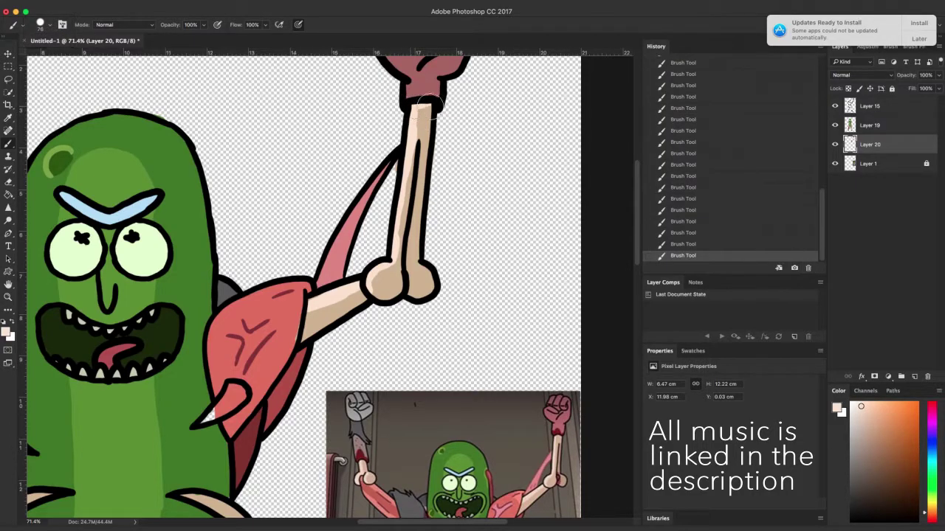
- Paint the pointed spikes at both shoulders with the pale yellow sampled from the reference
{"action": "key", "text": "h"}
{"action": "scroll", "coordinate": [507, 486], "scroll_direction": "up", "scroll_amount": 3}
{"action": "left_click_drag", "start_coordinate": [503, 482], "coordinate": [544, 467]}
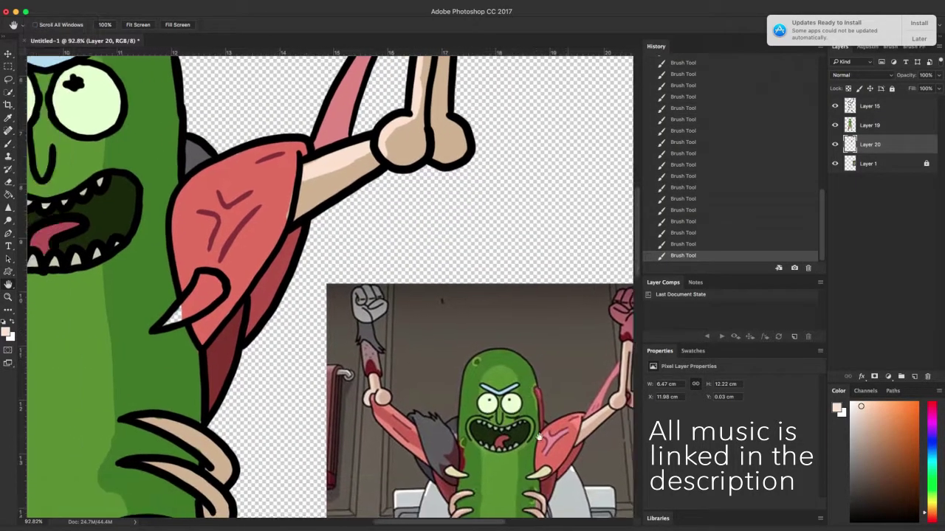
{"action": "key", "text": "i"}
{"action": "left_click", "coordinate": [545, 467]}
{"action": "key", "text": "h"}
{"action": "left_click_drag", "start_coordinate": [321, 440], "coordinate": [574, 437]}
{"action": "key", "text": "b"}
{"action": "left_click_drag", "start_coordinate": [441, 306], "coordinate": [461, 289]}
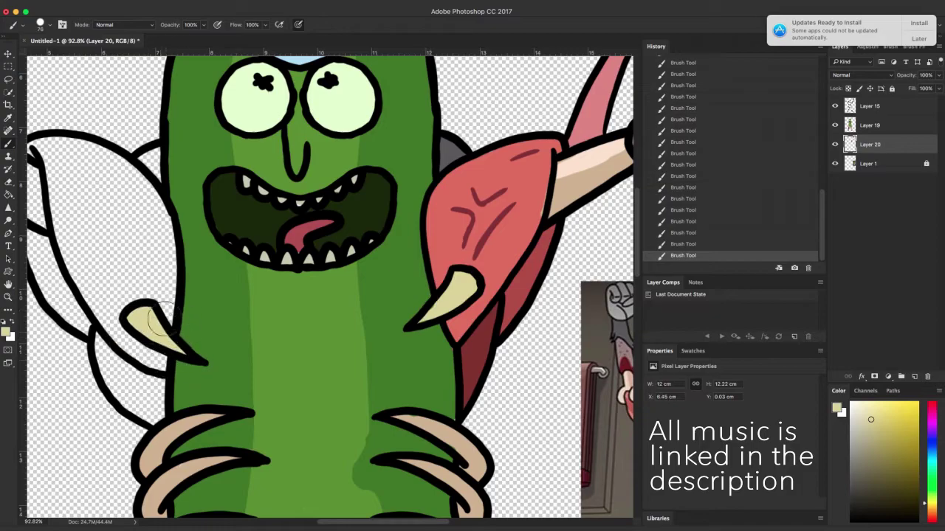
- Paint pink highlights around the veins of the right shoulder muscle with the colour sampled from the reference
{"action": "key", "text": "h"}
{"action": "left_click_drag", "start_coordinate": [500, 381], "coordinate": [340, 422]}
{"action": "left_click_drag", "start_coordinate": [539, 430], "coordinate": [443, 421]}
{"action": "key", "text": "i"}
{"action": "left_click", "coordinate": [547, 469]}
{"action": "key", "text": "b"}
{"action": "left_click_drag", "start_coordinate": [217, 278], "coordinate": [206, 233]}
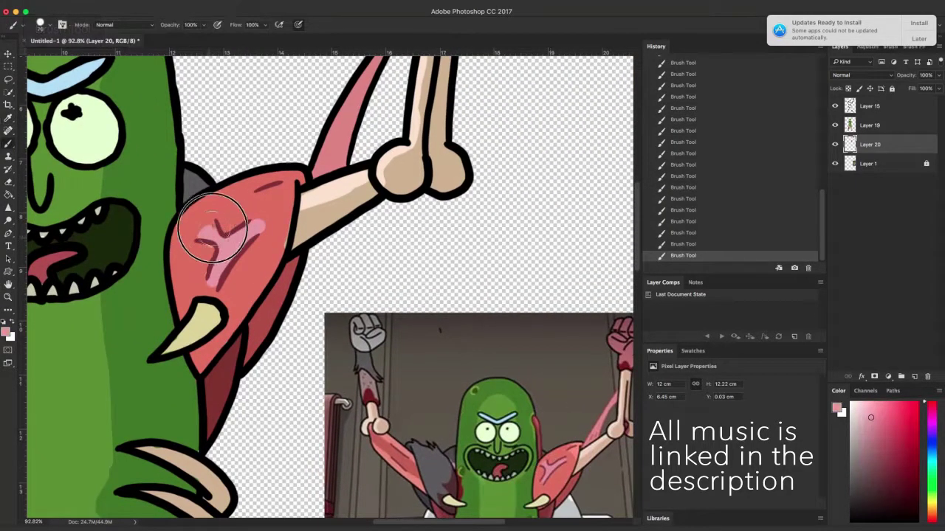
- Add lighter rose shading to the right fist with the colour sampled from the reference hand
{"action": "scroll", "coordinate": [207, 233], "scroll_direction": "down", "scroll_amount": 5}
{"action": "scroll", "coordinate": [420, 227], "scroll_direction": "up", "scroll_amount": 4}
{"action": "left_click_drag", "start_coordinate": [494, 200], "coordinate": [447, 200]}
{"action": "key", "text": "i"}
{"action": "left_click", "coordinate": [532, 232]}
{"action": "key", "text": "h"}
{"action": "left_click_drag", "start_coordinate": [402, 82], "coordinate": [330, 501]}
{"action": "key", "text": "b"}
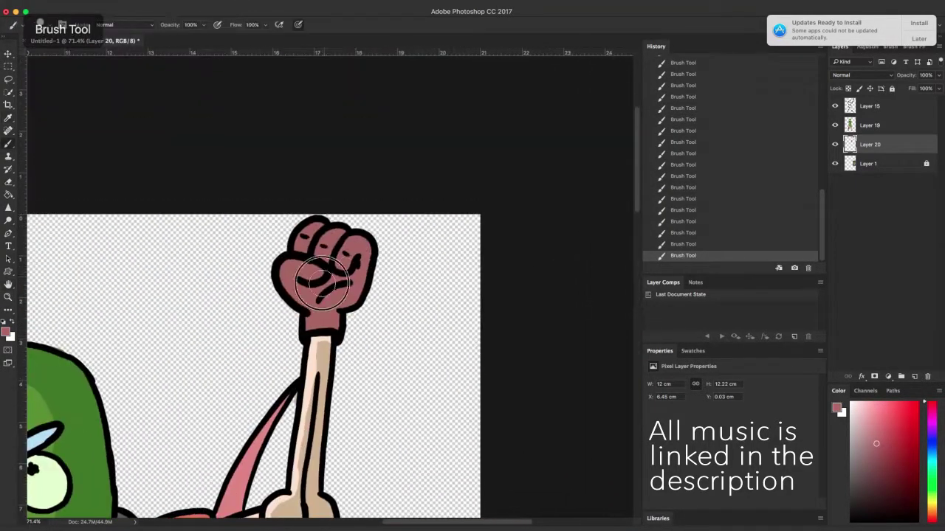
- Sample the left leg's dark grey fur and paint the left shoulder with it
{"action": "scroll", "coordinate": [372, 358], "scroll_direction": "down", "scroll_amount": 5}
{"action": "key", "text": "i"}
{"action": "left_click", "coordinate": [299, 432]}
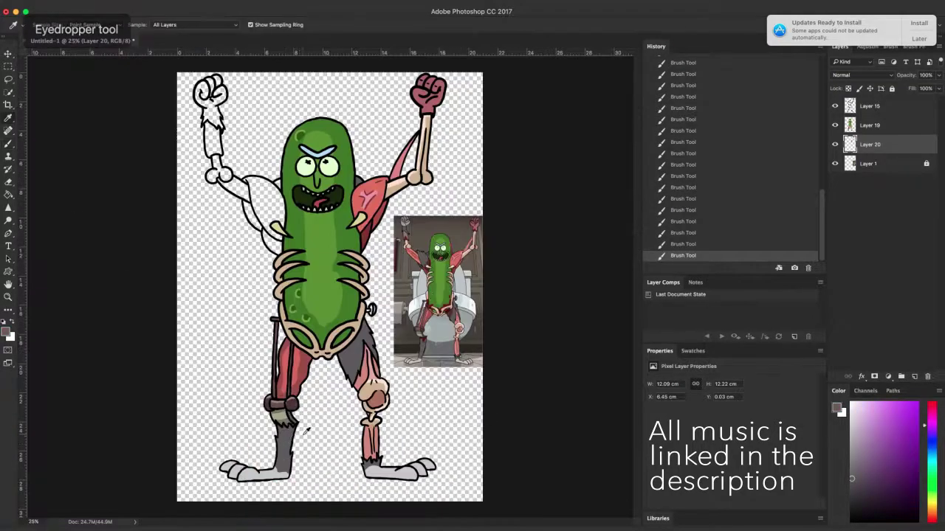
{"action": "scroll", "coordinate": [300, 178], "scroll_direction": "up", "scroll_amount": 5}
{"action": "key", "text": "b"}
{"action": "mouse_move", "coordinate": [224, 246]}
{"action": "left_mouse_down"}
{"action": "mouse_move", "coordinate": [264, 269]}
{"action": "mouse_move", "coordinate": [185, 194]}
{"action": "mouse_move", "coordinate": [248, 390]}
{"action": "mouse_move", "coordinate": [306, 347]}
{"action": "mouse_move", "coordinate": [193, 193]}
{"action": "left_mouse_up"}
- Merge the visible colour layers with the line art and reference hidden, and show both layers again
{"action": "scroll", "coordinate": [216, 367], "scroll_direction": "down", "scroll_amount": 6}
{"action": "left_click", "coordinate": [835, 163]}
{"action": "left_click", "coordinate": [835, 105]}
{"action": "right_click", "coordinate": [870, 125]}
{"action": "left_click", "coordinate": [803, 396]}
{"action": "left_click", "coordinate": [834, 107]}
{"action": "left_click", "coordinate": [835, 145]}
{"action": "scroll", "coordinate": [271, 207], "scroll_direction": "up", "scroll_amount": 5}
- Add a new layer beneath the colours and paint the fur section under the left shoulder dark grey
{"action": "left_click", "coordinate": [915, 376]}
{"action": "key", "text": "ctrl+bracketleft"}
{"action": "left_click_drag", "start_coordinate": [181, 177], "coordinate": [211, 259]}
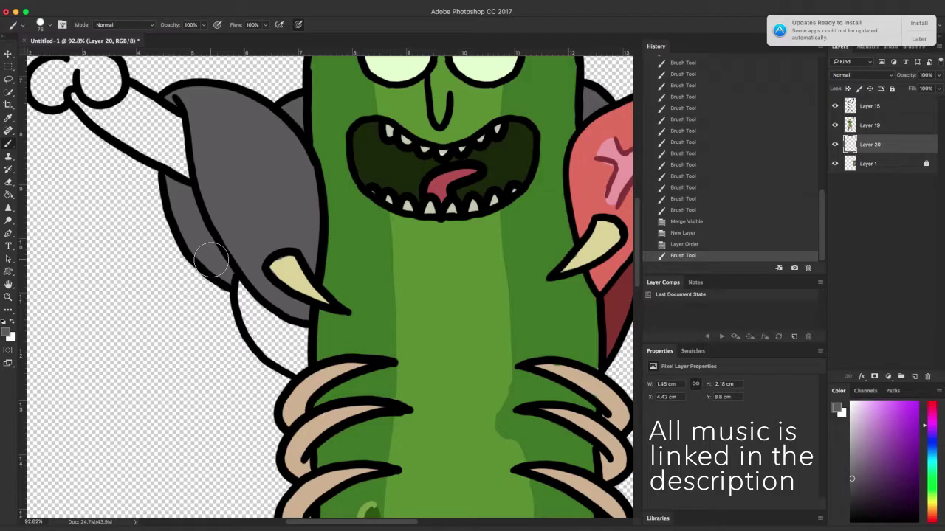
- Paint the lowest muscle section under the left shoulder dark red and start the left upper arm's red, using sampled colours
{"action": "scroll", "coordinate": [269, 330], "scroll_direction": "down", "scroll_amount": 5}
{"action": "left_click", "coordinate": [481, 310], "text": "alt"}
{"action": "mouse_move", "coordinate": [258, 314]}
{"action": "left_mouse_down"}
{"action": "mouse_move", "coordinate": [261, 331]}
{"action": "mouse_move", "coordinate": [282, 328]}
{"action": "left_mouse_up"}
{"action": "left_click", "coordinate": [582, 358], "text": "alt"}
{"action": "mouse_move", "coordinate": [183, 201]}
{"action": "left_mouse_down"}
{"action": "mouse_move", "coordinate": [194, 211]}
{"action": "mouse_move", "coordinate": [180, 198]}
{"action": "mouse_move", "coordinate": [194, 201]}
{"action": "left_mouse_up"}
- Add a new layer above the reference layer and fill in the left upper arm with lighter rose sampled from the reference arm
{"action": "left_click", "coordinate": [878, 164]}
{"action": "left_click", "coordinate": [914, 376]}
{"action": "left_click", "coordinate": [581, 362], "text": "alt"}
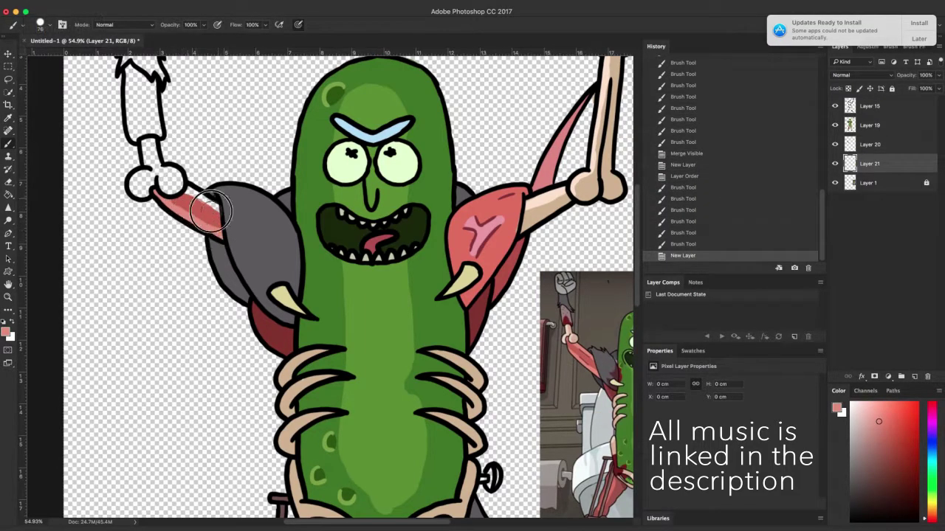
- Paint the left elbow bone tan with the sampled rib colour and add highlights in the sampled light bone colour
{"action": "left_click", "coordinate": [312, 380], "text": "alt"}
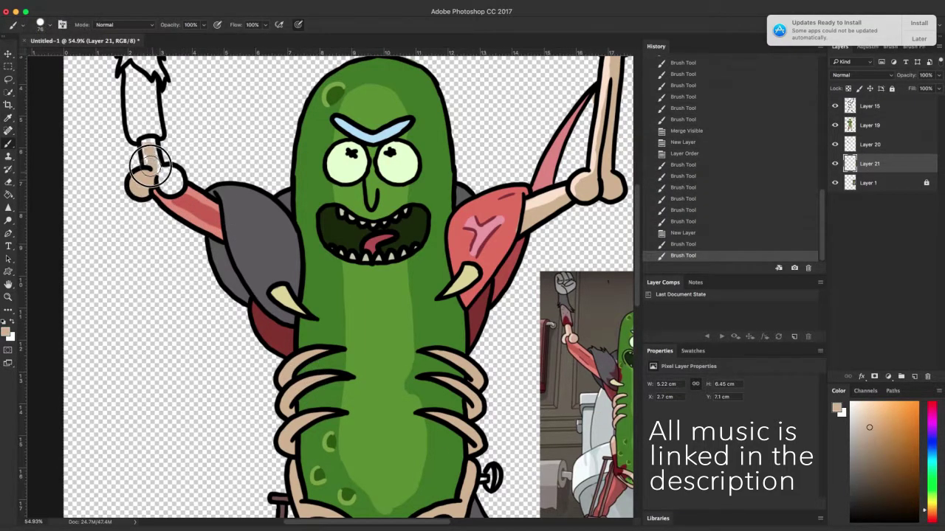
{"action": "left_click", "coordinate": [552, 203], "text": "alt"}
{"action": "mouse_move", "coordinate": [133, 186]}
{"action": "left_mouse_down"}
{"action": "mouse_move", "coordinate": [136, 193]}
{"action": "mouse_move", "coordinate": [138, 179]}
{"action": "left_mouse_up"}
{"action": "left_click_drag", "start_coordinate": [164, 182], "coordinate": [170, 175]}
{"action": "left_click_drag", "start_coordinate": [145, 162], "coordinate": [144, 149]}
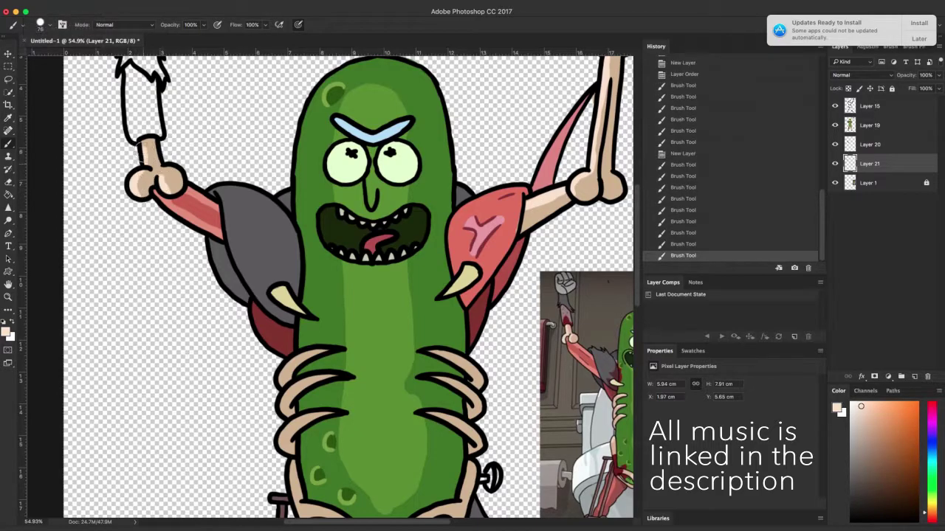
- Sample the black outline, set the brush size to 35 and add a finger detail line to the left fist on the line art layer
{"action": "left_click_drag", "start_coordinate": [501, 231], "coordinate": [486, 377]}
{"action": "left_click", "coordinate": [884, 106]}
{"action": "left_click", "coordinate": [205, 367], "text": "alt"}
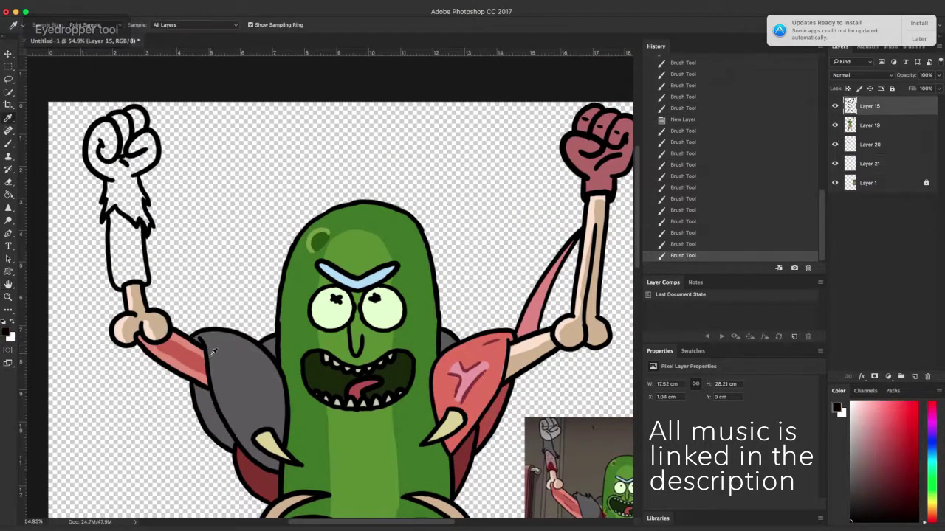
{"action": "left_click", "coordinate": [50, 25]}
{"action": "type", "text": "35"}
{"action": "key", "text": "Return"}
{"action": "scroll", "coordinate": [116, 144], "scroll_direction": "up", "scroll_amount": 3}
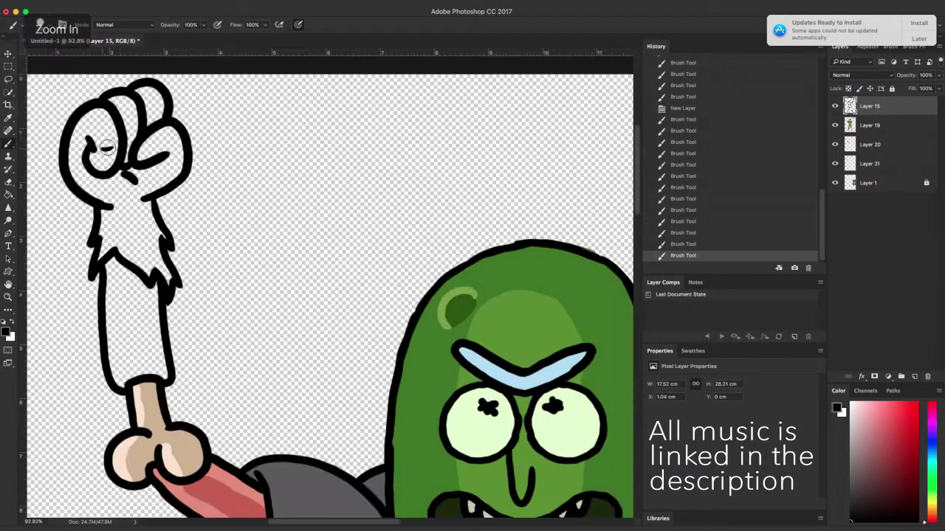
{"action": "left_click_drag", "start_coordinate": [102, 150], "coordinate": [115, 147]}
- Paint the left fist and the wrist fur dark grey on Layer 21 with the colour sampled from the left shoulder
{"action": "scroll", "coordinate": [159, 129], "scroll_direction": "down", "scroll_amount": 2}
{"action": "left_click", "coordinate": [866, 171]}
{"action": "left_click", "coordinate": [308, 463], "text": "alt"}
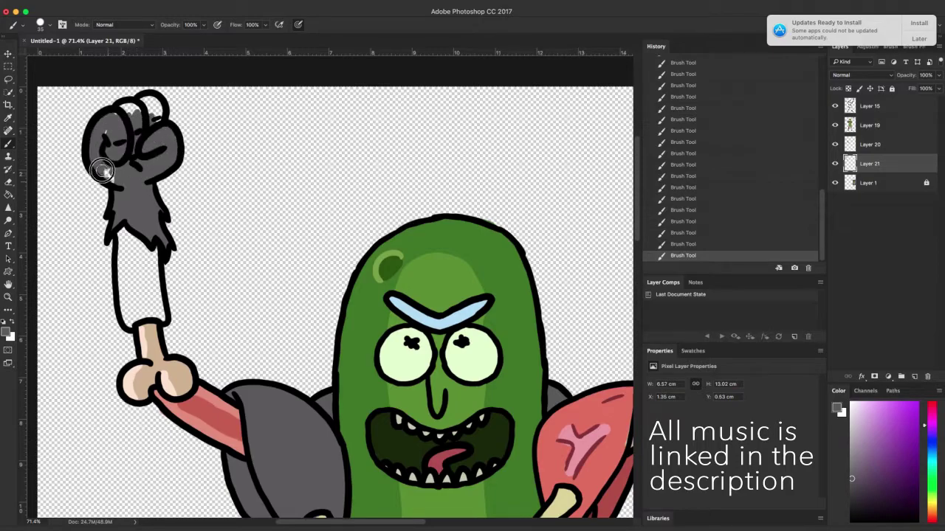
{"action": "scroll", "coordinate": [242, 431], "scroll_direction": "down", "scroll_amount": 4}
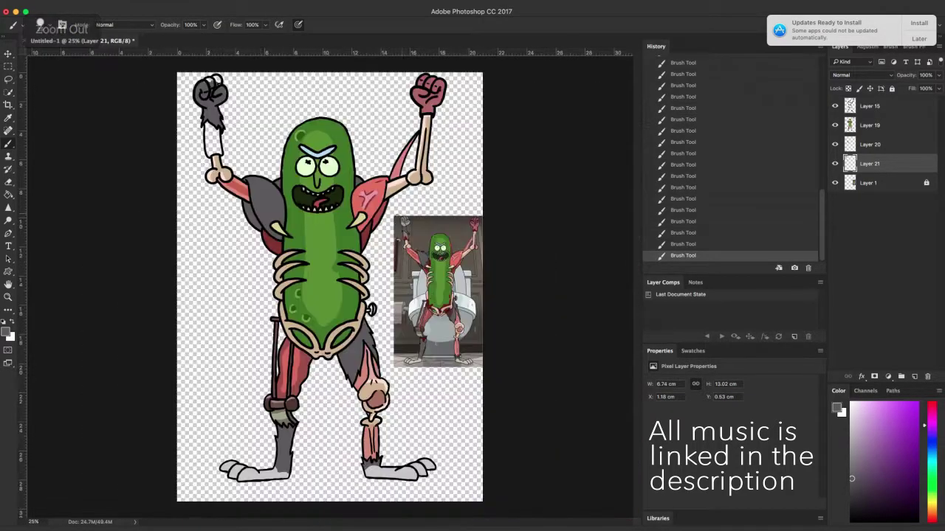
- Repaint the left fist light grey with a sampled colour, keeping the wrist fur dark
{"action": "scroll", "coordinate": [402, 228], "scroll_direction": "up", "scroll_amount": 4}
{"action": "left_click", "coordinate": [387, 279], "text": "alt"}
{"action": "mouse_move", "coordinate": [197, 87]}
{"action": "left_mouse_down"}
{"action": "mouse_move", "coordinate": [369, 302]}
{"action": "mouse_move", "coordinate": [653, 517]}
{"action": "left_mouse_up"}
{"action": "left_click_drag", "start_coordinate": [297, 345], "coordinate": [289, 308]}
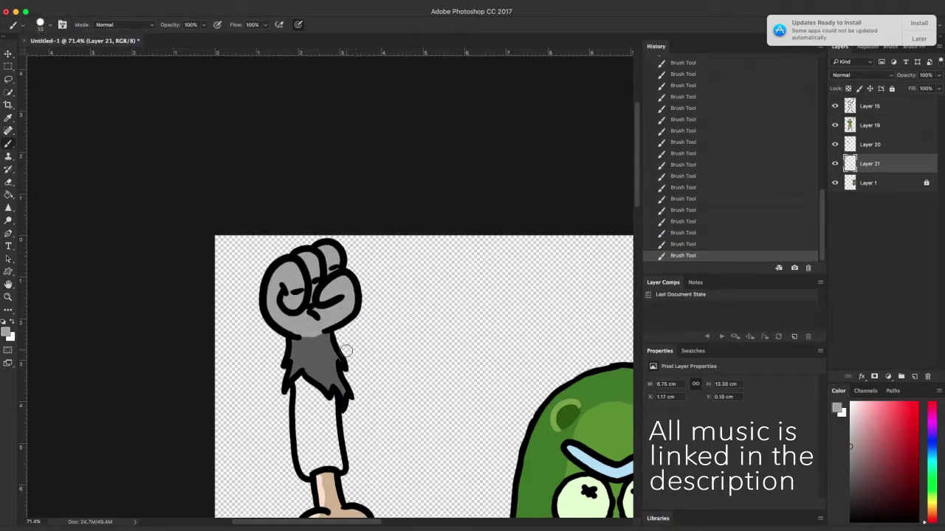
- Sample the mauve forearm colour from the reference and fill the left forearm with it
{"action": "scroll", "coordinate": [349, 343], "scroll_direction": "down", "scroll_amount": 4}
{"action": "scroll", "coordinate": [406, 223], "scroll_direction": "up", "scroll_amount": 4}
{"action": "left_click", "coordinate": [418, 247], "text": "alt"}
{"action": "key", "text": "h"}
{"action": "left_click_drag", "start_coordinate": [170, 104], "coordinate": [532, 484]}
{"action": "key", "text": "b"}
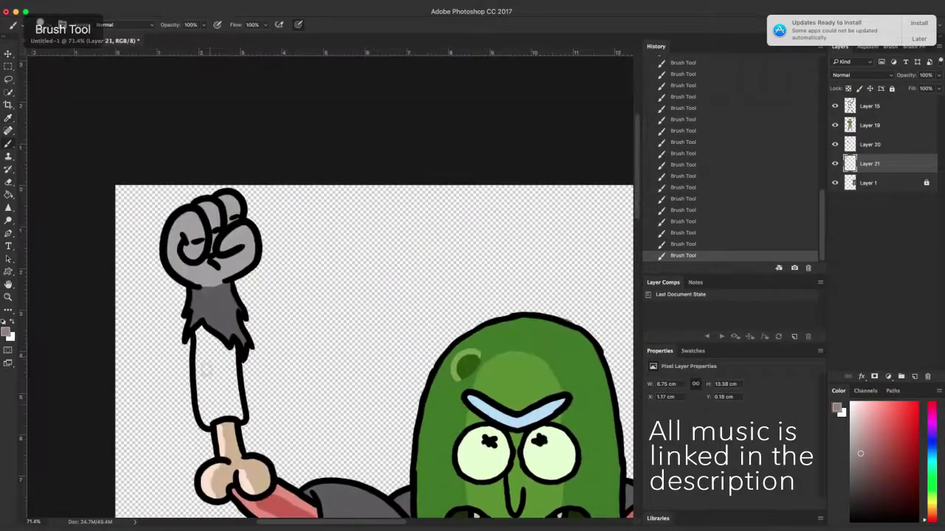
{"action": "left_click_drag", "start_coordinate": [212, 355], "coordinate": [229, 396]}
- Merge the visible colour layers with the line art and reference hidden, and show both layers again
{"action": "key", "text": "super+minus"}
{"action": "key", "text": "super+minus"}
{"action": "key", "text": "super+minus"}
{"action": "key", "text": "super+minus"}
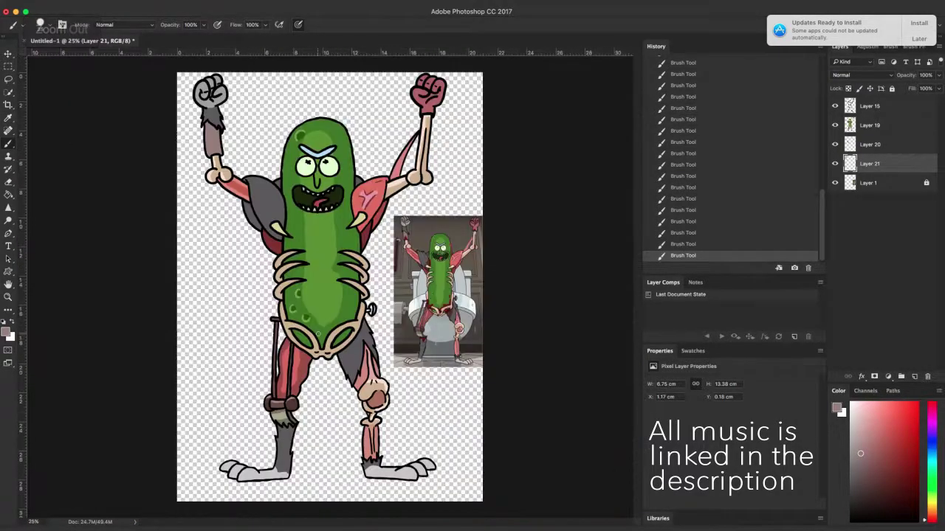
{"action": "left_click", "coordinate": [835, 183]}
{"action": "left_click", "coordinate": [834, 106]}
{"action": "right_click", "coordinate": [884, 127]}
{"action": "left_click", "coordinate": [804, 397]}
{"action": "left_click", "coordinate": [835, 106]}
{"action": "left_click", "coordinate": [835, 145]}
- Add a new layer above the colours and paint blood stains around the pelvis with dark red sampled from the reference
{"action": "left_click", "coordinate": [914, 376]}
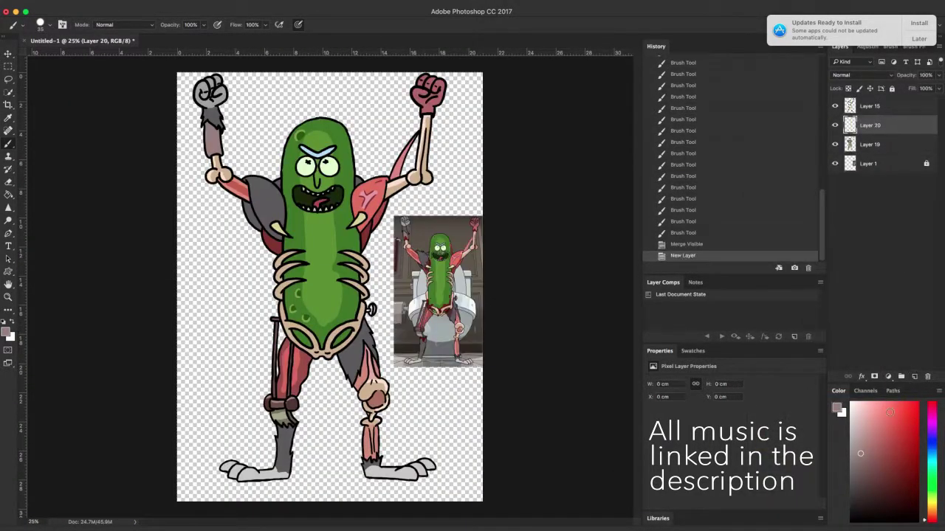
{"action": "key", "text": "i"}
{"action": "scroll", "coordinate": [435, 305], "scroll_direction": "up", "scroll_amount": 5}
{"action": "left_click", "coordinate": [392, 305]}
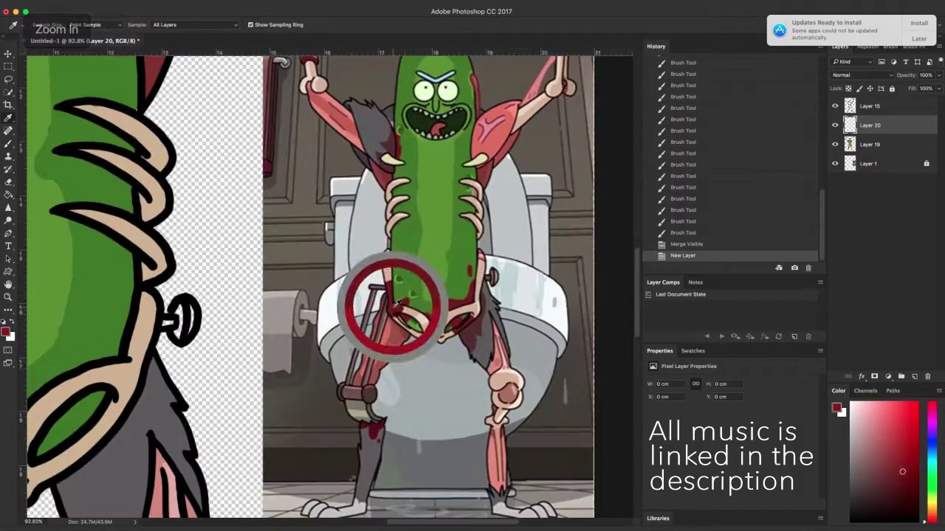
{"action": "scroll", "coordinate": [410, 329], "scroll_direction": "down", "scroll_amount": 4}
{"action": "scroll", "coordinate": [227, 380], "scroll_direction": "up", "scroll_amount": 3}
{"action": "key", "text": "b"}
{"action": "left_click_drag", "start_coordinate": [277, 376], "coordinate": [293, 371]}
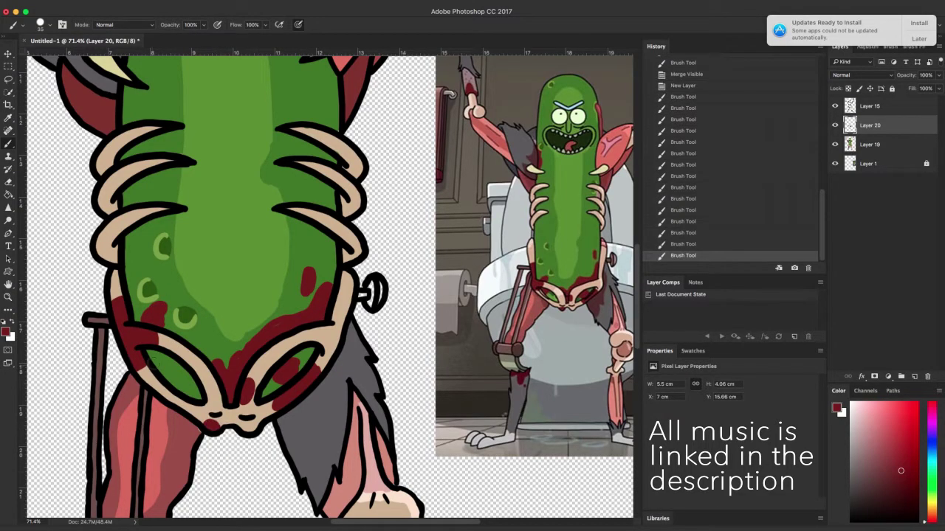
- Paint a dark red blood stain on the pickle's body beside the left shoulder claw
{"action": "key", "text": "h"}
{"action": "left_click_drag", "start_coordinate": [255, 249], "coordinate": [206, 425]}
{"action": "key", "text": "b"}
{"action": "left_click_drag", "start_coordinate": [85, 242], "coordinate": [82, 195]}
- Paint dark red blood on the right wrist below the fist and erase the excess
{"action": "key", "text": "h"}
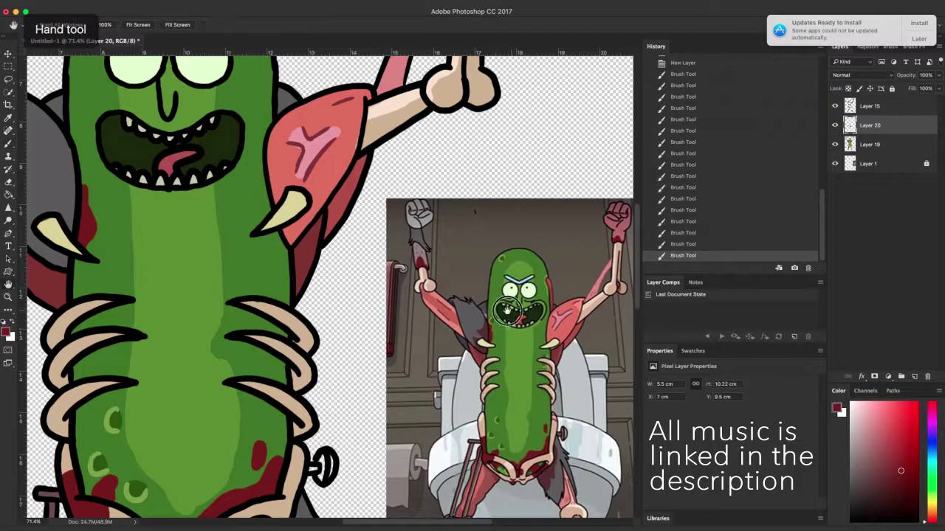
{"action": "left_click_drag", "start_coordinate": [472, 118], "coordinate": [330, 400]}
{"action": "key", "text": "b"}
{"action": "mouse_move", "coordinate": [331, 164]}
{"action": "left_mouse_down"}
{"action": "mouse_move", "coordinate": [350, 168]}
{"action": "mouse_move", "coordinate": [338, 163]}
{"action": "left_mouse_up"}
{"action": "key", "text": "e"}
- Add a new layer directly above the merged colour layer and set its opacity to 63%
{"action": "left_click", "coordinate": [898, 145]}
{"action": "left_click", "coordinate": [914, 377]}
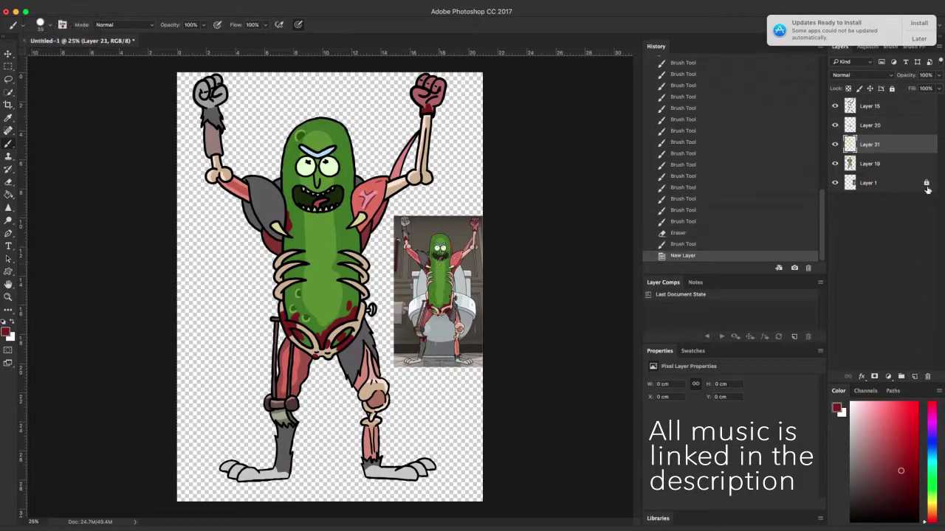
{"action": "left_click", "coordinate": [939, 75]}
{"action": "left_click_drag", "start_coordinate": [938, 87], "coordinate": [921, 87]}
- Paint translucent blood stains on the grey fur of the left shin beneath the torn cuff
{"action": "scroll", "coordinate": [298, 434], "scroll_direction": "up", "scroll_amount": 5}
{"action": "left_click_drag", "start_coordinate": [264, 435], "coordinate": [268, 427]}
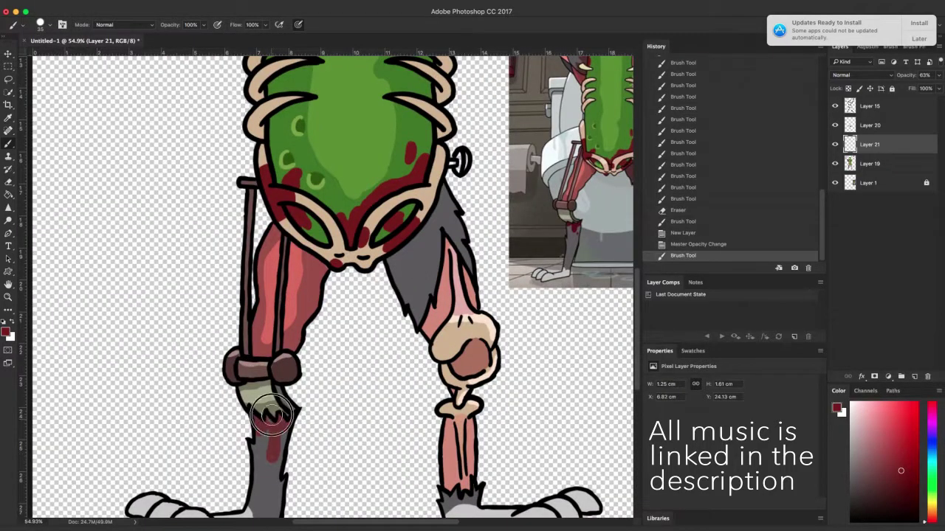
{"action": "left_click_drag", "start_coordinate": [289, 465], "coordinate": [284, 459]}
{"action": "scroll", "coordinate": [303, 443], "scroll_direction": "up", "scroll_amount": 2}
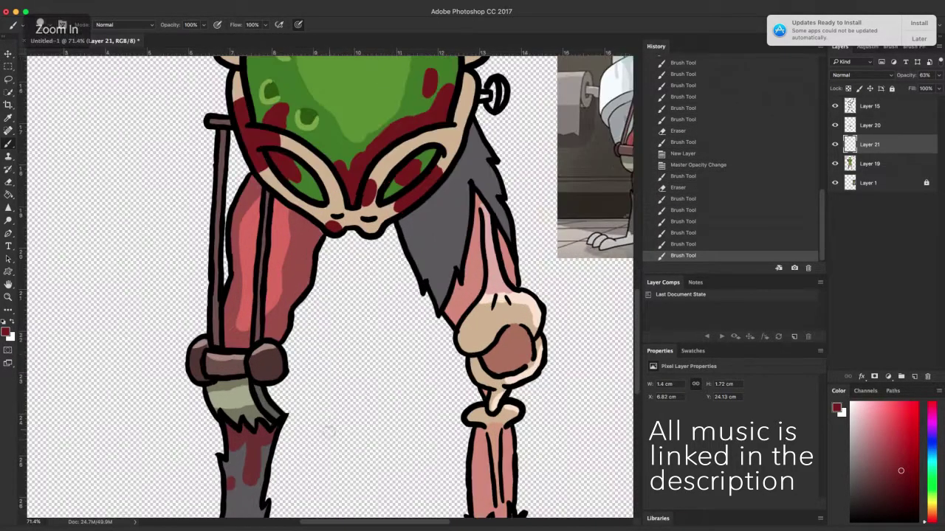
- Paint translucent blood stains on the shoulders, the left forearm and the inner left thigh
{"action": "scroll", "coordinate": [330, 430], "scroll_direction": "down", "scroll_amount": 5}
{"action": "scroll", "coordinate": [376, 173], "scroll_direction": "up", "scroll_amount": 4}
{"action": "key", "text": "space"}
{"action": "left_click_drag", "start_coordinate": [481, 192], "coordinate": [464, 351]}
{"action": "key", "text": "b"}
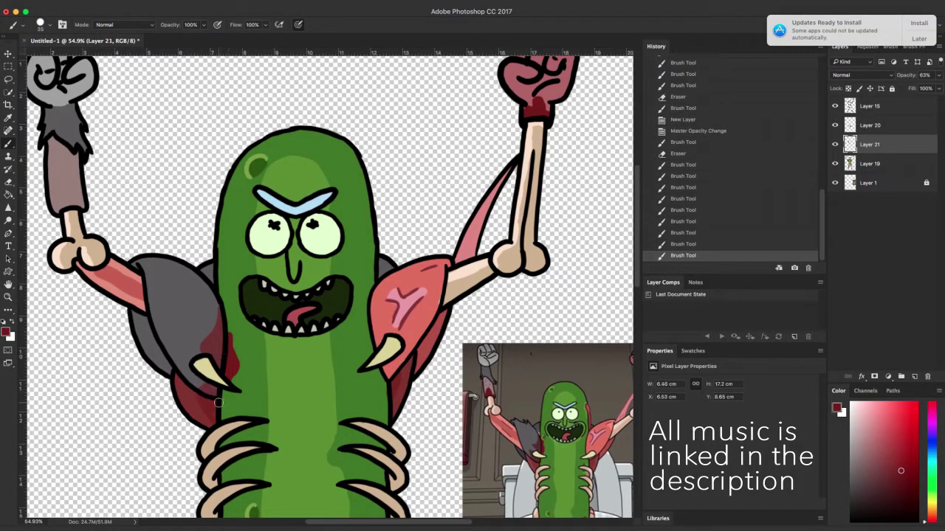
{"action": "key", "text": "space"}
{"action": "left_click_drag", "start_coordinate": [353, 382], "coordinate": [324, 77]}
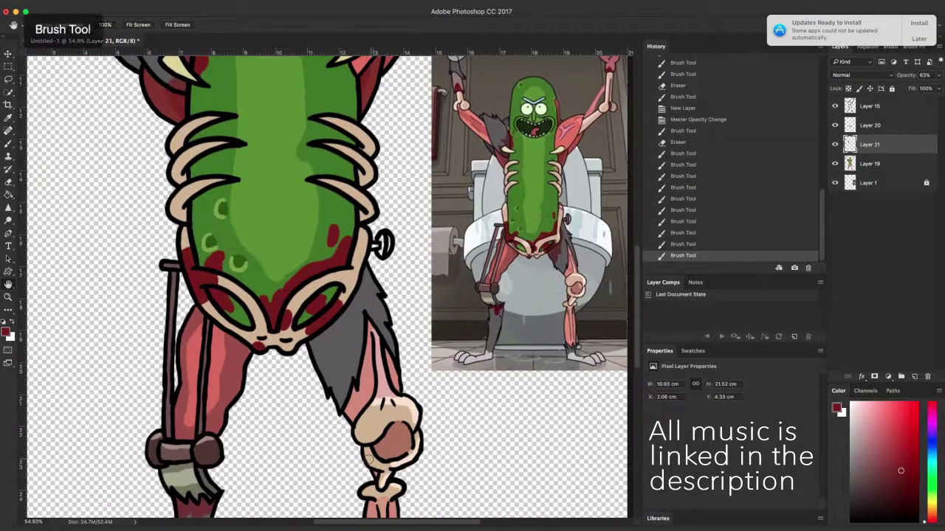
{"action": "left_click_drag", "start_coordinate": [239, 346], "coordinate": [247, 358]}
- Merge the blood layers into the colour layer with the line art and reference hidden, and show both again
{"action": "scroll", "coordinate": [401, 399], "scroll_direction": "down", "scroll_amount": 3}
{"action": "left_click", "coordinate": [834, 183]}
{"action": "left_click", "coordinate": [834, 107]}
{"action": "left_click", "coordinate": [835, 163]}
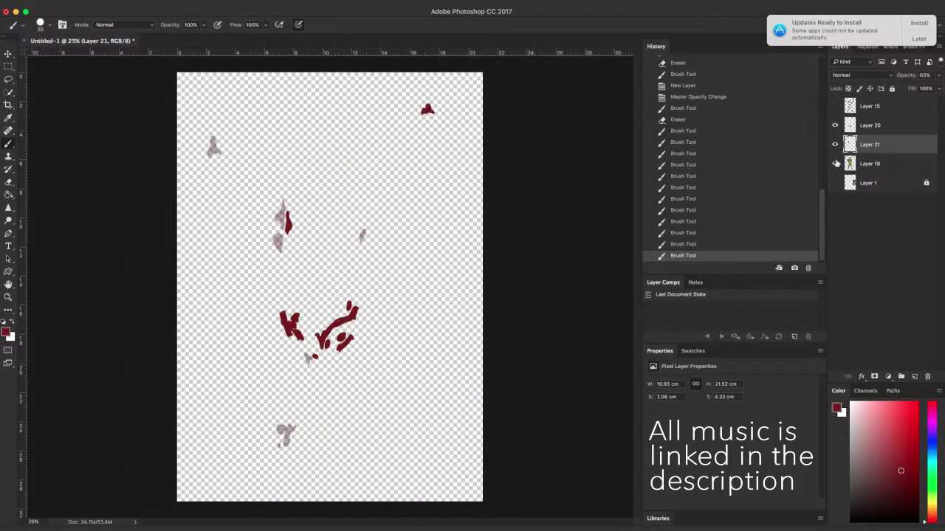
{"action": "left_click", "coordinate": [835, 164]}
{"action": "right_click", "coordinate": [876, 125]}
{"action": "left_click", "coordinate": [787, 397]}
{"action": "left_click", "coordinate": [835, 106]}
{"action": "left_click", "coordinate": [836, 146]}
- Unlock the reference picture layer and delete it
{"action": "left_click", "coordinate": [876, 145]}
{"action": "left_click", "coordinate": [926, 145]}
{"action": "left_click", "coordinate": [928, 377]}
- Add a new layer and hand-letter "I'M" beside the left hip in green sampled from the pickle's body
{"action": "left_click", "coordinate": [915, 377]}
{"action": "key", "text": "i"}
{"action": "left_click", "coordinate": [295, 238]}
{"action": "key", "text": "b"}
{"action": "left_click_drag", "start_coordinate": [196, 306], "coordinate": [214, 343]}
{"action": "left_click_drag", "start_coordinate": [205, 295], "coordinate": [209, 313]}
{"action": "left_click_drag", "start_coordinate": [217, 292], "coordinate": [238, 308]}
- Hand-letter "Pickle" in the same green in the empty area beneath the right arm
{"action": "left_click_drag", "start_coordinate": [398, 219], "coordinate": [389, 260]}
{"action": "left_click_drag", "start_coordinate": [392, 223], "coordinate": [397, 242]}
{"action": "left_click_drag", "start_coordinate": [411, 237], "coordinate": [410, 255]}
{"action": "left_click_drag", "start_coordinate": [427, 239], "coordinate": [429, 257]}
{"action": "left_click_drag", "start_coordinate": [461, 222], "coordinate": [442, 264]}
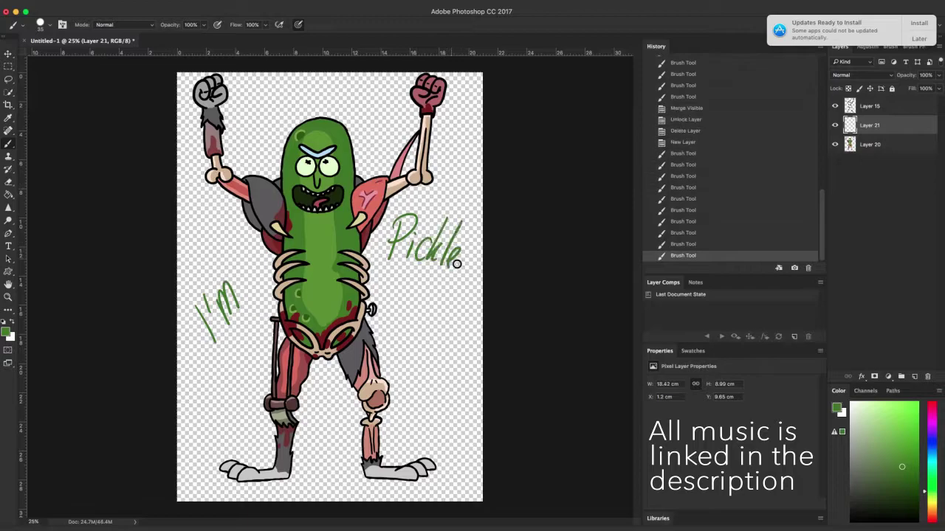